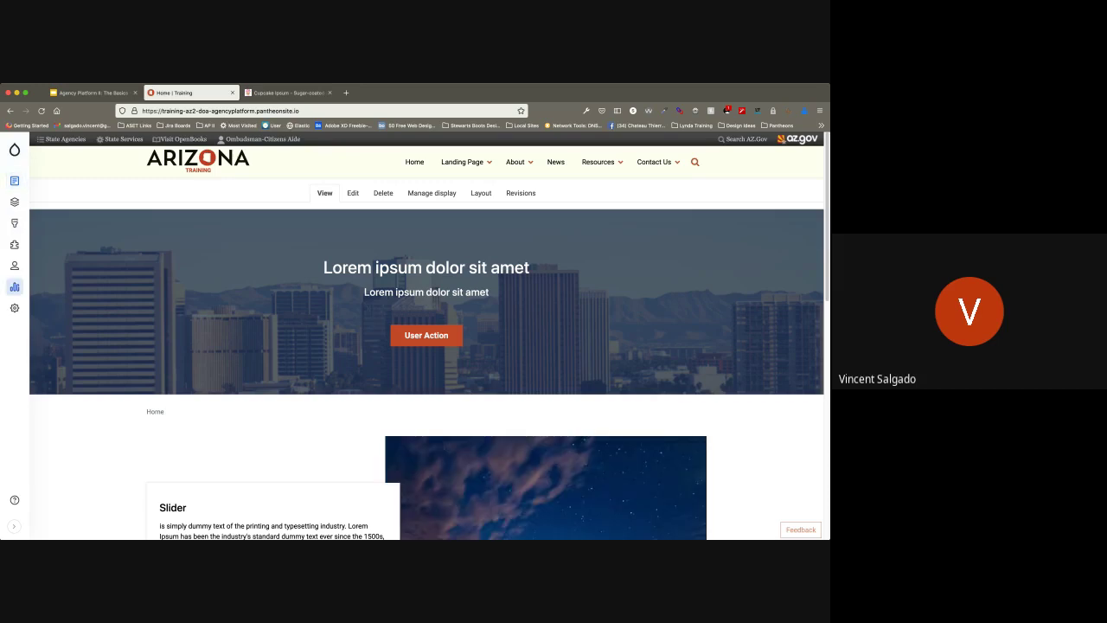
Step: Look through the administration entries for Tools, Content, Structure and Configuration
mouse_move(14, 287)
mouse_move(15, 149)
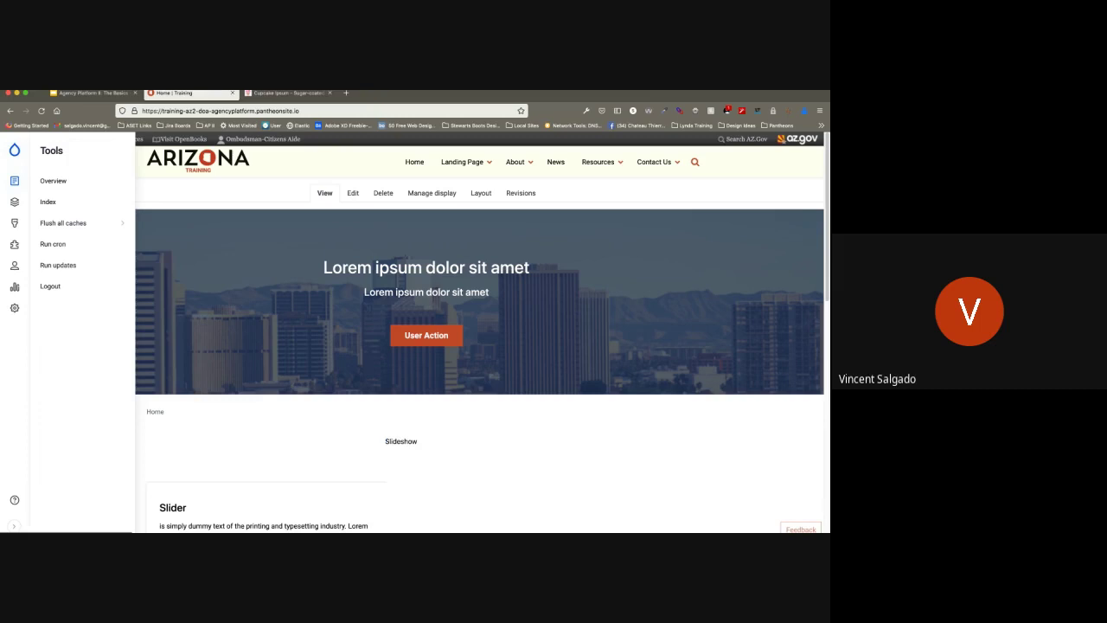
mouse_move(63, 223)
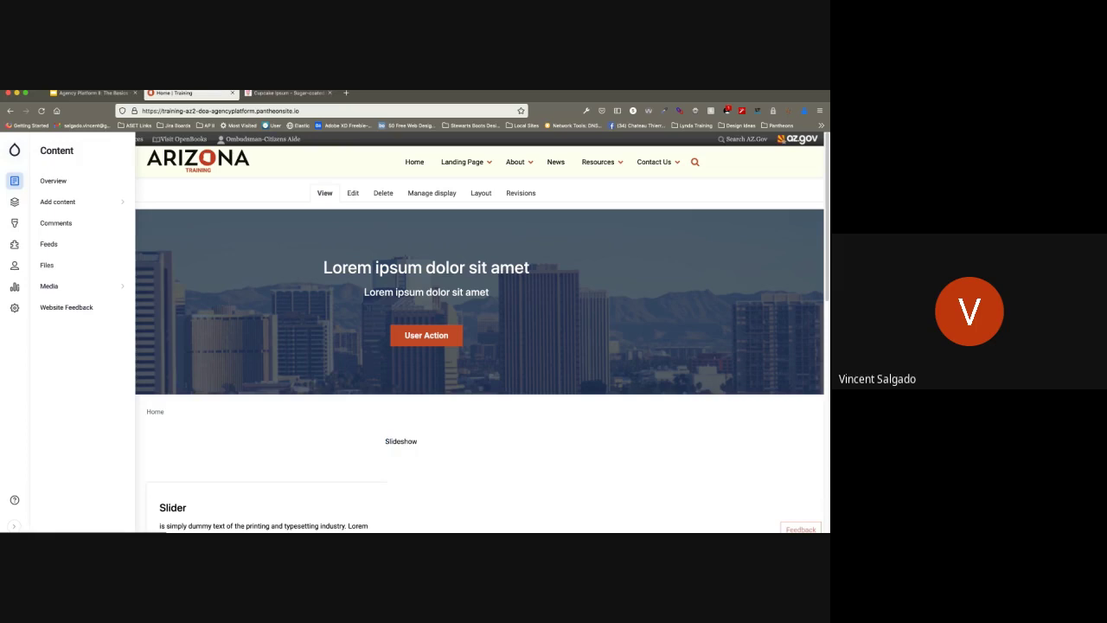
click(14, 201)
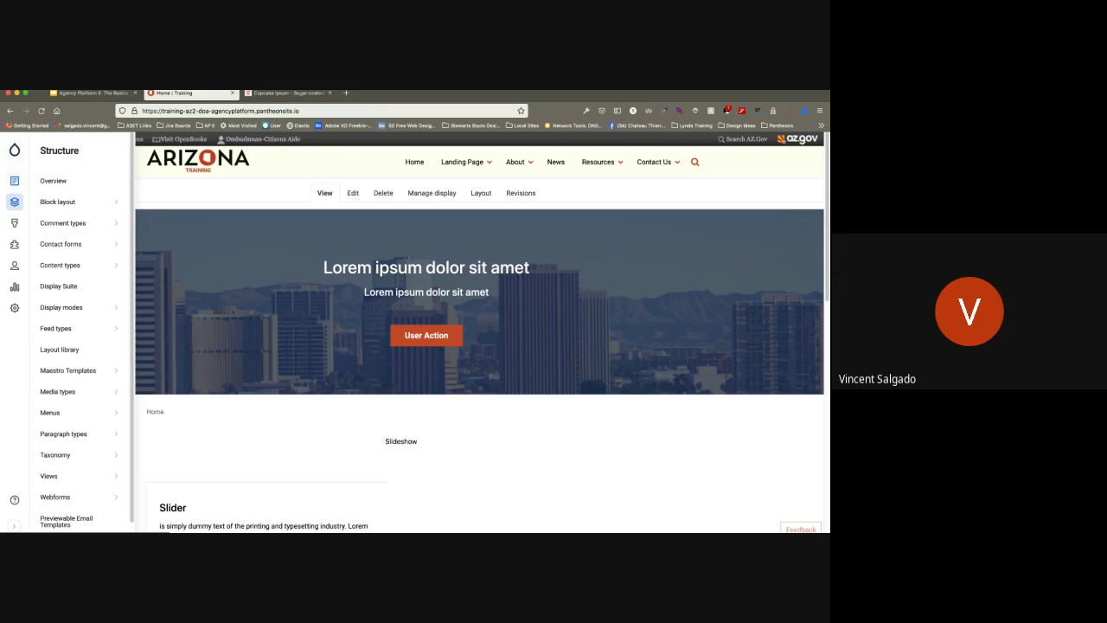
mouse_move(14, 307)
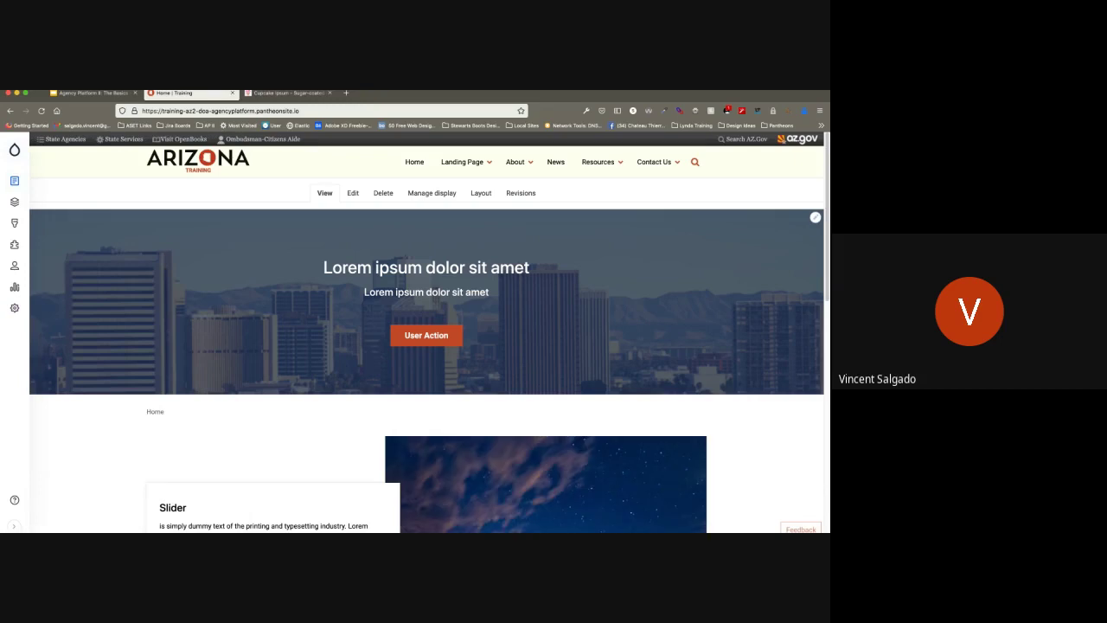
mouse_move(14, 181)
mouse_move(15, 150)
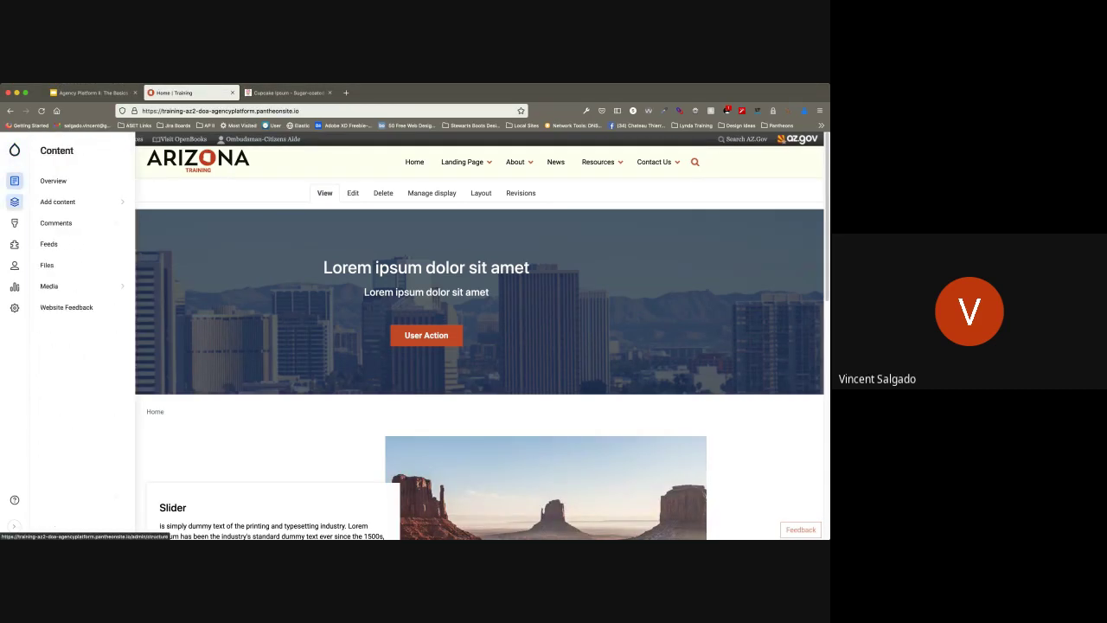
mouse_move(14, 202)
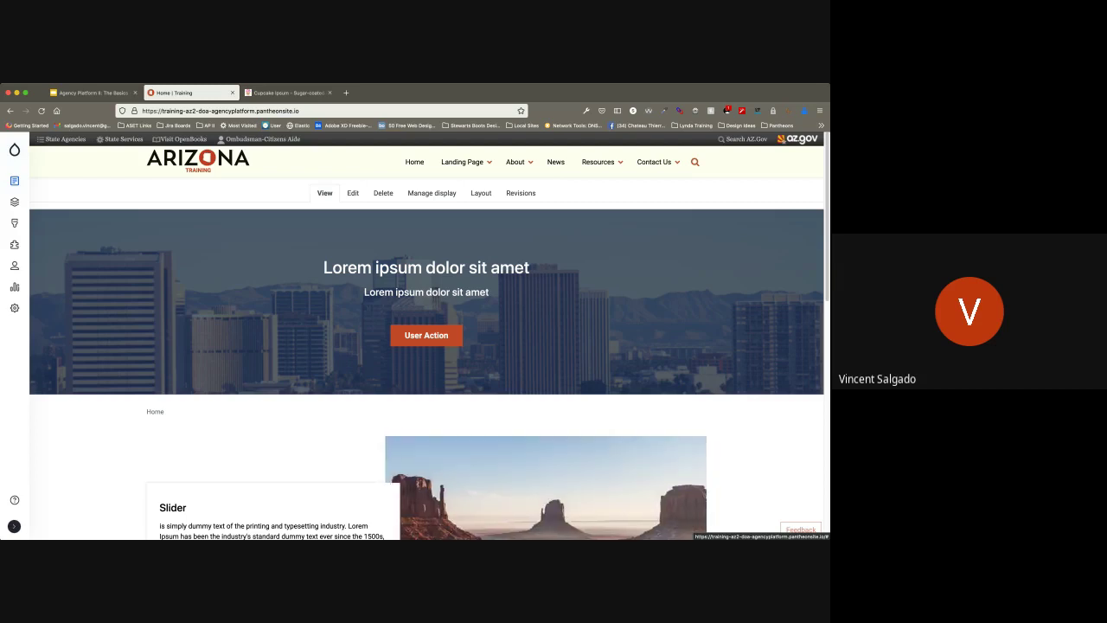
Step: Temporarily expand the administration toolbar to show its labels and look over the Configuration and Content entries
click(13, 526)
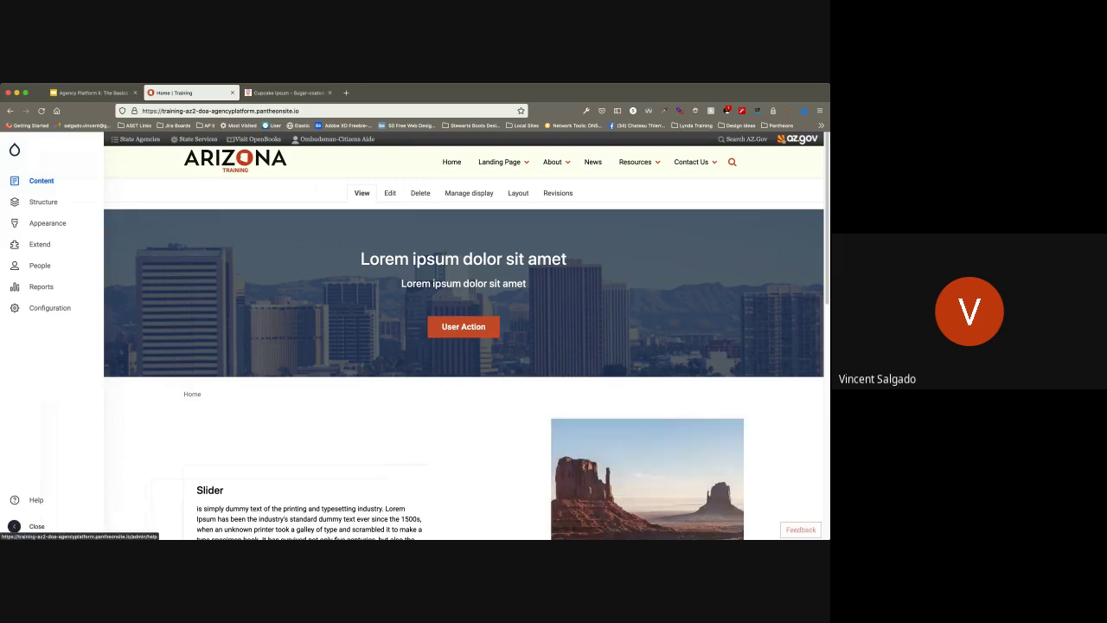
mouse_move(50, 308)
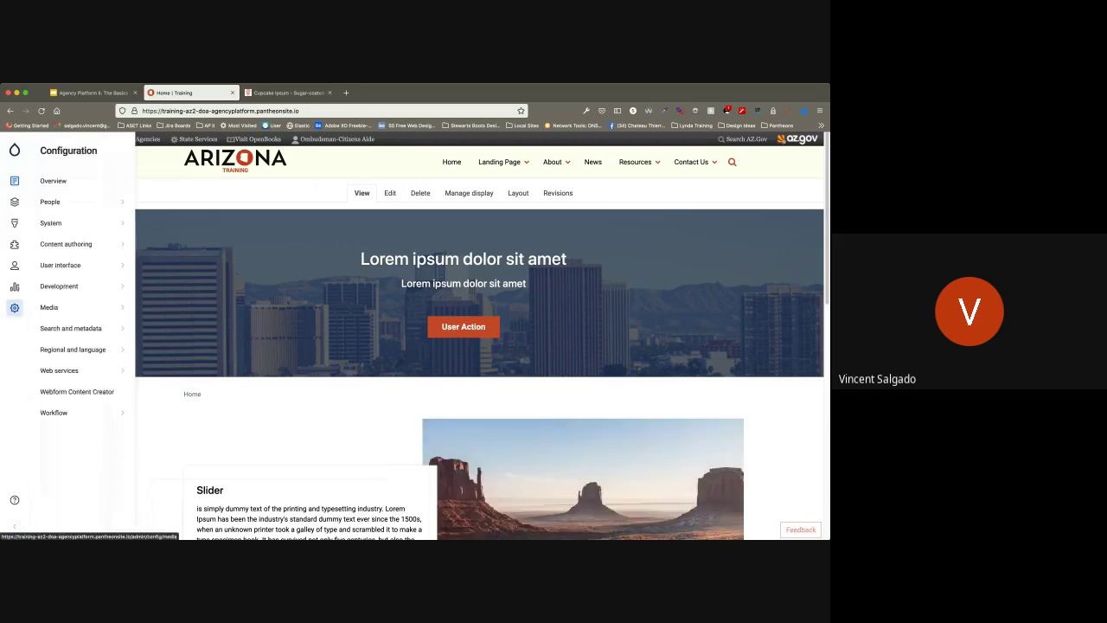
mouse_move(15, 181)
mouse_move(58, 202)
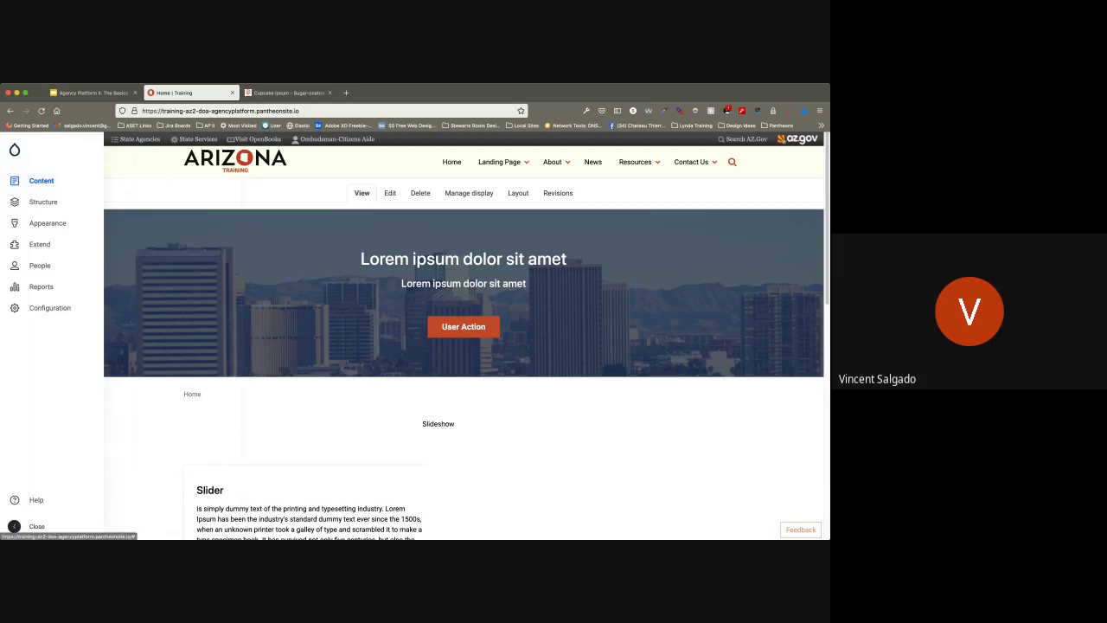
click(13, 526)
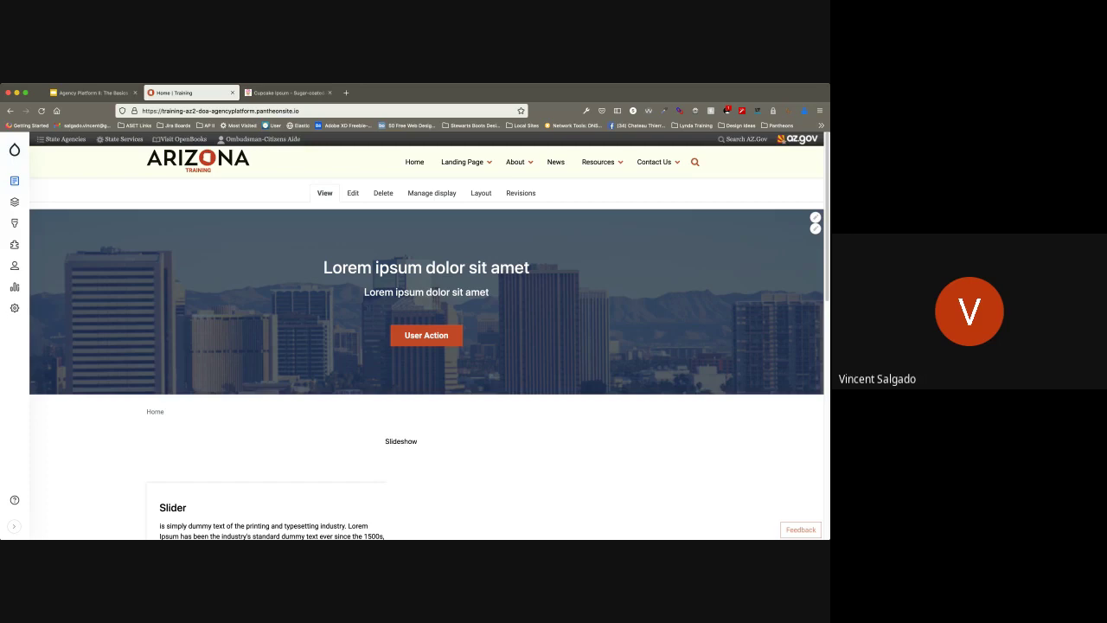
Step: Look over the home page from the banner down to the slider, accordion items and events and newsletter sections
scroll(430, 346, down, 5)
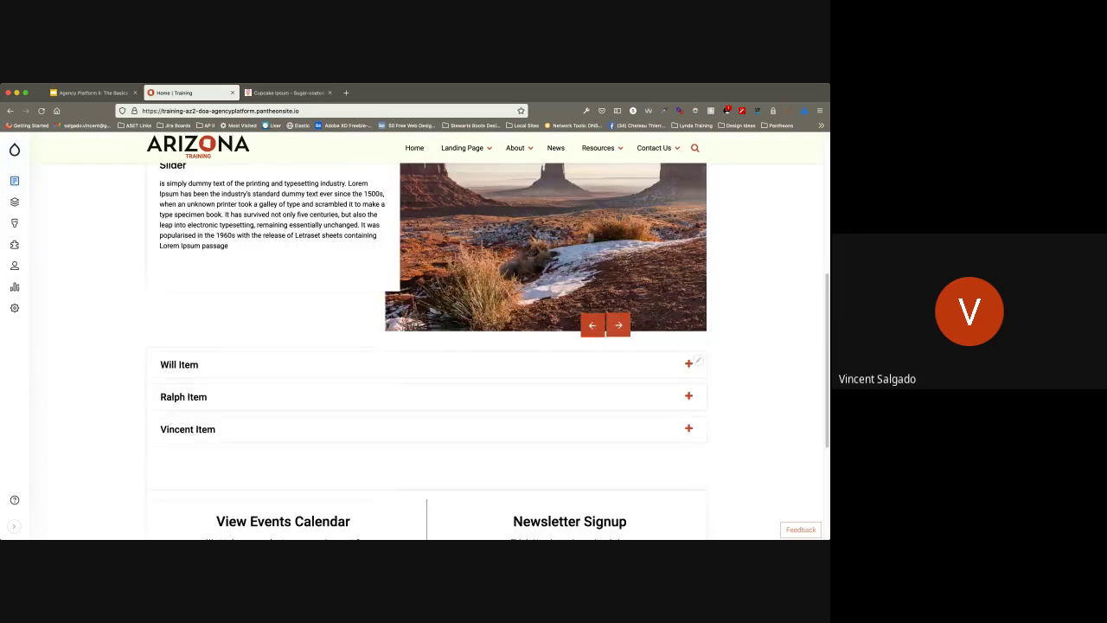
scroll(430, 346, up, 2)
scroll(430, 345, up, 4)
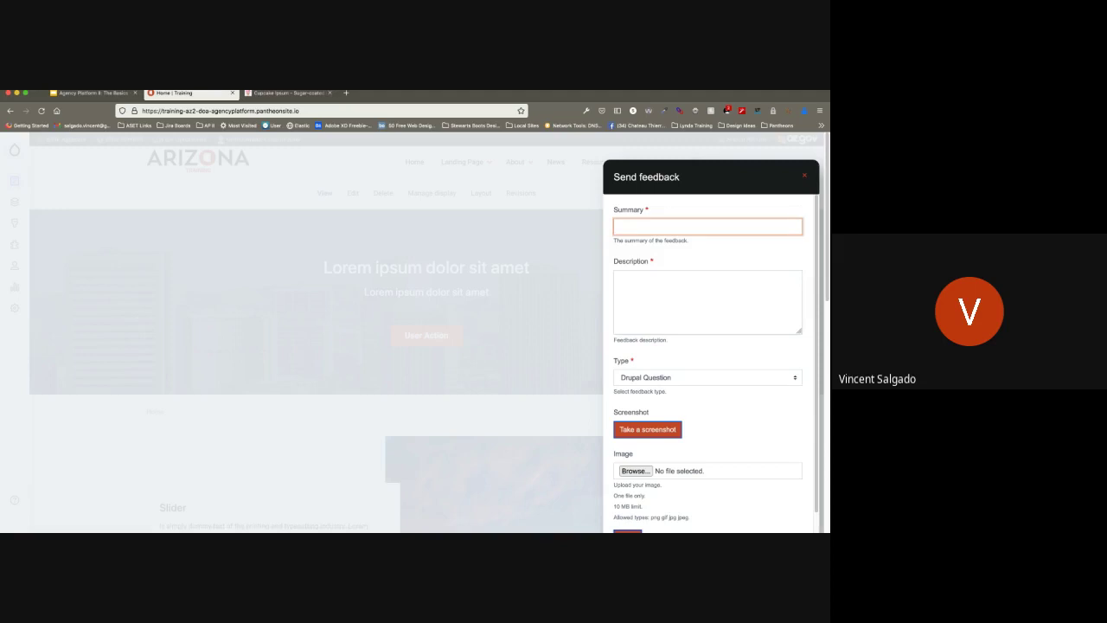
Step: Attach a screenshot to the feedback form with the banner's heading, subheading and User Action button highlighted
click(707, 302)
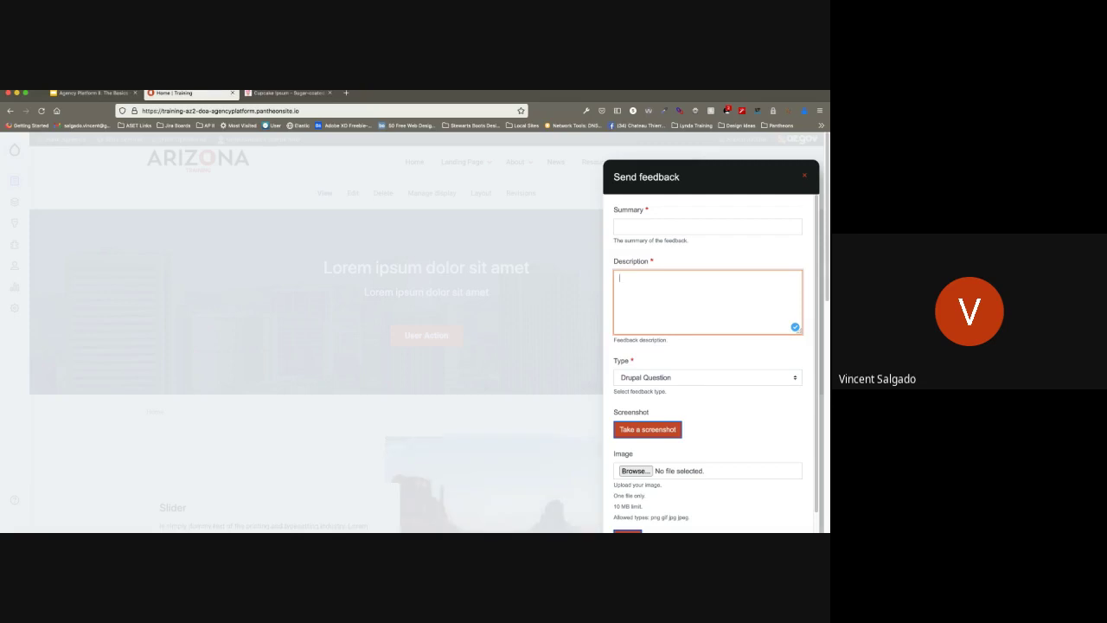
click(707, 227)
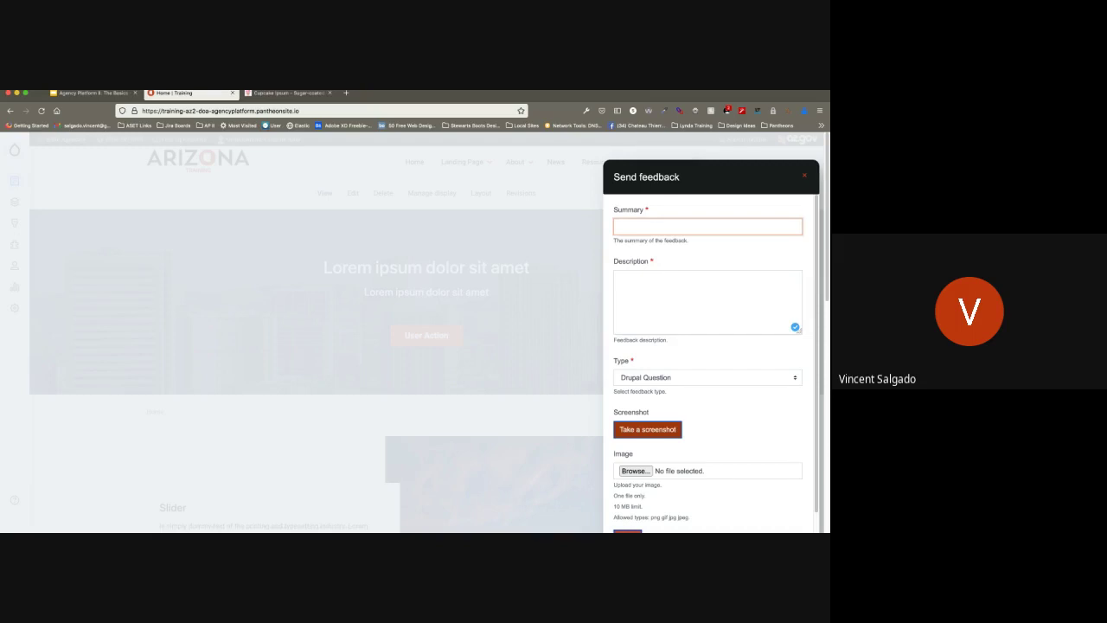
click(648, 429)
drag(305, 231, 557, 376)
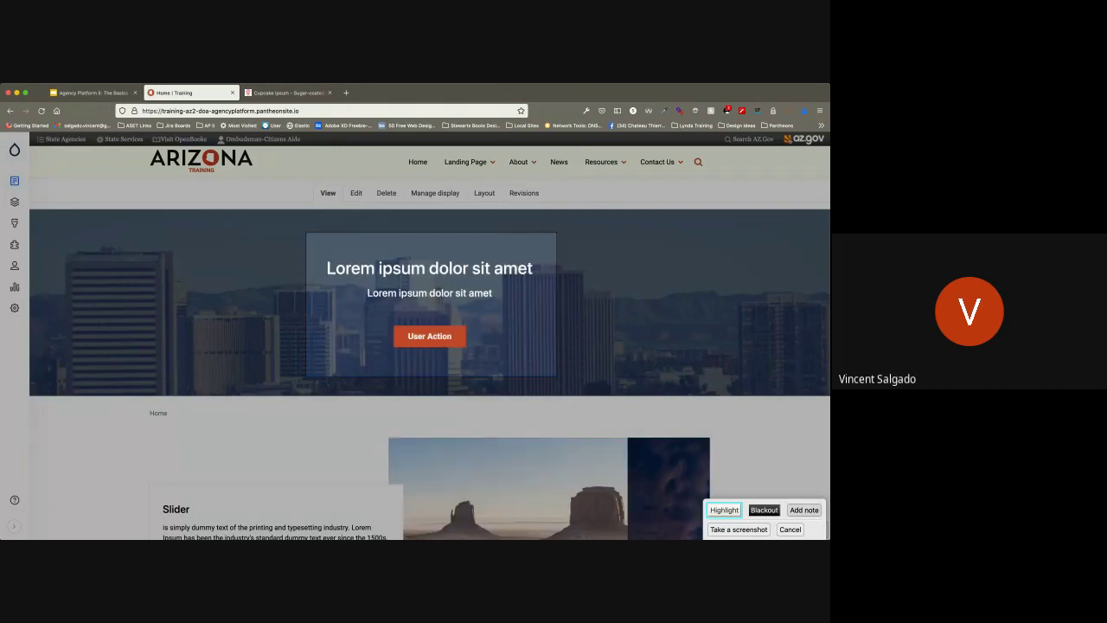
click(804, 511)
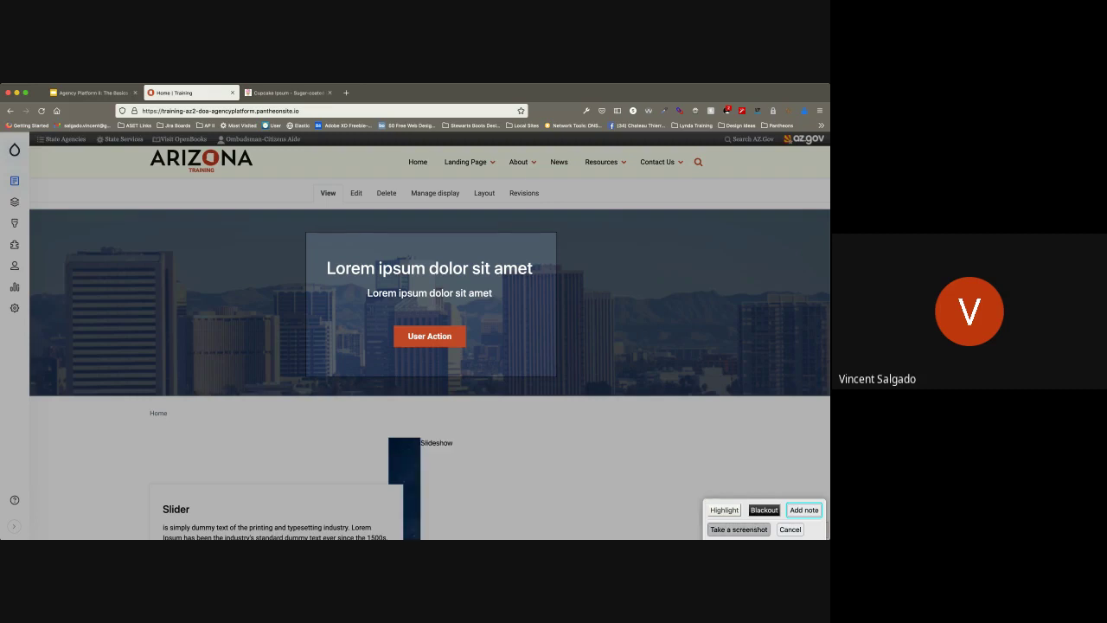
click(738, 529)
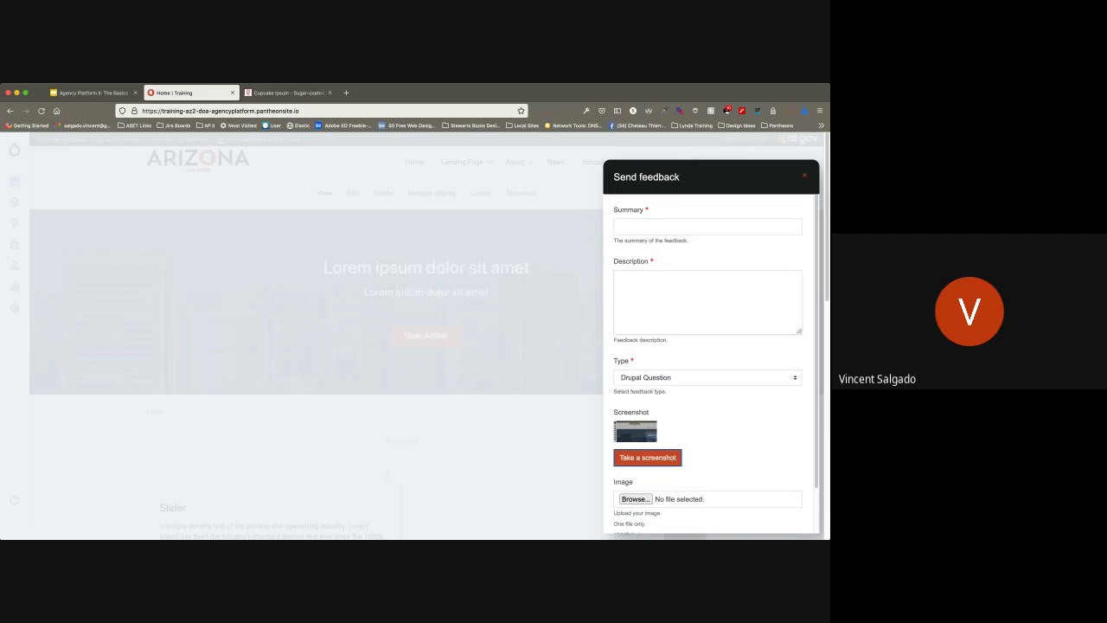
Step: Review the summary, description, type and image fields of the feedback form and close it without sending
click(707, 226)
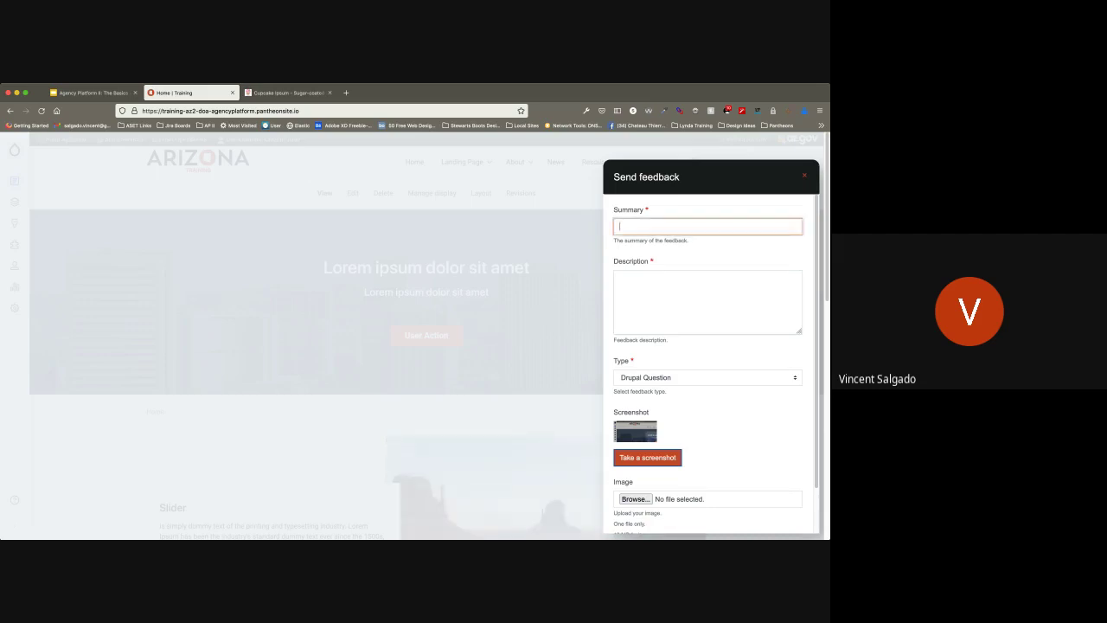
key(Tab)
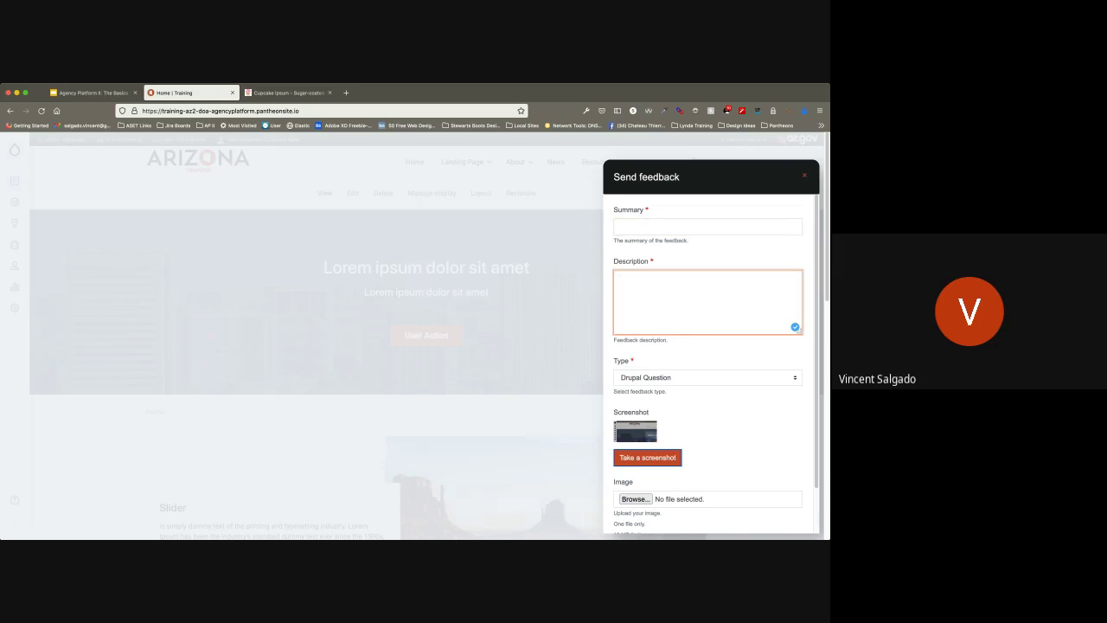
scroll(709, 363, down, 2)
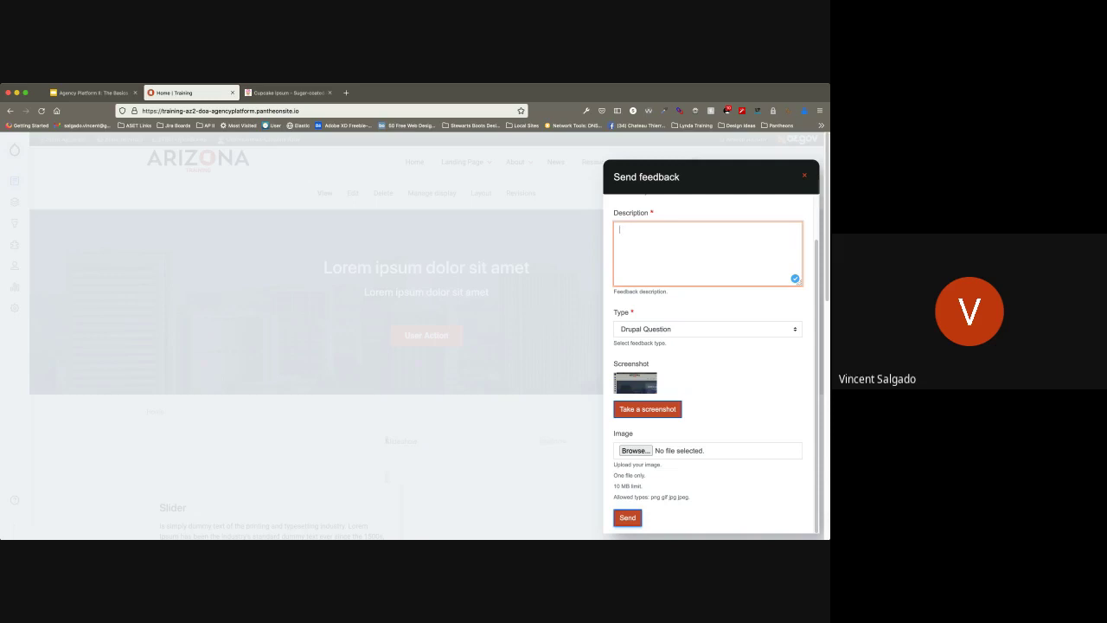
click(804, 175)
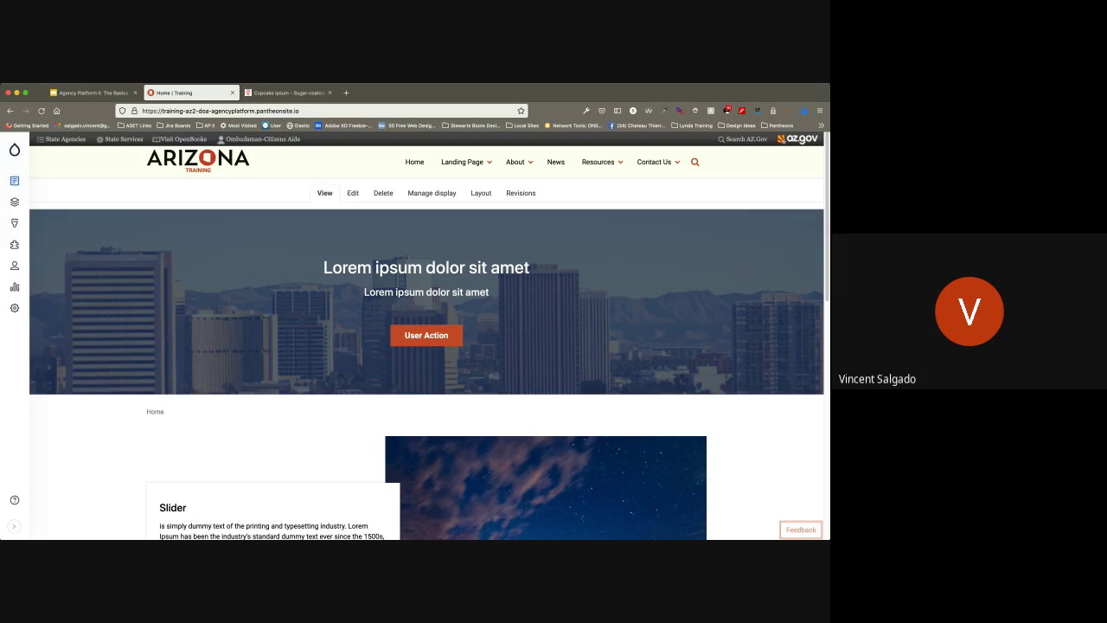
Step: Open the overview of all site content and look through the listed items
mouse_move(14, 286)
mouse_move(14, 265)
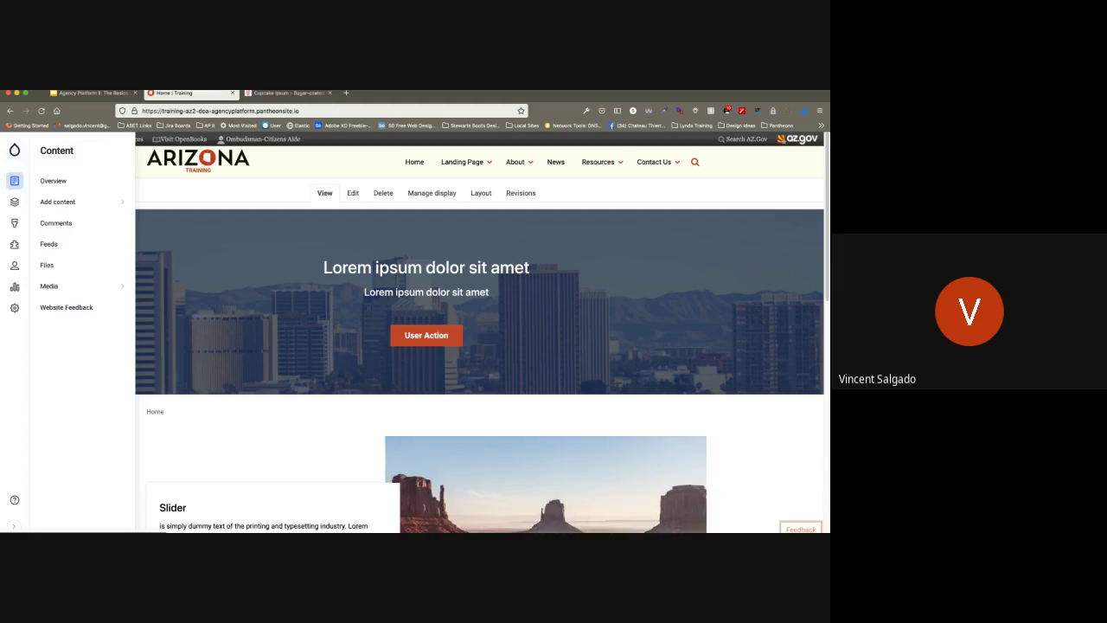
click(54, 181)
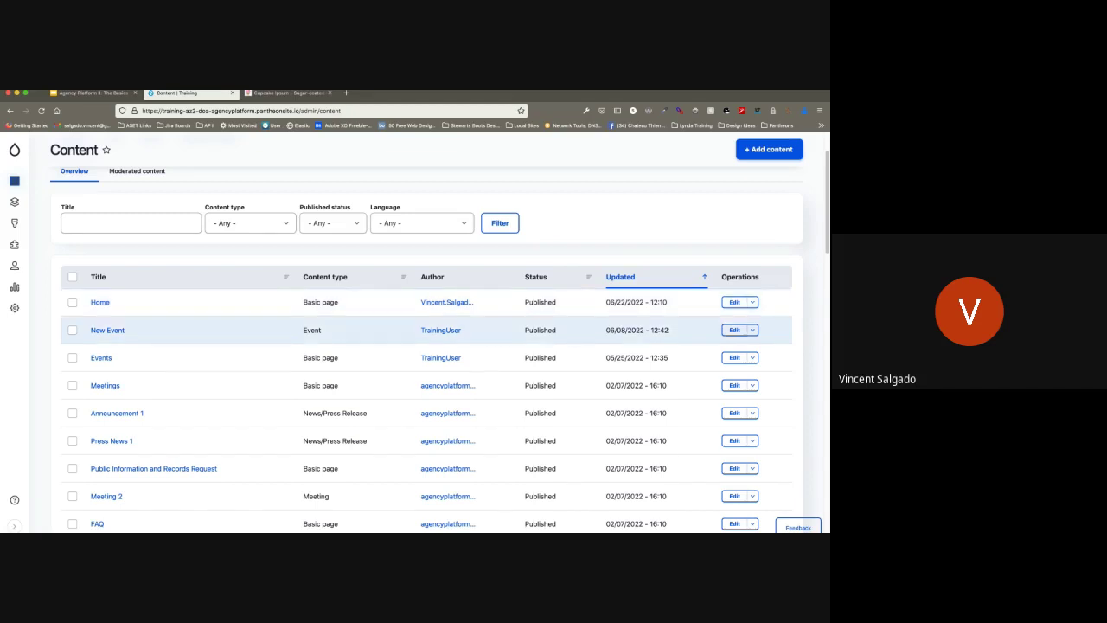
scroll(424, 398, down, 3)
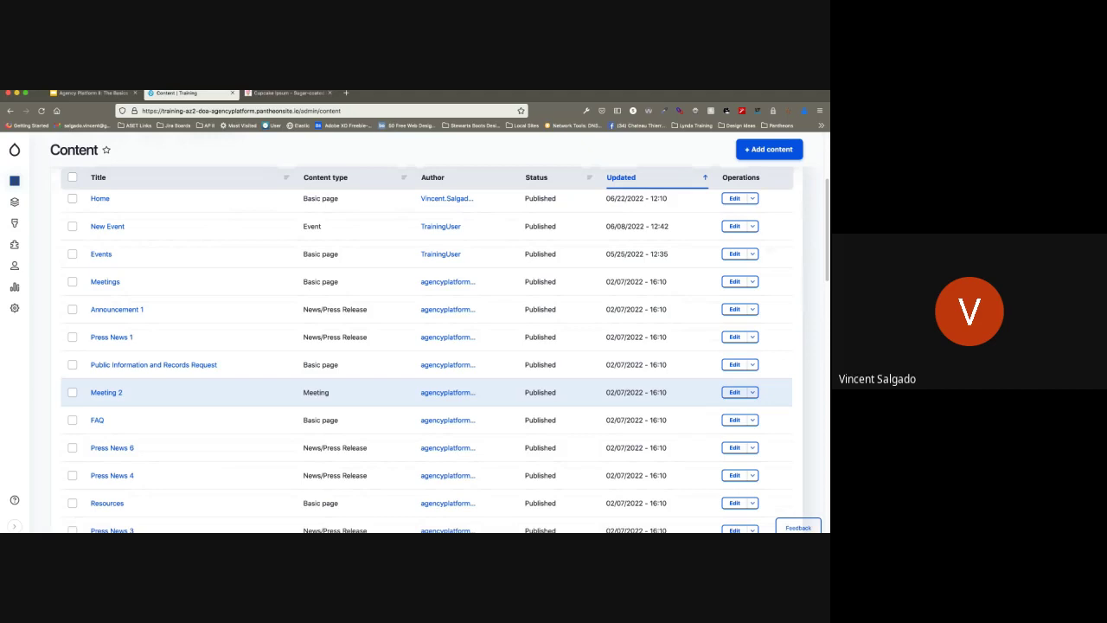
scroll(424, 364, down, 3)
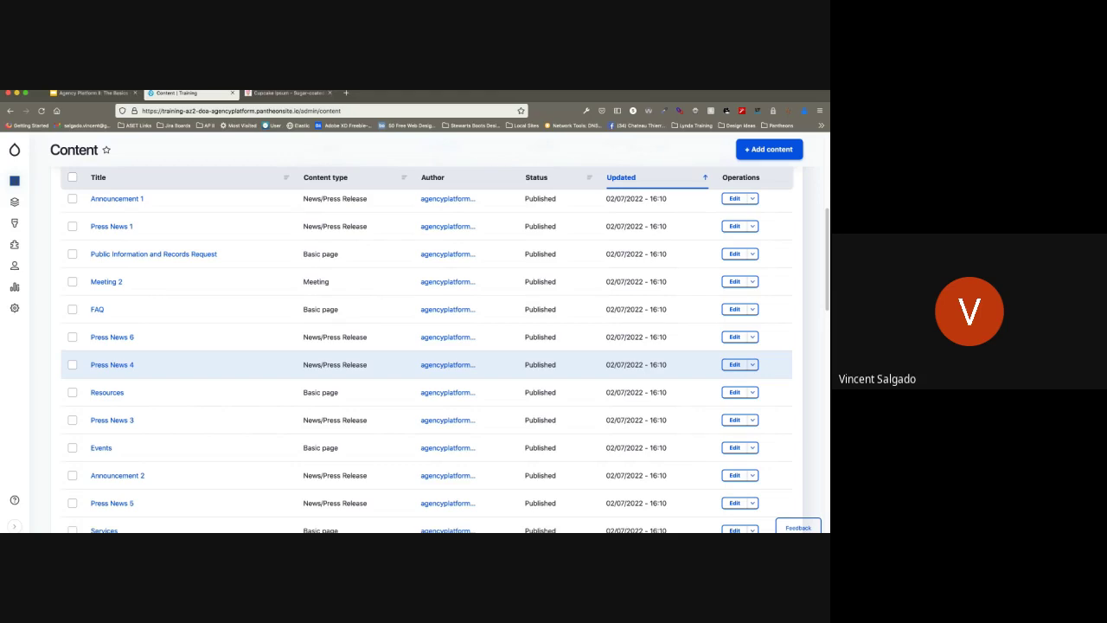
scroll(424, 364, up, 5)
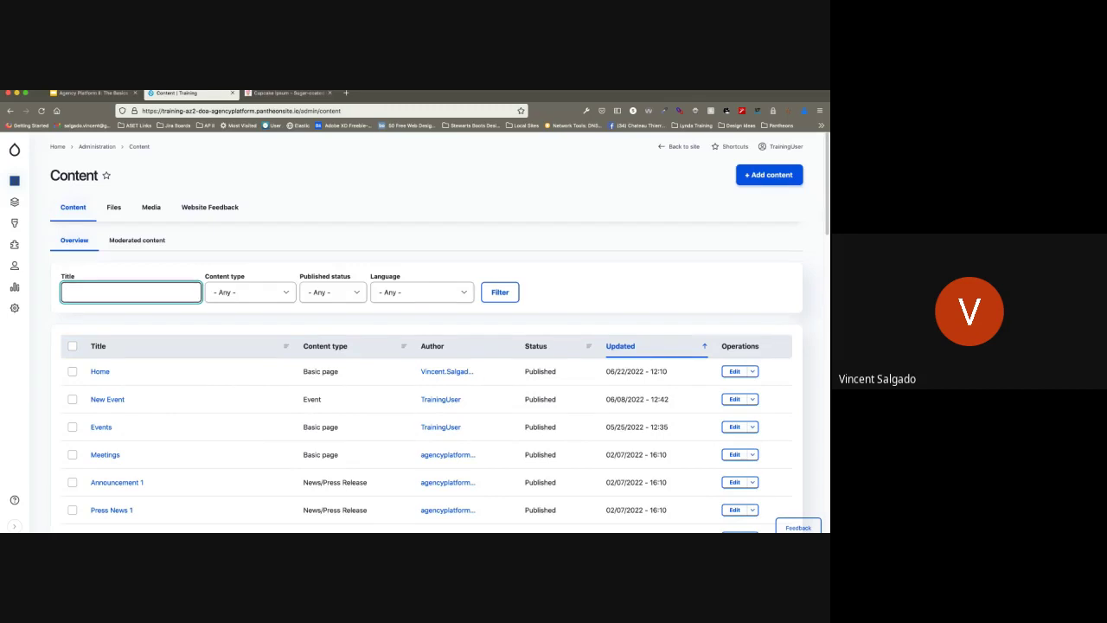
Step: Search the content list for the title "Press News 4" and clear the title filter again
text(Press News 4)
key(Return)
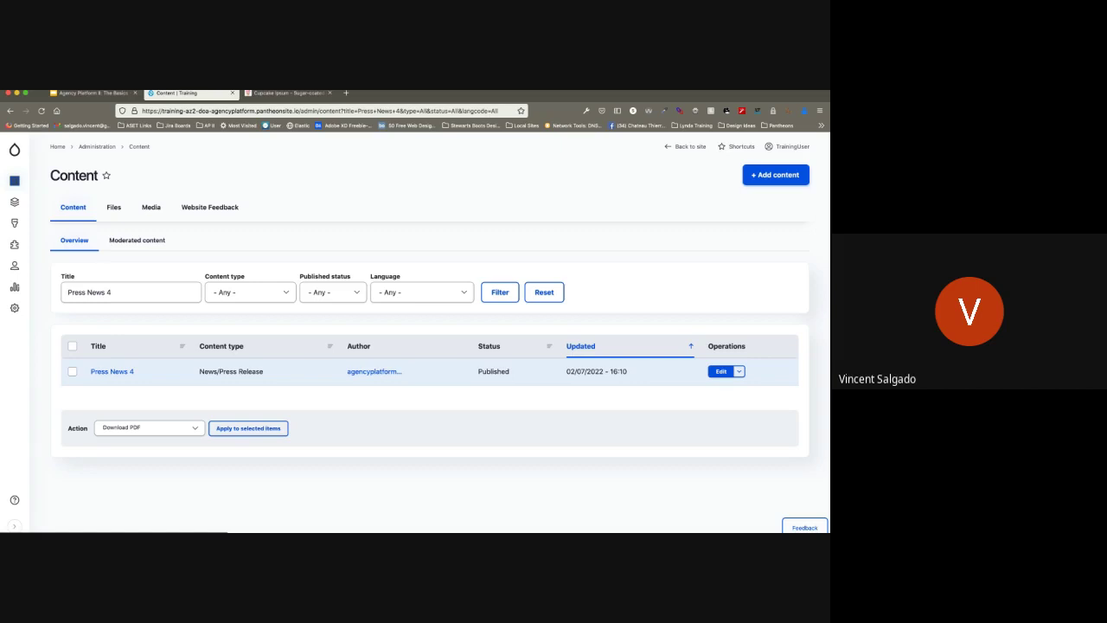
triple_click(114, 293)
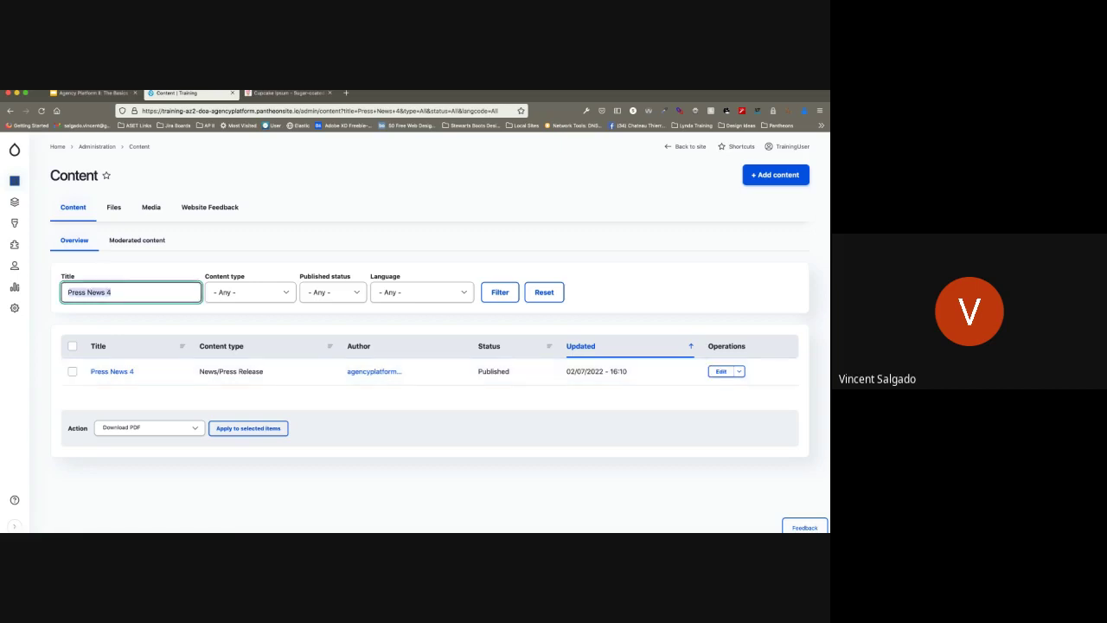
key(BackSpace)
key(Return)
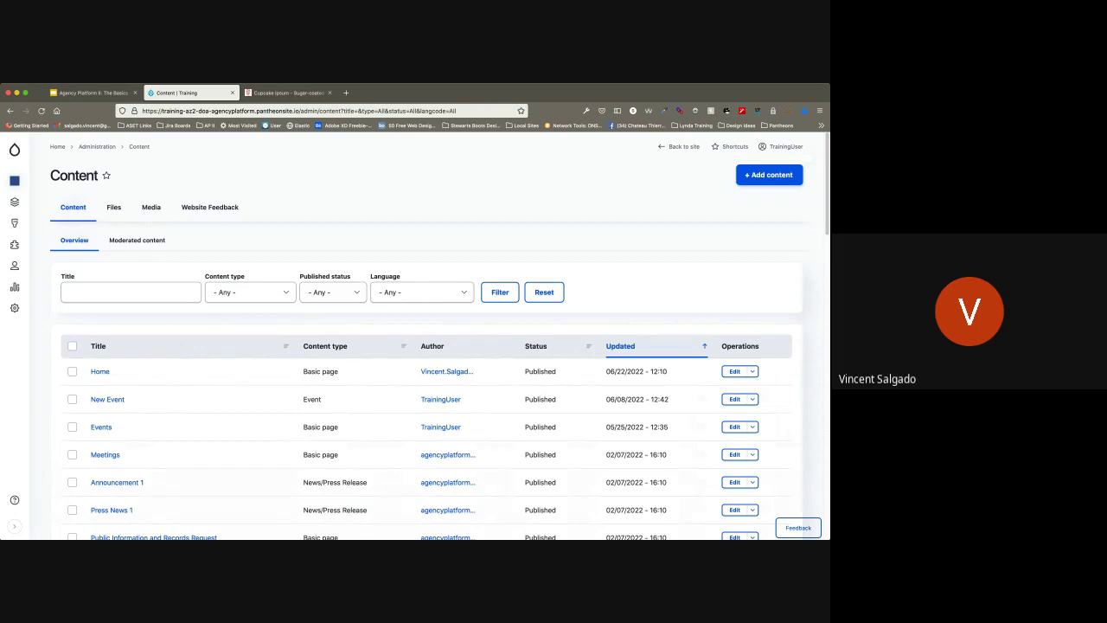
Step: Filter the content list to the Event content type and select all listed events to view the bulk actions
click(250, 292)
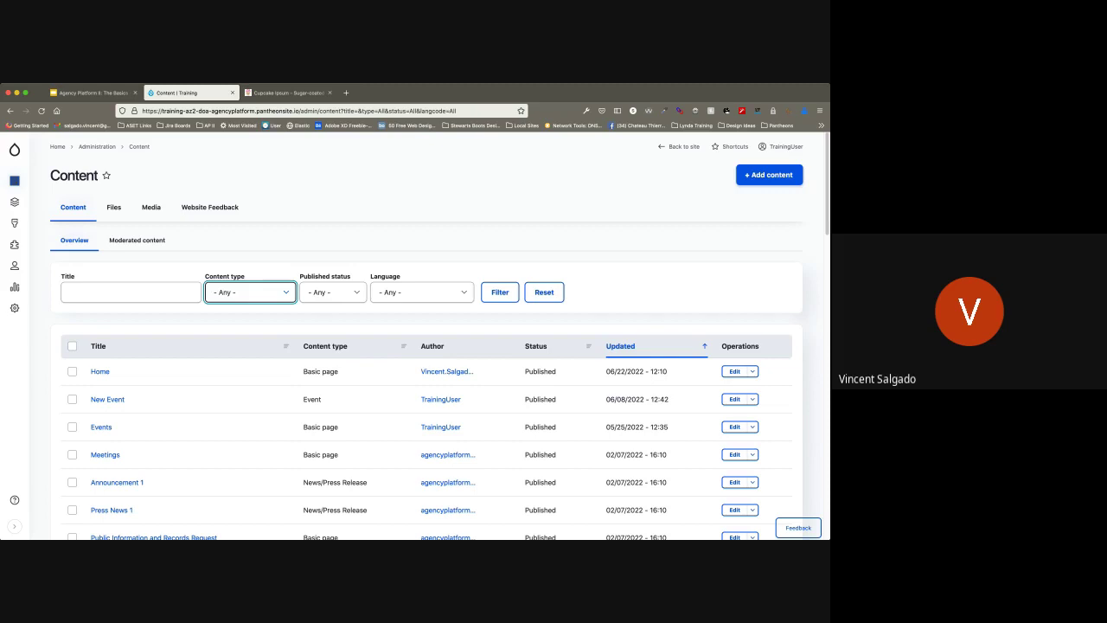
click(246, 424)
click(500, 292)
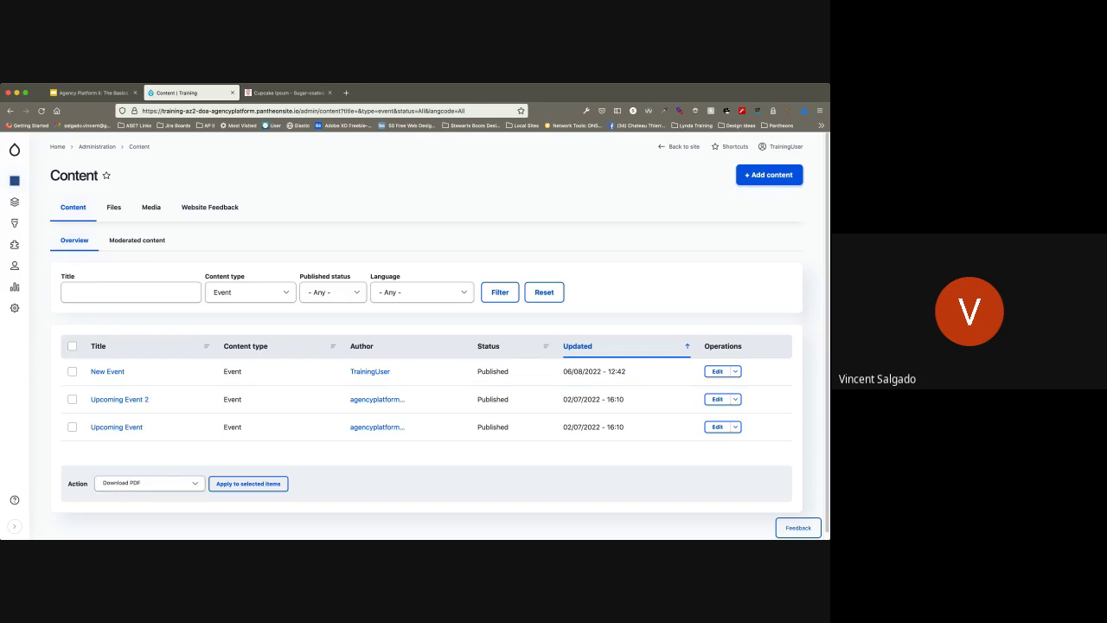
click(72, 346)
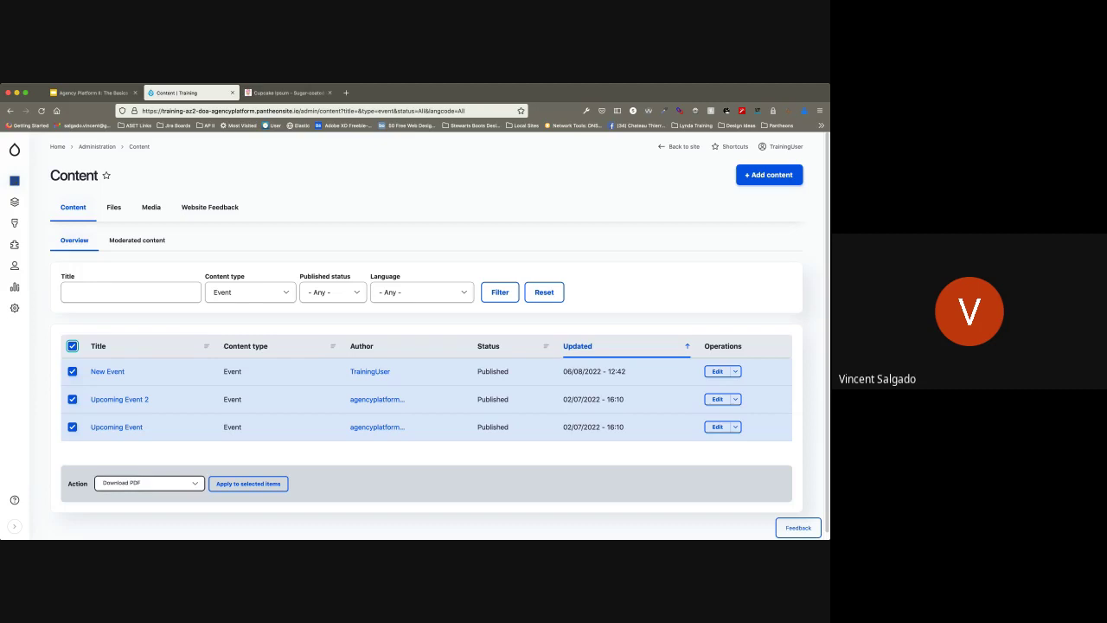
click(149, 483)
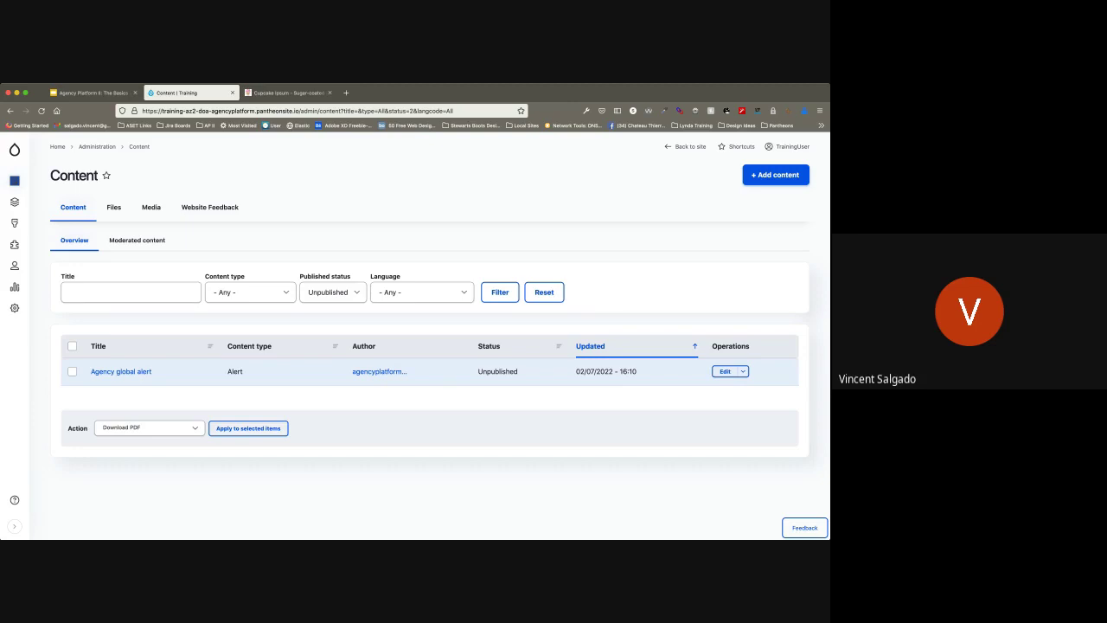
Step: Check the language and title filters of the content list
click(422, 292)
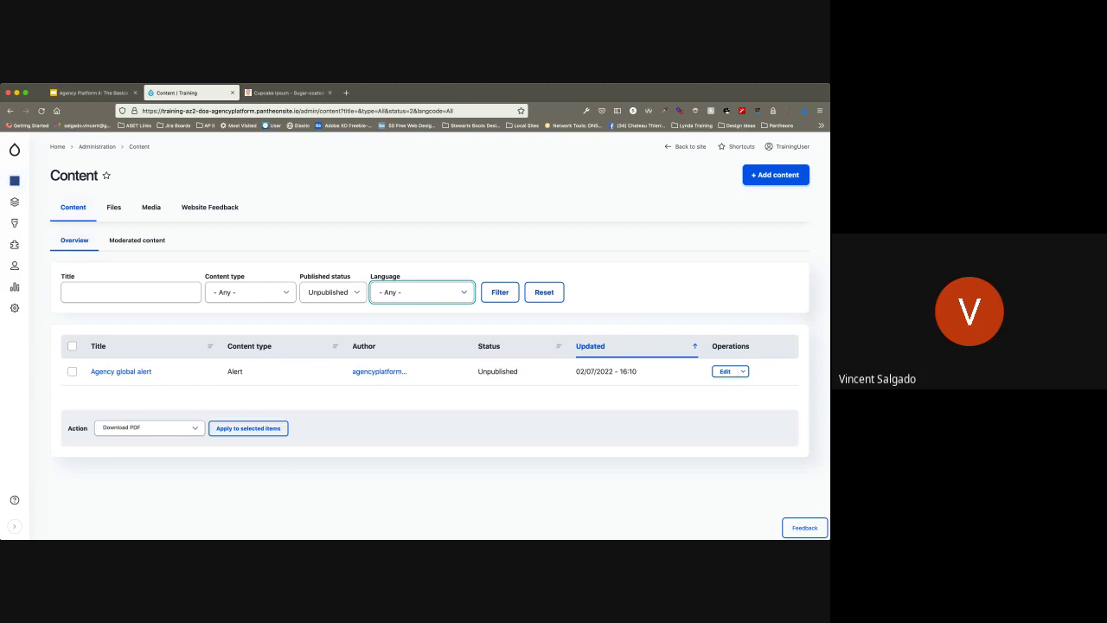
click(131, 293)
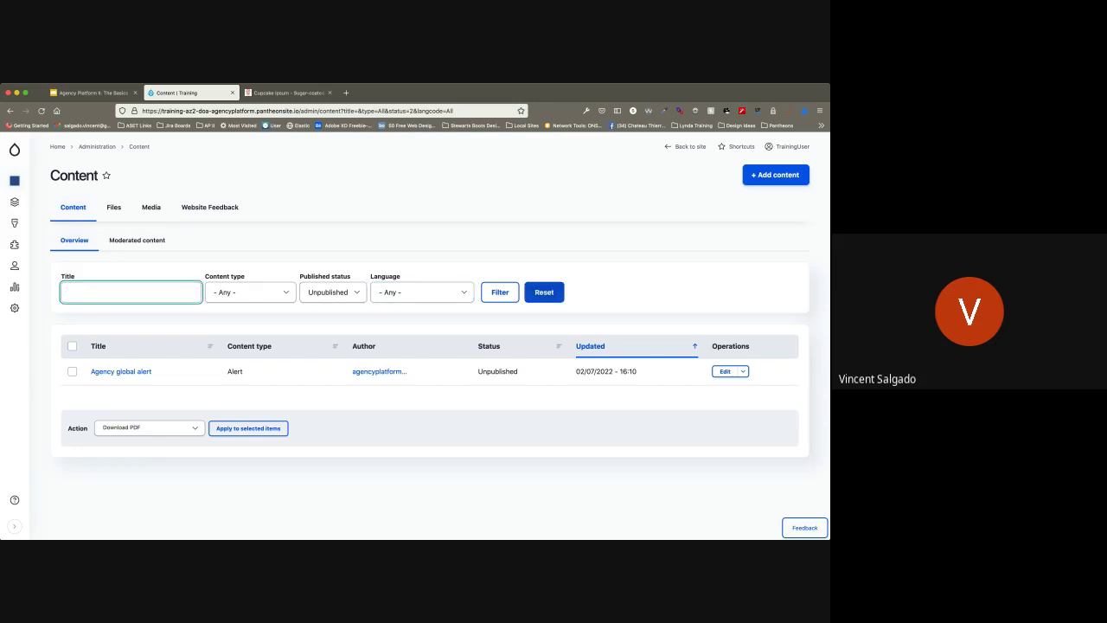
Step: Reset the content filters, filter the list to the Resource content type and open Resources 2 for editing
click(544, 292)
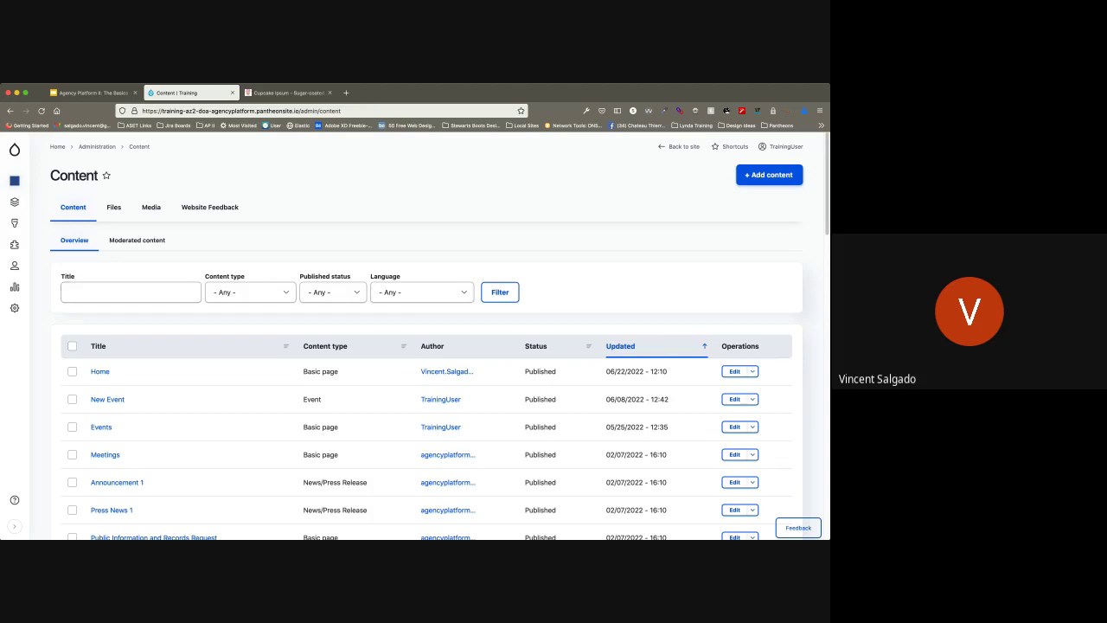
click(250, 292)
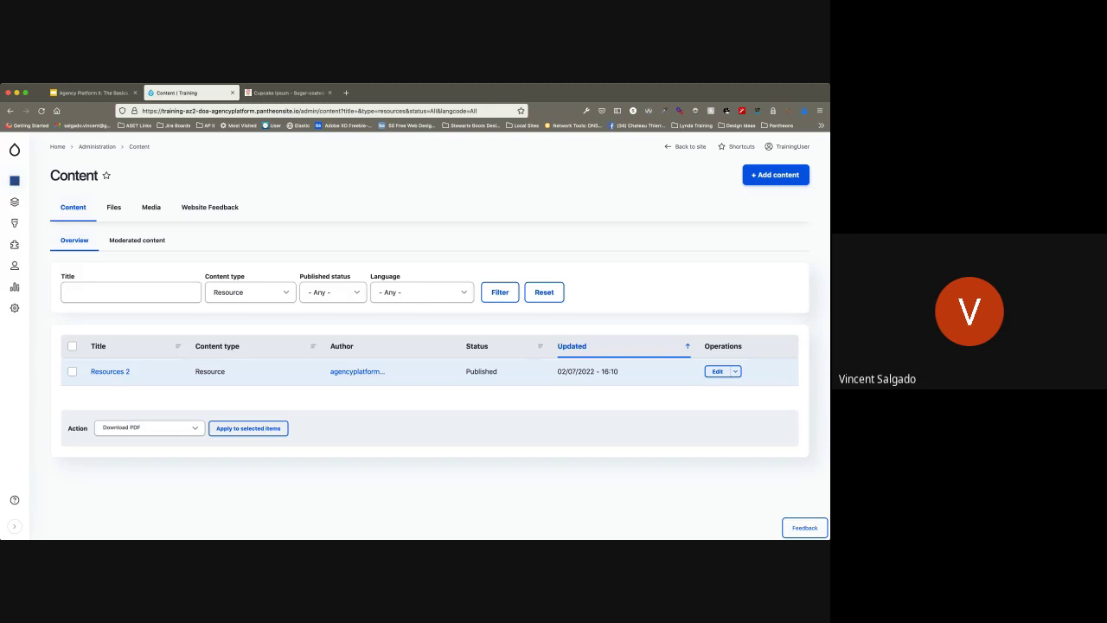
click(717, 371)
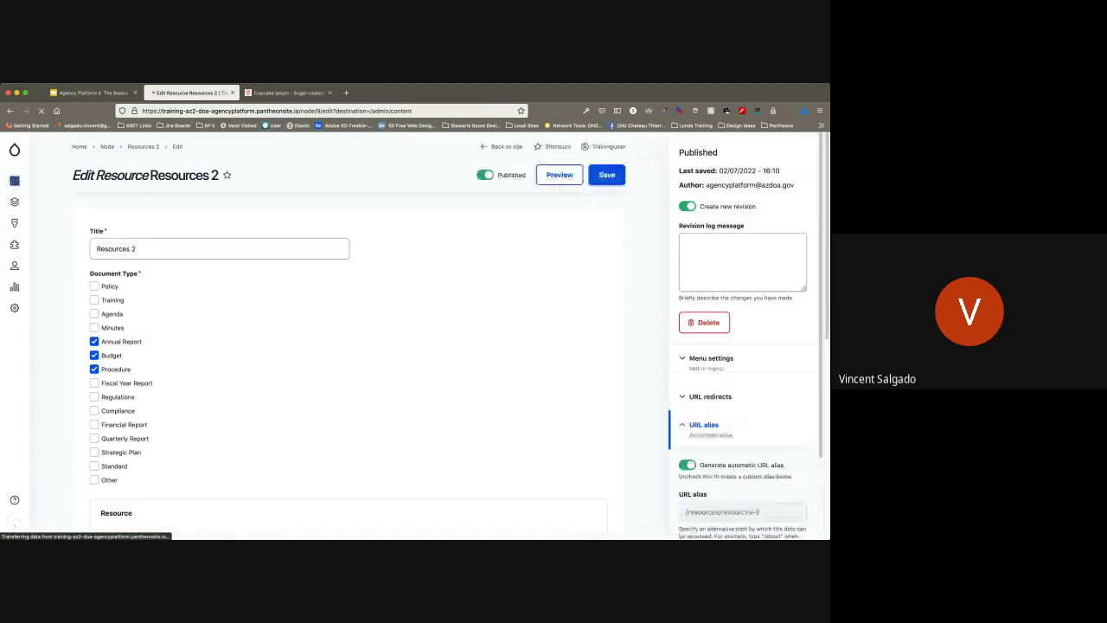
Step: Look through the Resources 2 edit form and the media library for its resource document, without selecting a file
scroll(346, 346, down, 5)
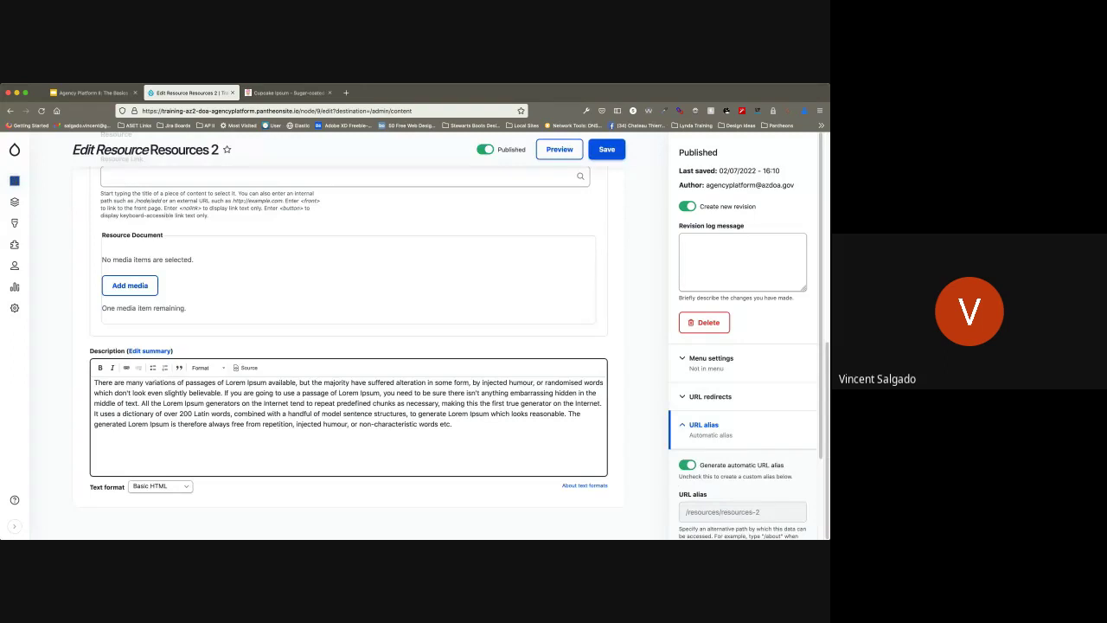
scroll(130, 359, up, 2)
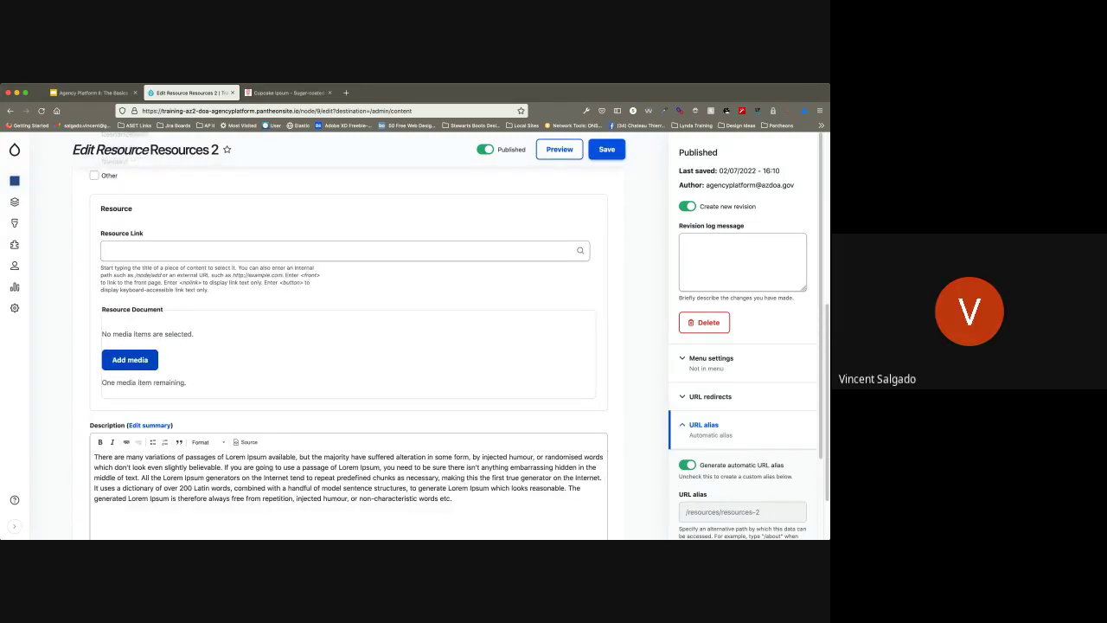
click(129, 359)
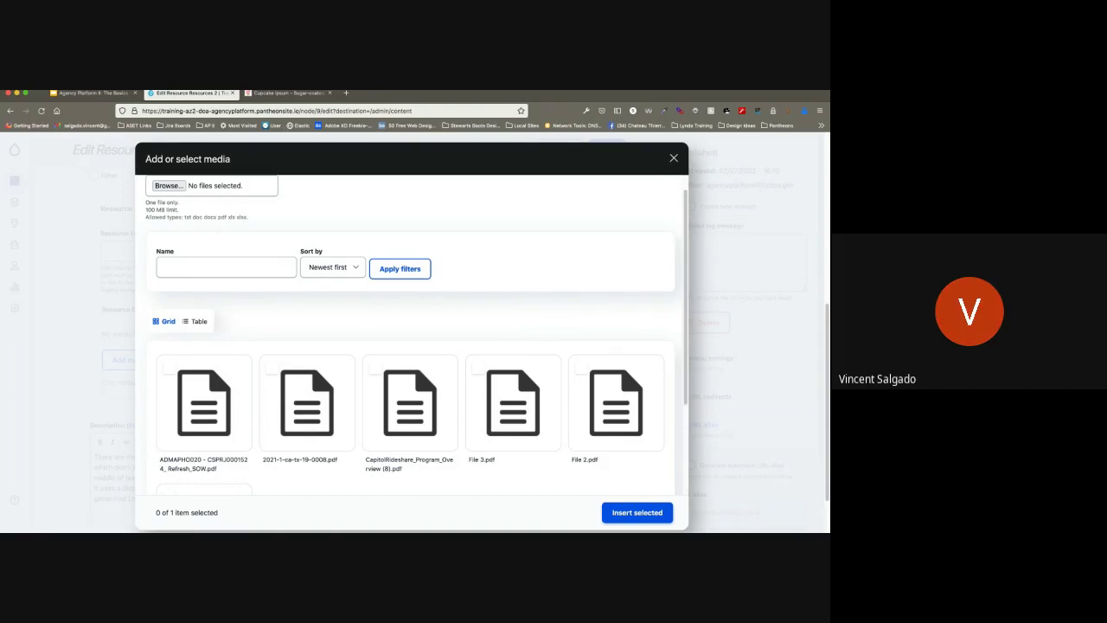
key(Escape)
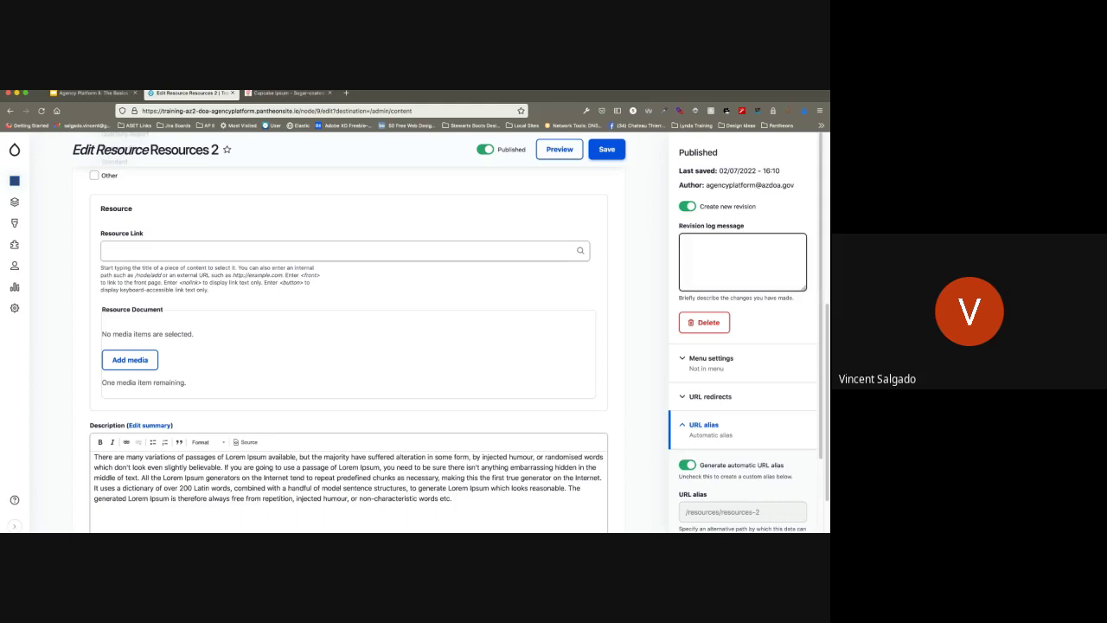
scroll(346, 346, up, 5)
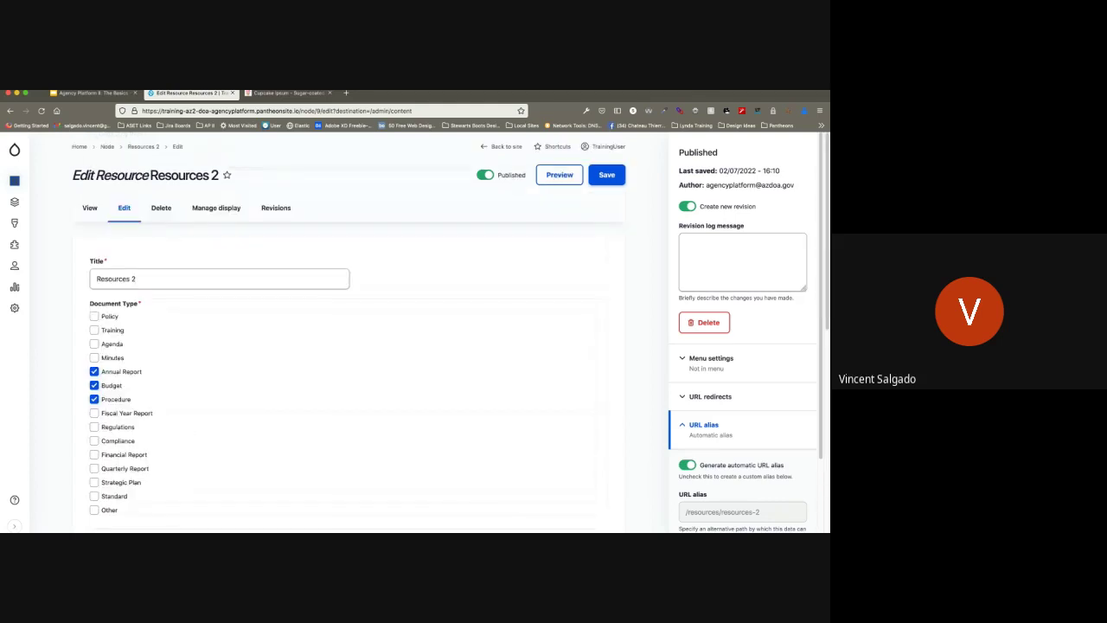
Step: Return to the training site's home page and look over its hero banner and slideshow down to the accordion
mouse_move(14, 150)
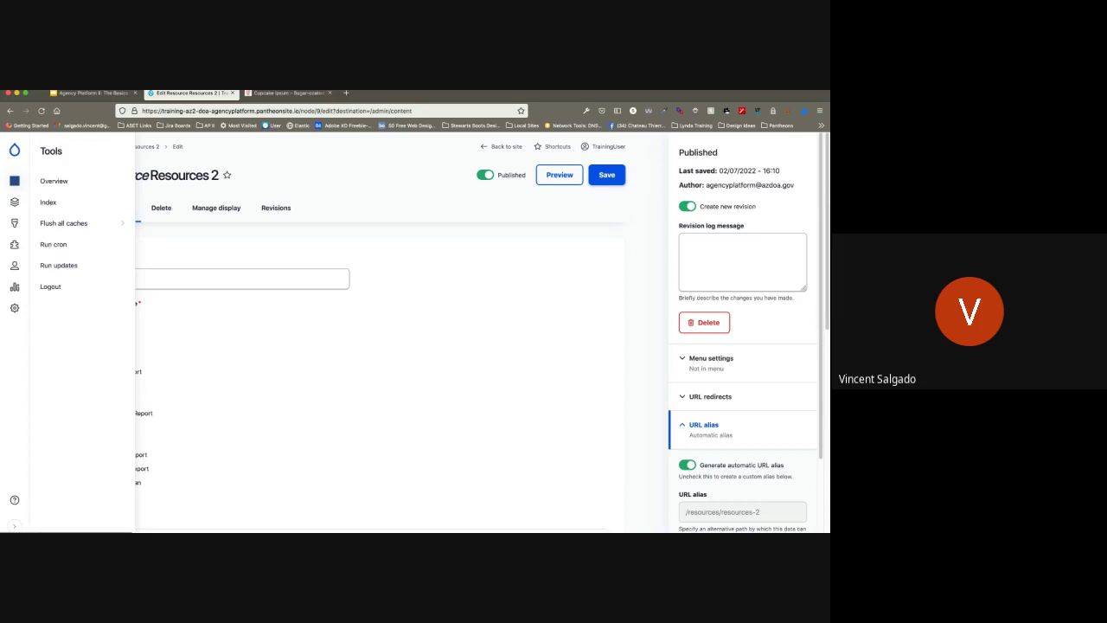
click(14, 150)
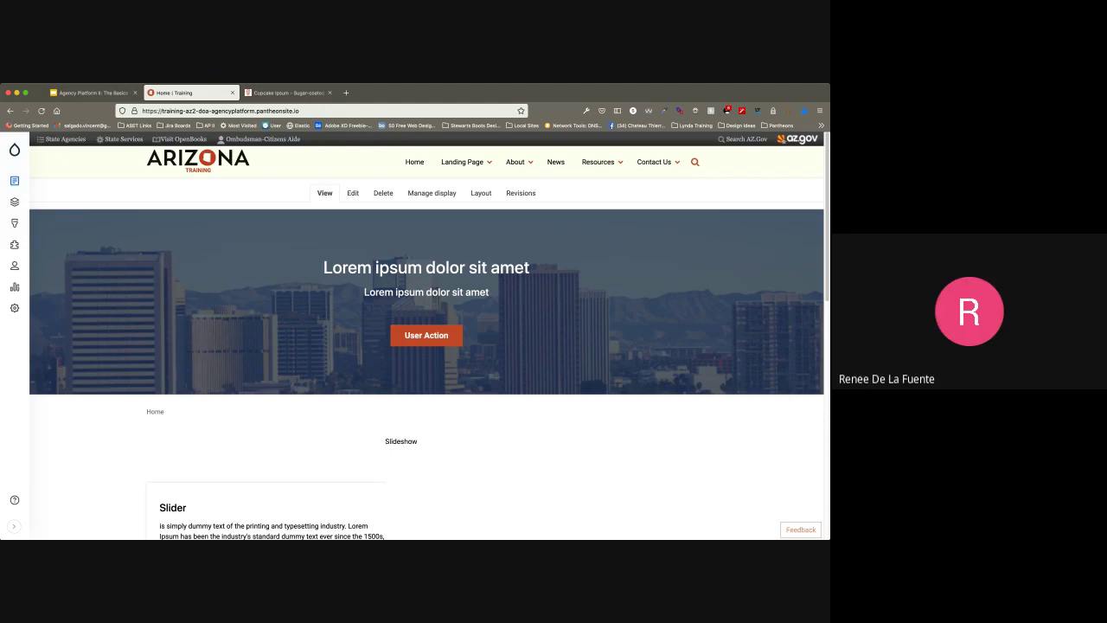
scroll(426, 345, down, 3)
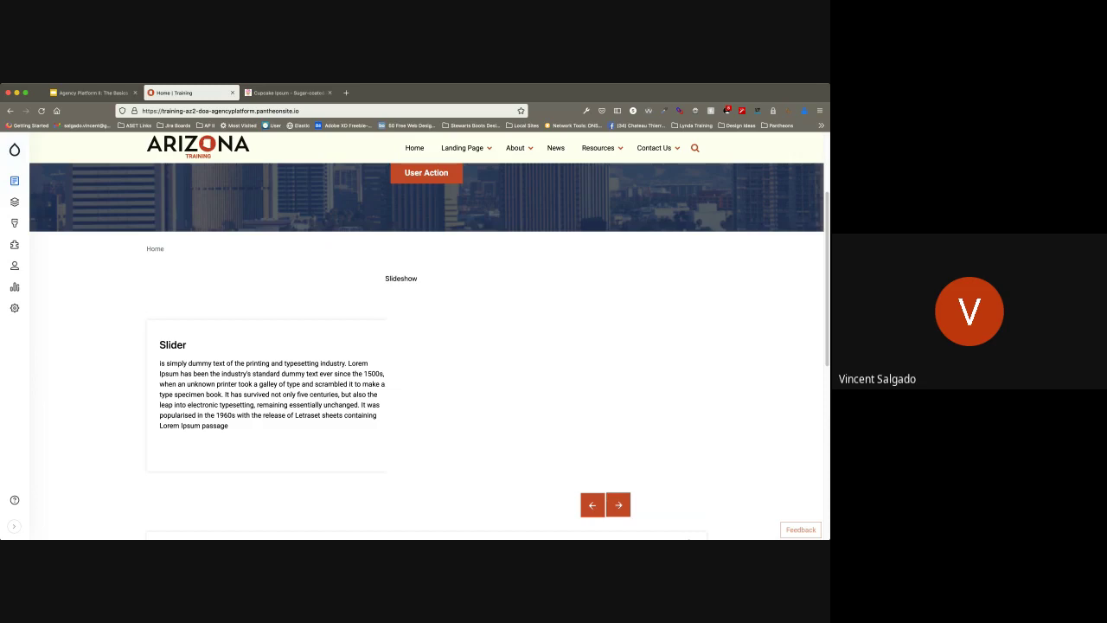
scroll(426, 346, up, 4)
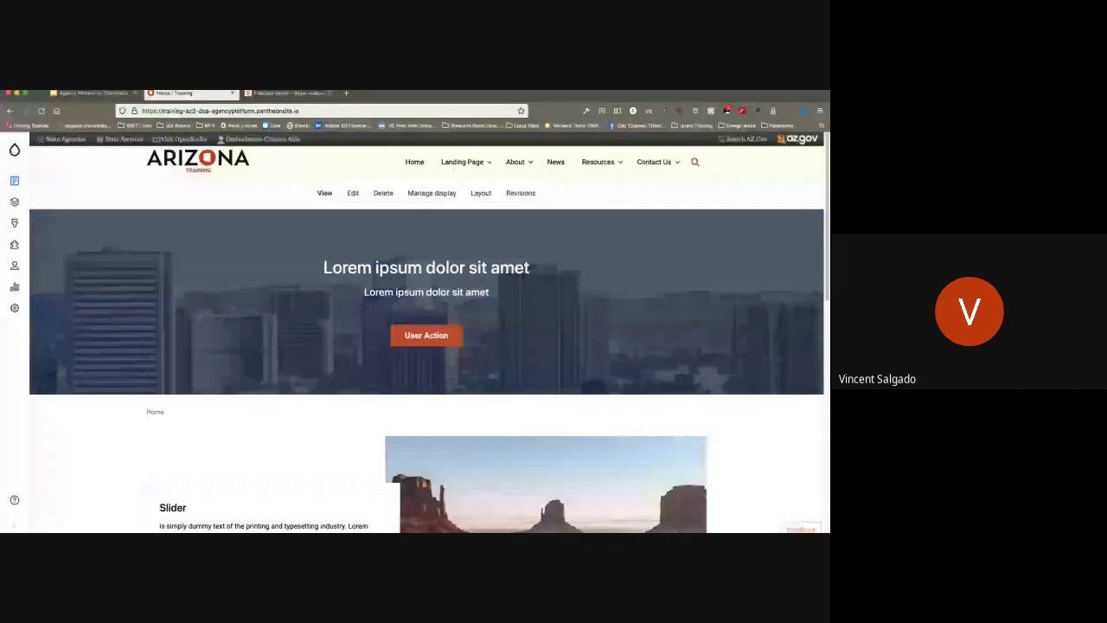
scroll(427, 346, down, 10)
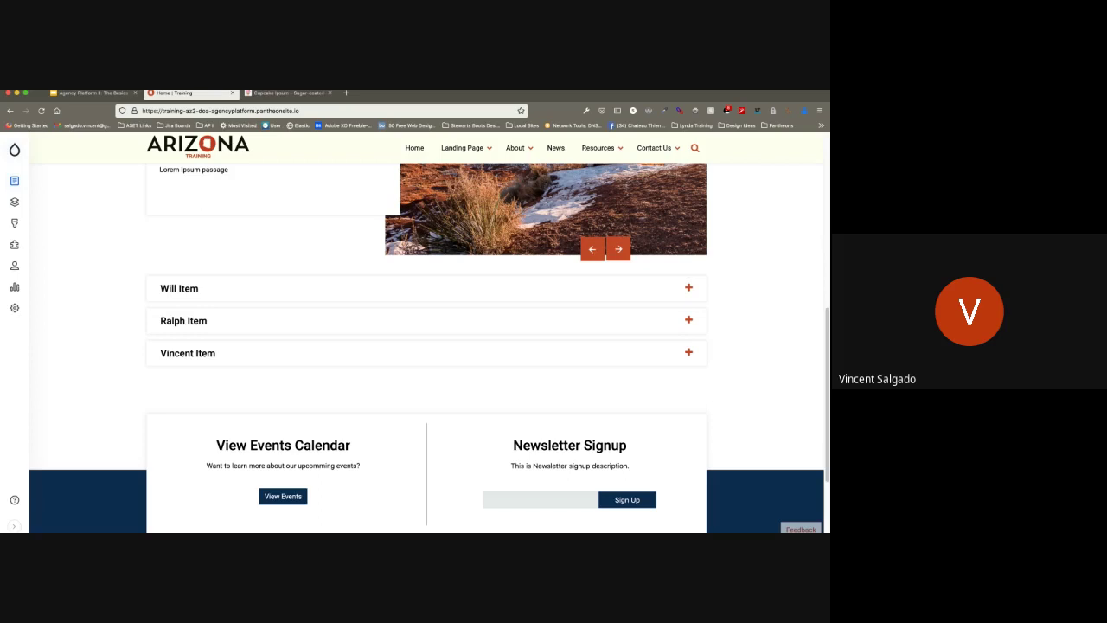
Step: Expand and collapse the first accordion item on the home page and review the slideshow and hero banner above it
click(690, 287)
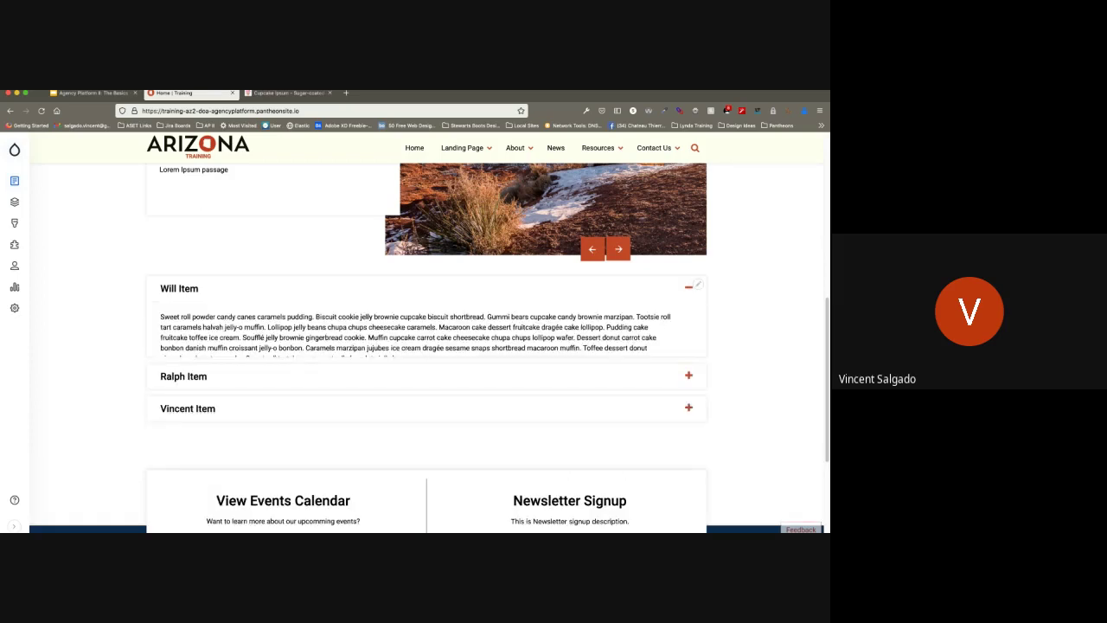
click(695, 286)
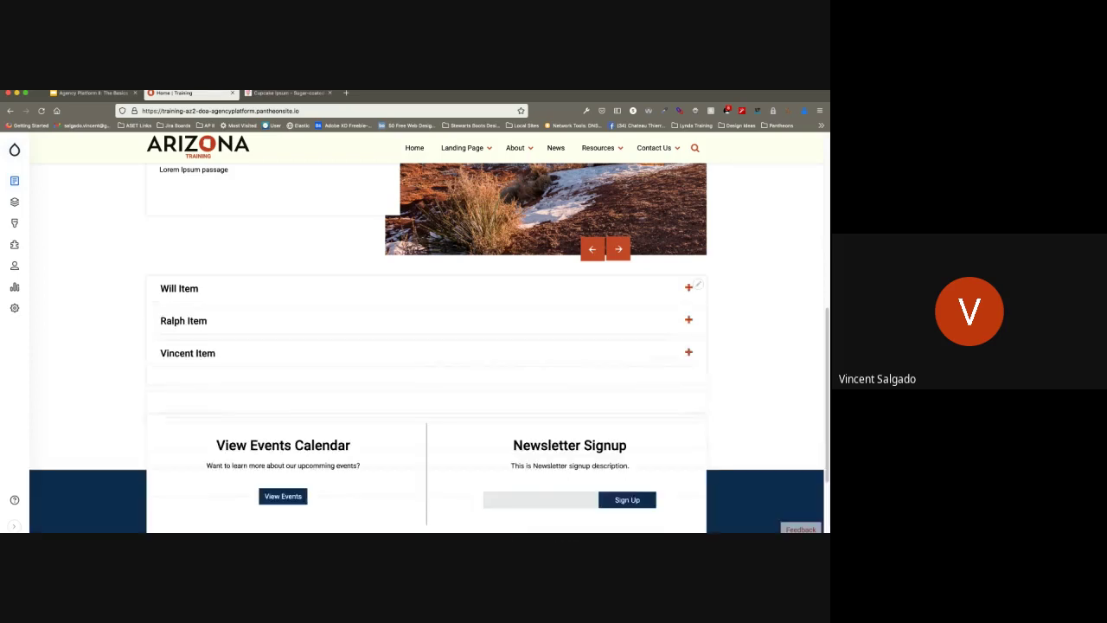
scroll(696, 286, up, 3)
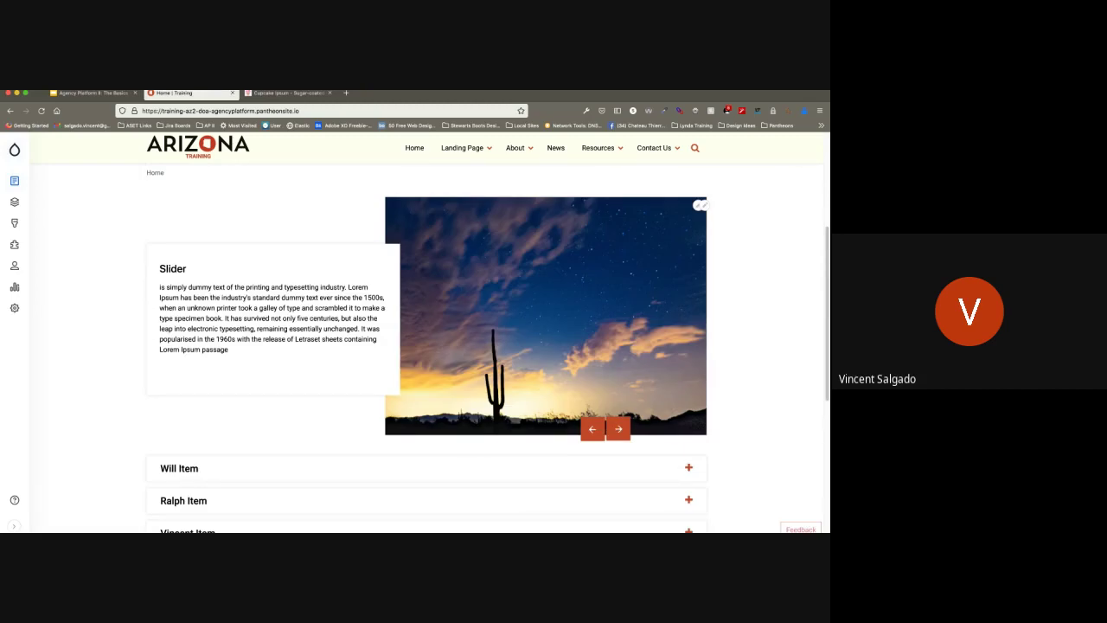
scroll(429, 332, up, 4)
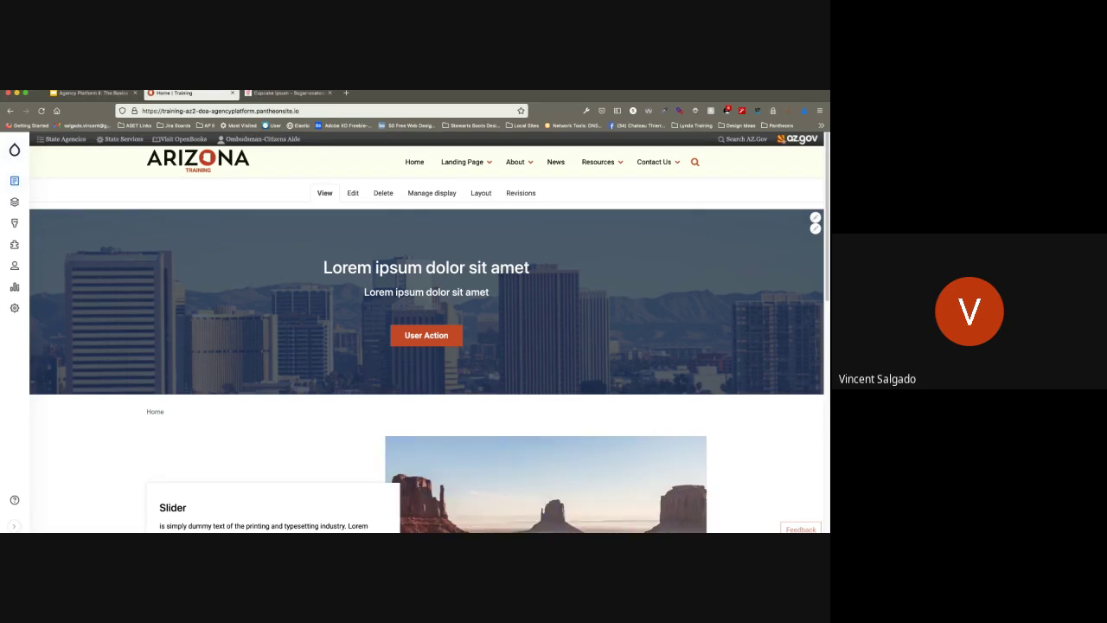
Step: Open the home page's accordion block for editing through its contextual options
scroll(430, 346, down, 5)
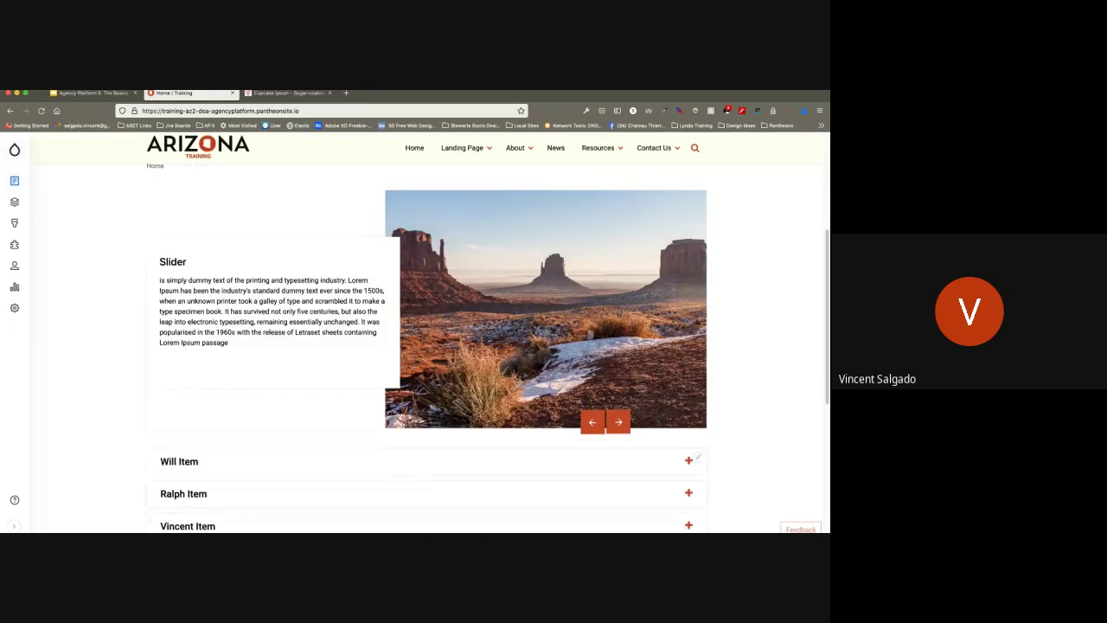
scroll(430, 346, down, 2)
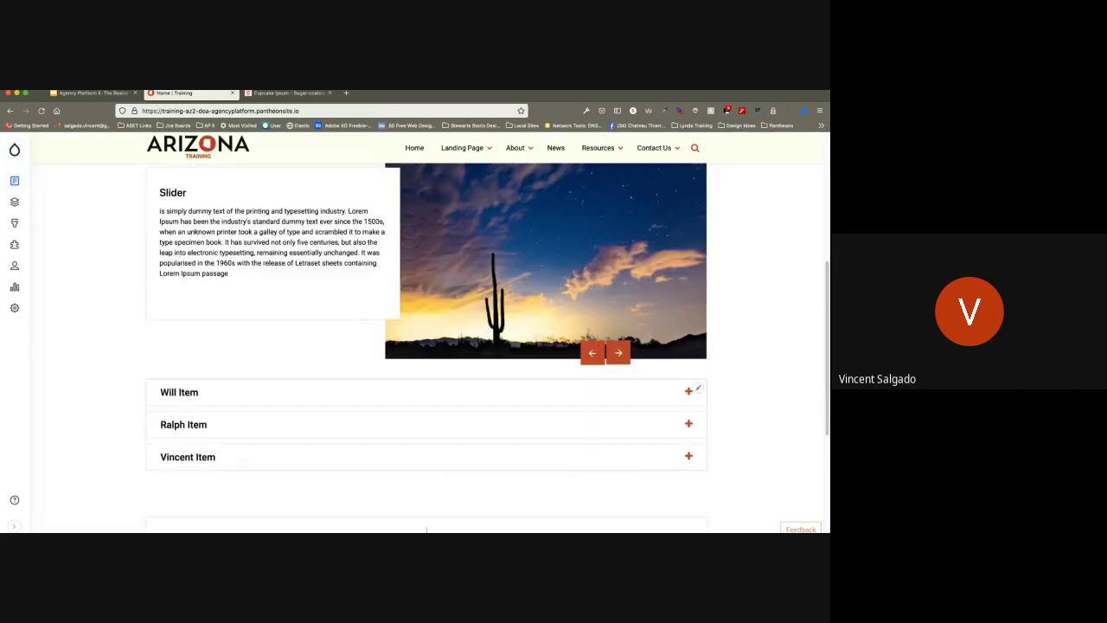
click(697, 389)
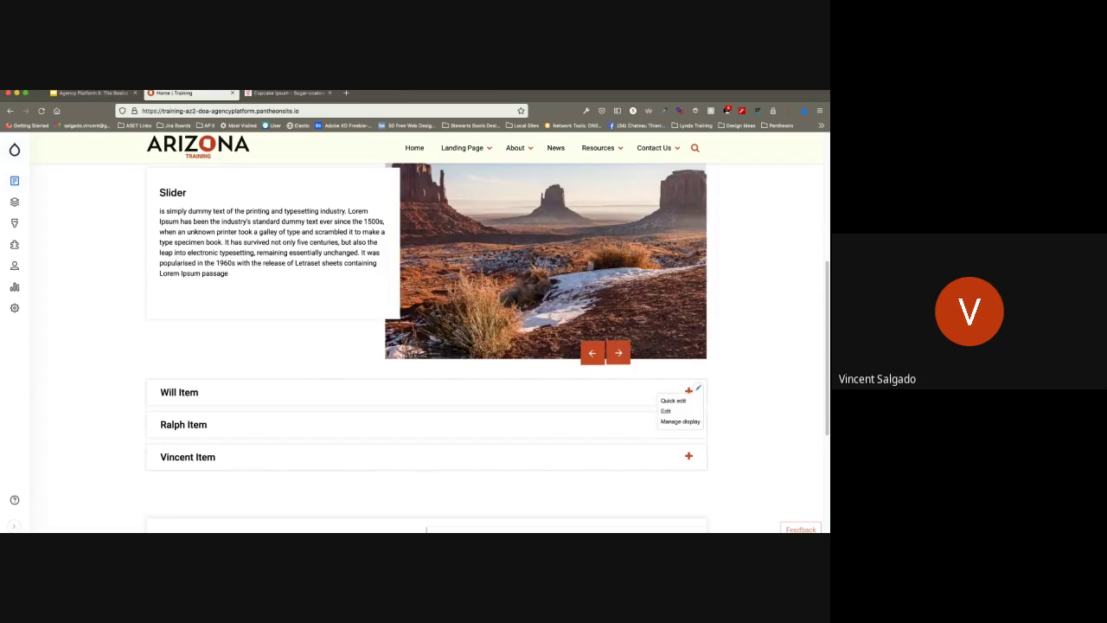
click(666, 411)
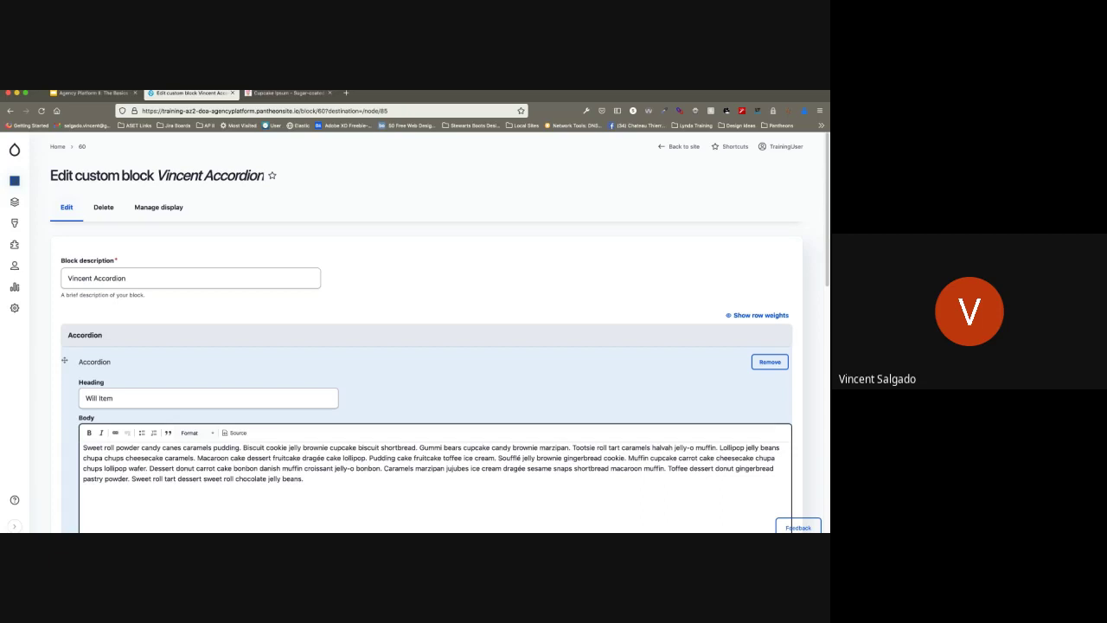
Step: Add a new accordion item after the existing ones in the block, with the heading "One More"
scroll(427, 334, down, 1)
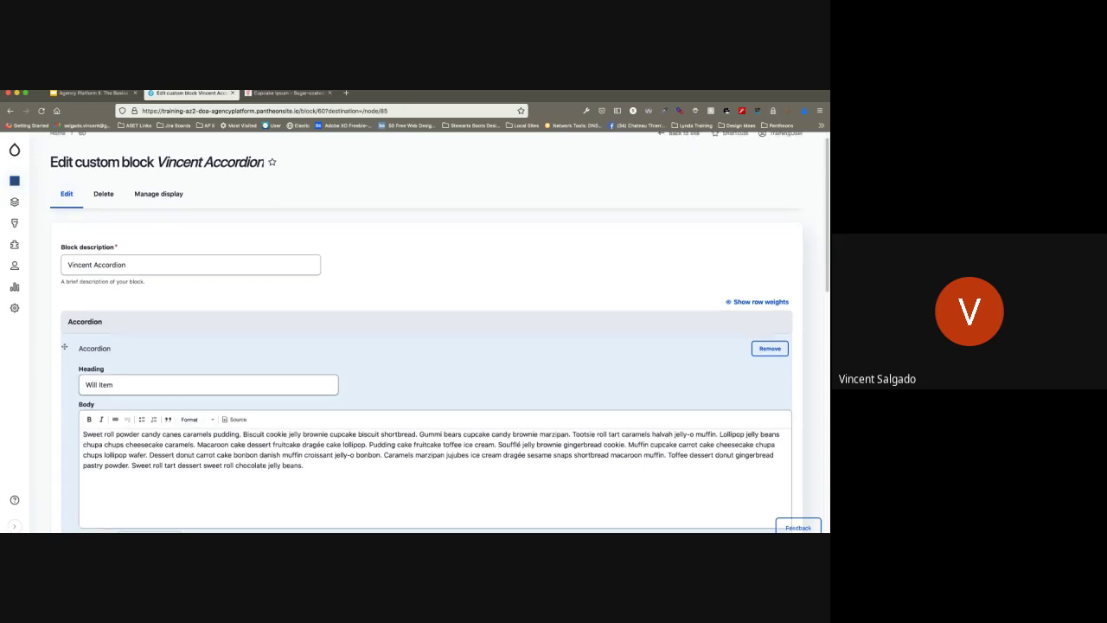
scroll(427, 334, down, 1)
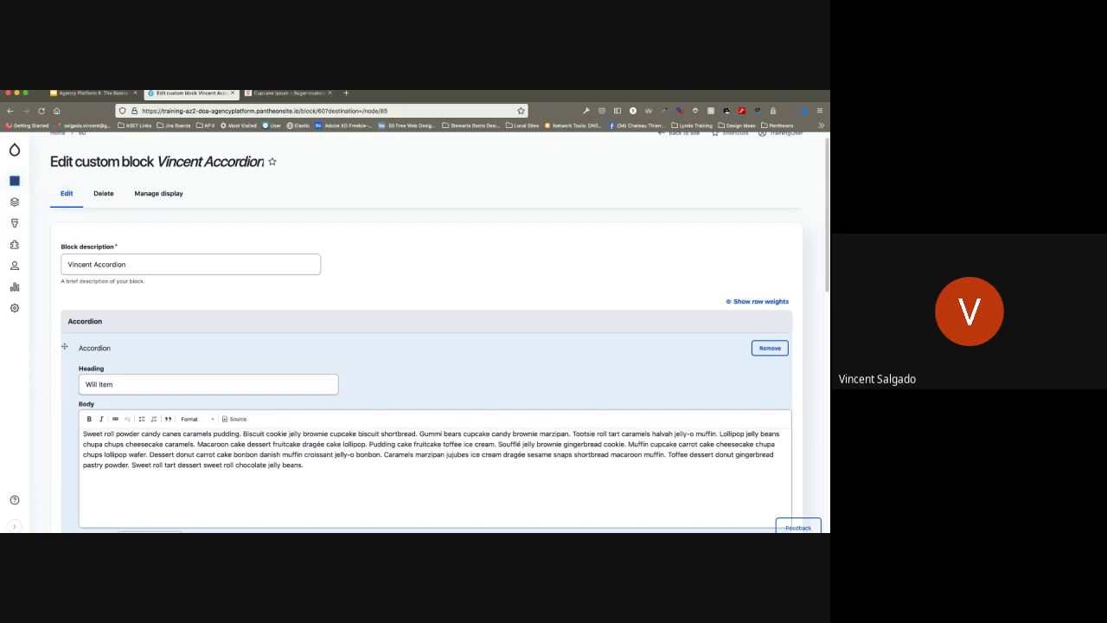
scroll(427, 333, down, 1)
scroll(427, 334, down, 3)
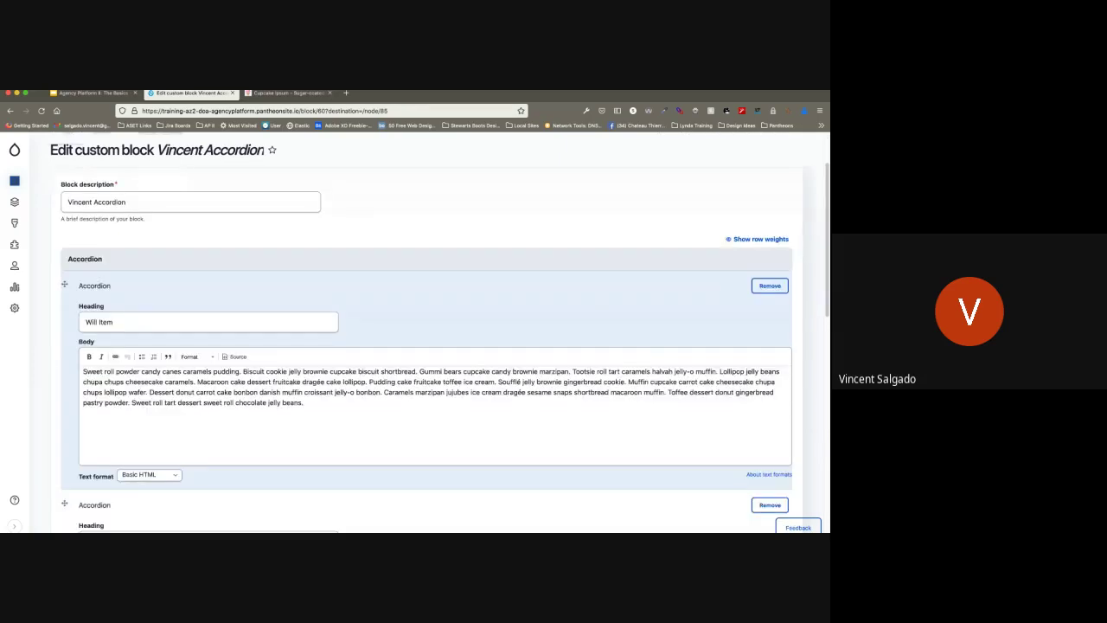
scroll(427, 333, down, 8)
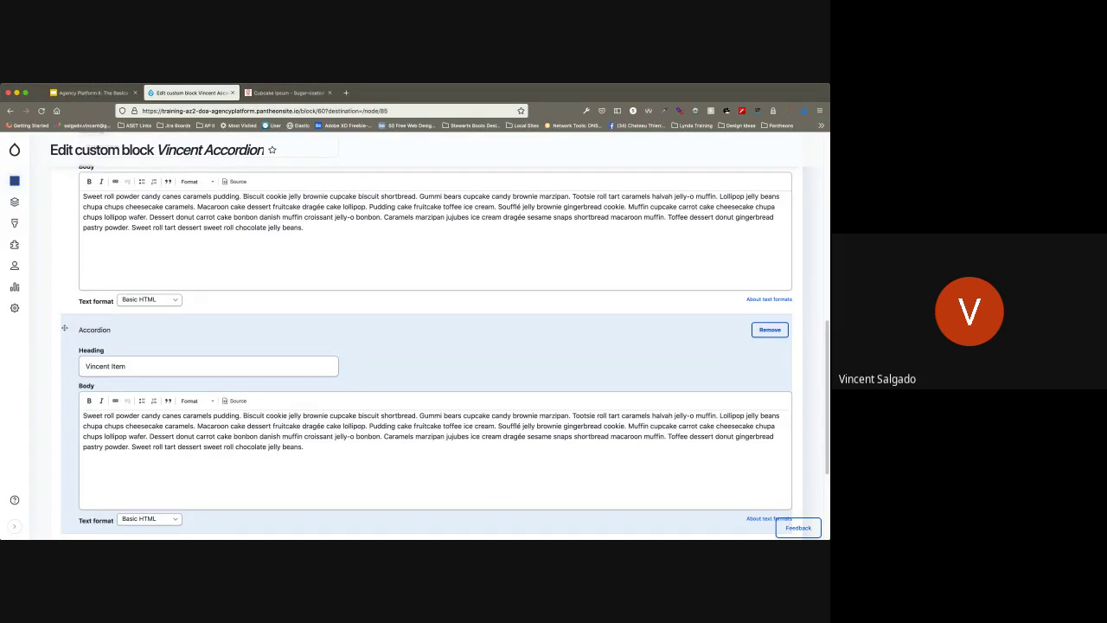
click(322, 450)
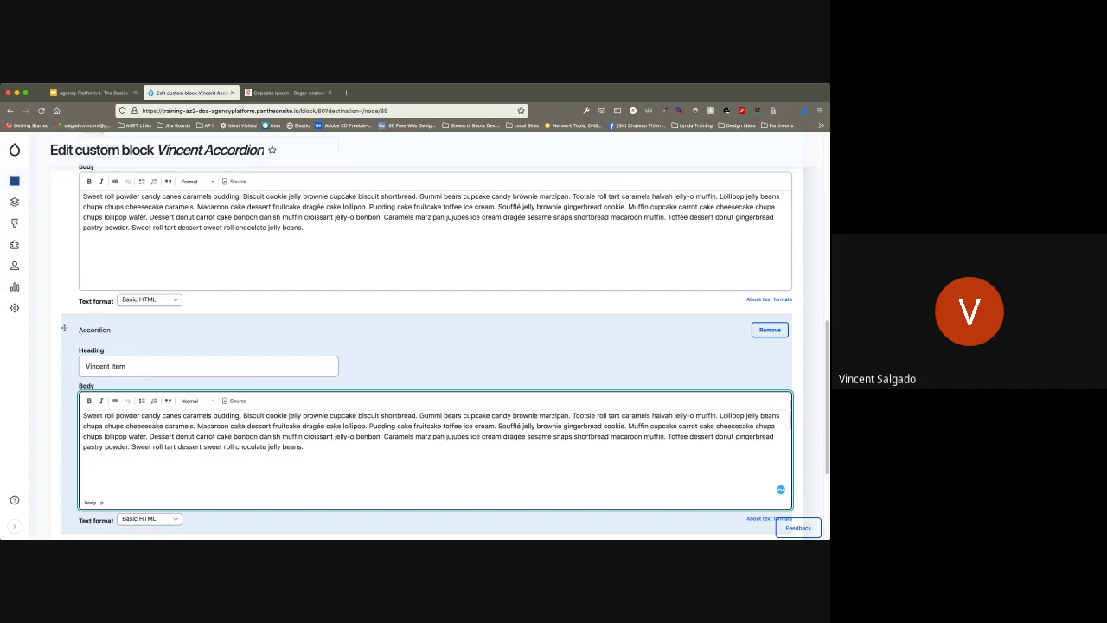
scroll(427, 350, down, 3)
click(88, 426)
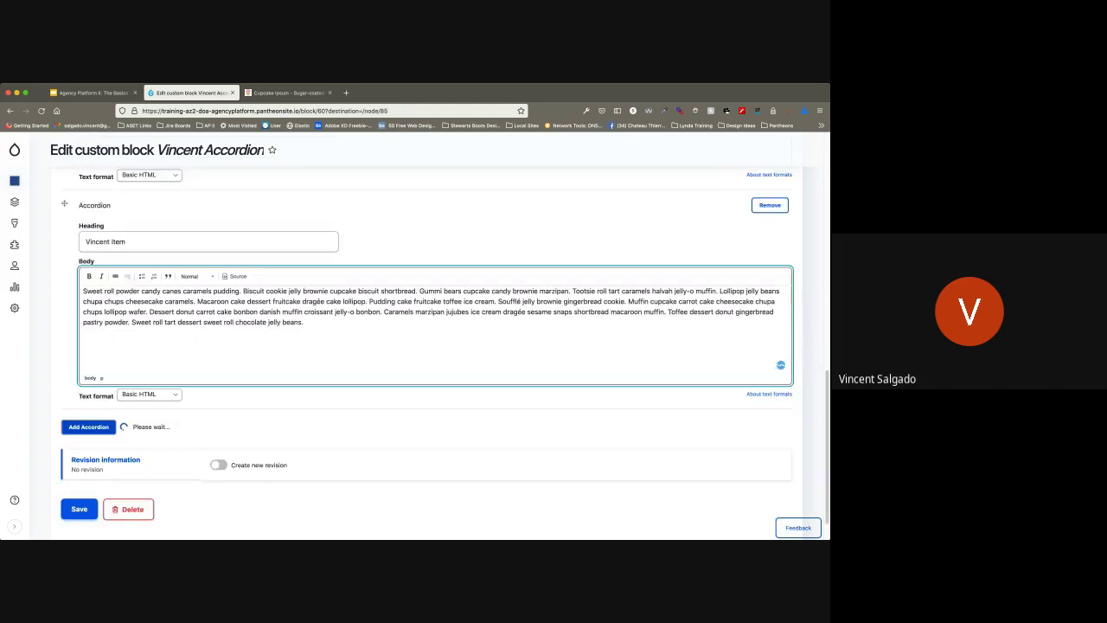
text(One More)
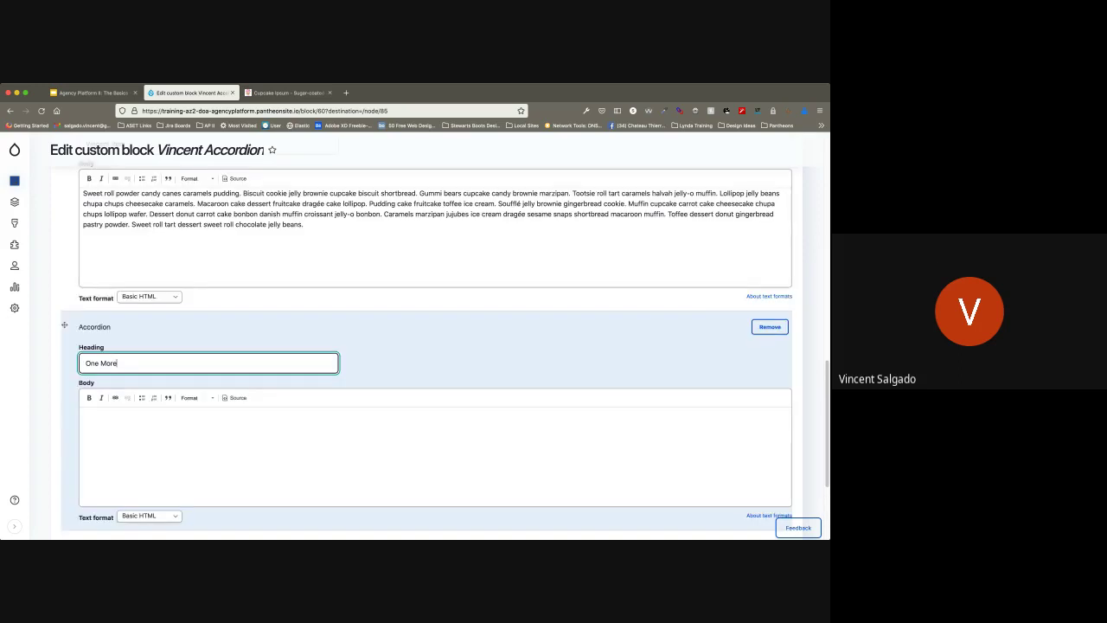
Step: Enter "This is some text" as the body of the One More item and save the accordion block
click(84, 412)
text(This )
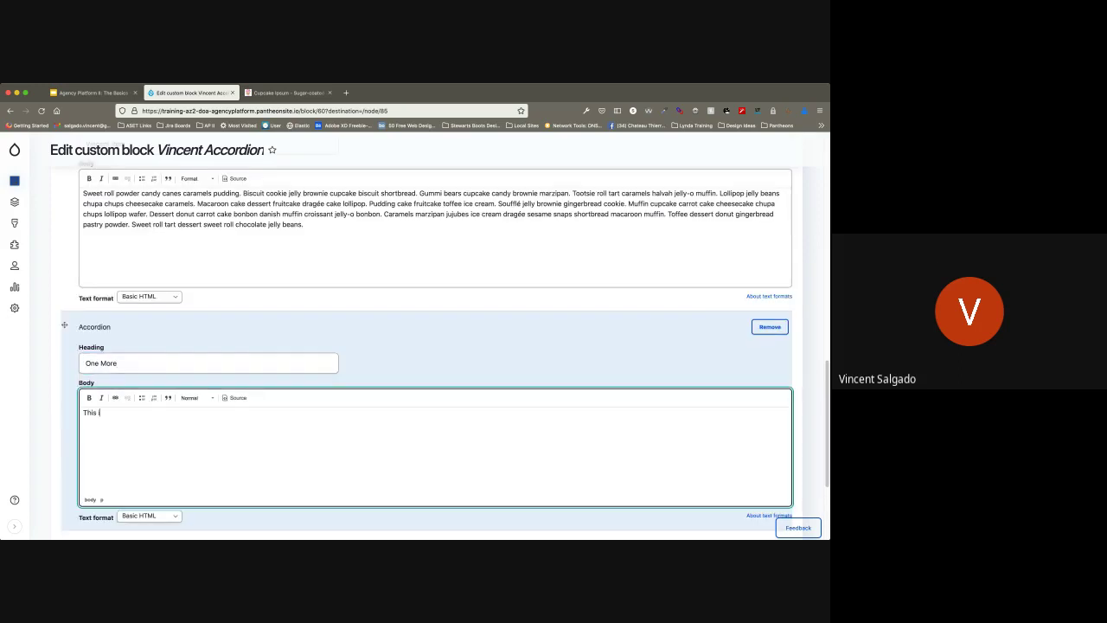
text(is some text)
scroll(432, 346, down, 3)
click(79, 470)
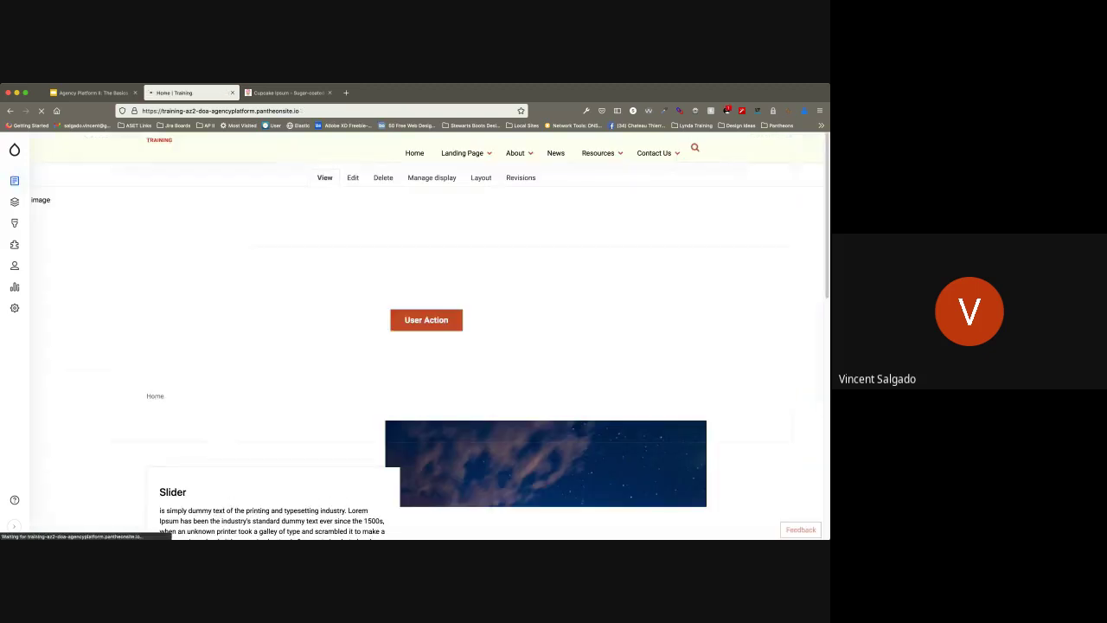
Step: Check the home page's accordion for the added item and look back over the slideshow and hero banner
scroll(427, 336, down, 3)
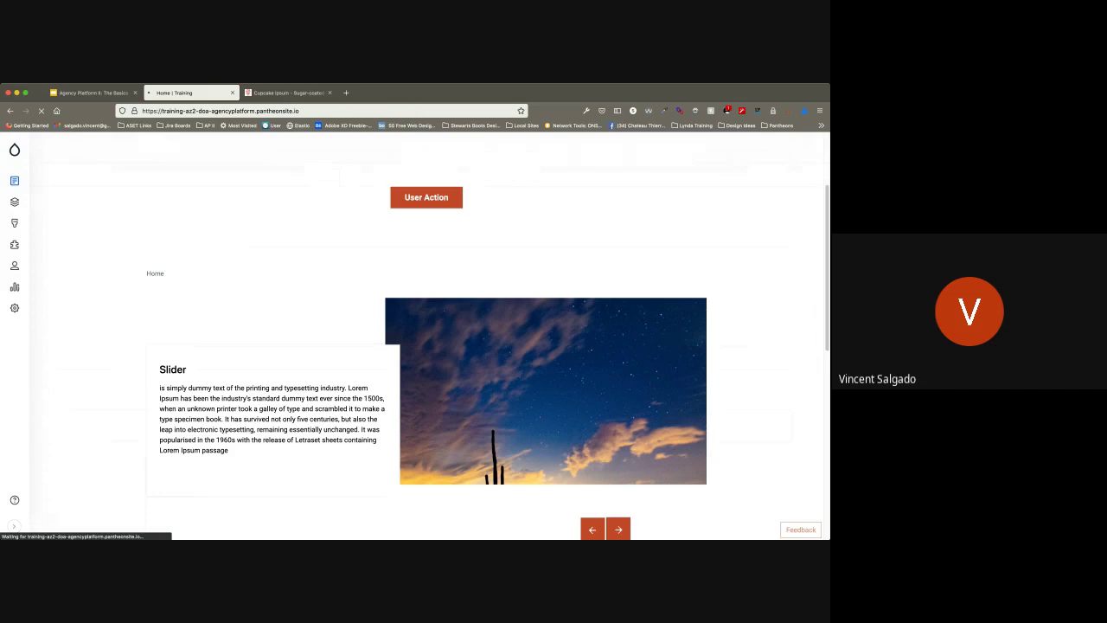
scroll(428, 346, down, 8)
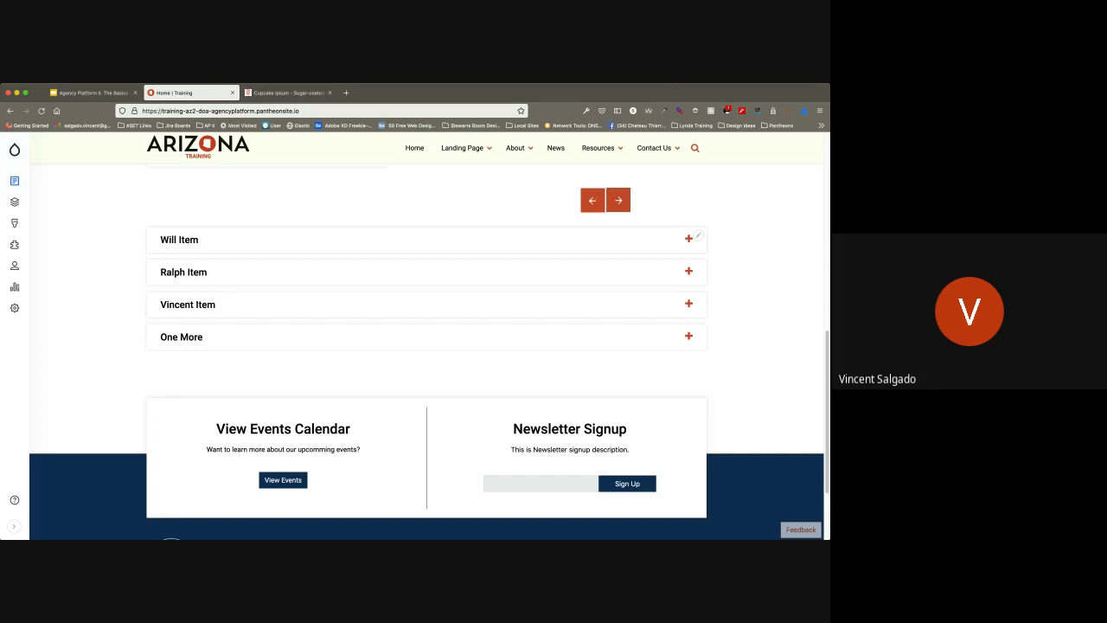
scroll(427, 346, up, 5)
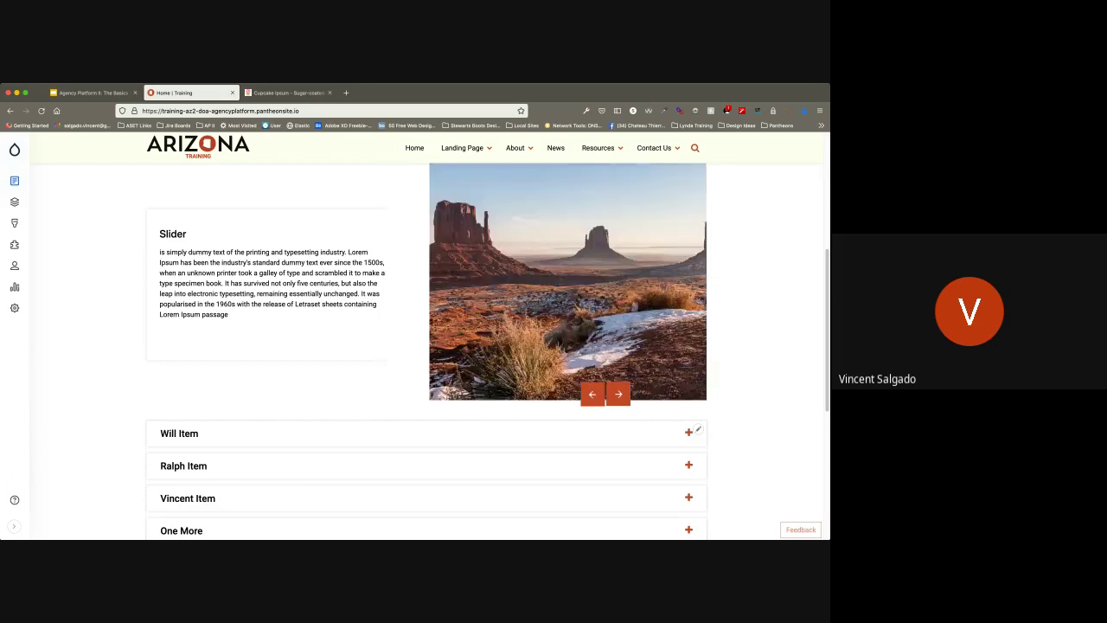
scroll(428, 351, up, 3)
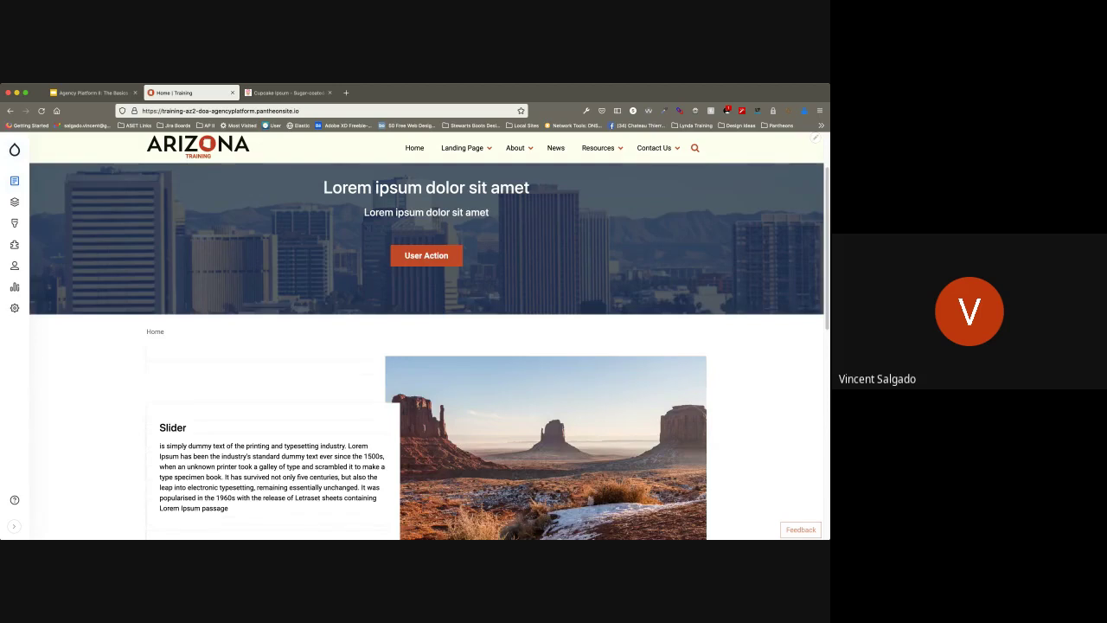
scroll(428, 346, up, 1)
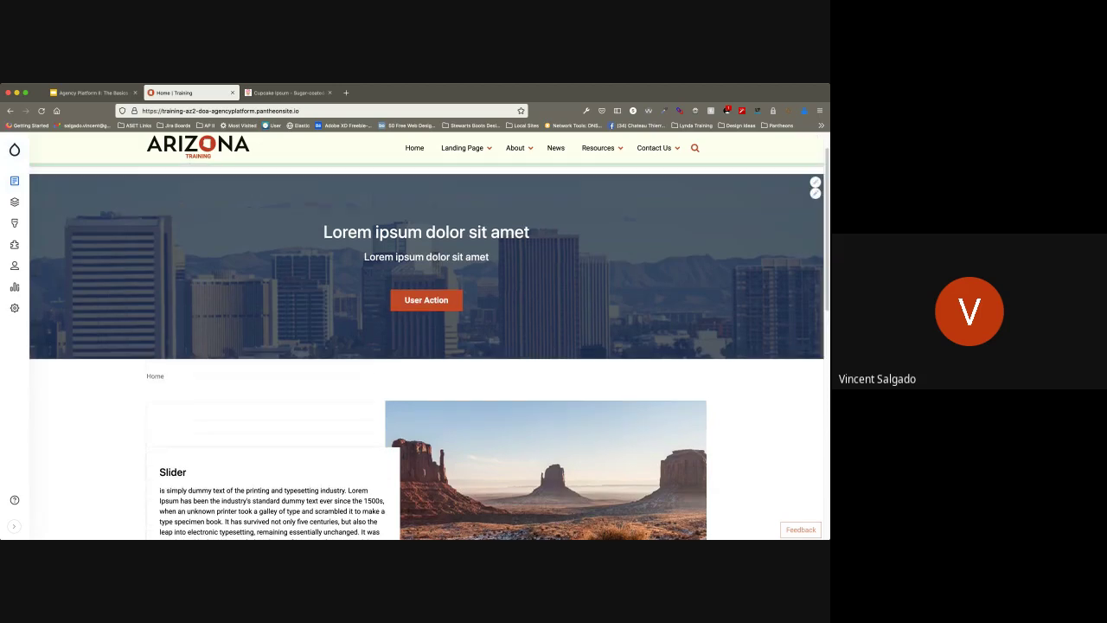
Step: Open the About page from the main navigation and look over its banner, body text and Links menu
scroll(428, 346, up, 2)
click(516, 162)
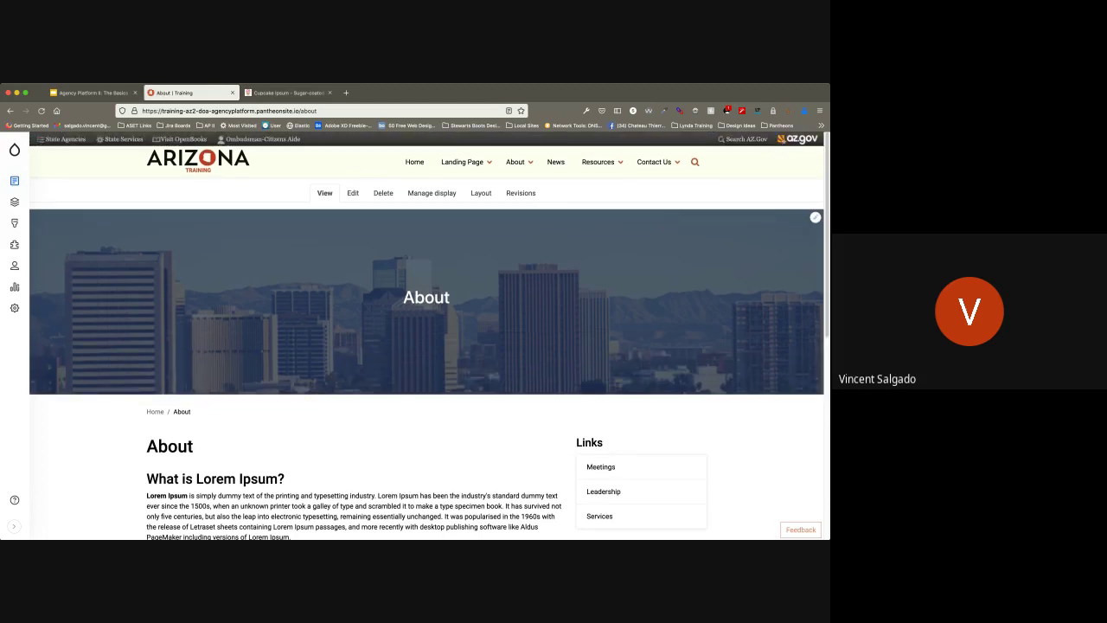
scroll(427, 337, down, 5)
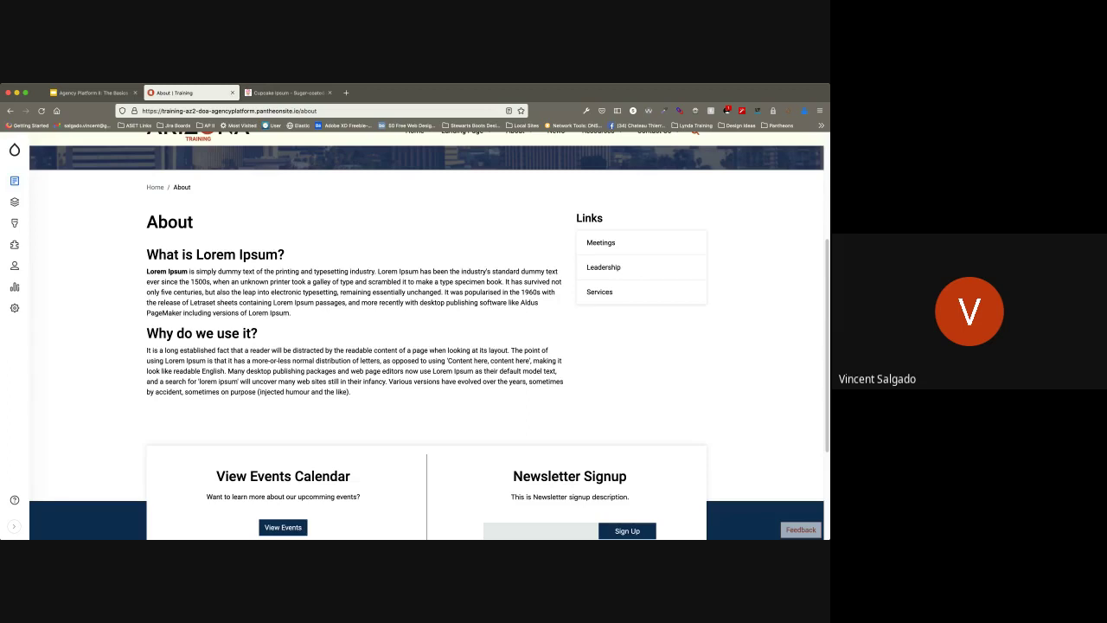
scroll(692, 251, up, 1)
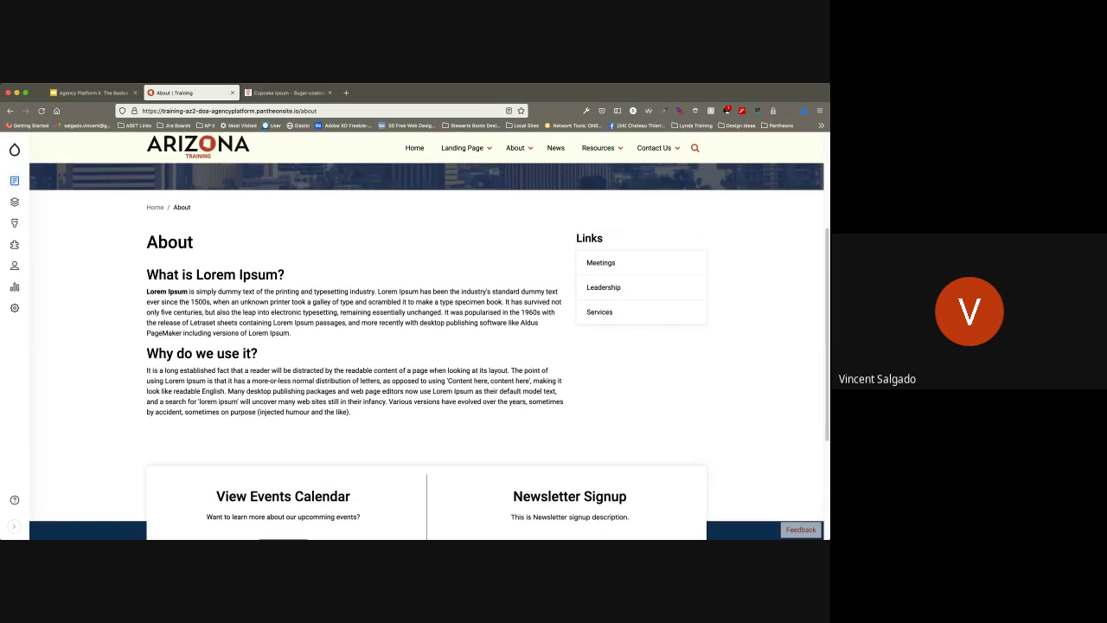
scroll(427, 338, up, 5)
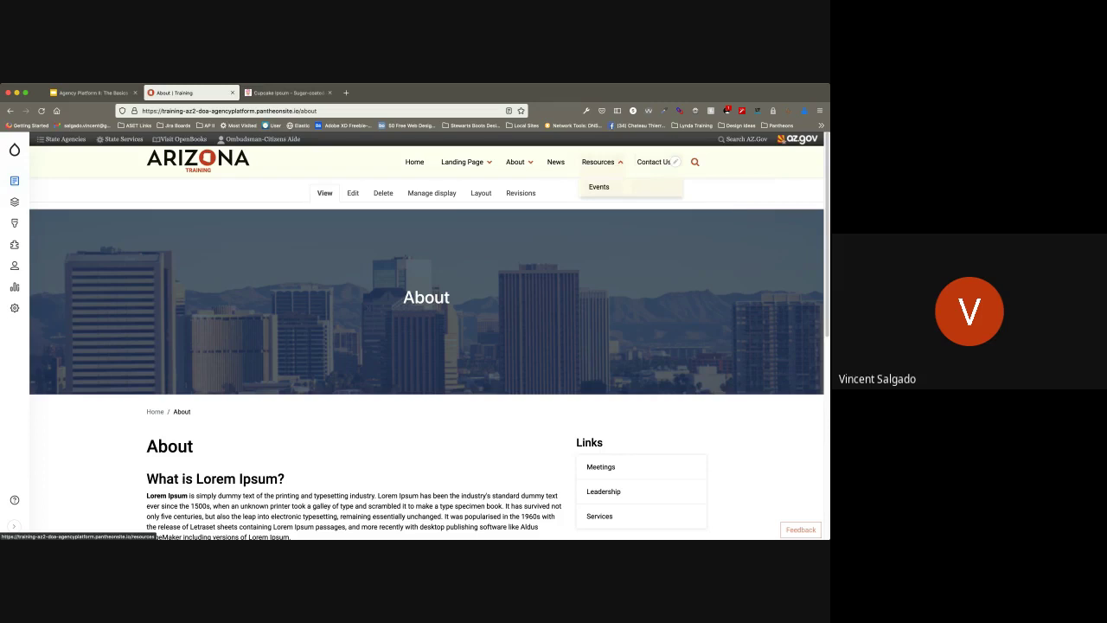
Step: Open the FAQ page under Contact Us, then expand and collapse its "Why do we use it?" accordion item
click(647, 187)
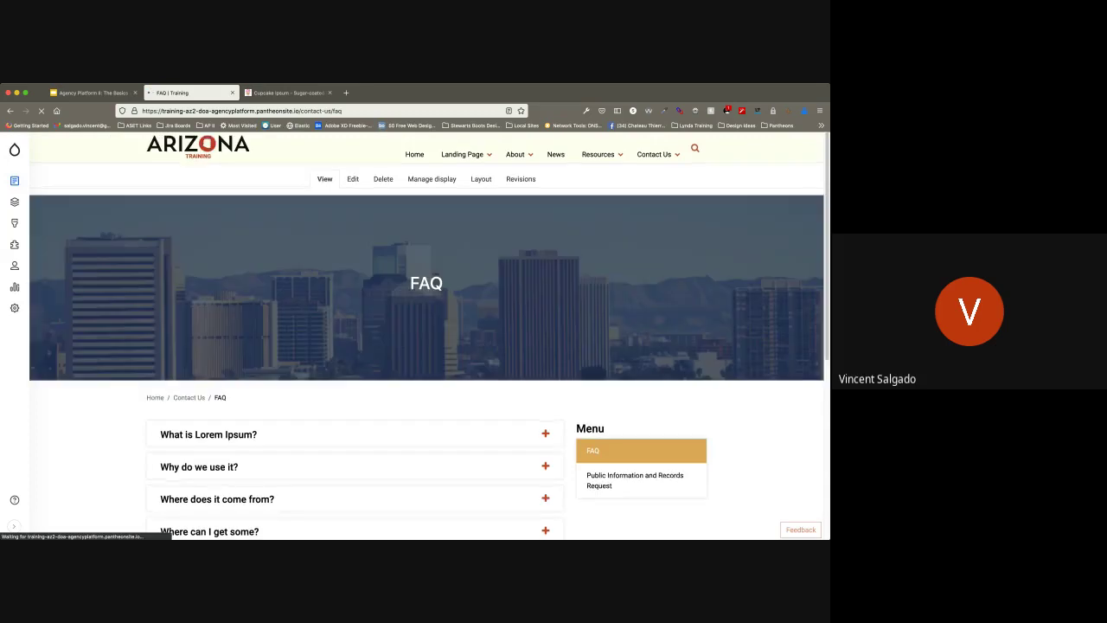
scroll(426, 336, down, 1)
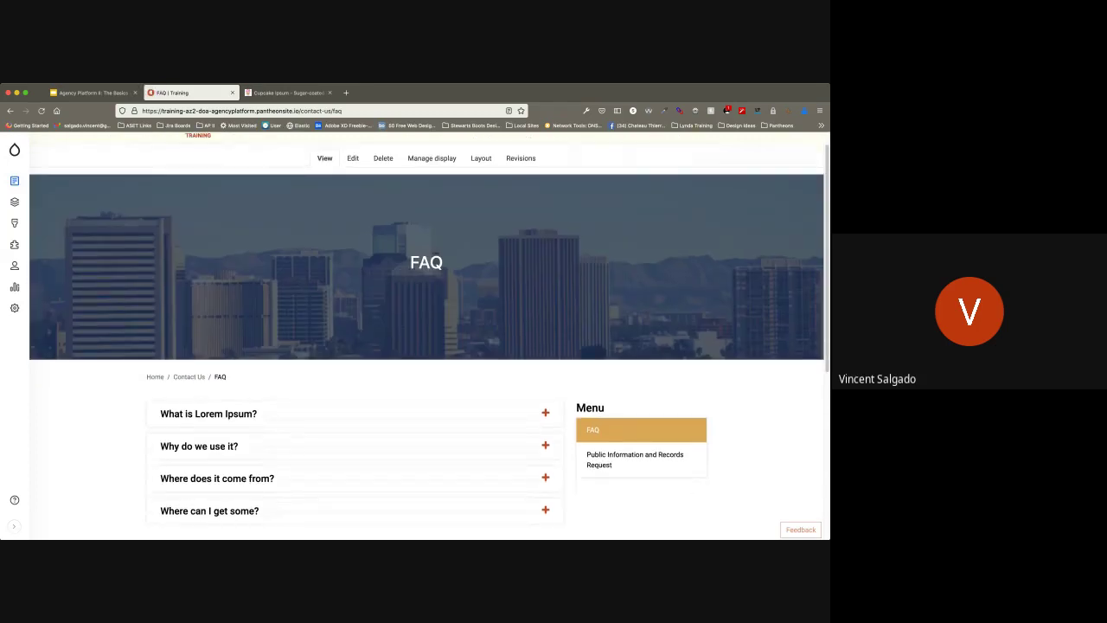
scroll(426, 336, down, 3)
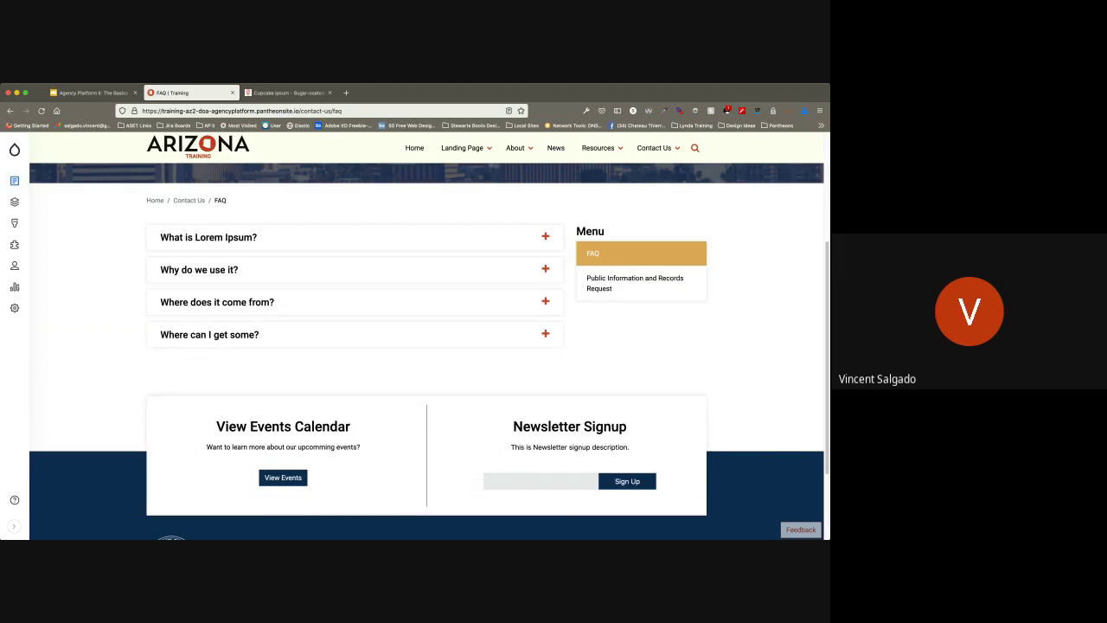
click(545, 269)
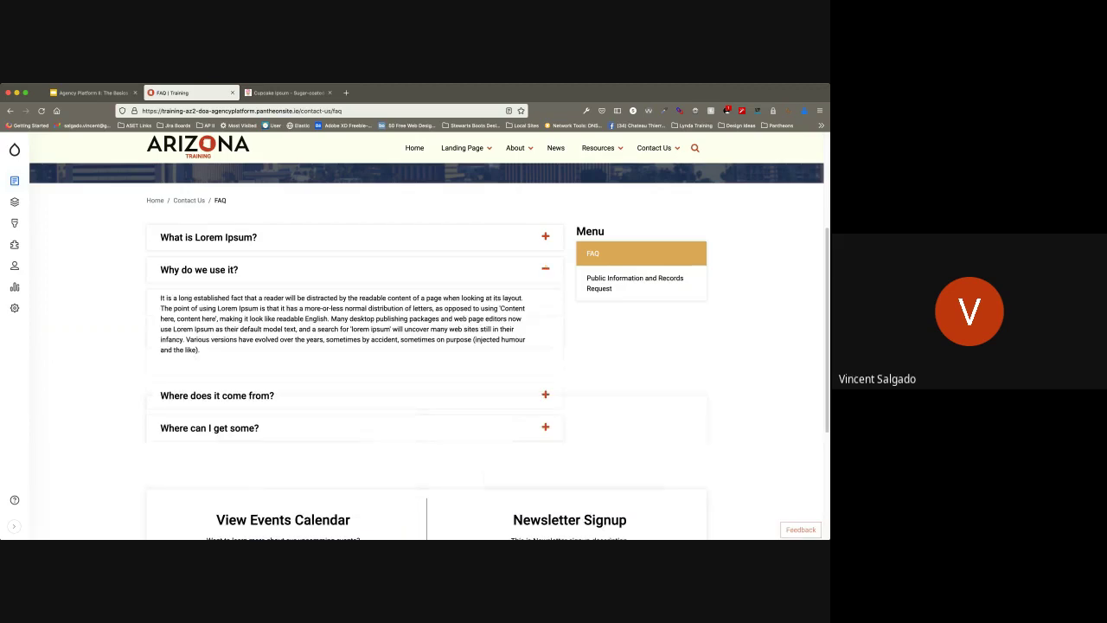
click(545, 269)
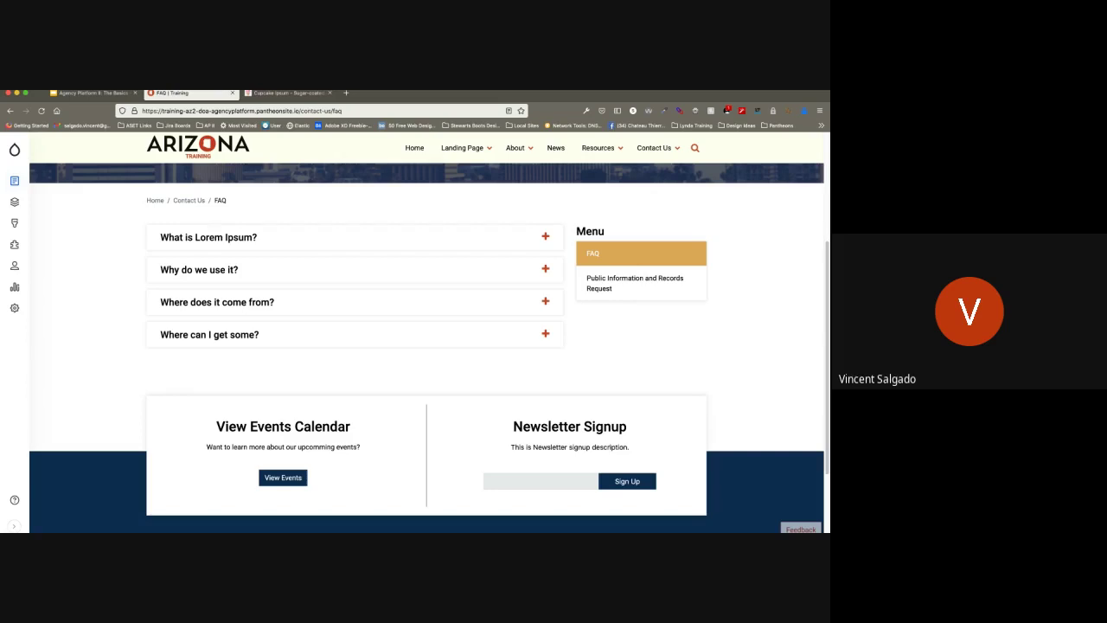
Step: Inspect the FAQ page's edit form for its title and body fields, then return to the page
scroll(426, 346, up, 5)
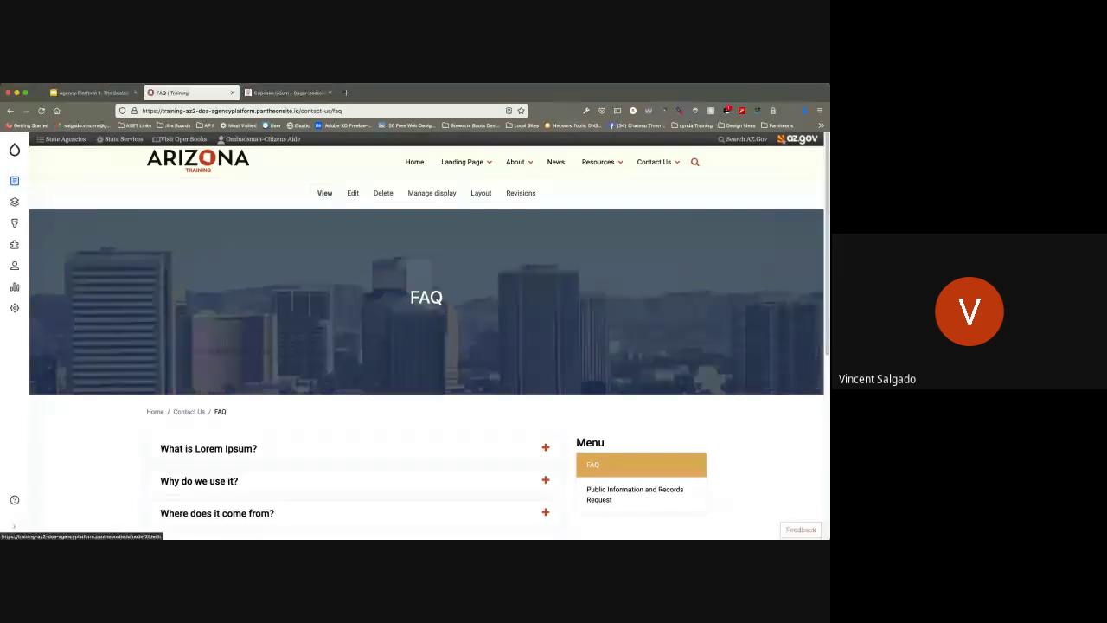
click(352, 193)
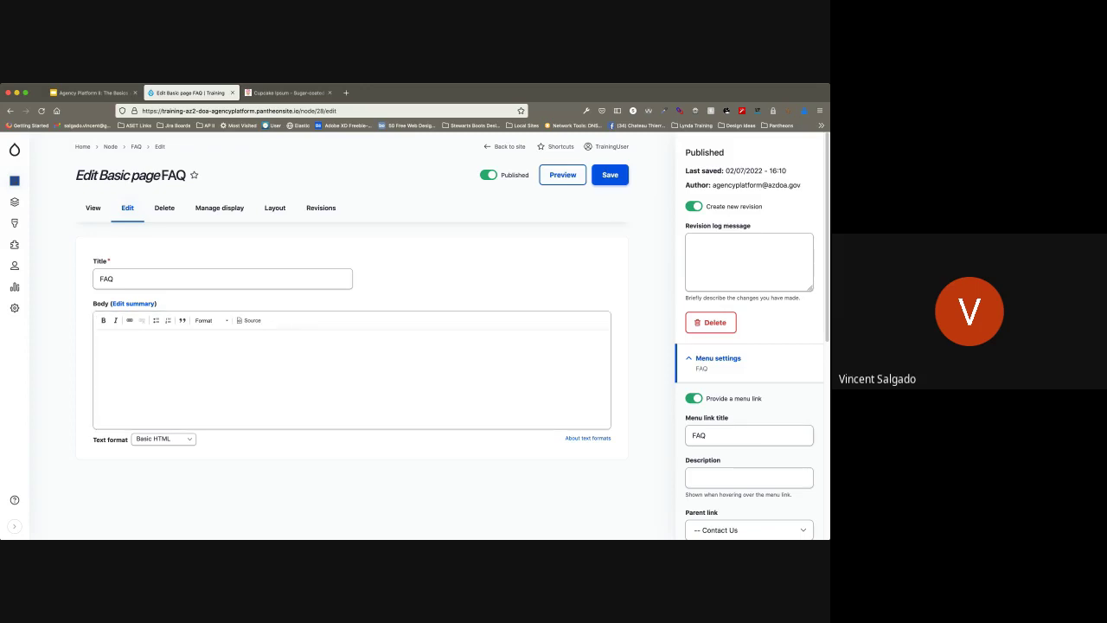
click(10, 111)
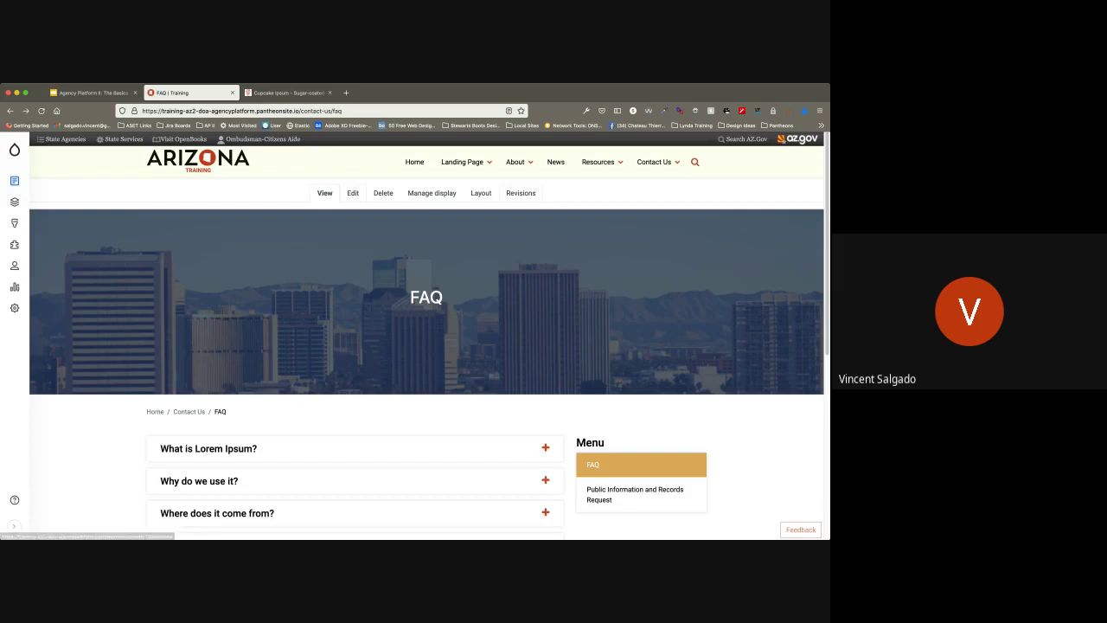
Step: Open the FAQ page's layout and examine its accordion block's configuration, then close the dialog without updating
click(481, 192)
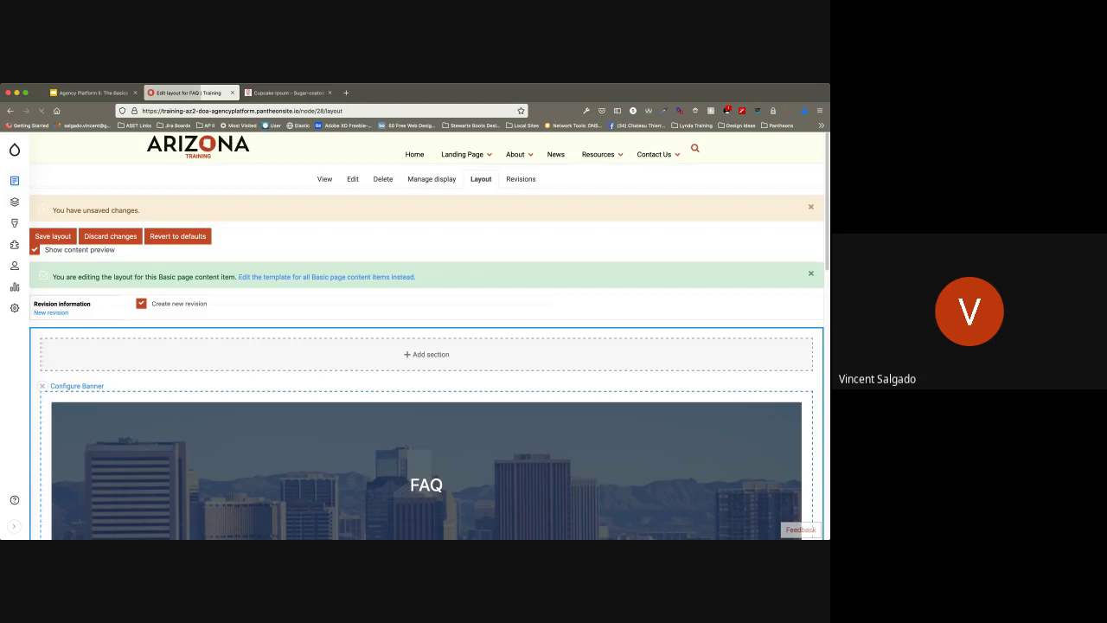
scroll(427, 346, down, 5)
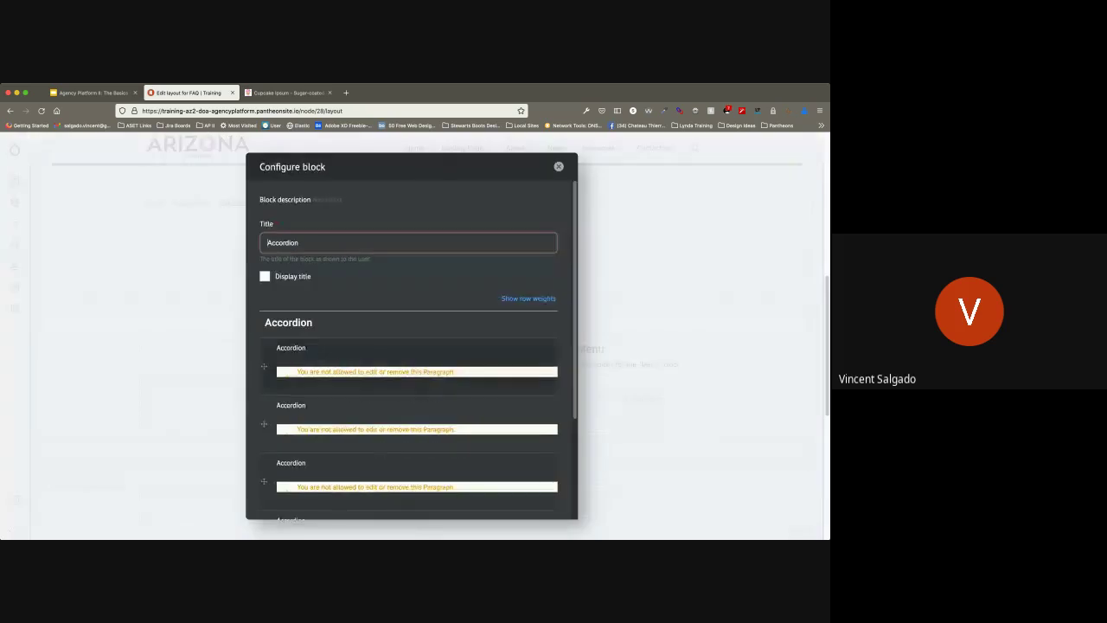
scroll(411, 346, down, 3)
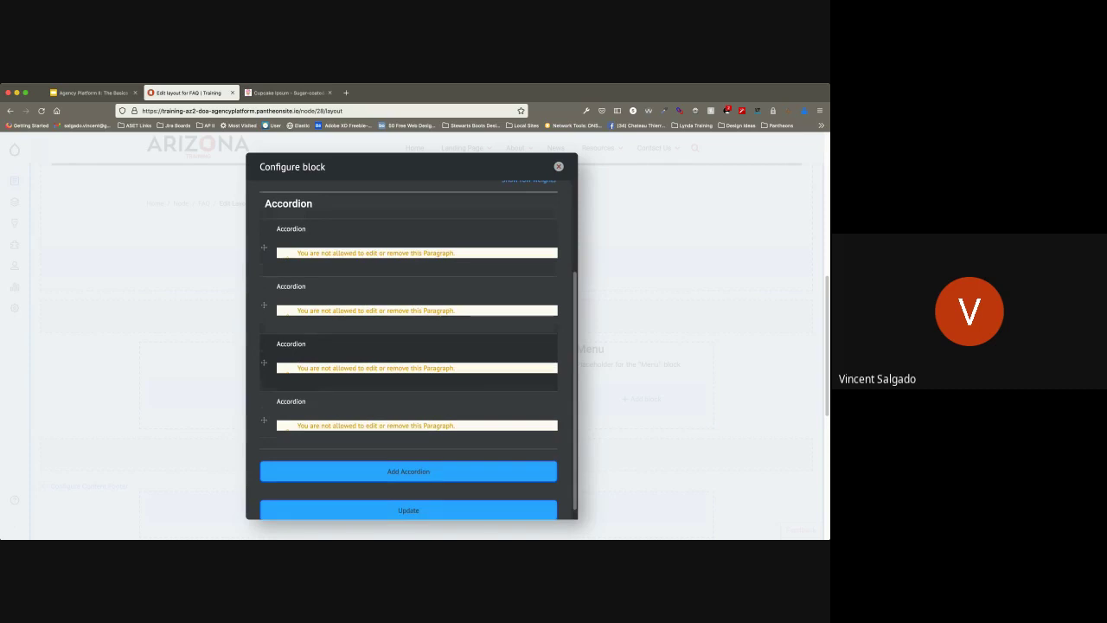
scroll(412, 367, up, 3)
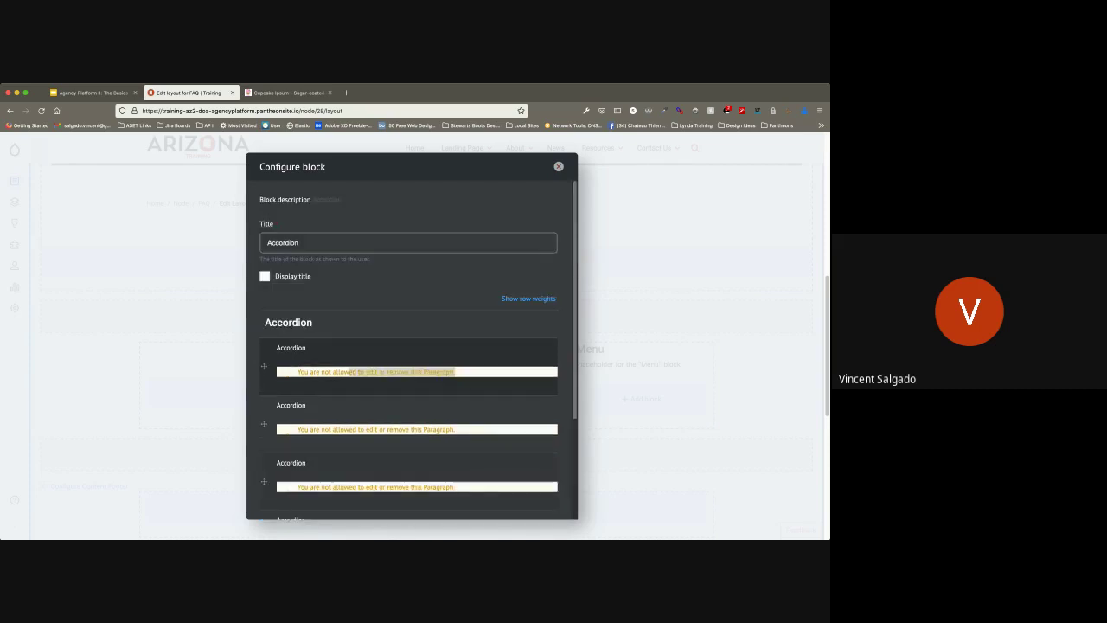
click(559, 167)
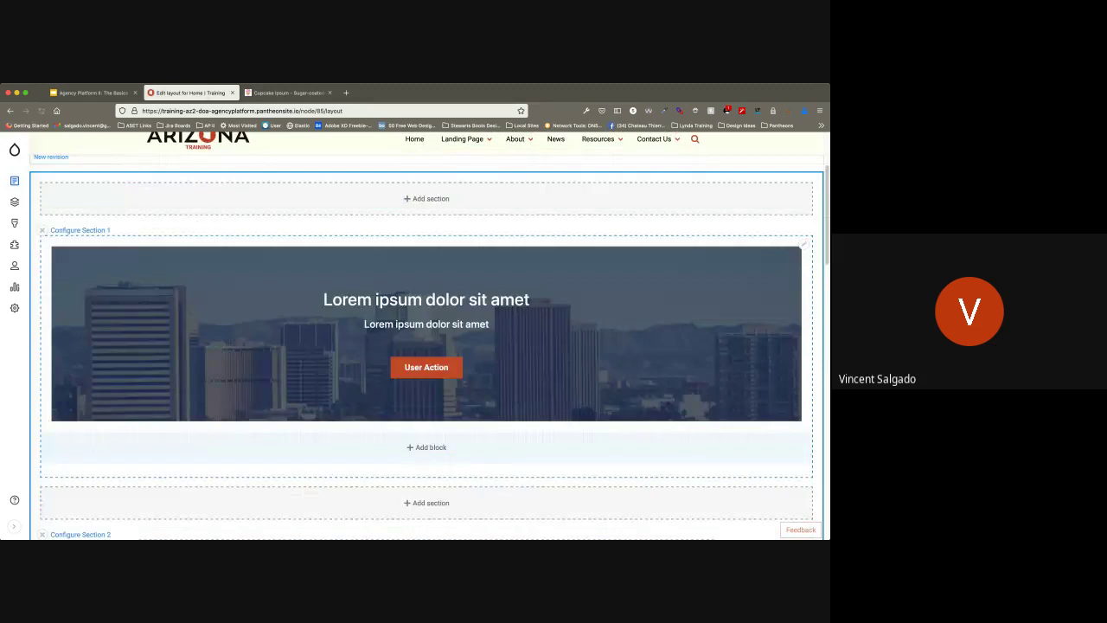
Step: In the home page's layout, view the accordion block's options and the banner block's configuration, then close it without updating
scroll(426, 346, down, 10)
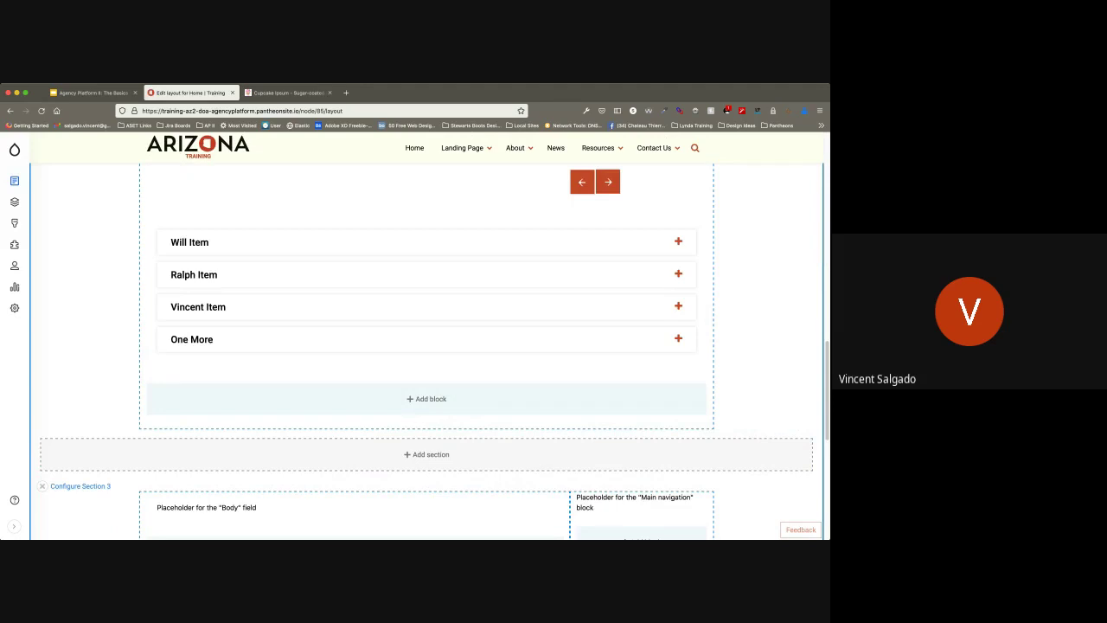
click(698, 274)
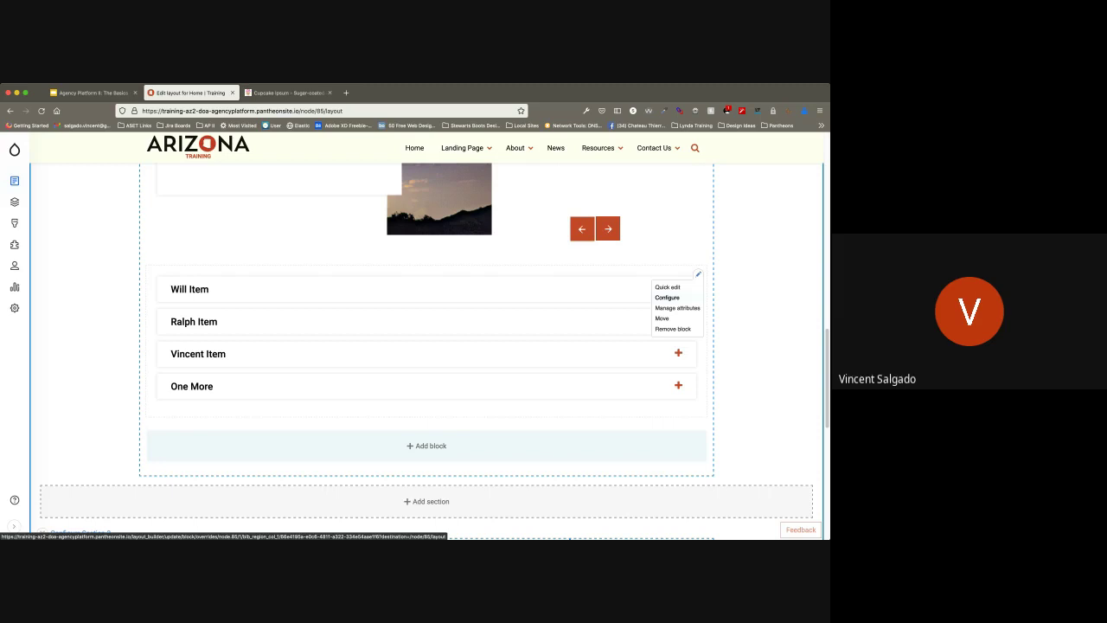
scroll(667, 296, up, 10)
click(803, 252)
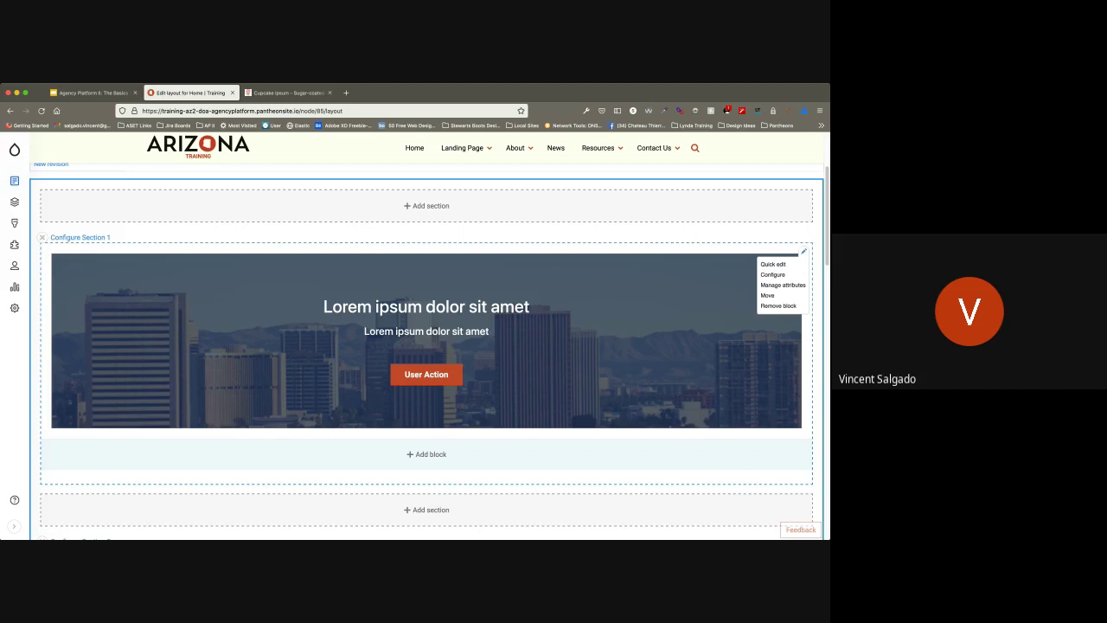
click(772, 274)
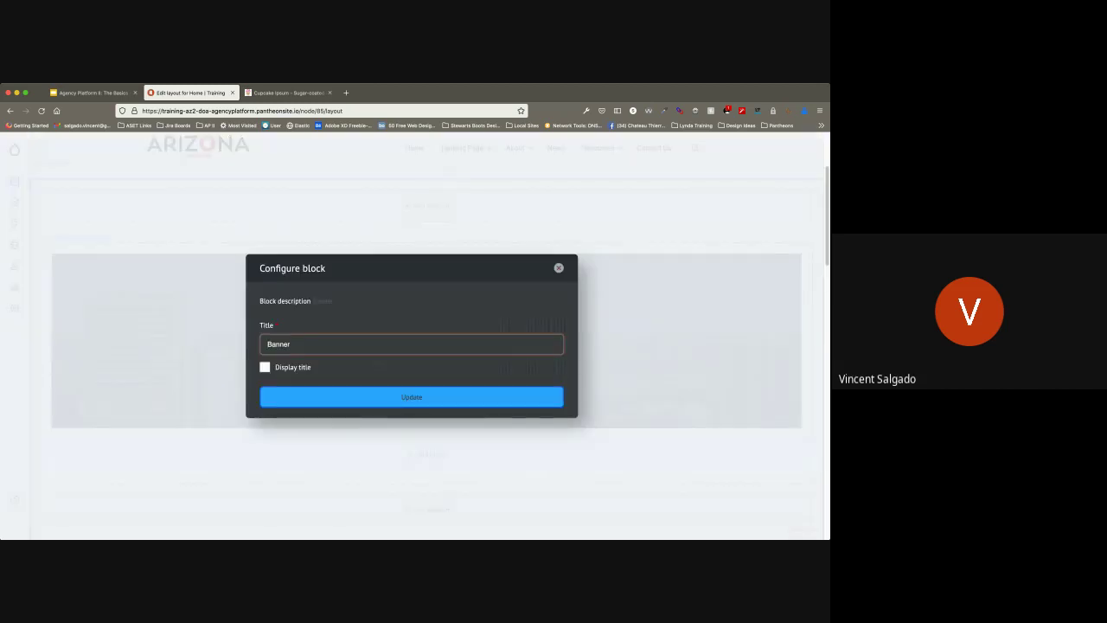
key(Escape)
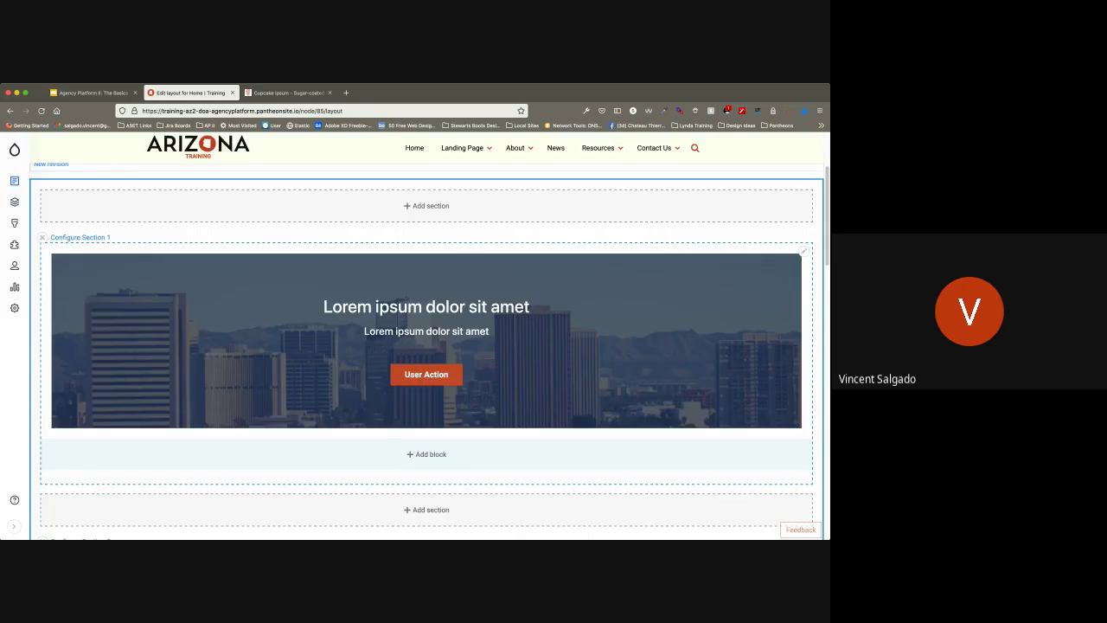
Step: Add a custom basic block with the body "This is a test" below the accordion in the home page layout
scroll(430, 359, up, 3)
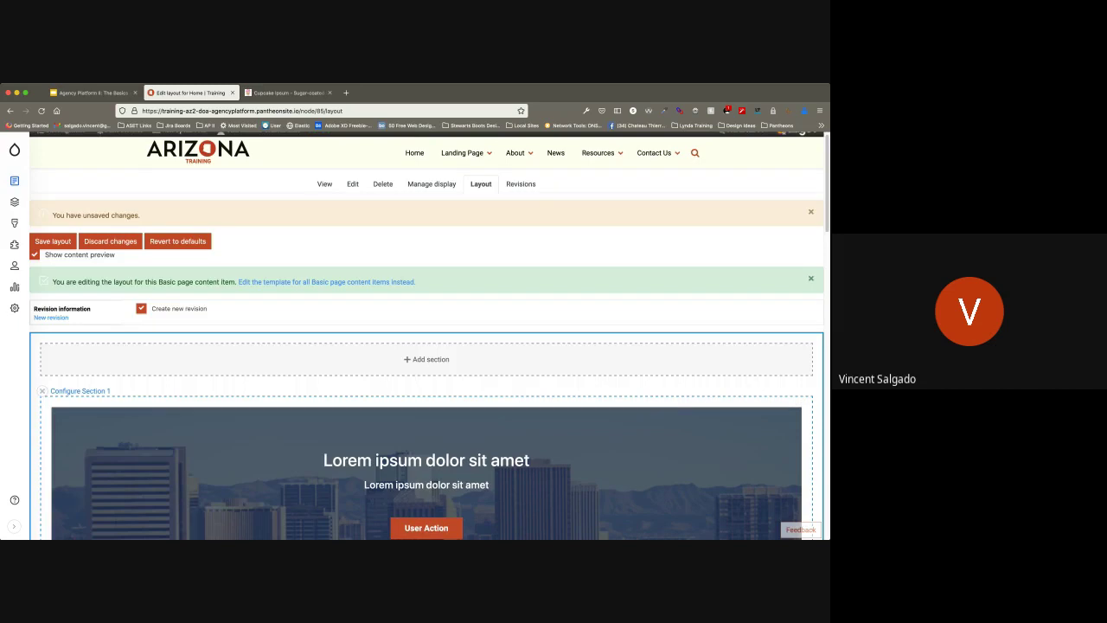
scroll(426, 346, down, 10)
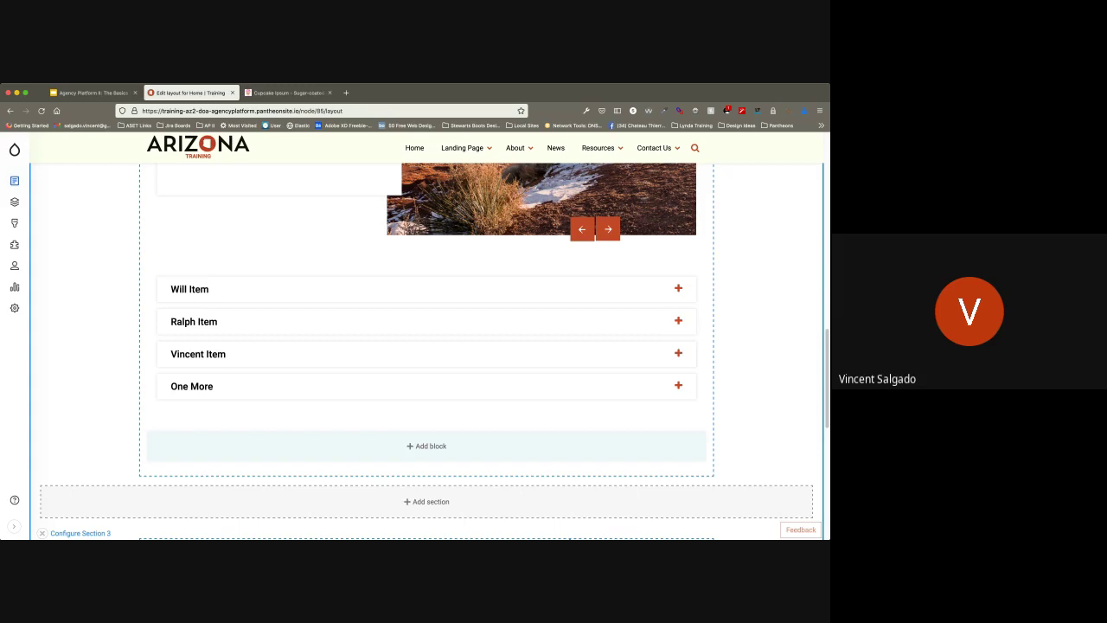
click(428, 445)
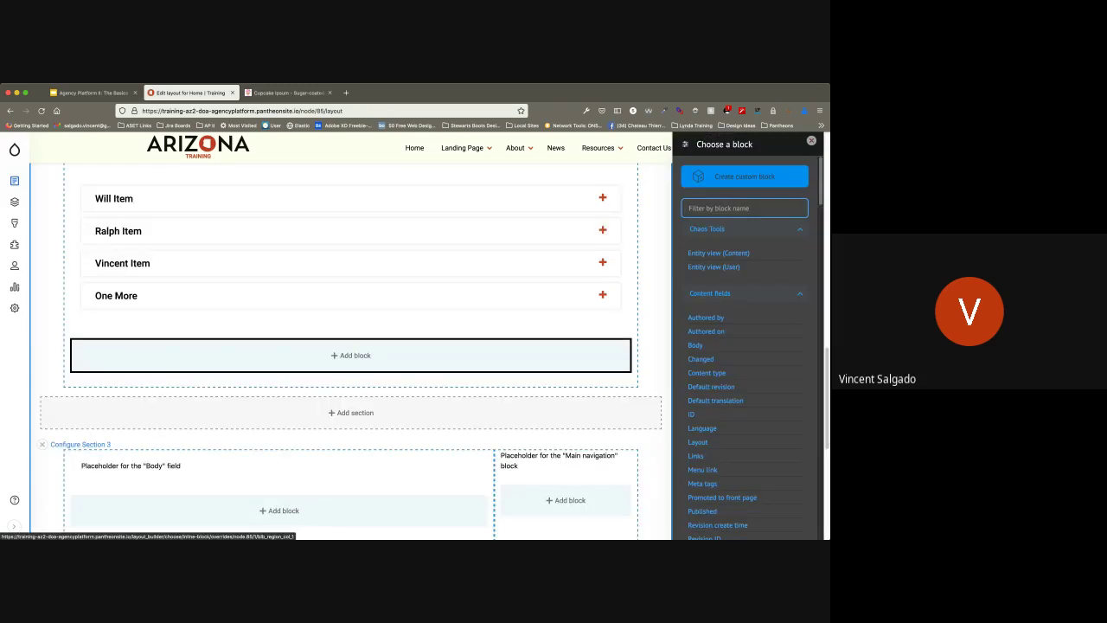
click(744, 176)
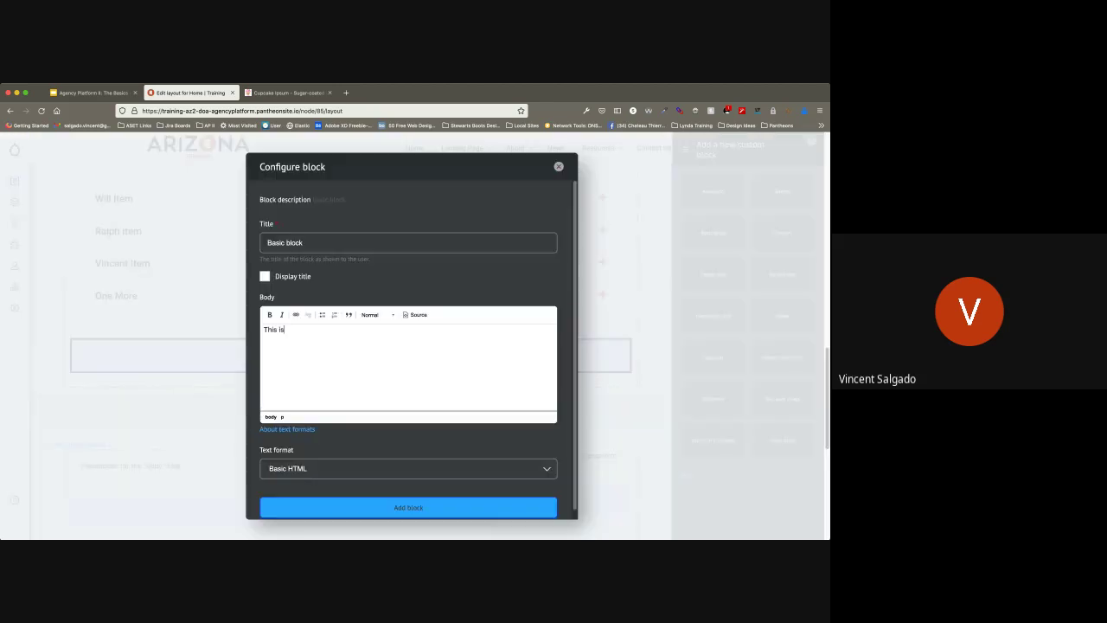
text(a test)
click(408, 508)
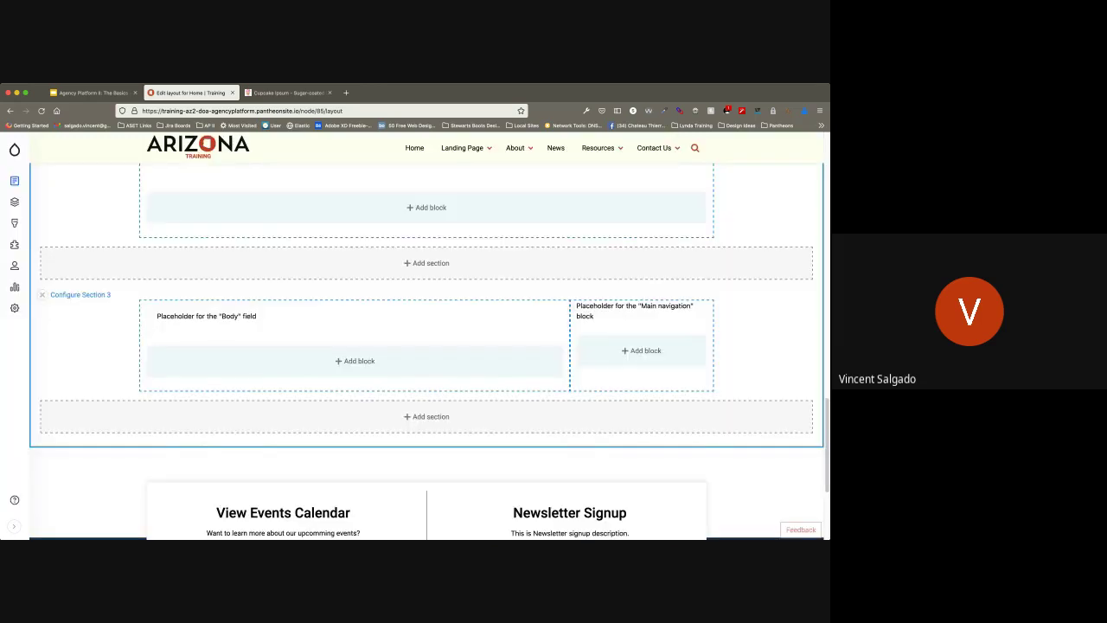
Step: Reopen the new basic block's configuration, select its body text, and close the dialog without changing it
scroll(426, 351, up, 3)
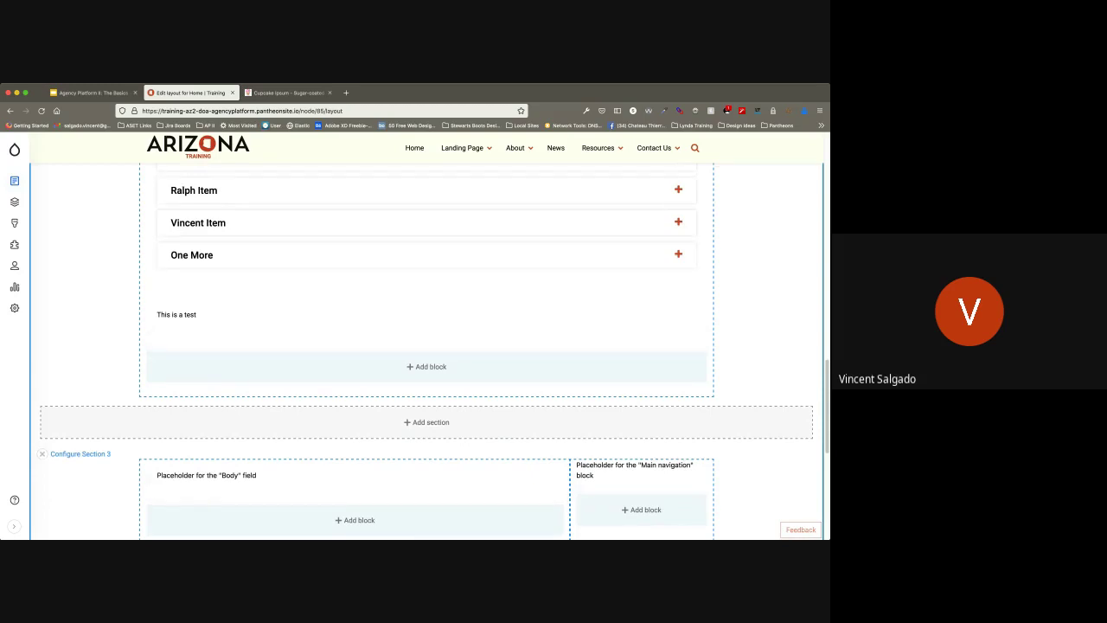
click(698, 307)
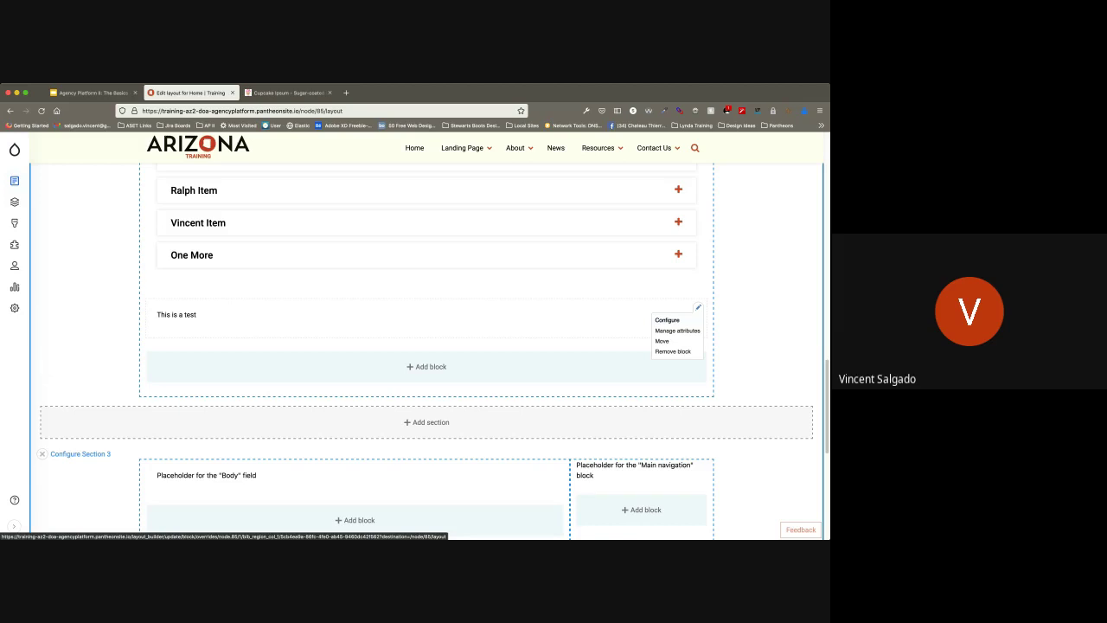
click(667, 320)
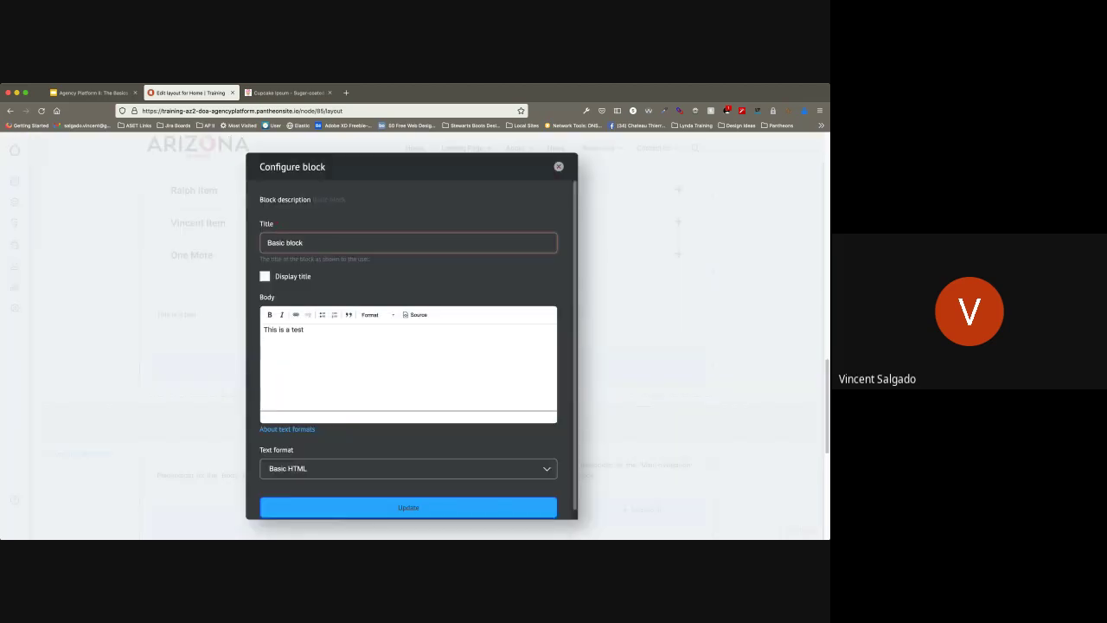
triple_click(283, 329)
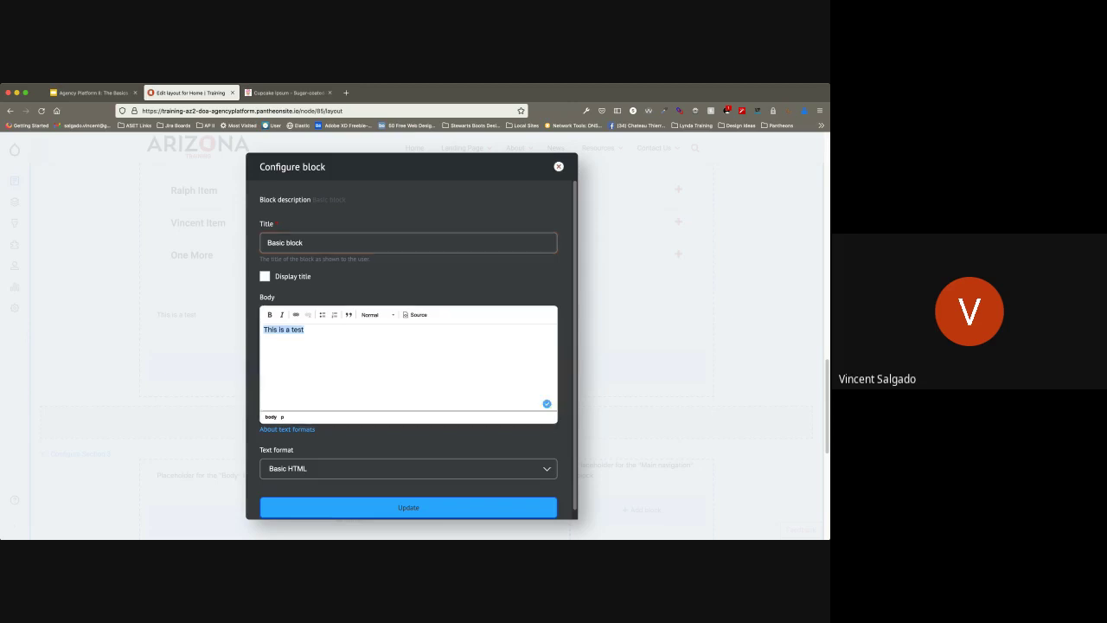
key(Escape)
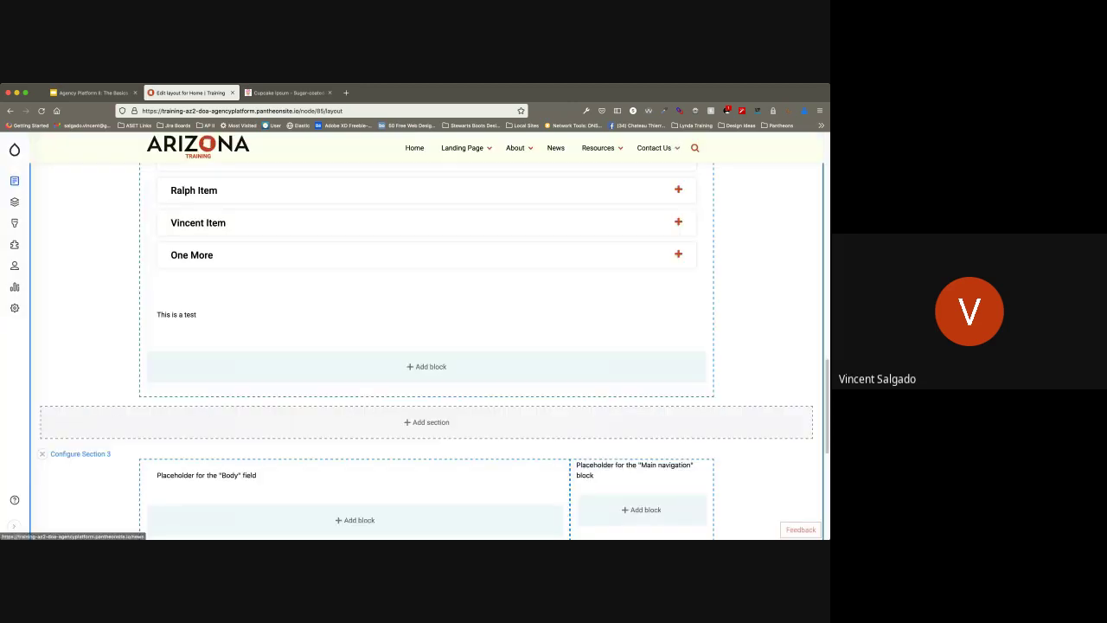
Step: Review the slideshow in Section 2 of the home page layout and show the breadcrumb block's contextual options
scroll(424, 346, up, 5)
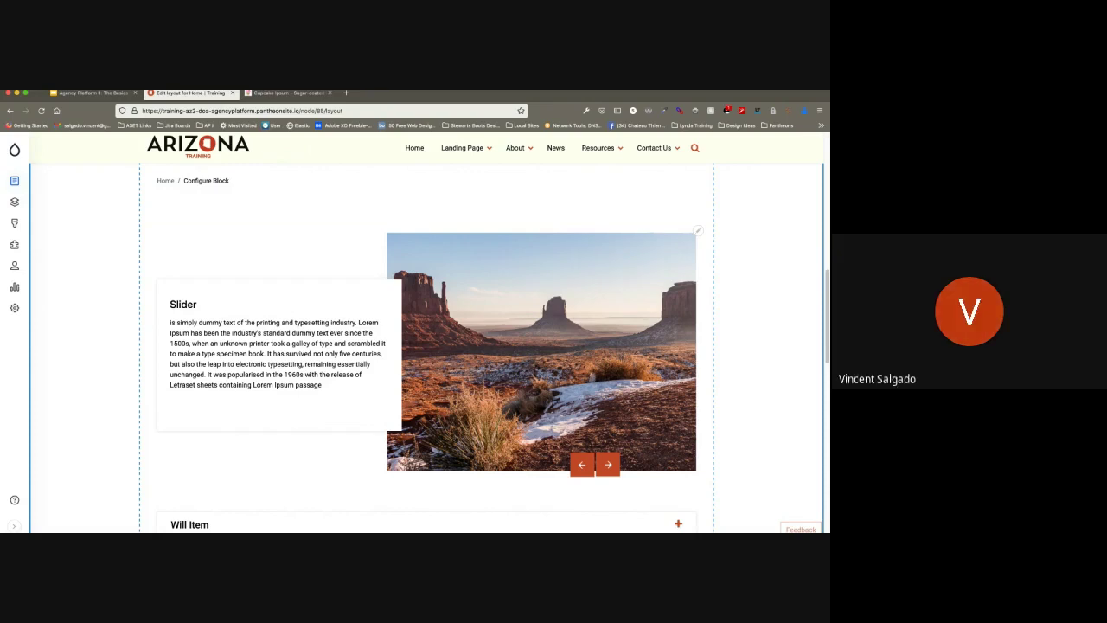
scroll(427, 346, up, 2)
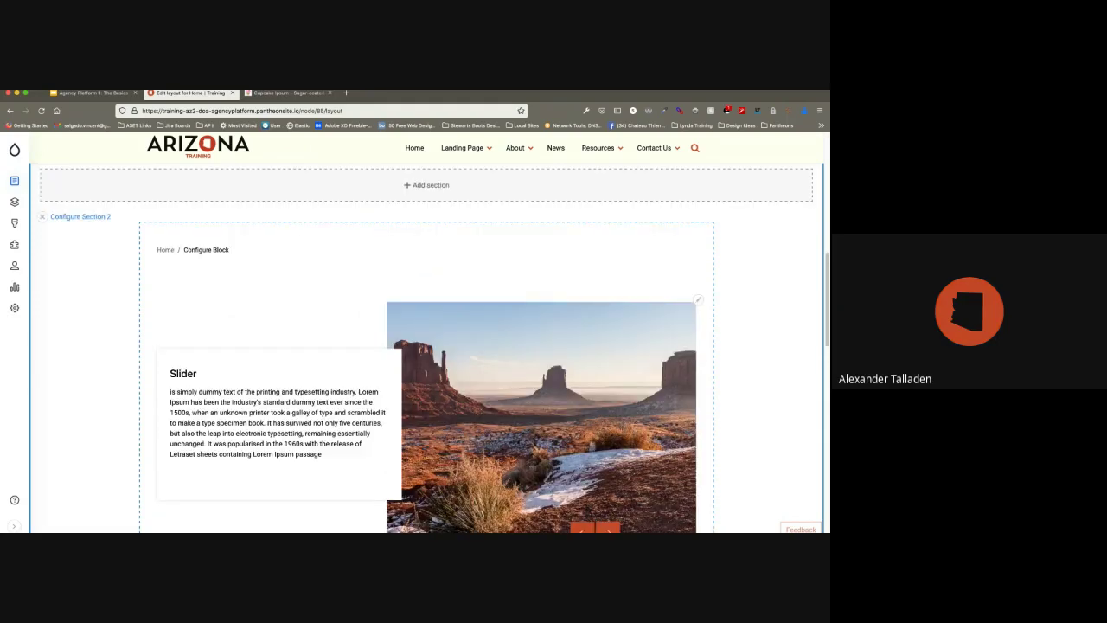
scroll(427, 346, up, 1)
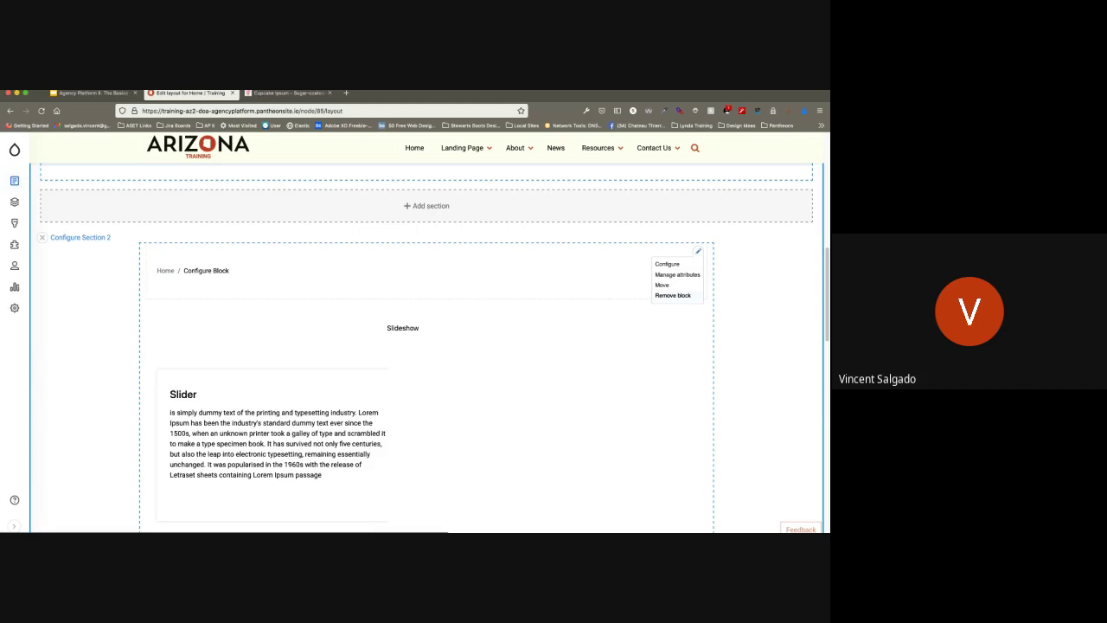
scroll(426, 346, up, 10)
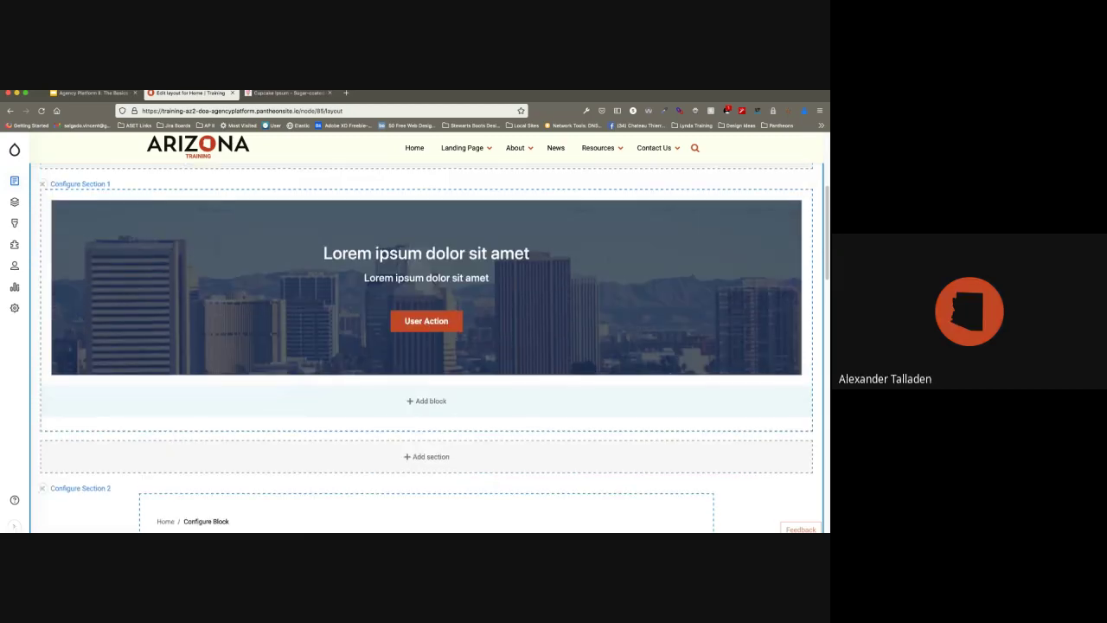
scroll(426, 346, up, 2)
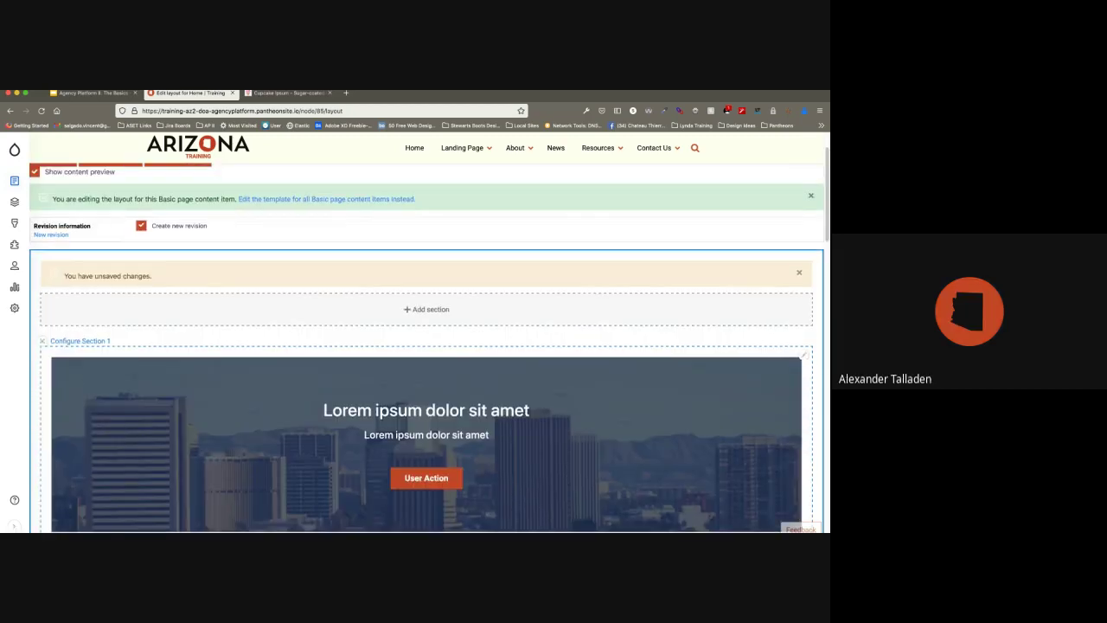
scroll(427, 346, down, 3)
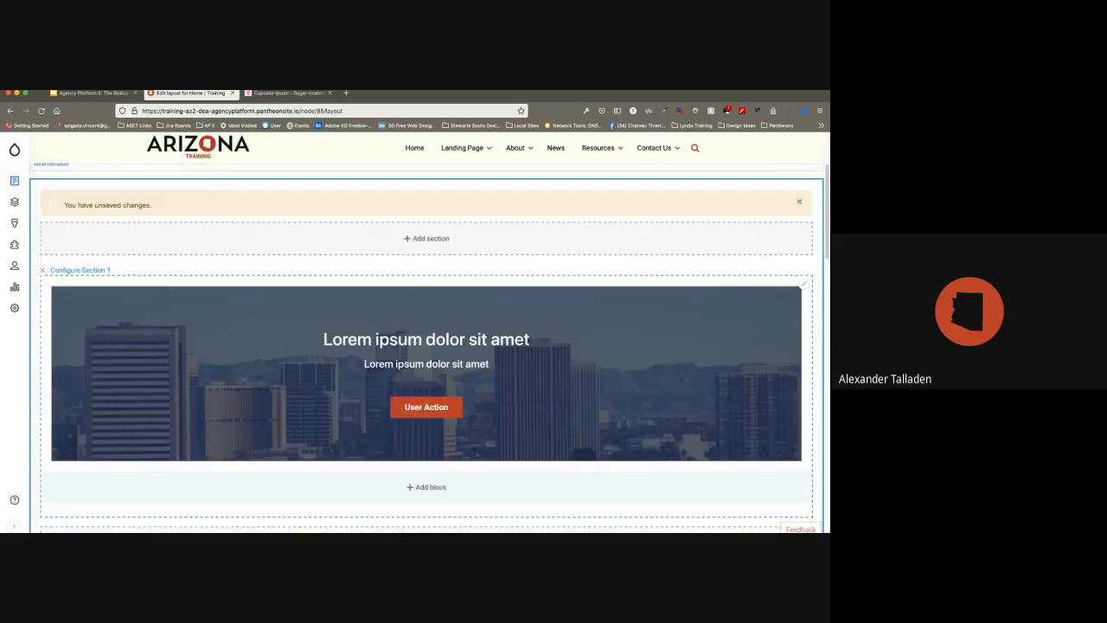
scroll(427, 346, down, 3)
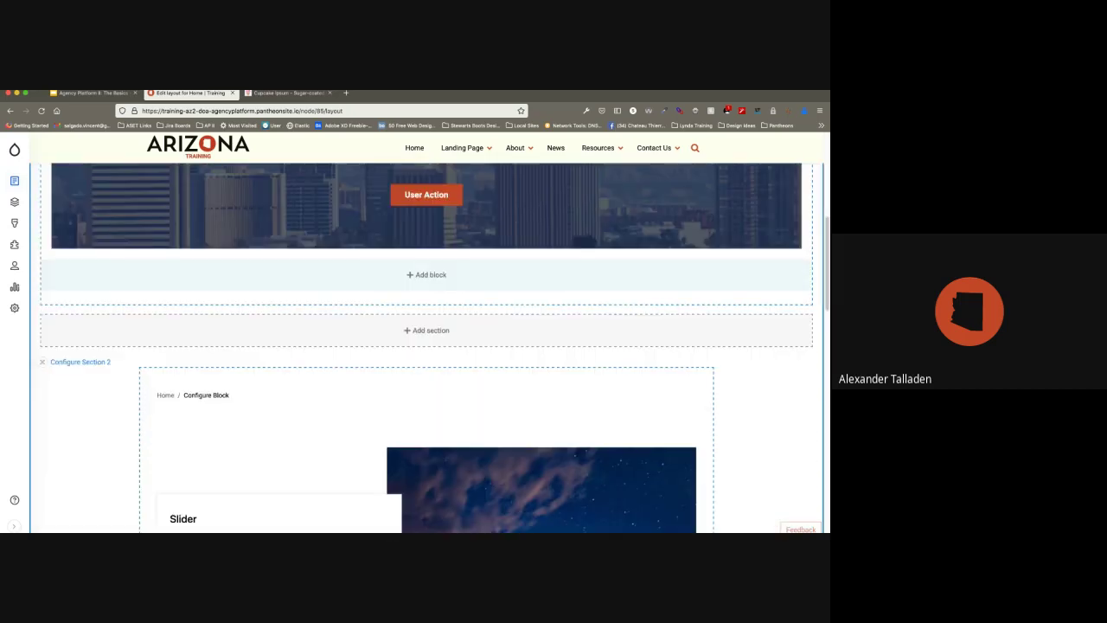
scroll(427, 346, down, 1)
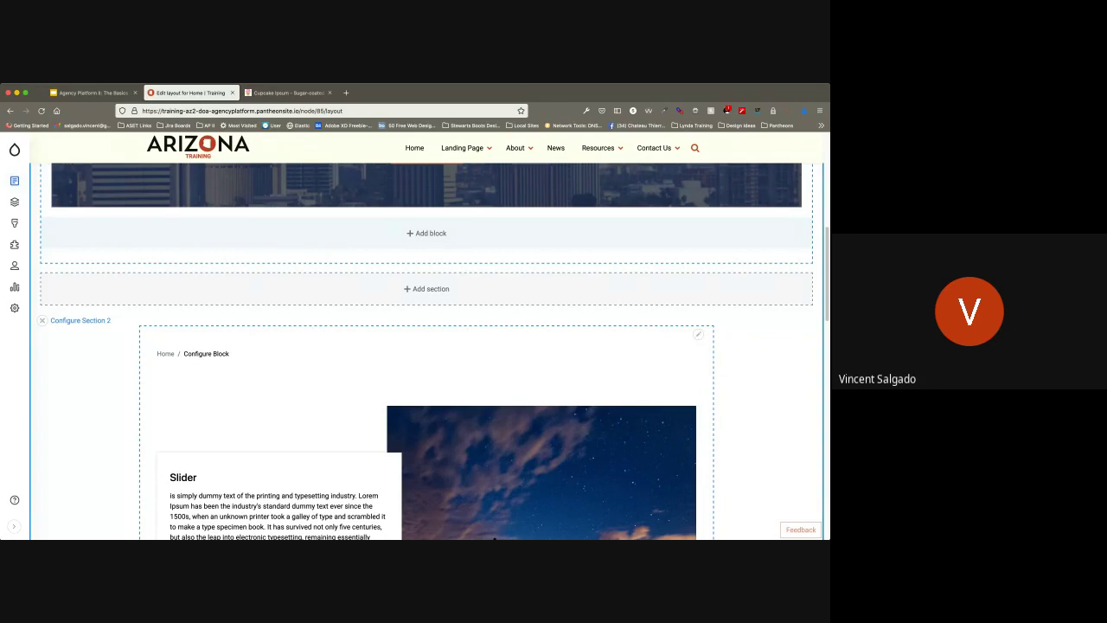
Step: Open the Meetings page under About for editing, review its menu settings and URL alias, and save it
mouse_move(518, 148)
click(527, 173)
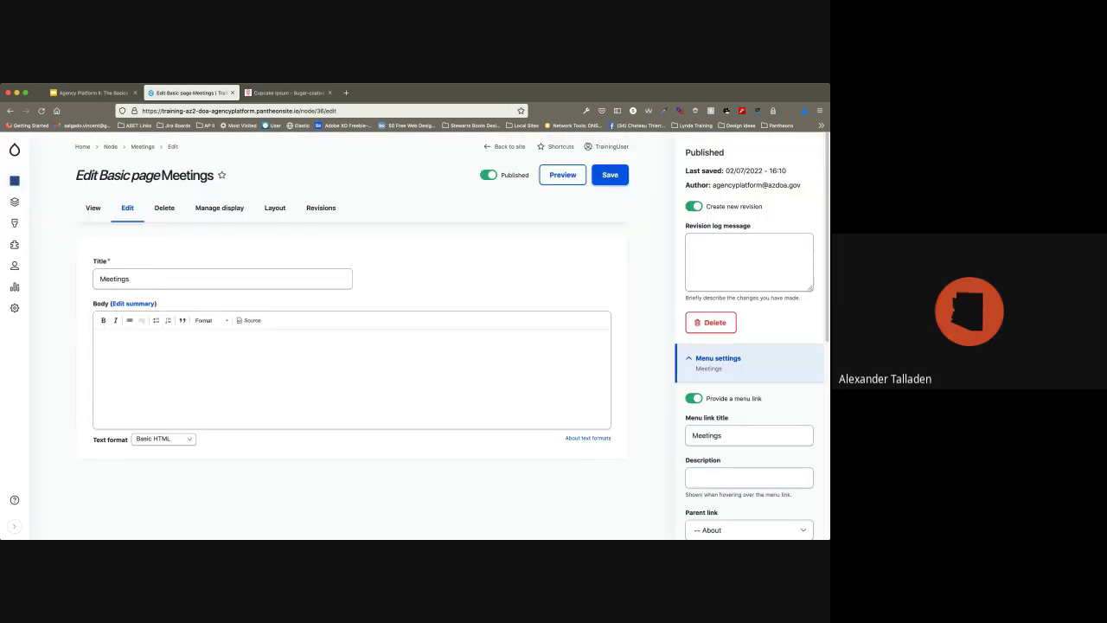
scroll(749, 363, down, 2)
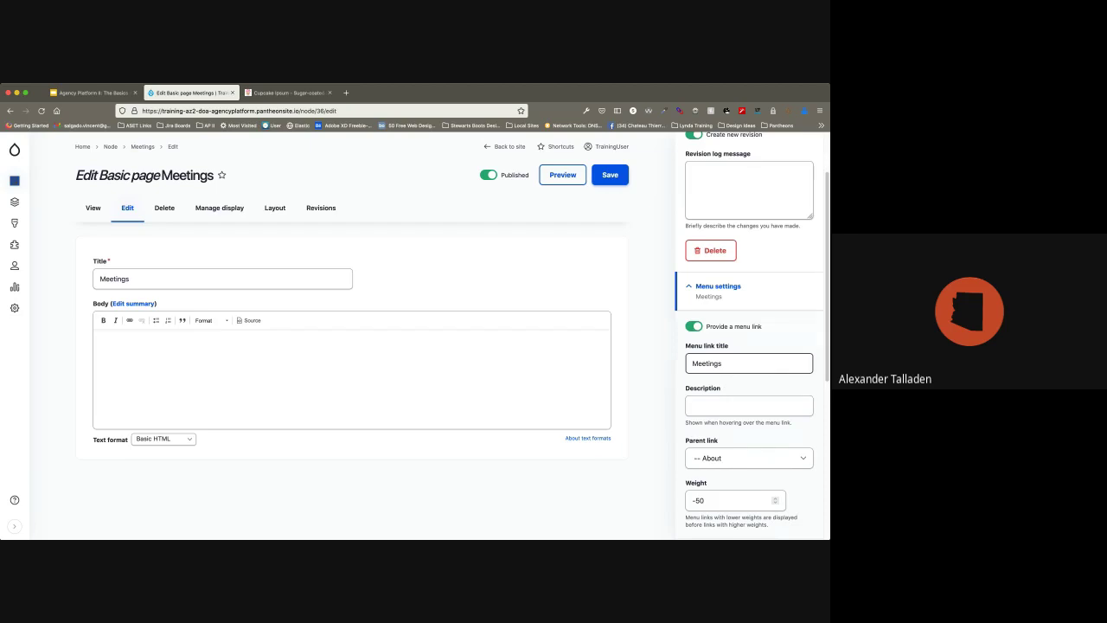
scroll(749, 363, down, 8)
mouse_move(612, 146)
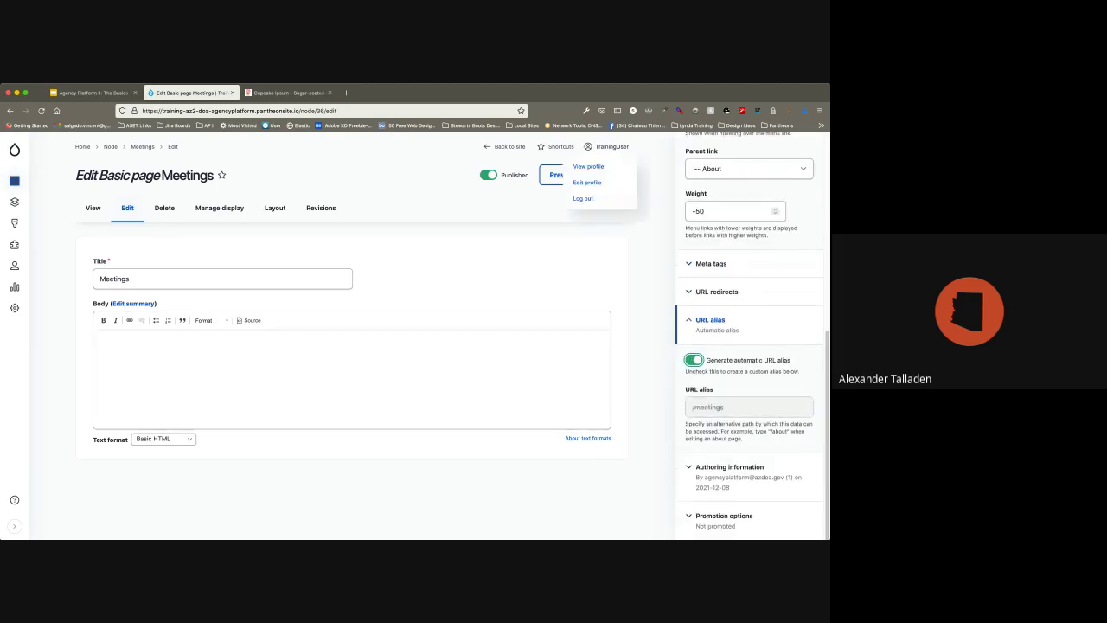
click(610, 175)
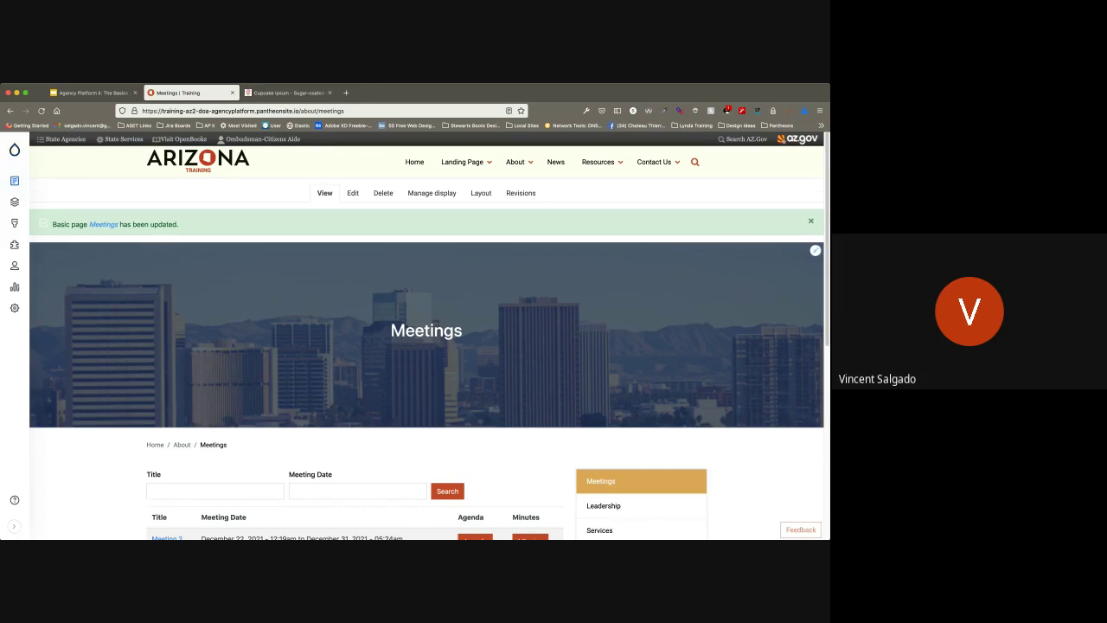
Step: Look over the meeting listing on the Meetings page, and return to the site's home page
scroll(427, 346, down, 5)
scroll(426, 346, up, 3)
scroll(427, 346, down, 1)
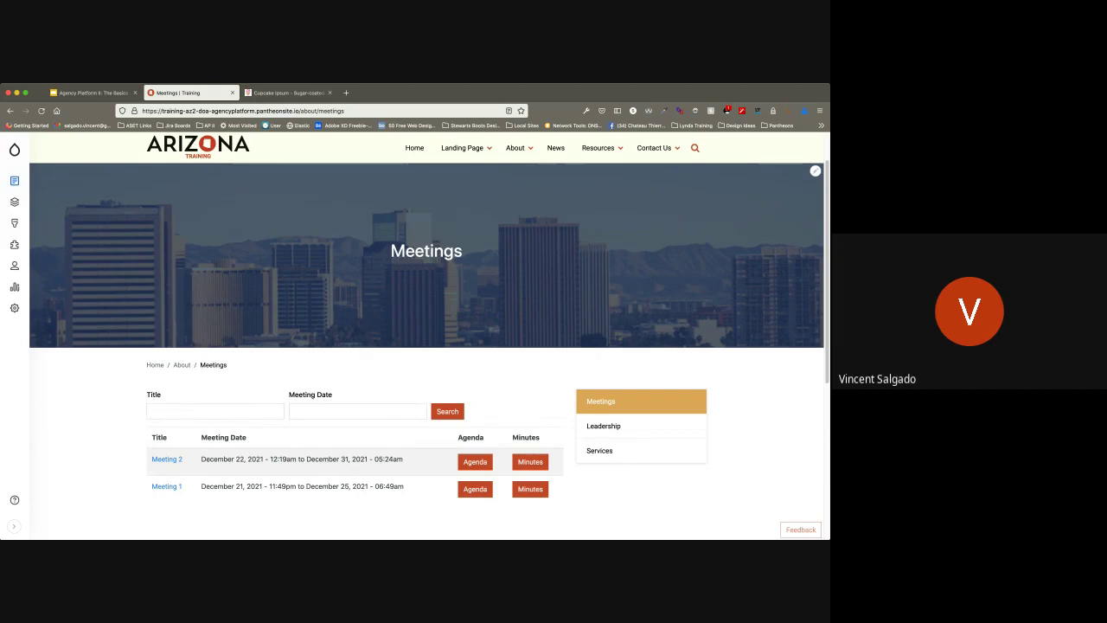
click(15, 150)
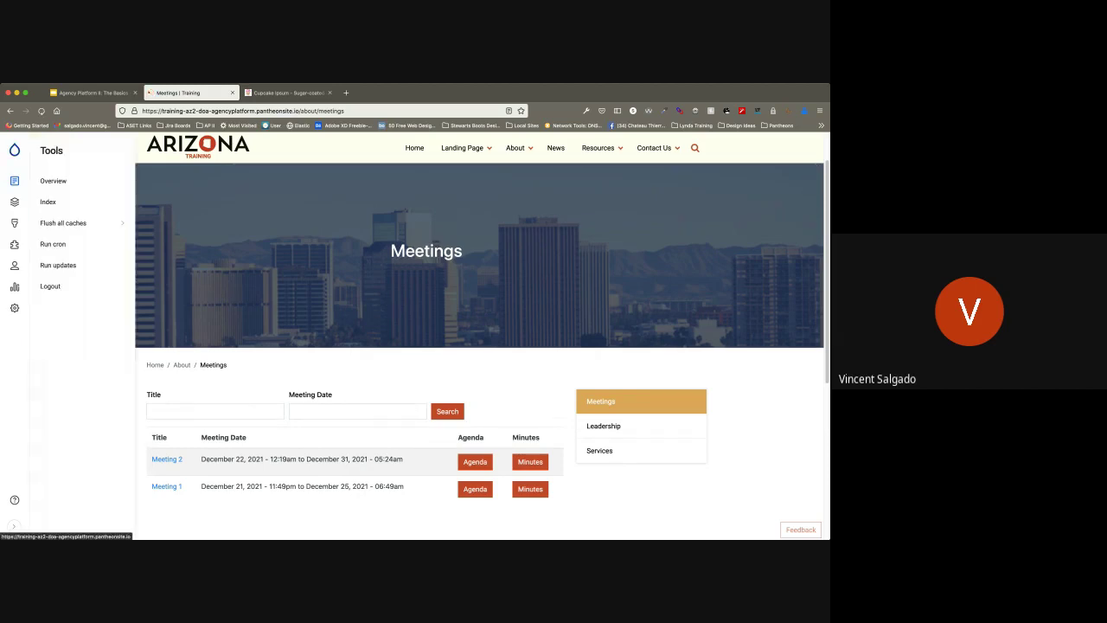
click(15, 149)
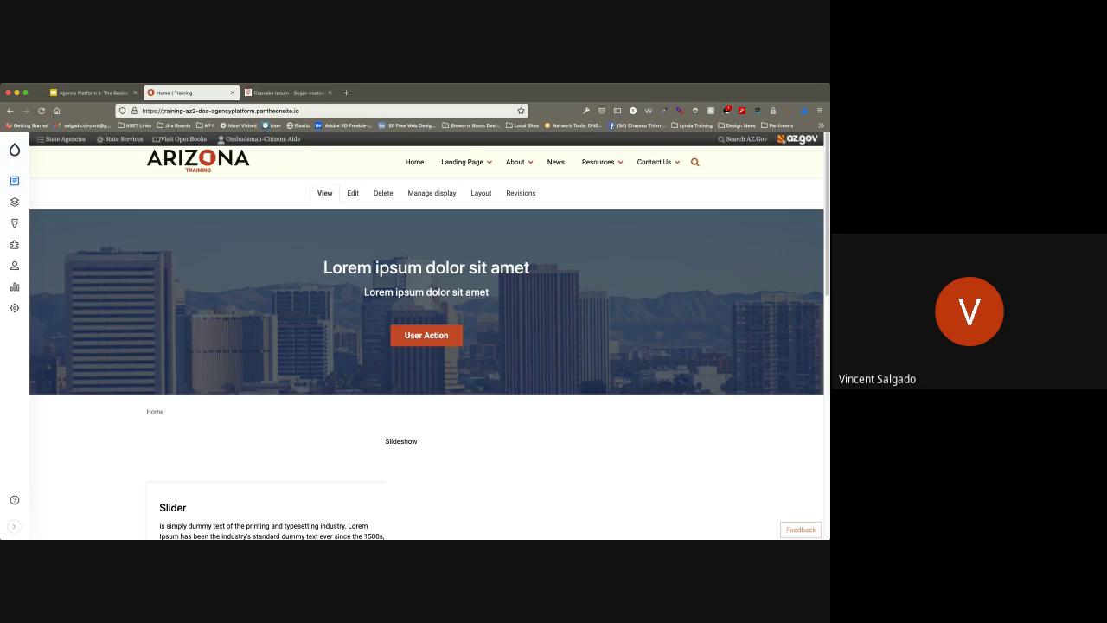
Step: Open the Add content overview and review the available content types from Basic page to Webform
mouse_move(15, 181)
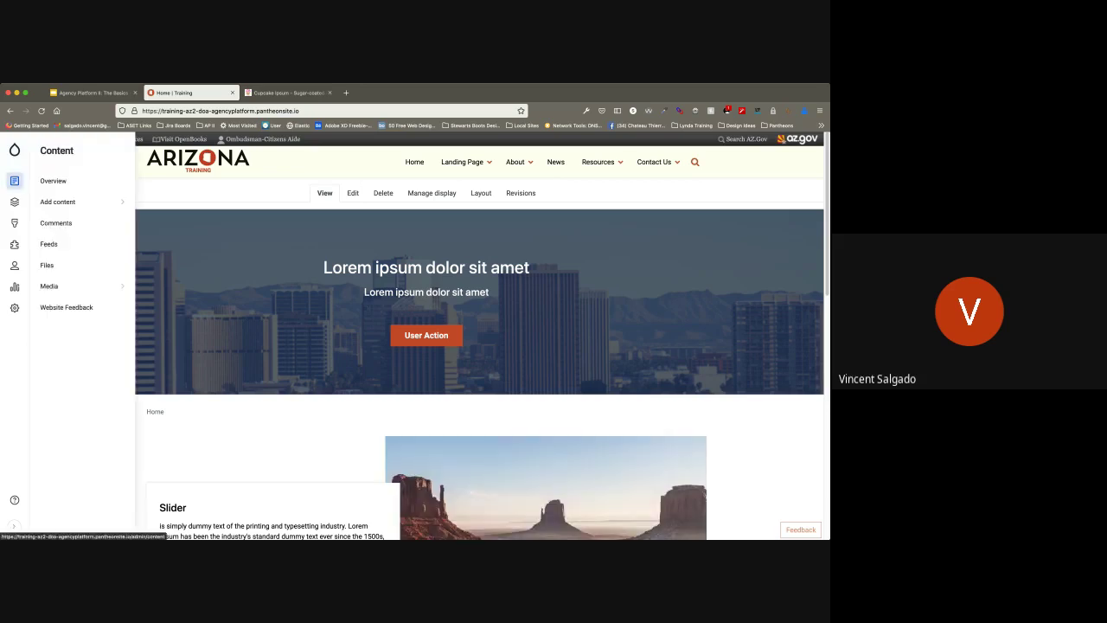
mouse_move(57, 202)
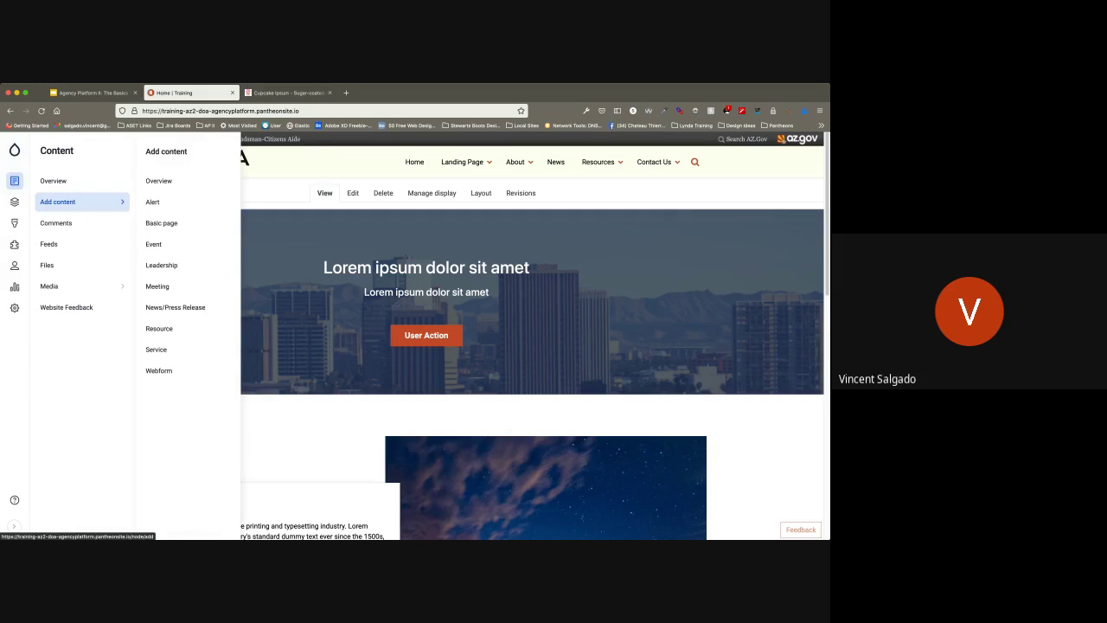
click(59, 202)
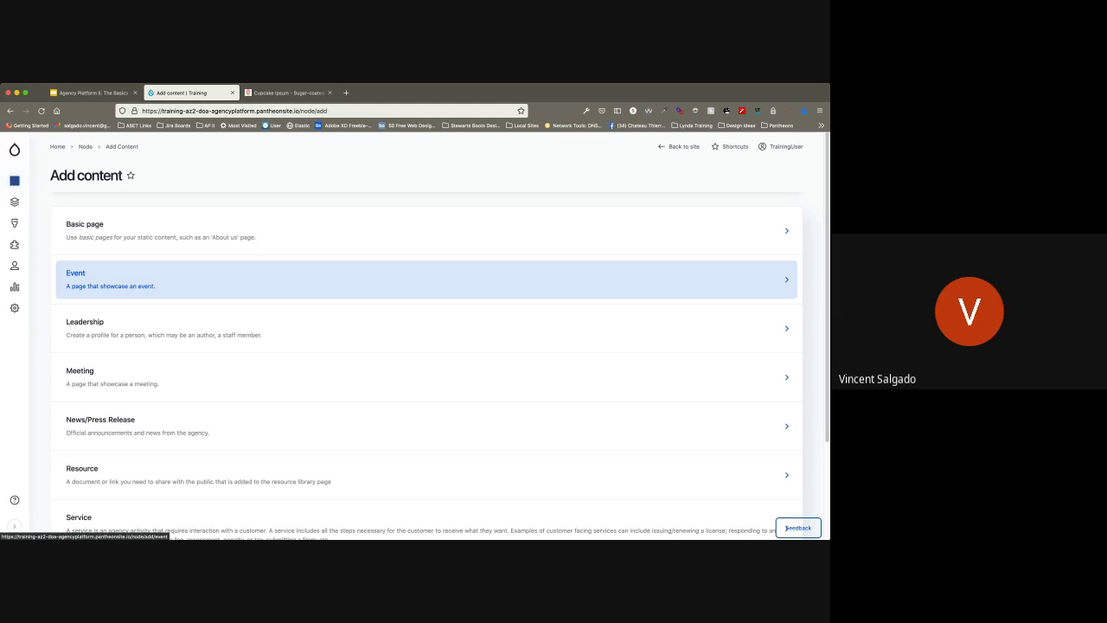
scroll(424, 279, down, 1)
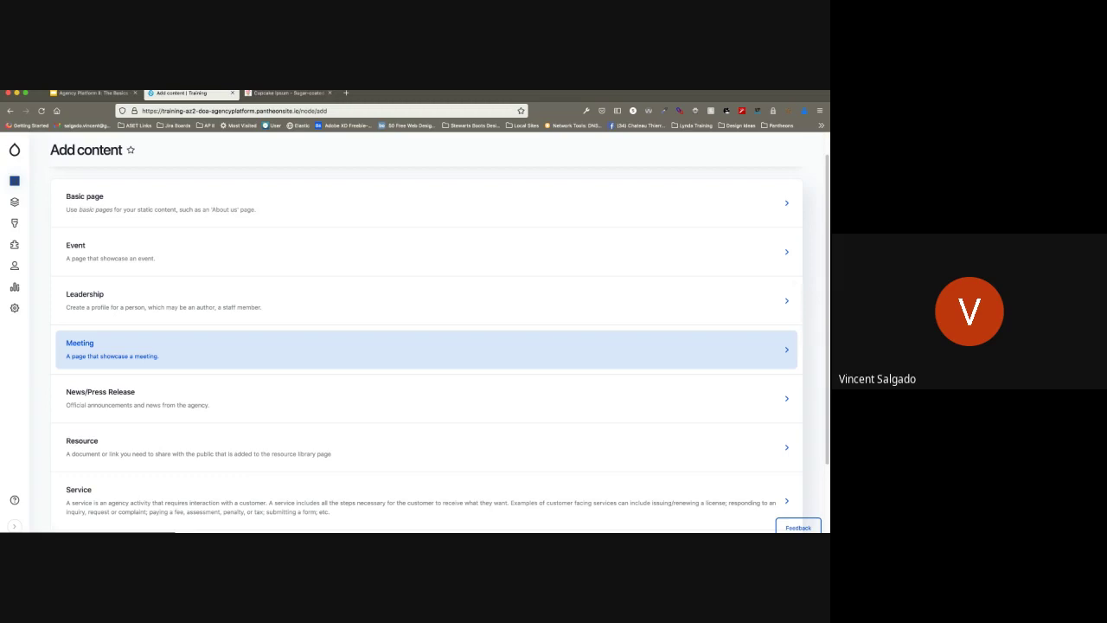
scroll(423, 398, down, 1)
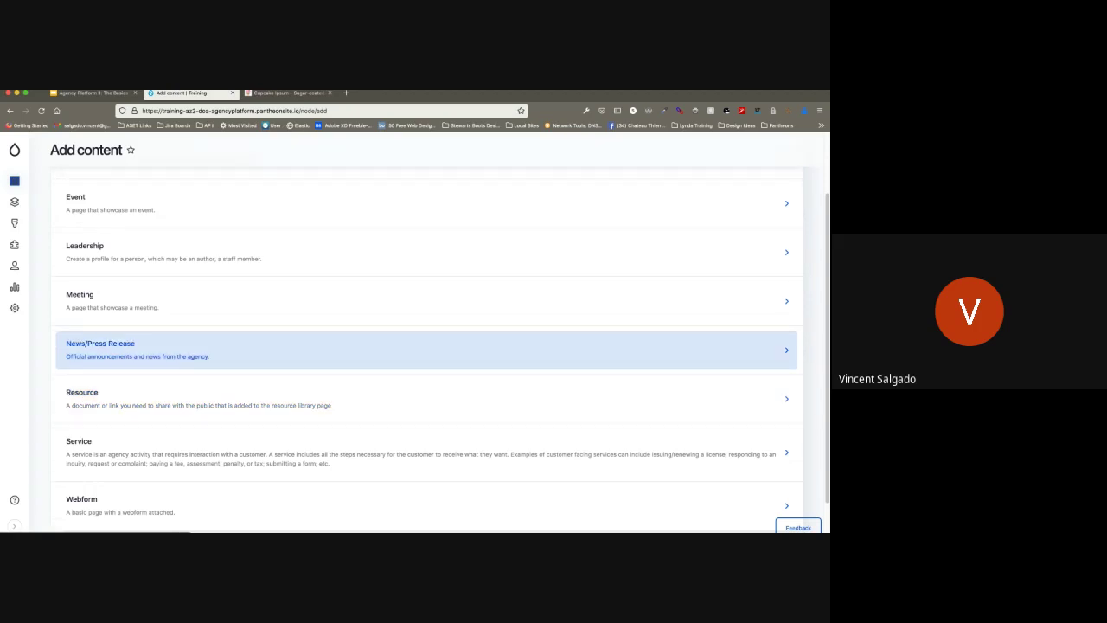
scroll(424, 354, down, 1)
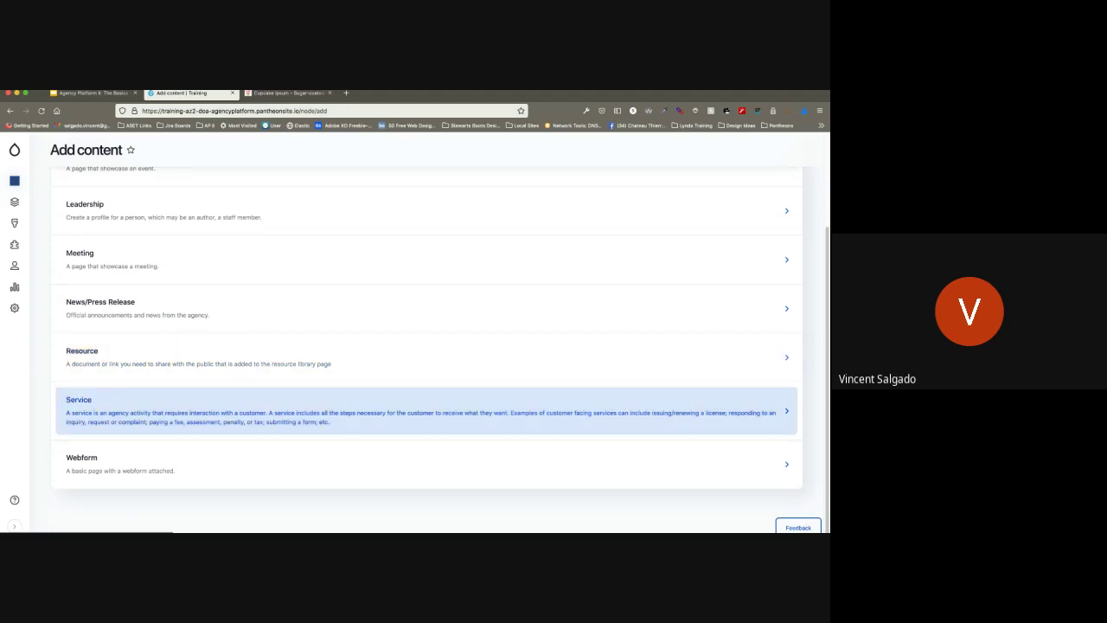
scroll(423, 407, down, 1)
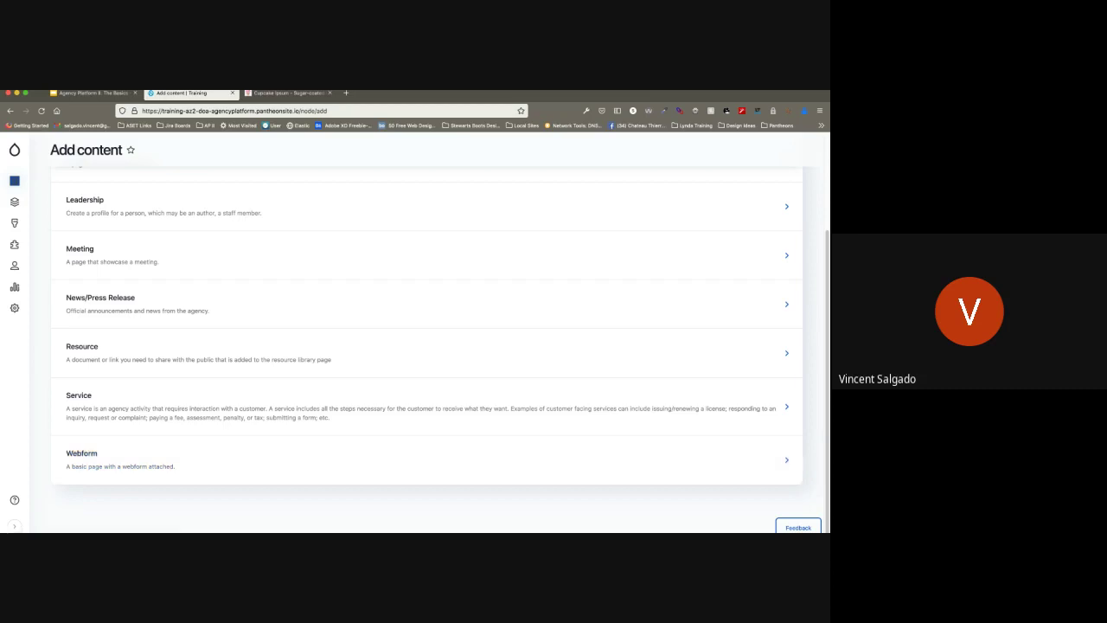
scroll(415, 377, up, 3)
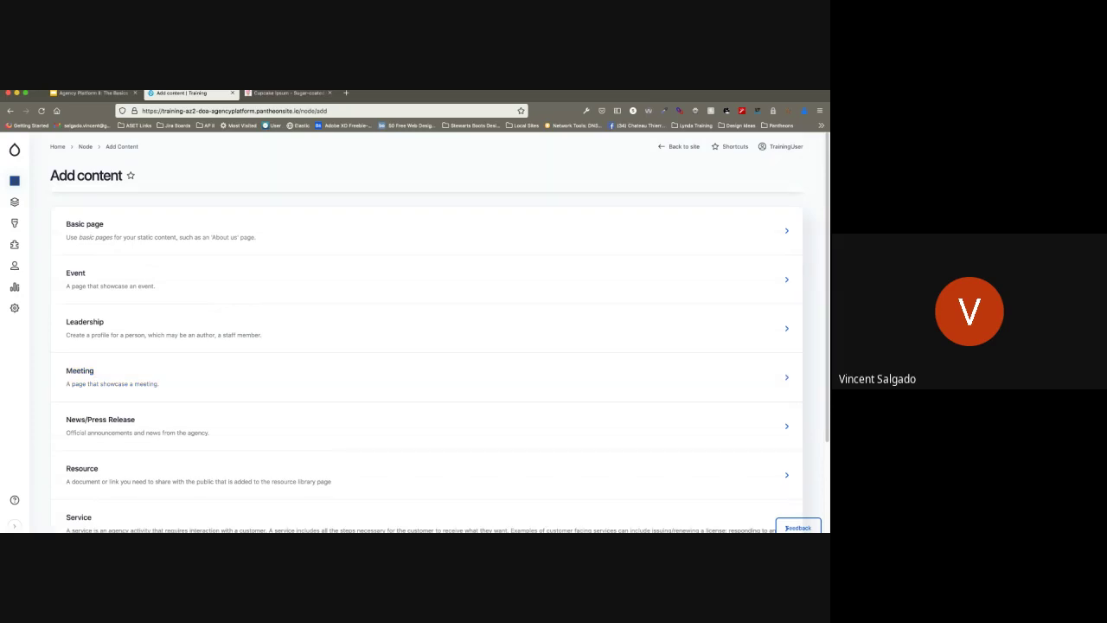
scroll(426, 270, down, 2)
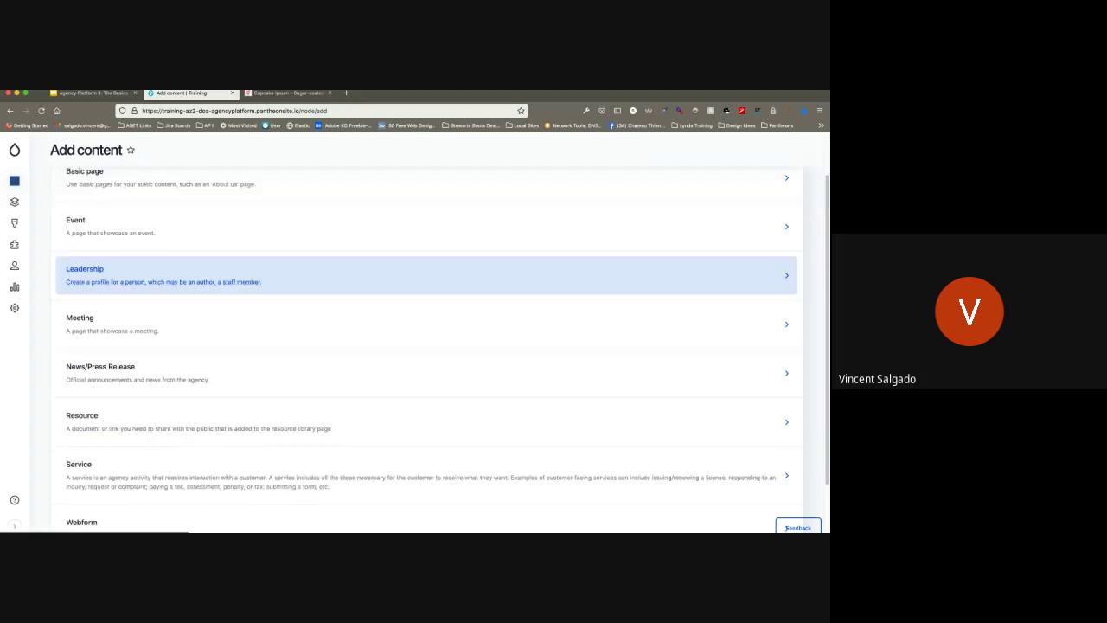
scroll(426, 270, up, 2)
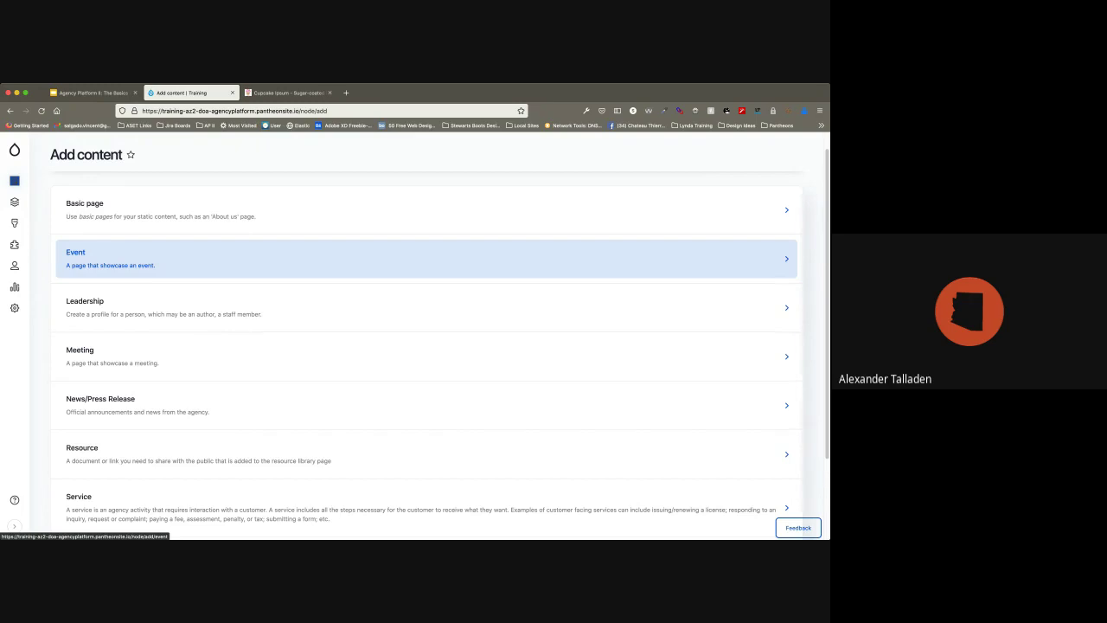
scroll(424, 259, down, 1)
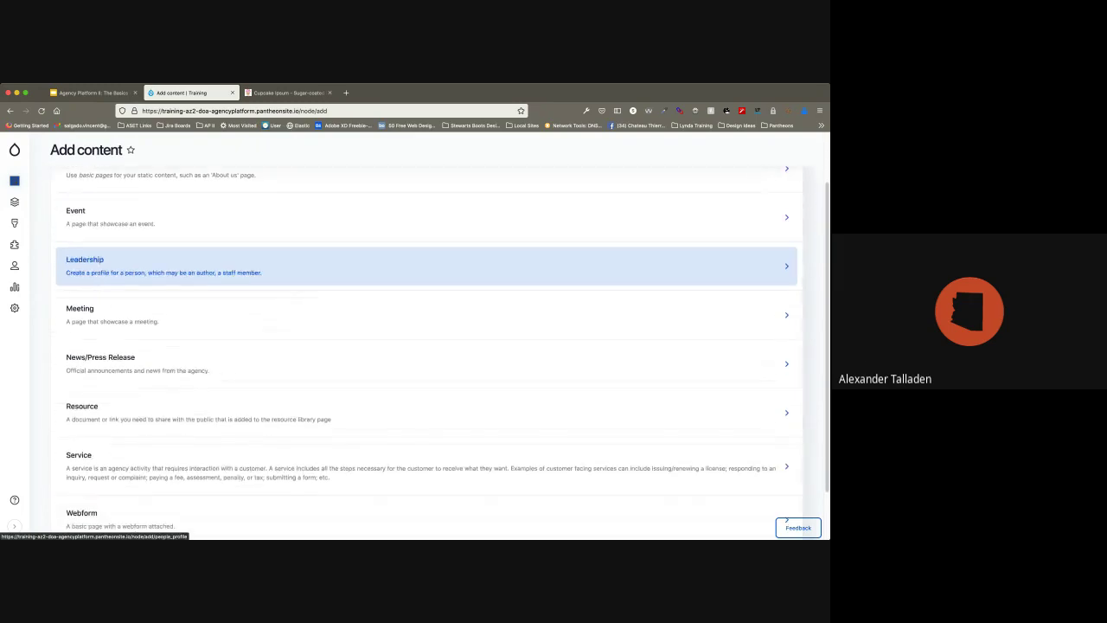
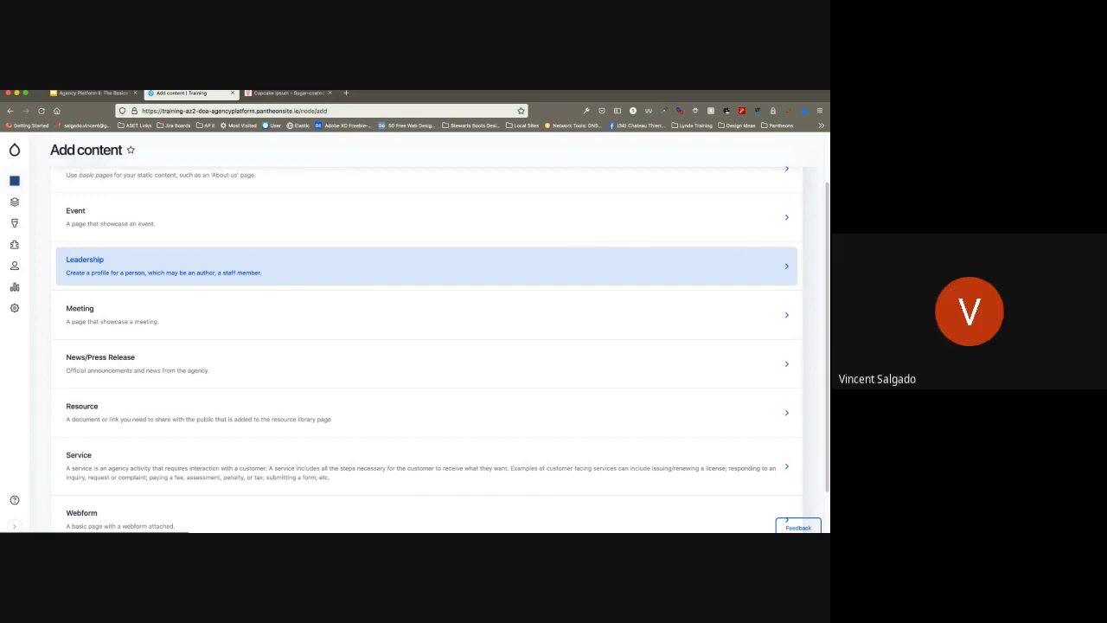
Step: Open the Media overview and view the media types offered for adding a new media item
mouse_move(15, 202)
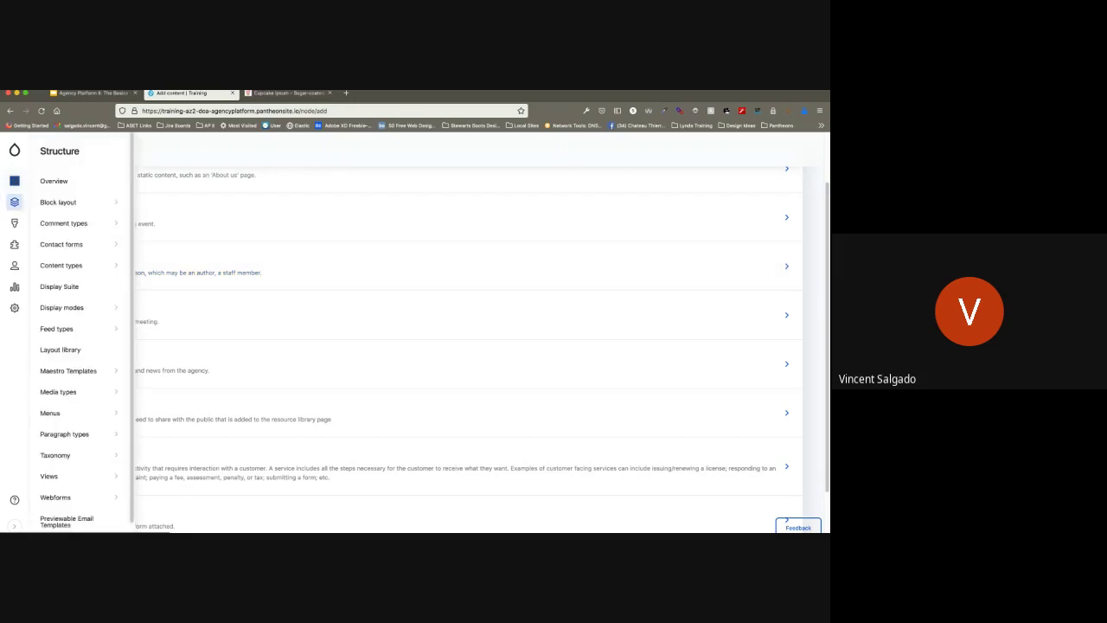
mouse_move(59, 203)
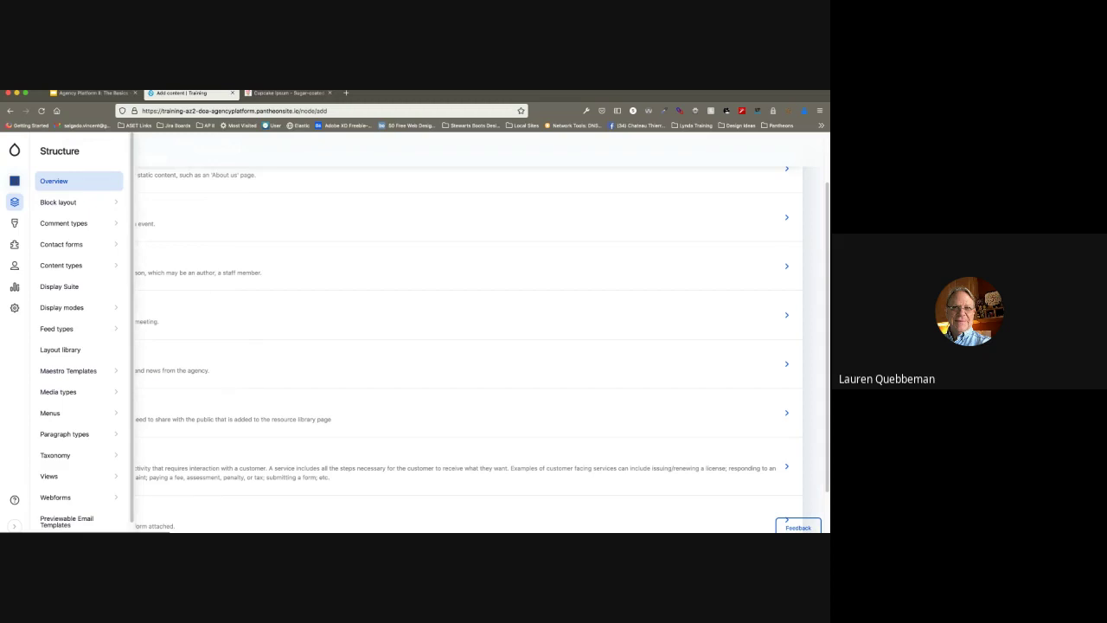
mouse_move(15, 181)
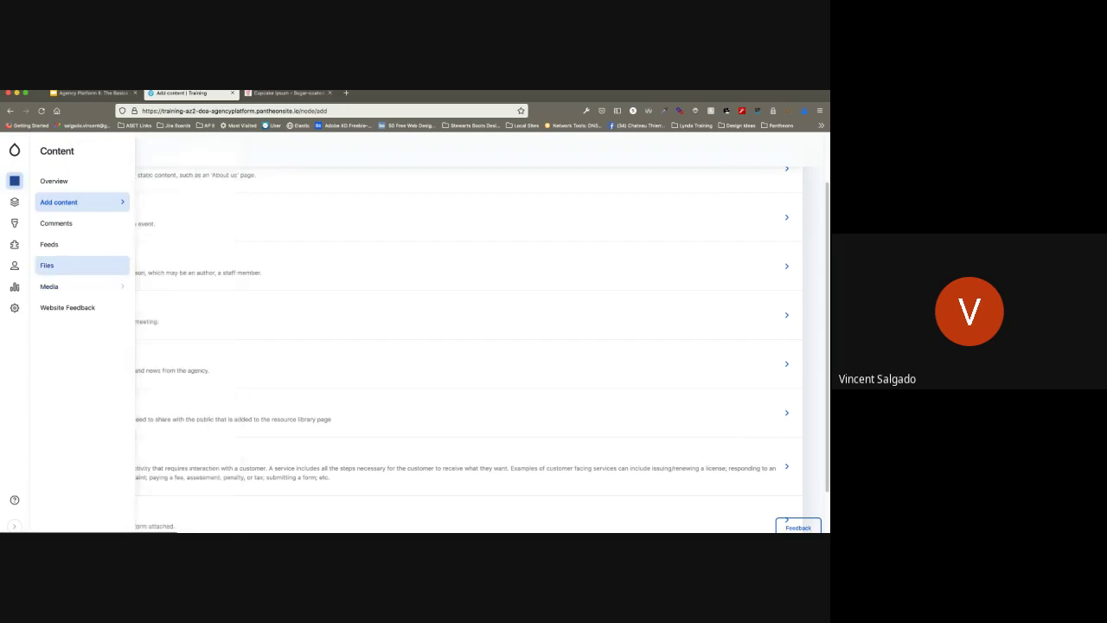
mouse_move(49, 286)
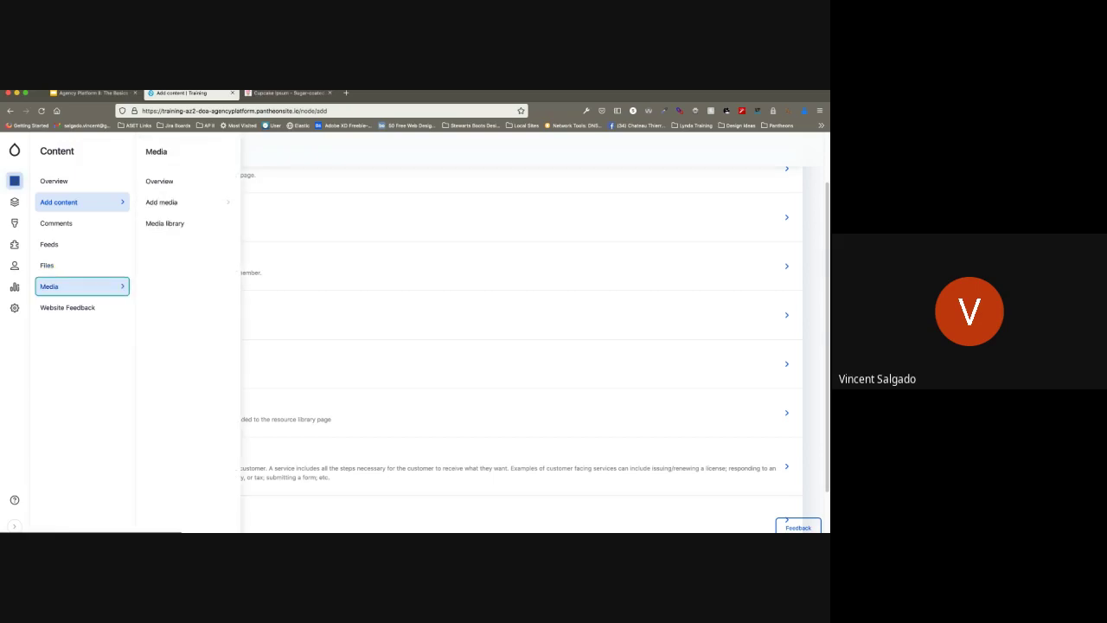
click(48, 287)
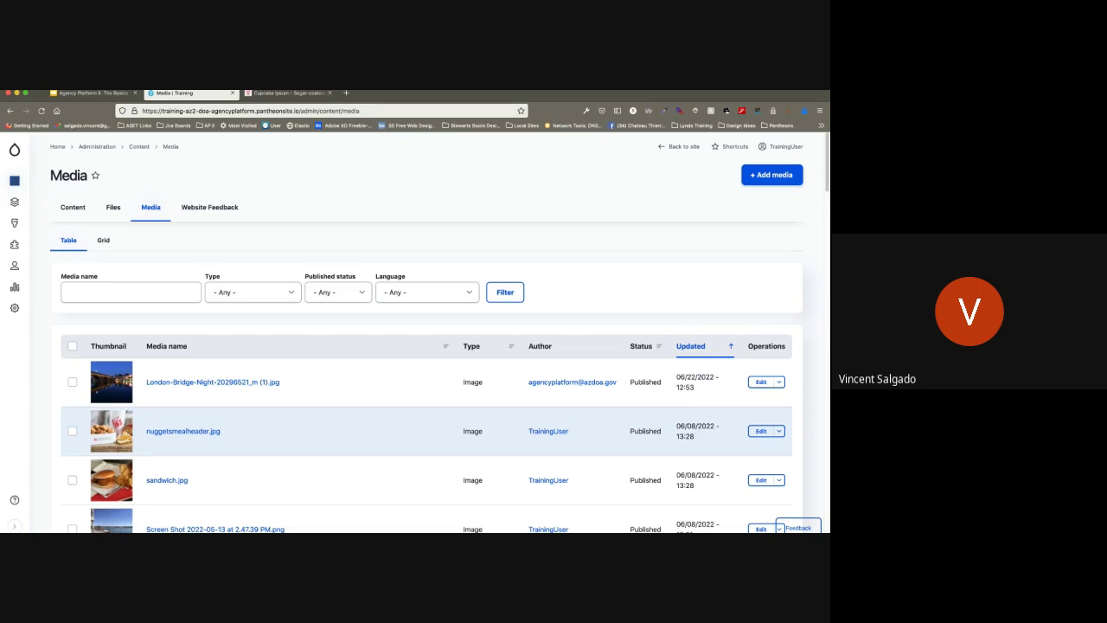
click(771, 174)
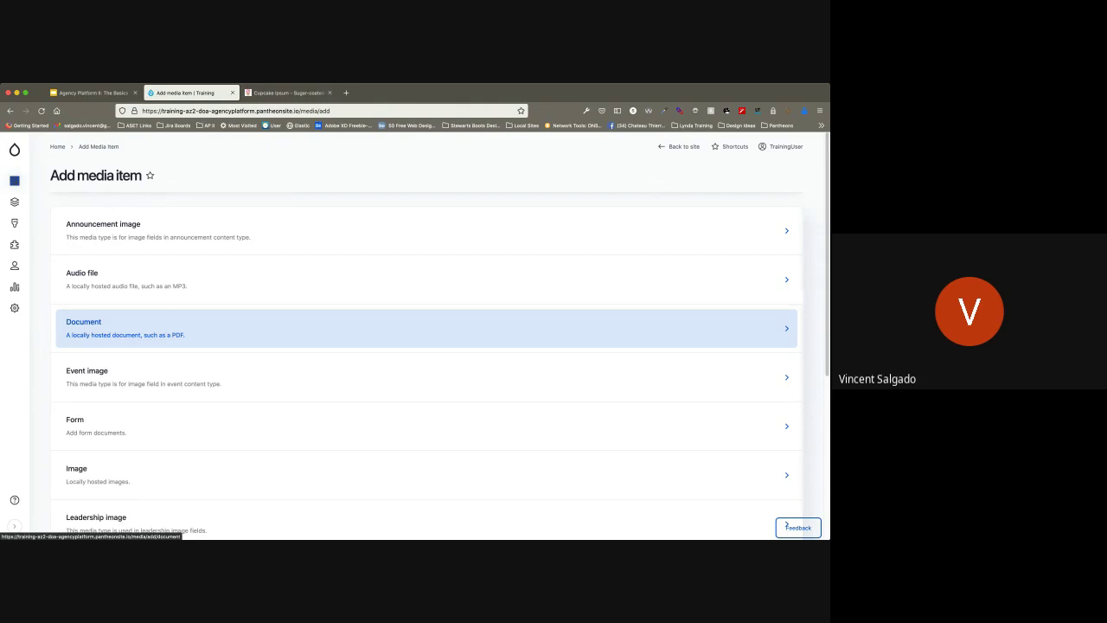
Step: Go back from the media types, open the Files overview, and look through the list of uploaded files
key(super+Left)
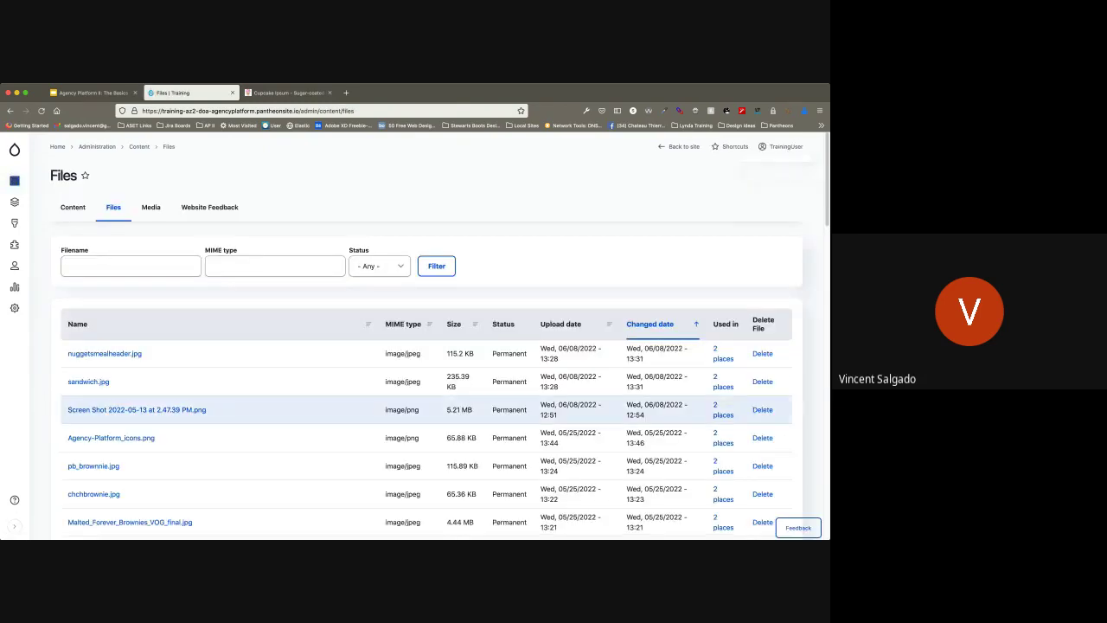
scroll(415, 372, down, 3)
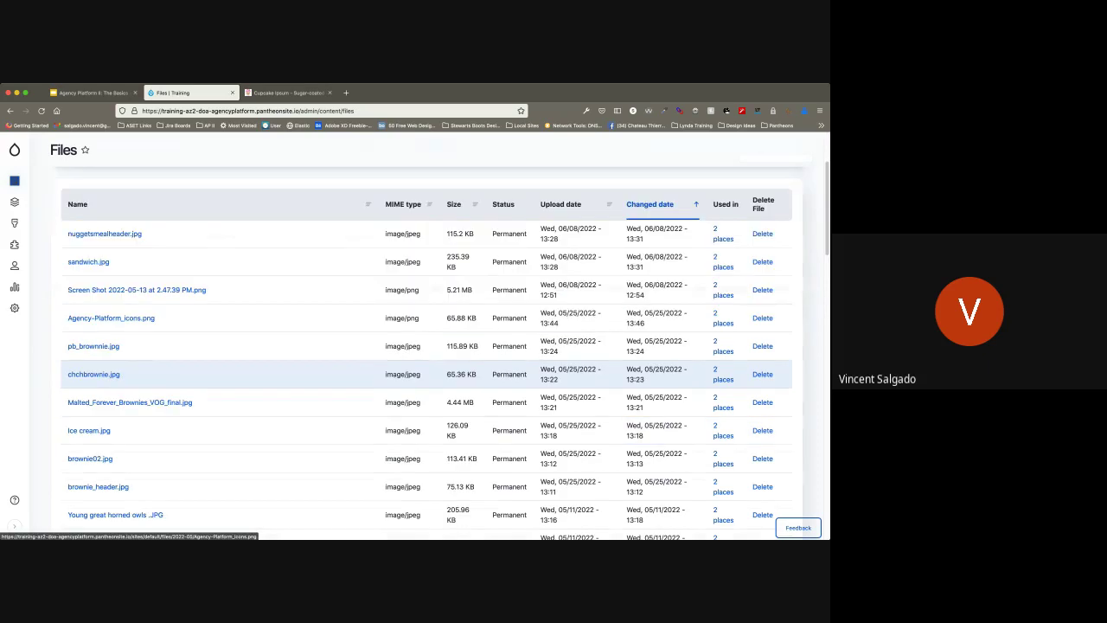
scroll(415, 375, down, 2)
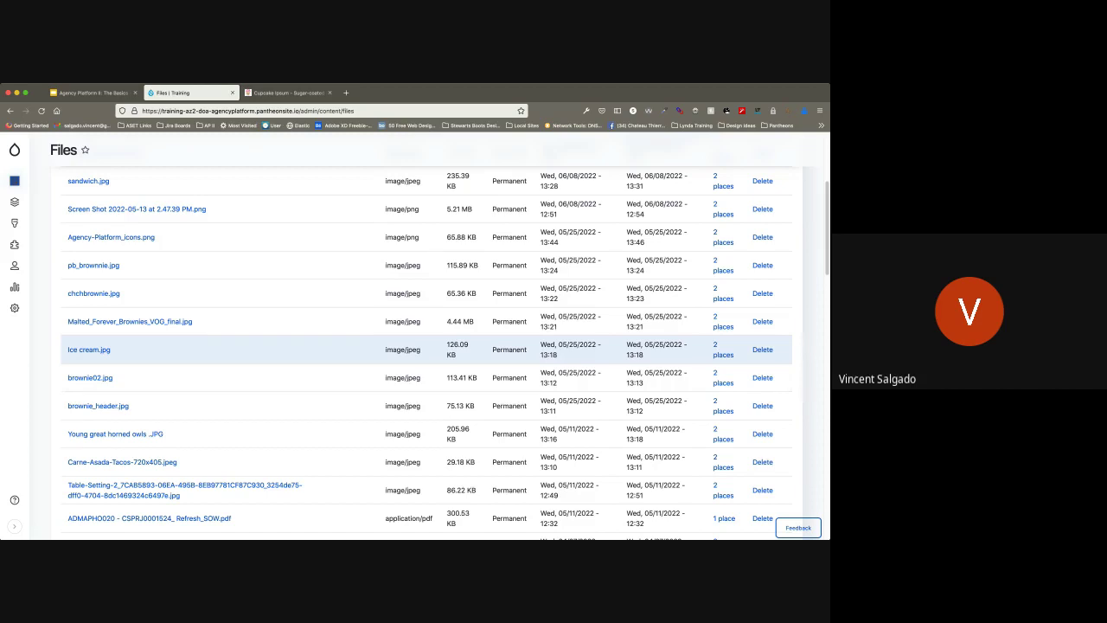
scroll(415, 355, up, 1)
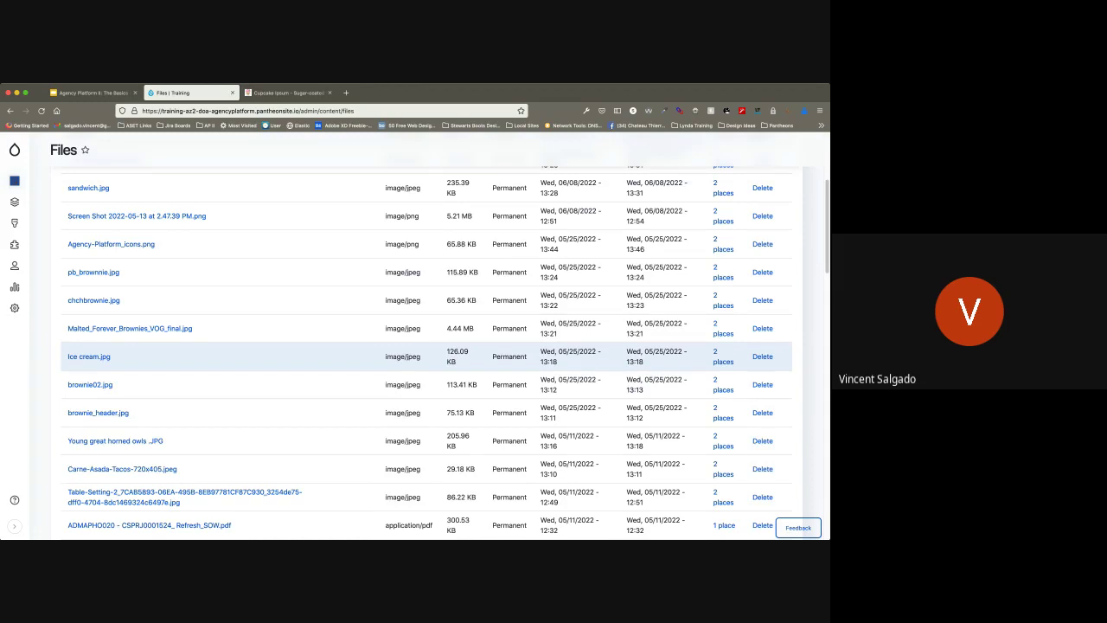
scroll(415, 356, up, 5)
scroll(415, 330, down, 7)
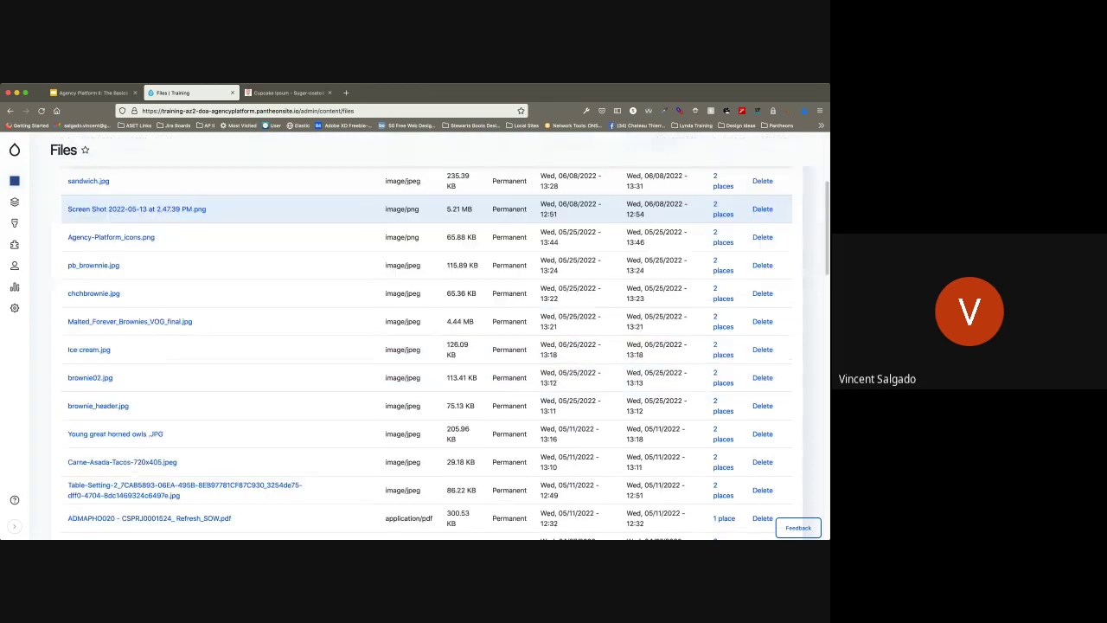
Step: Leave the Files listing and start creating a new Resource content item
scroll(415, 363, up, 5)
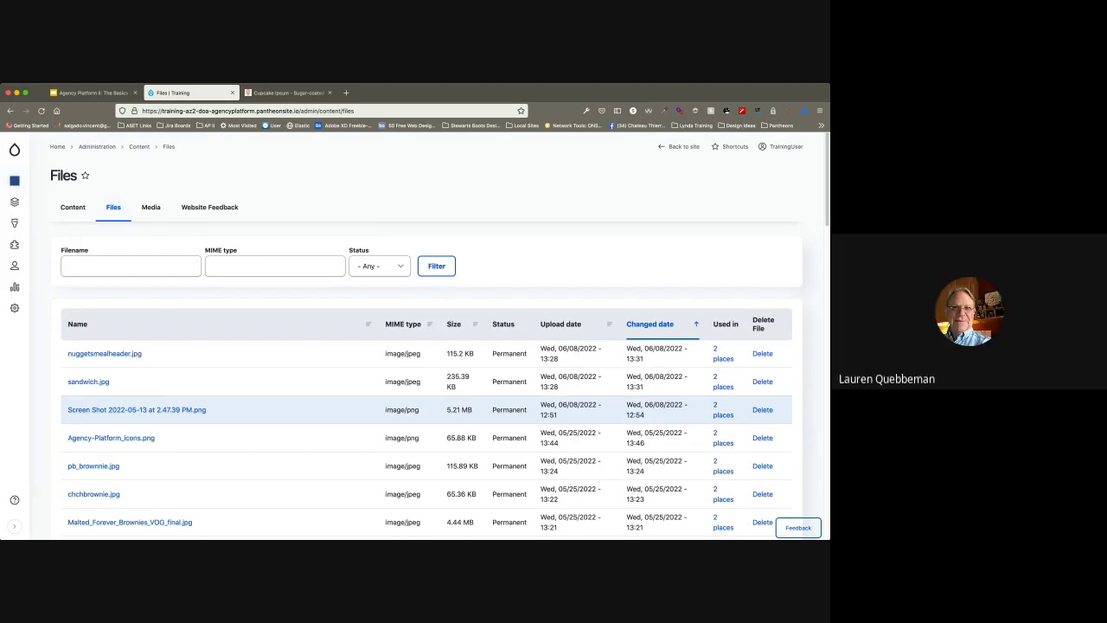
mouse_move(14, 150)
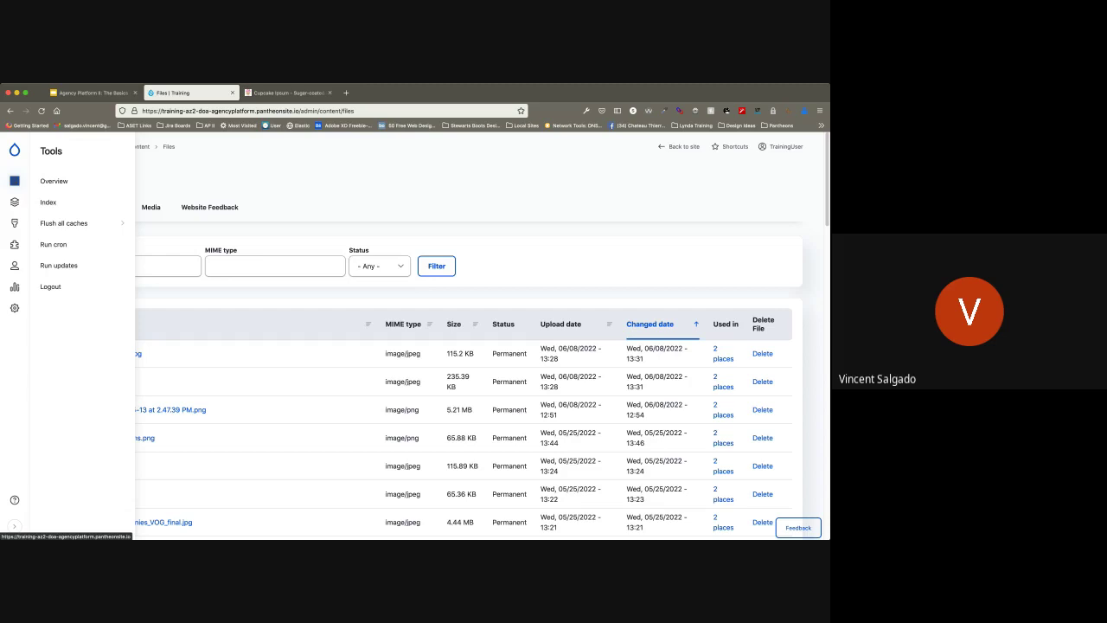
mouse_move(13, 180)
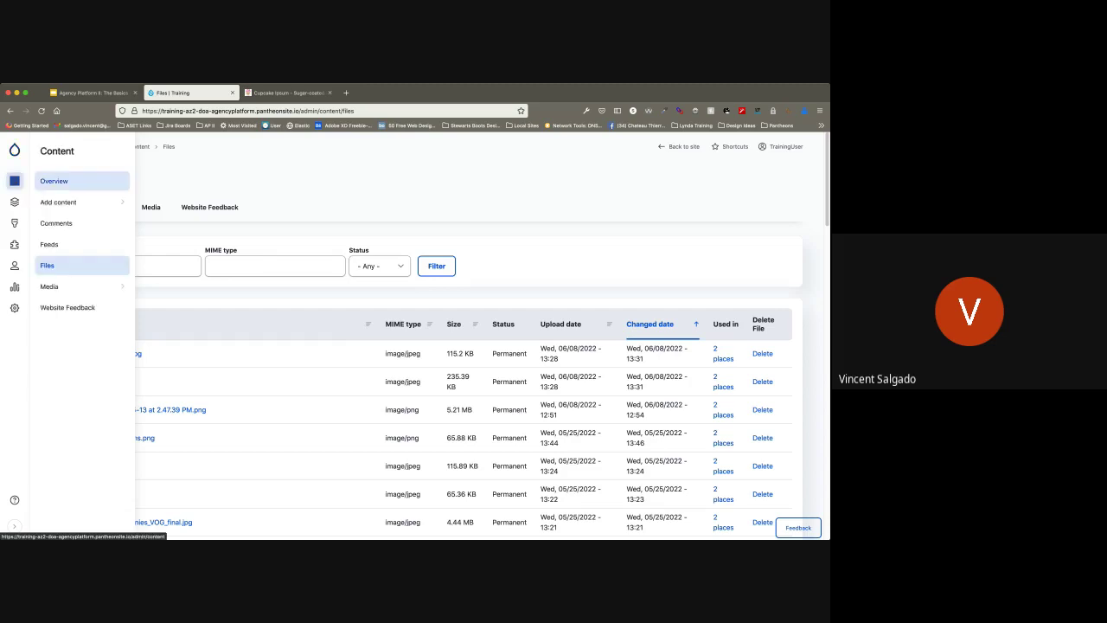
mouse_move(58, 201)
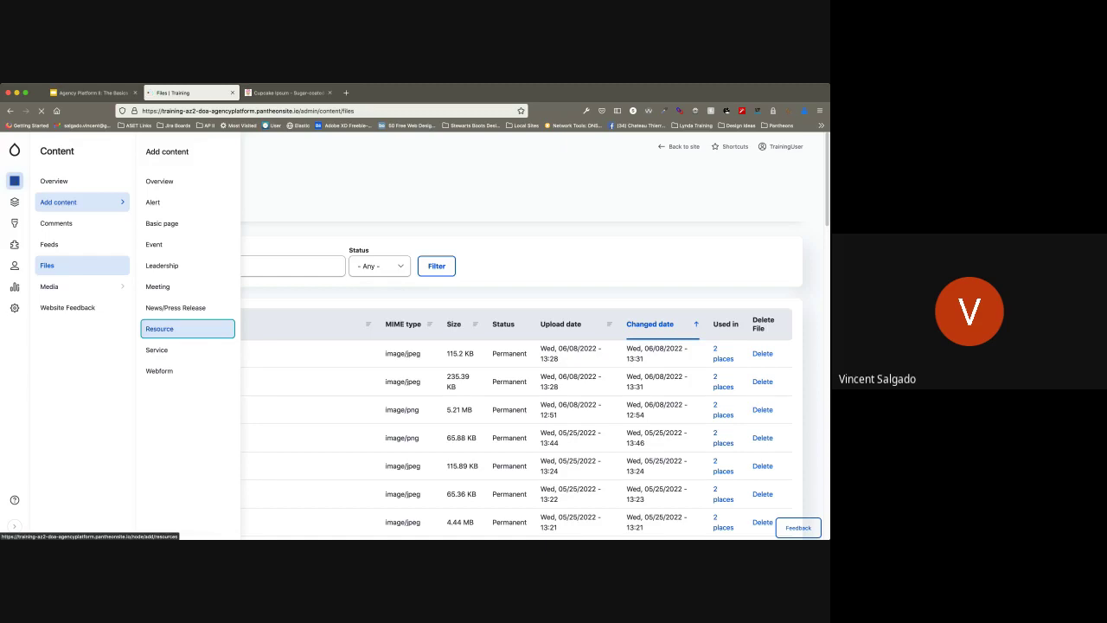
click(159, 328)
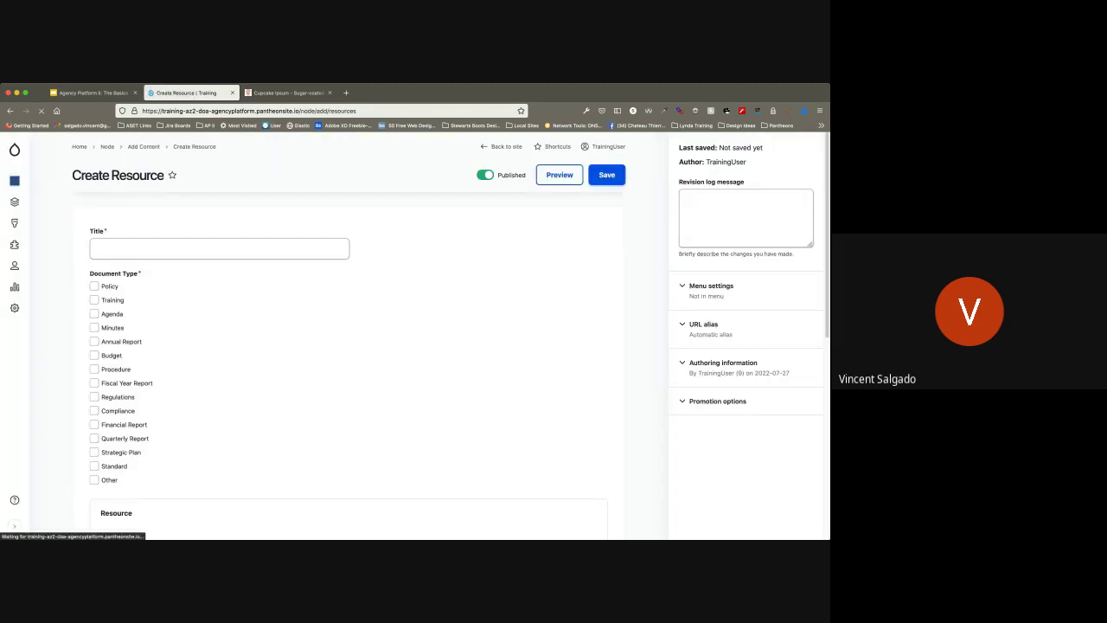
Step: Title the new resource "New Resource" and set its document type to Strategic Plan
click(159, 248)
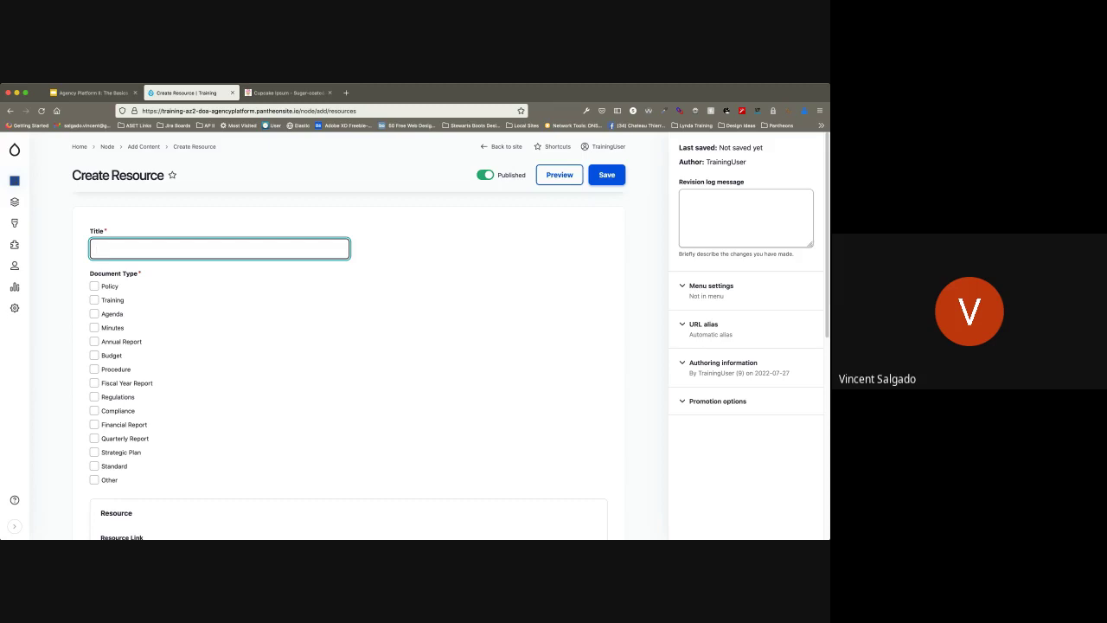
text(New Resource)
key(Tab)
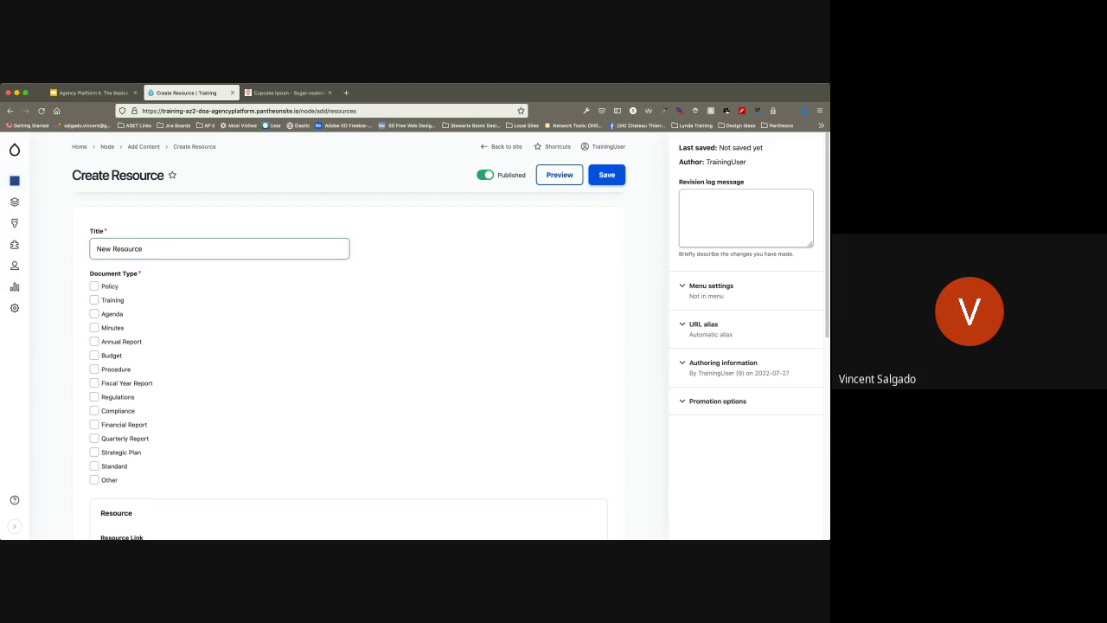
scroll(93, 369, down, 3)
scroll(93, 334, up, 1)
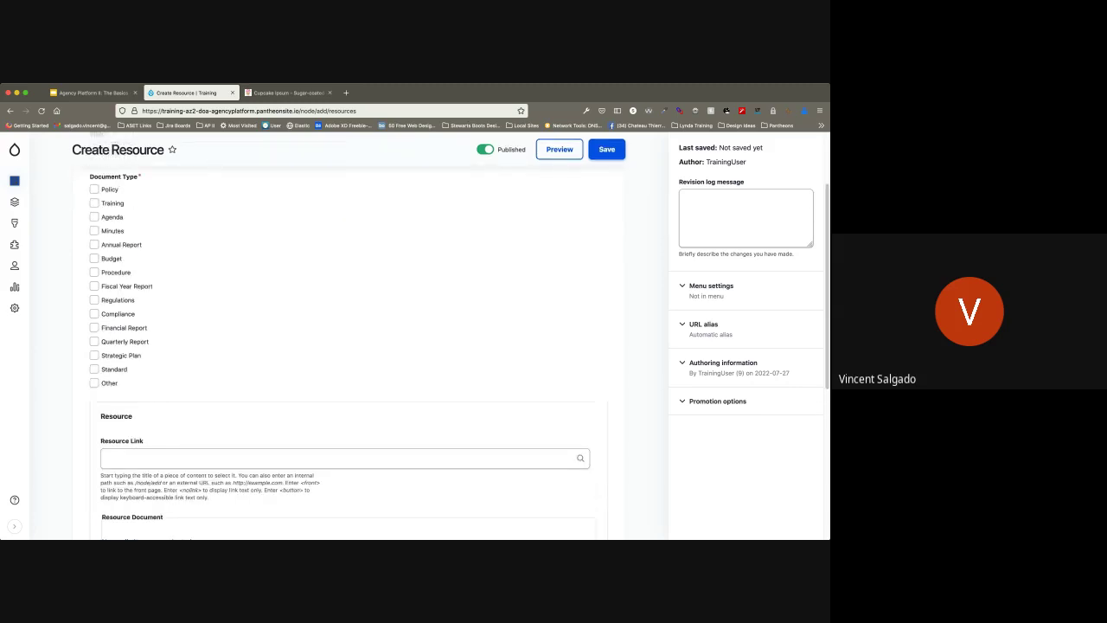
click(94, 355)
Step: Leave the Resource Link empty and attach File 3.pdf from the media library as the Resource Document
click(173, 458)
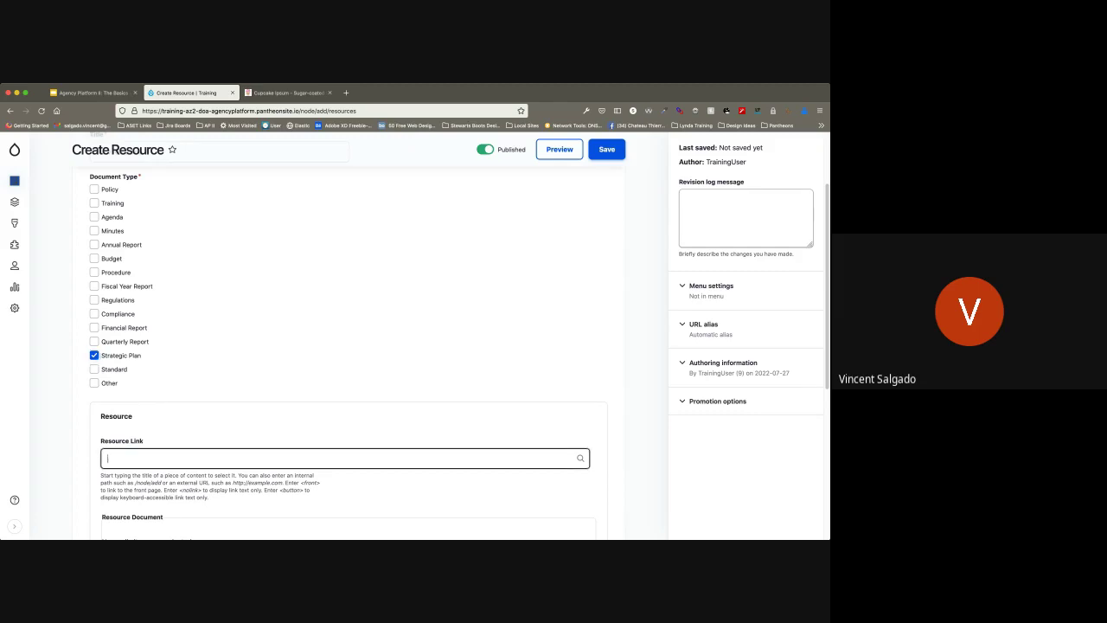
scroll(173, 458, down, 1)
scroll(346, 346, down, 2)
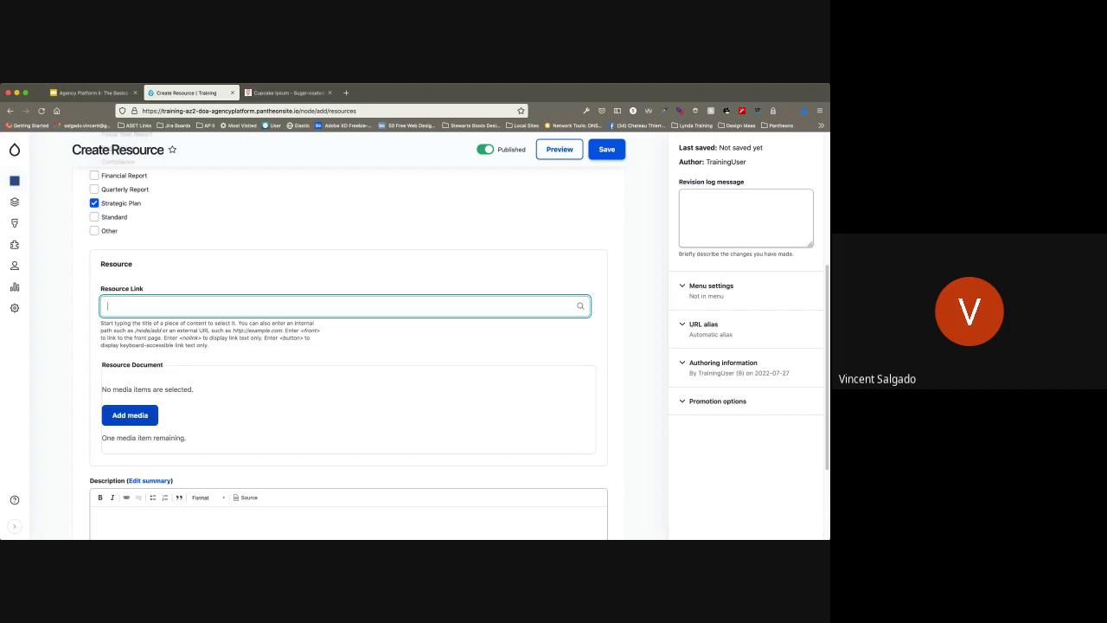
click(130, 415)
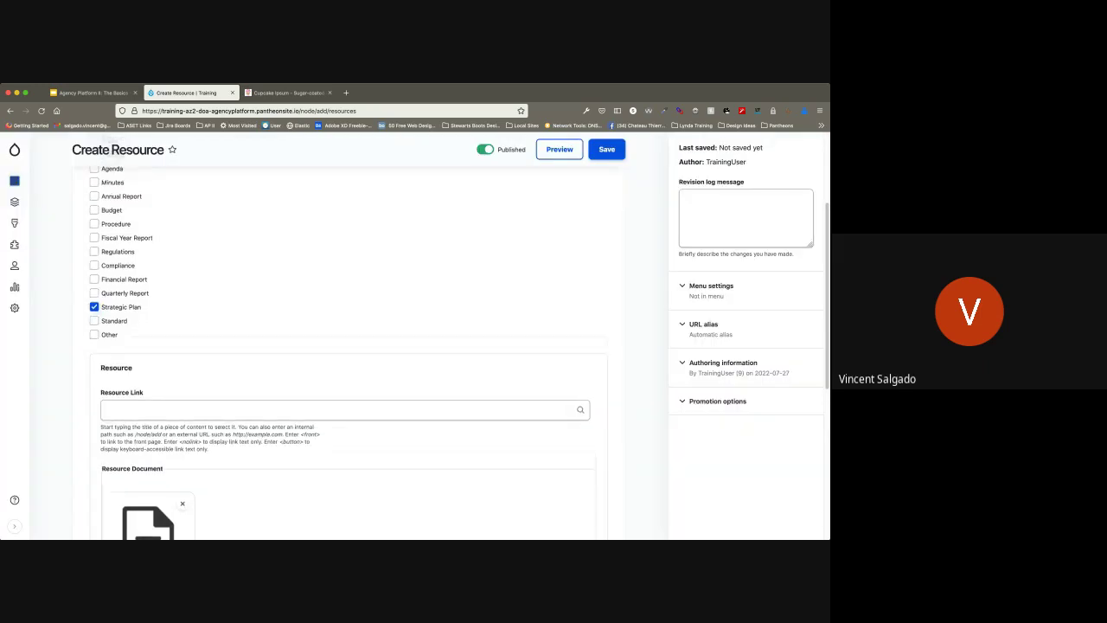
Step: Look over the resource form between the title and the Description, and place the cursor in the Description editor
scroll(349, 346, down, 3)
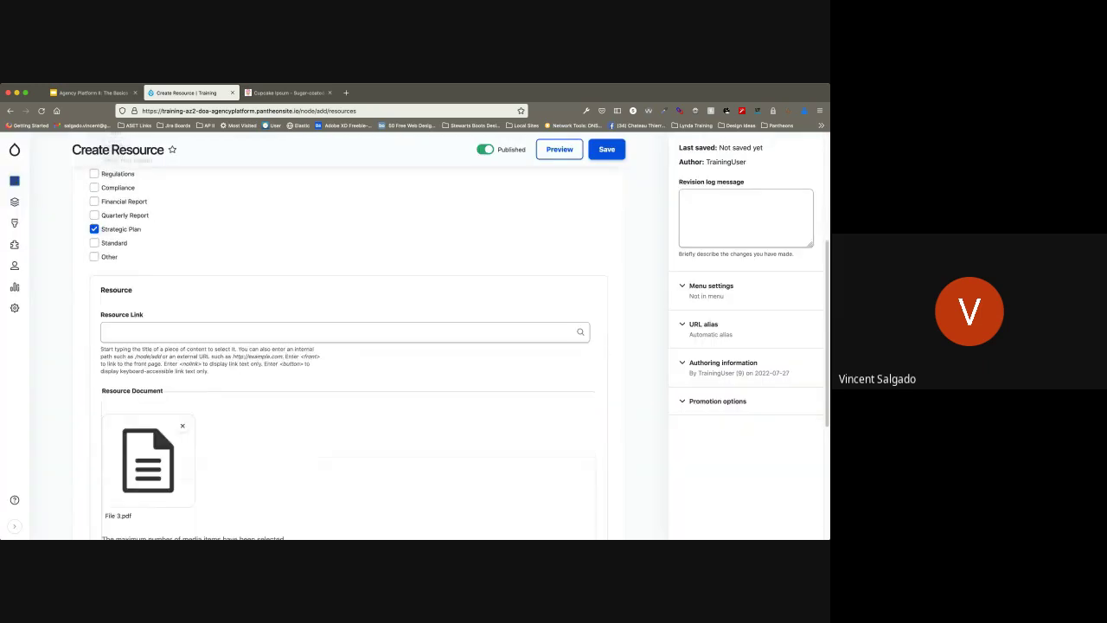
scroll(348, 346, down, 3)
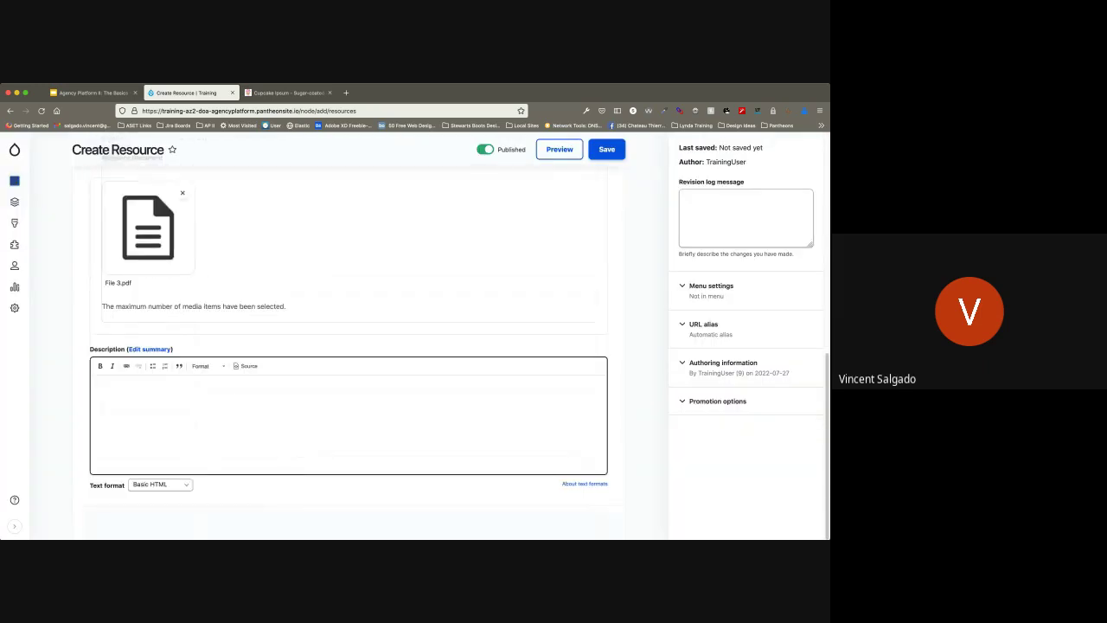
click(348, 420)
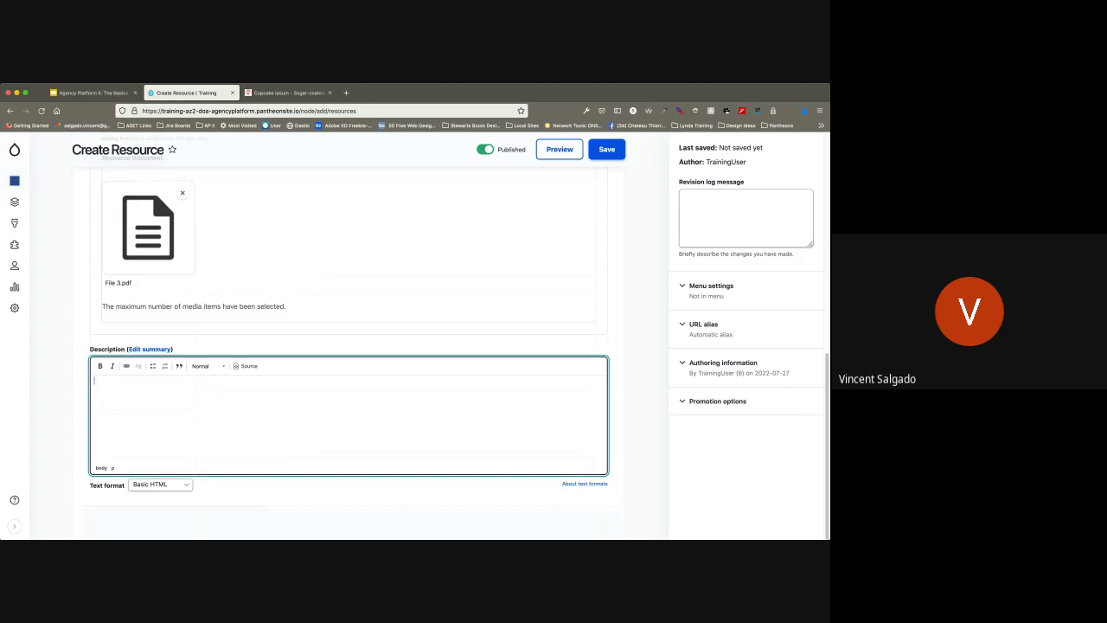
scroll(349, 346, up, 10)
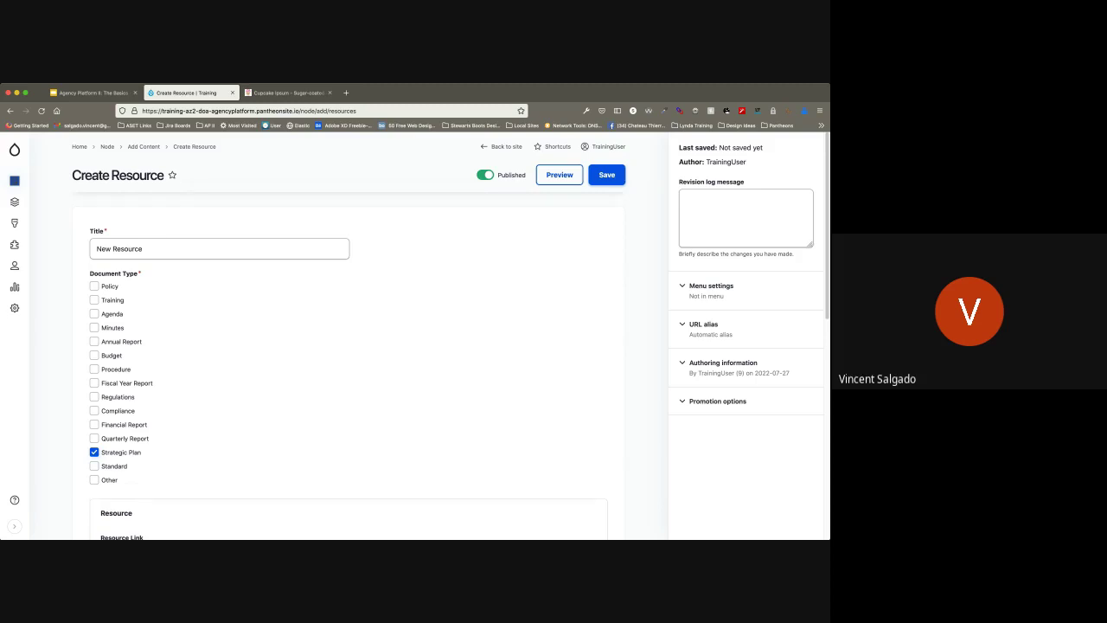
scroll(349, 346, down, 10)
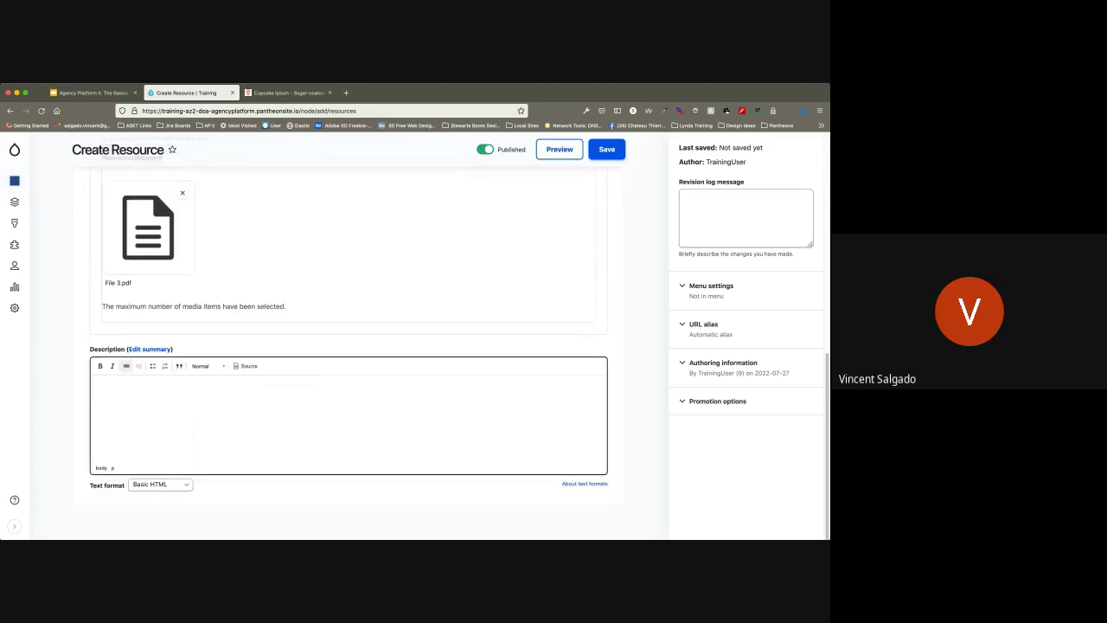
click(117, 388)
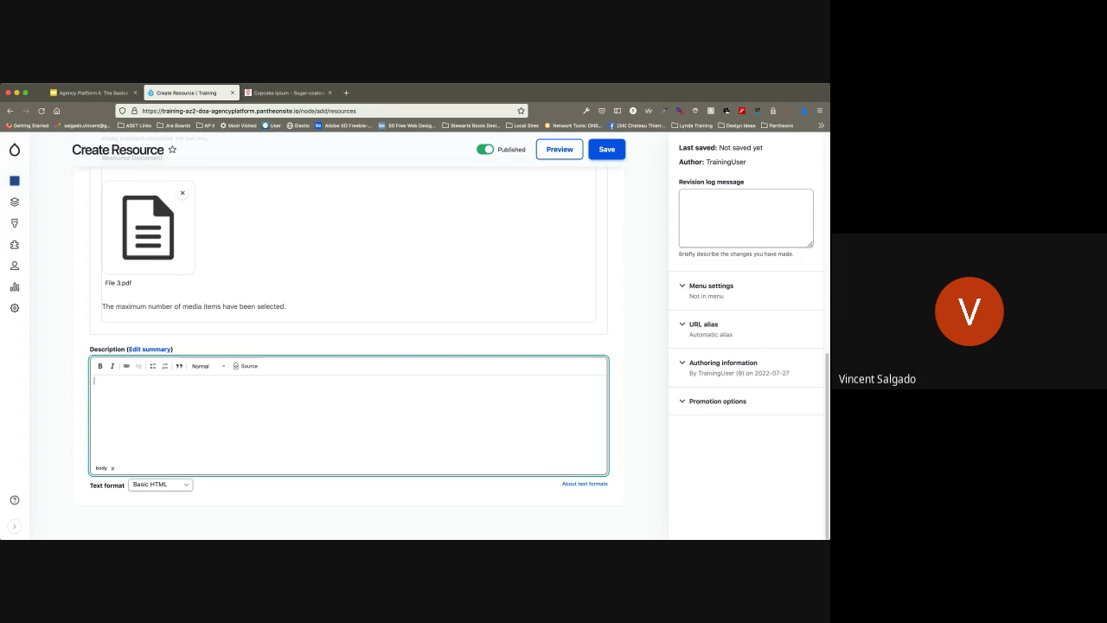
Step: Switch to the Cupcake Ipsum site, generate five short paragraphs of placeholder text, and copy the first paragraph
key(ctrl+Tab)
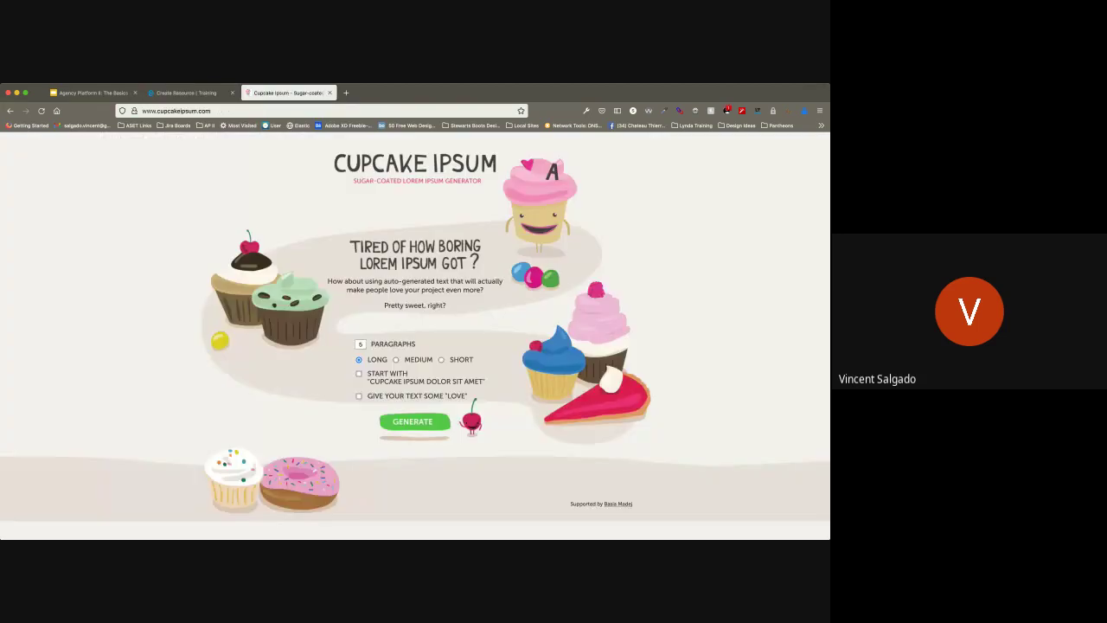
click(441, 360)
click(414, 422)
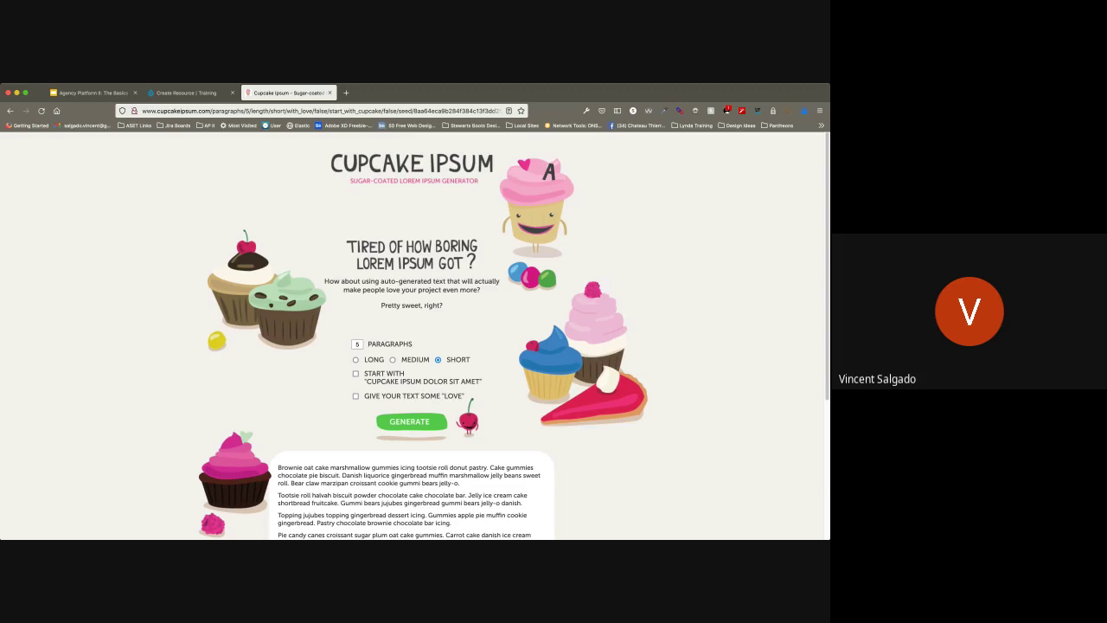
scroll(416, 346, down, 3)
drag(277, 350, 459, 365)
key(super+c)
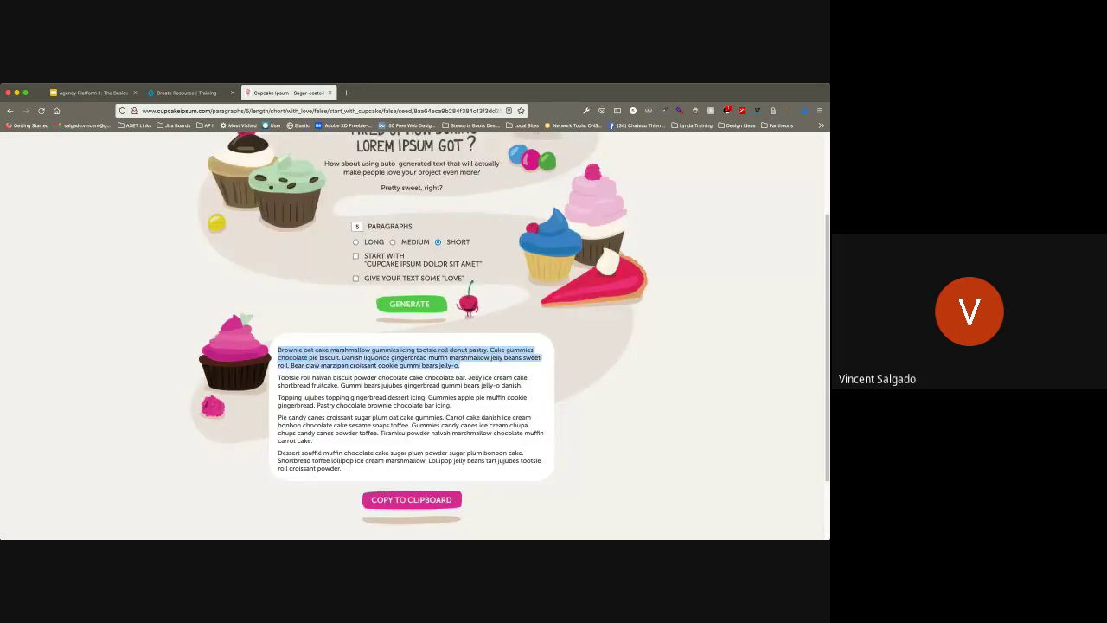
Step: Return to the Create Resource form, paste the copied paragraph into the Description, and review the form back up to the title
key(ctrl+shift+Tab)
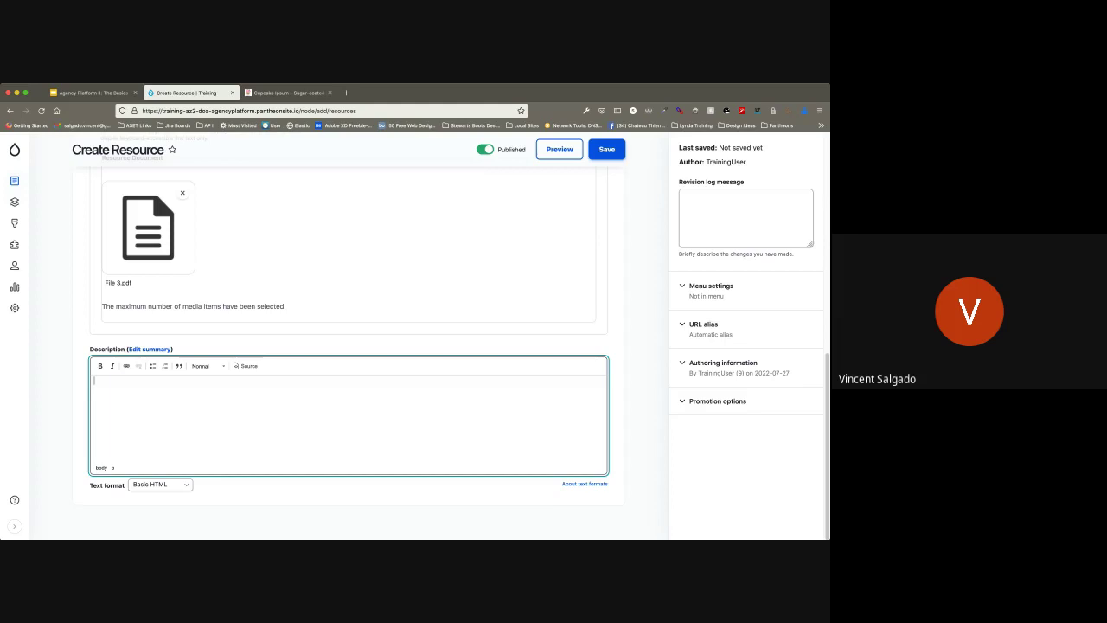
key(super+v)
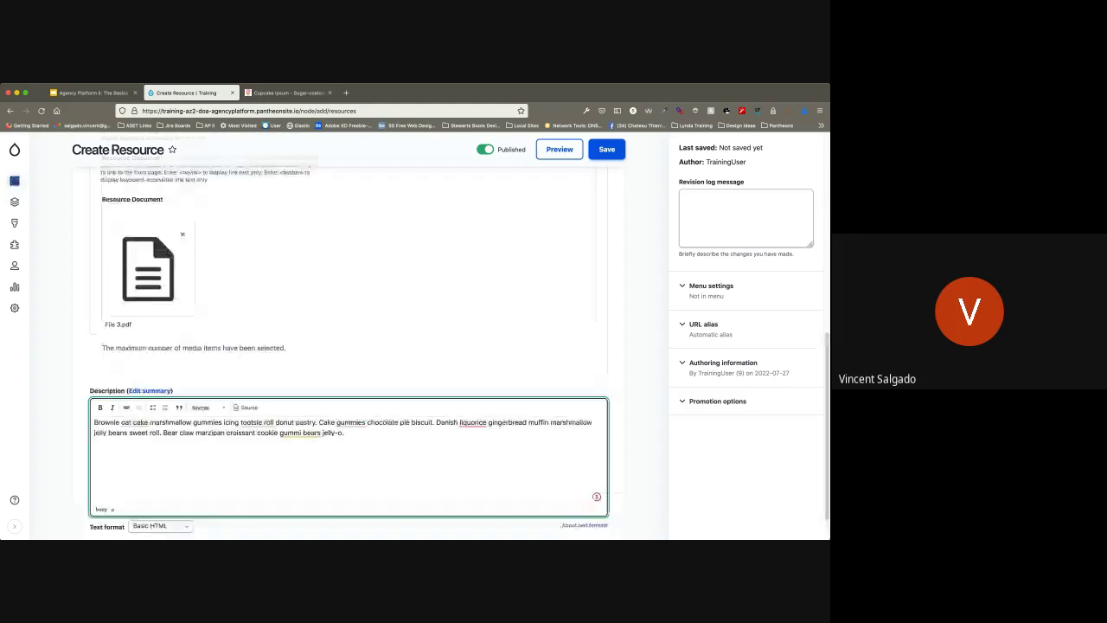
scroll(346, 346, up, 2)
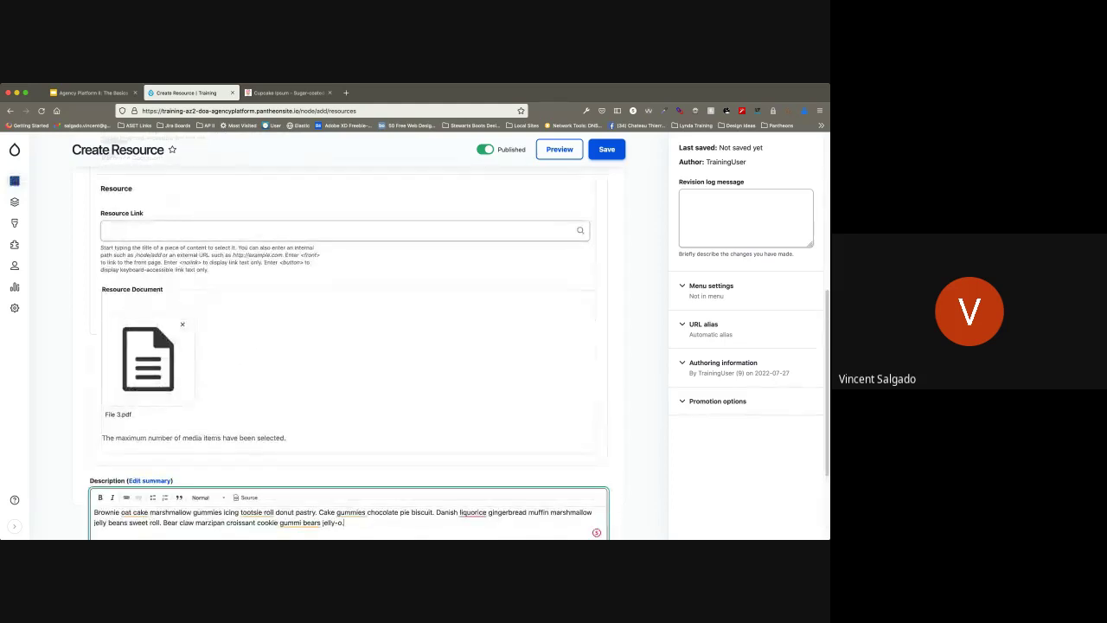
scroll(346, 346, up, 2)
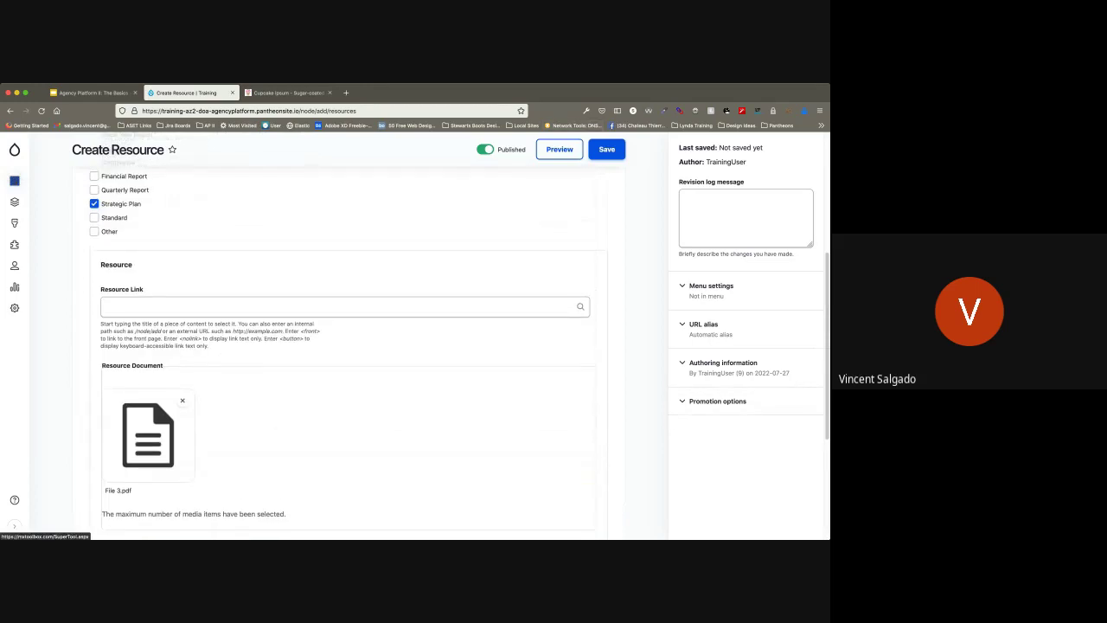
scroll(346, 346, up, 6)
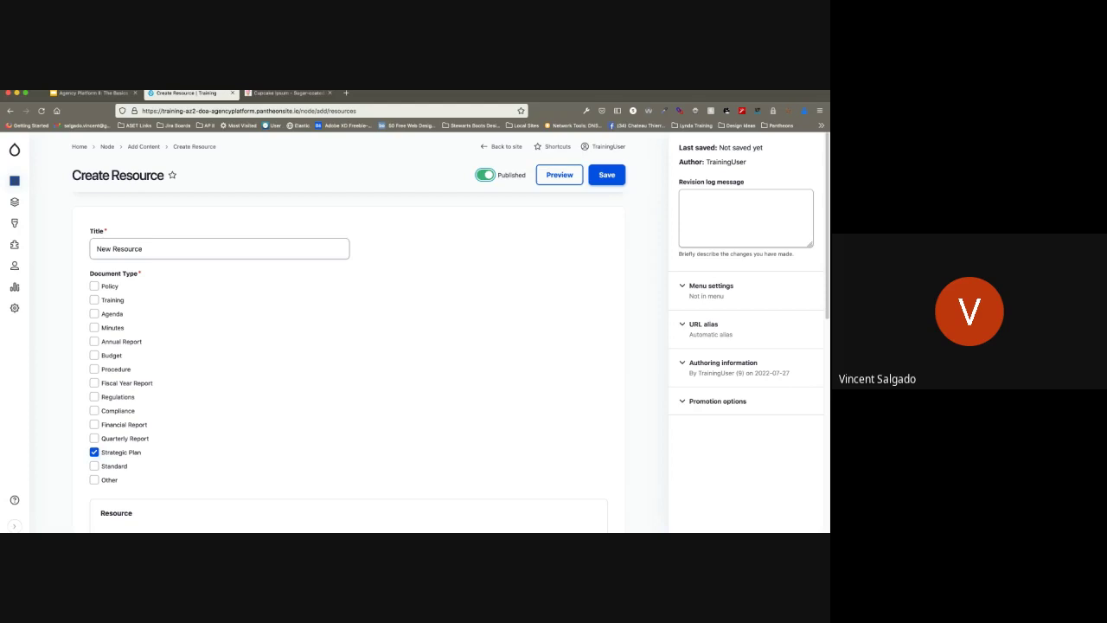
Step: Switch the Published state off and back on, and view the Revision log message and Menu settings without entering anything
click(485, 174)
click(485, 175)
click(745, 218)
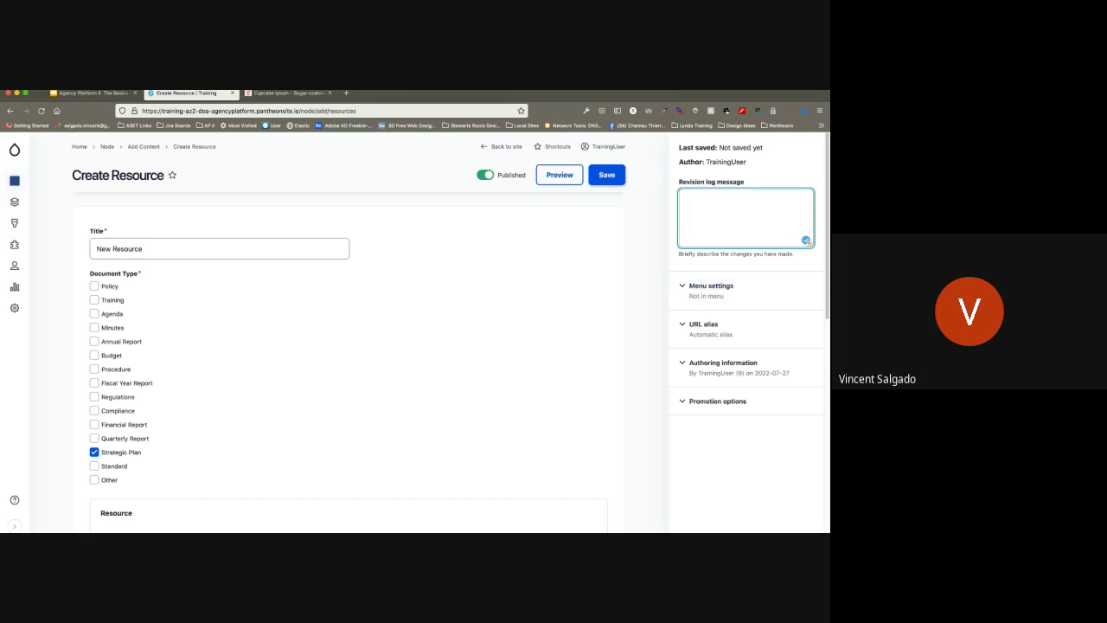
click(711, 286)
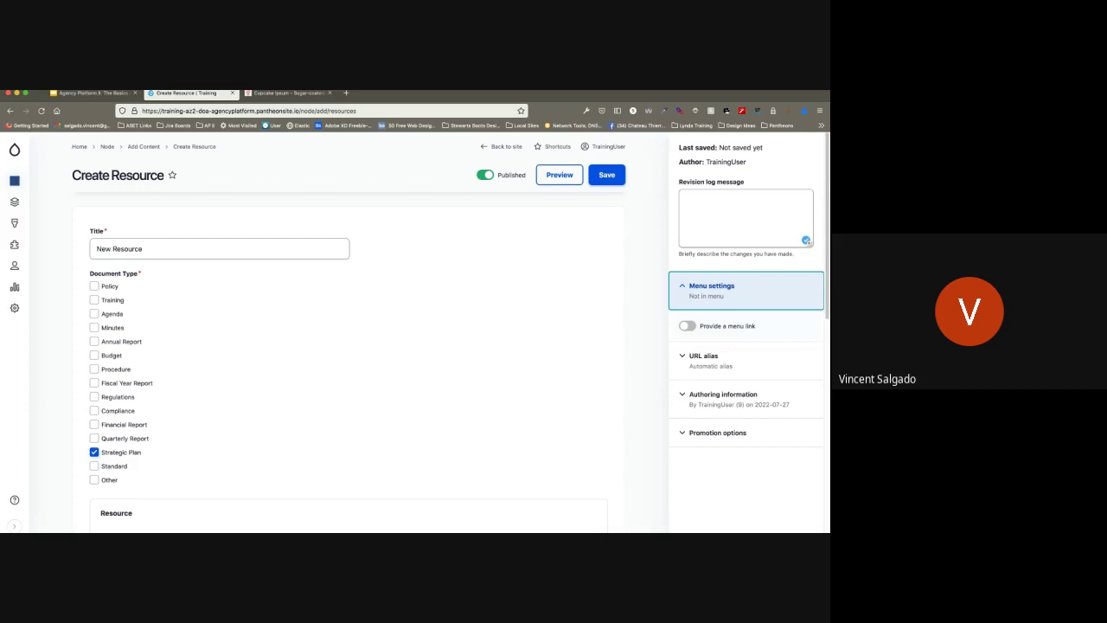
key(Return)
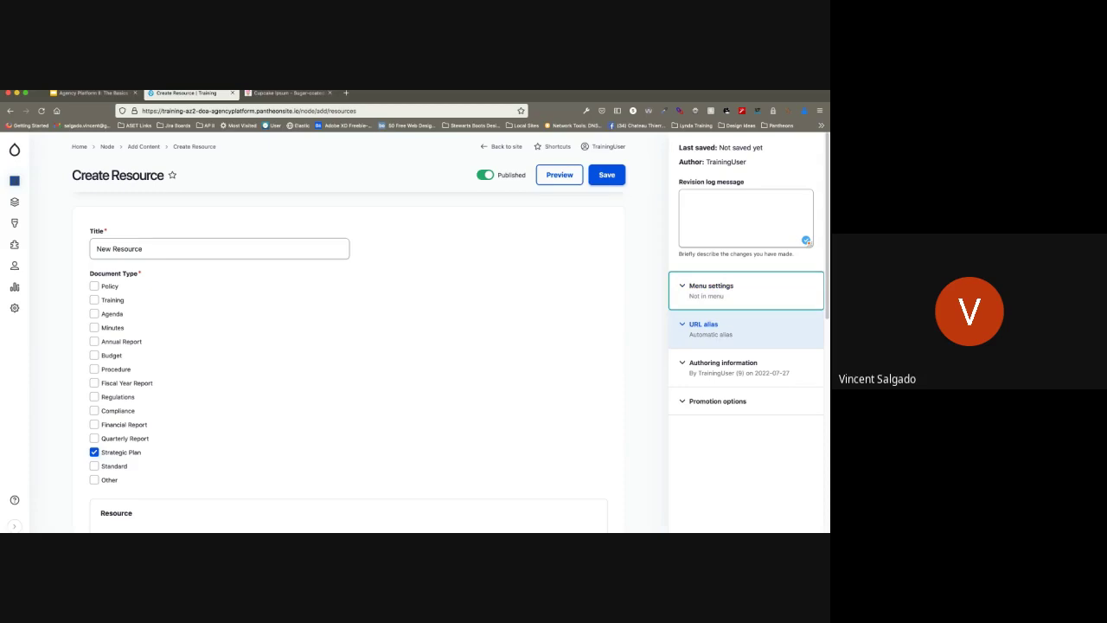
Step: Try turning off automatic URL alias generation to show the custom alias field, and turn it back on
click(704, 325)
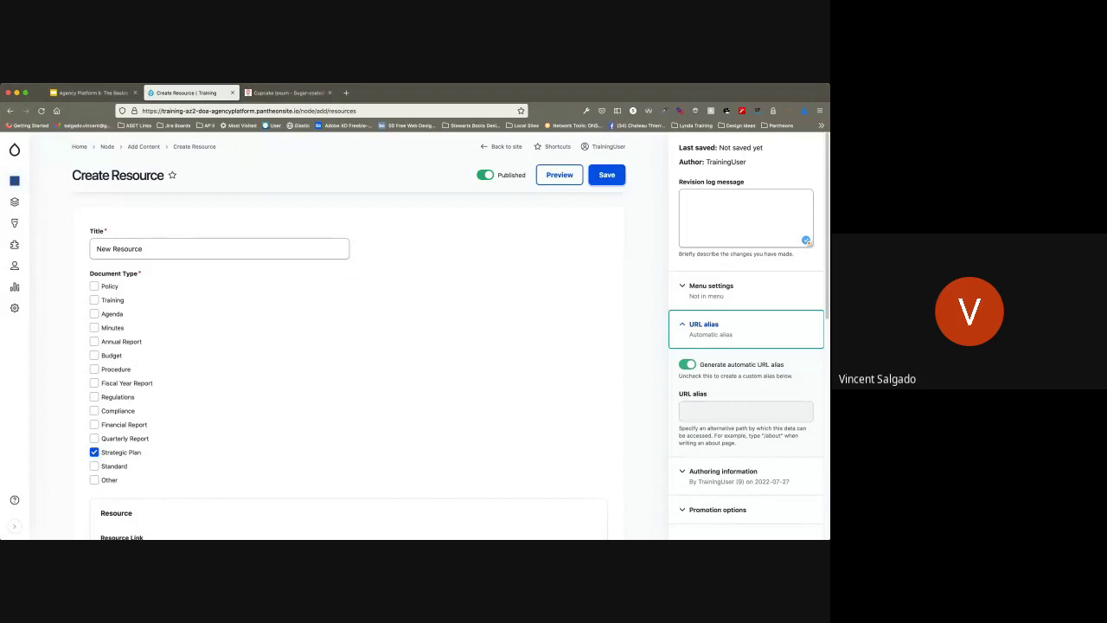
click(688, 364)
click(746, 412)
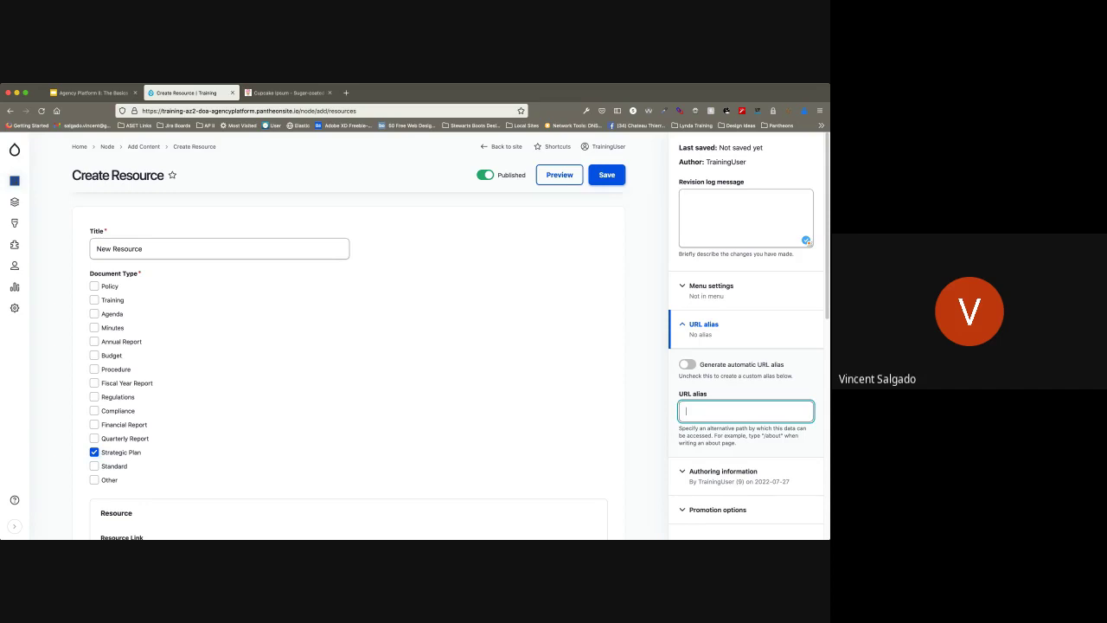
click(687, 364)
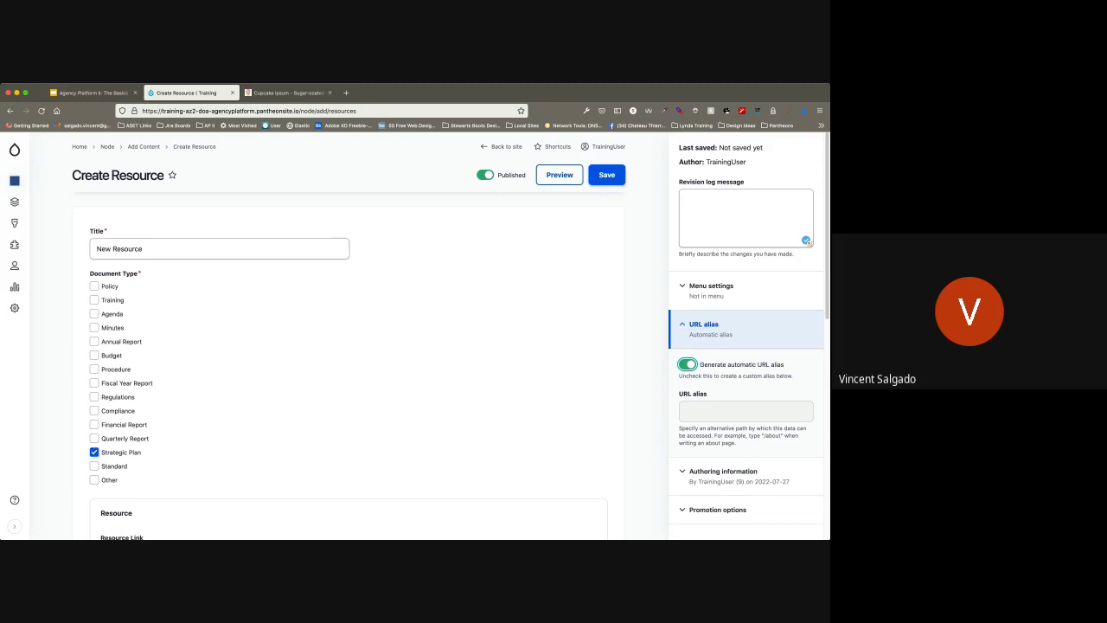
click(703, 327)
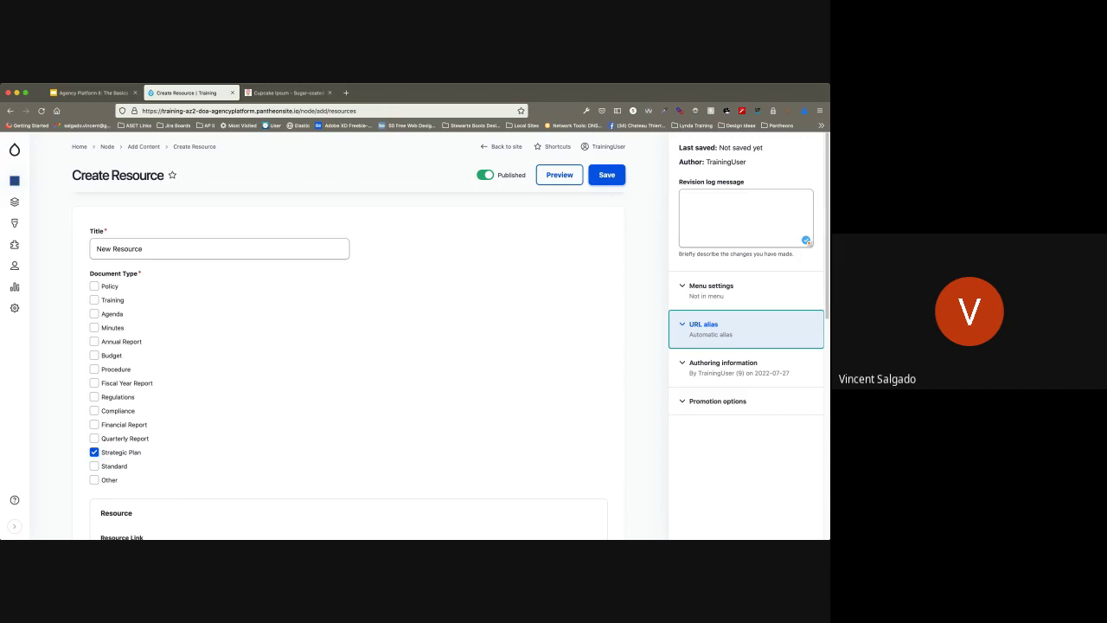
key(Return)
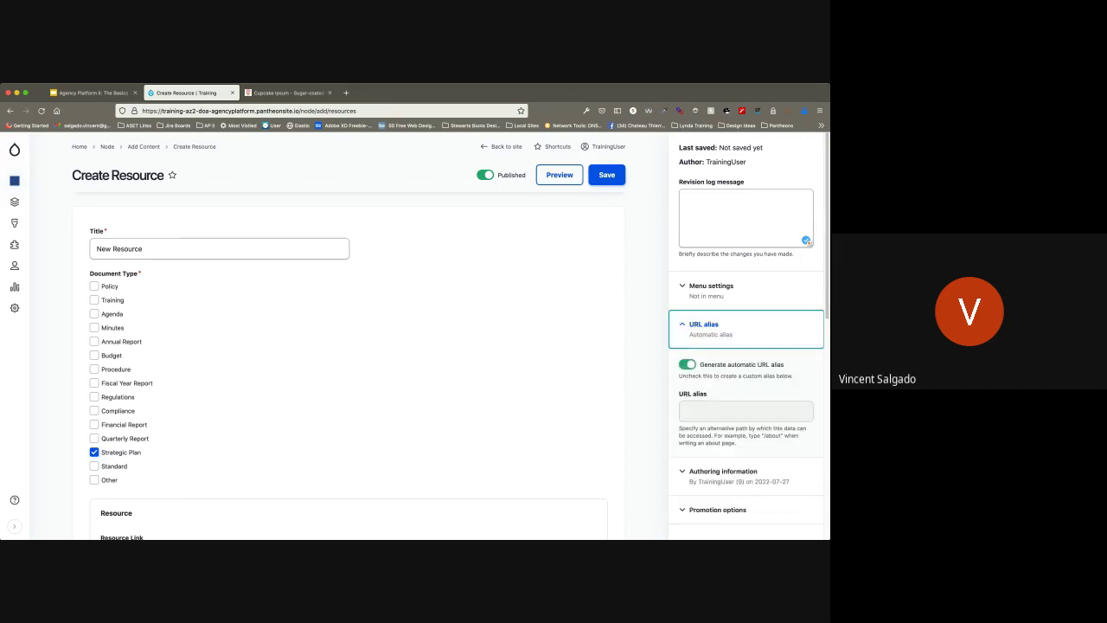
key(Return)
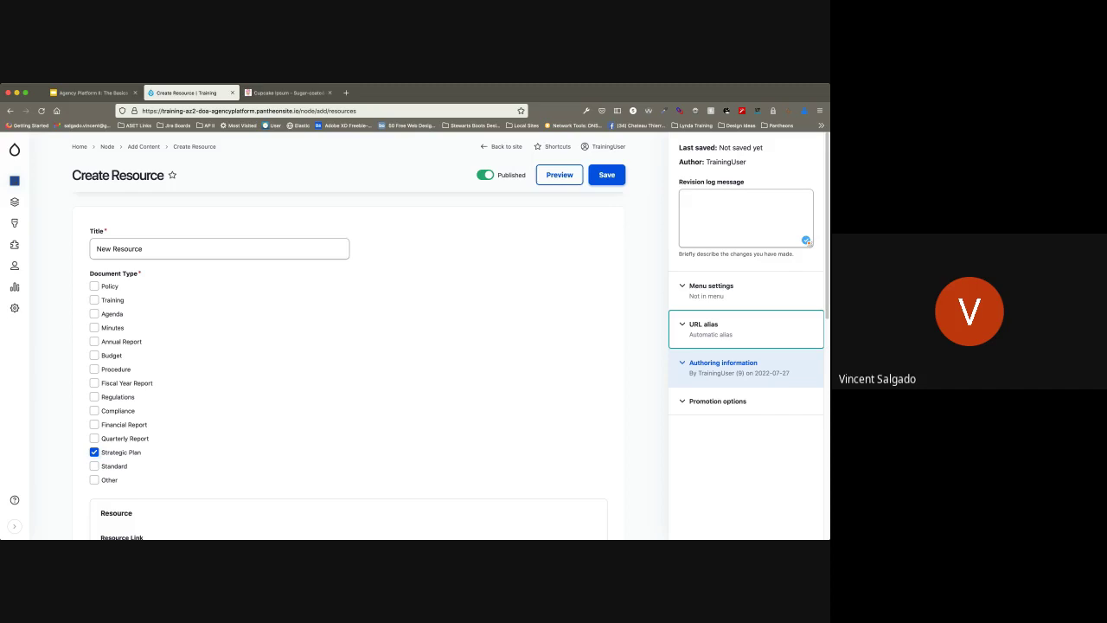
Step: View the Authoring information settings of the new resource and collapse them without changing the author or date
key(Tab)
key(Return)
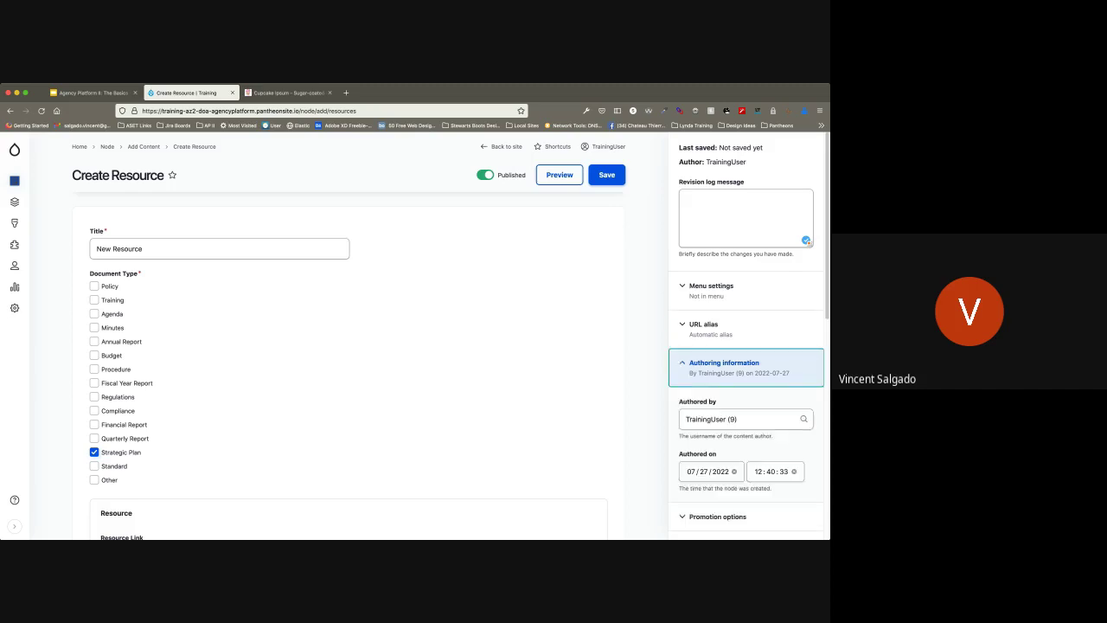
key(Tab)
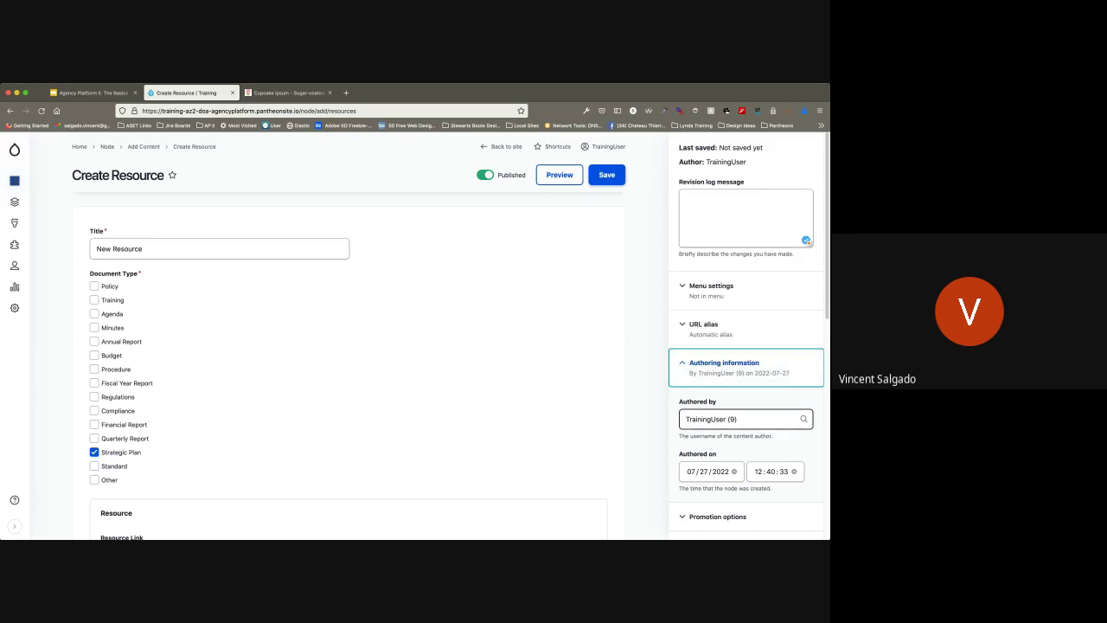
key(shift+Tab)
key(Return)
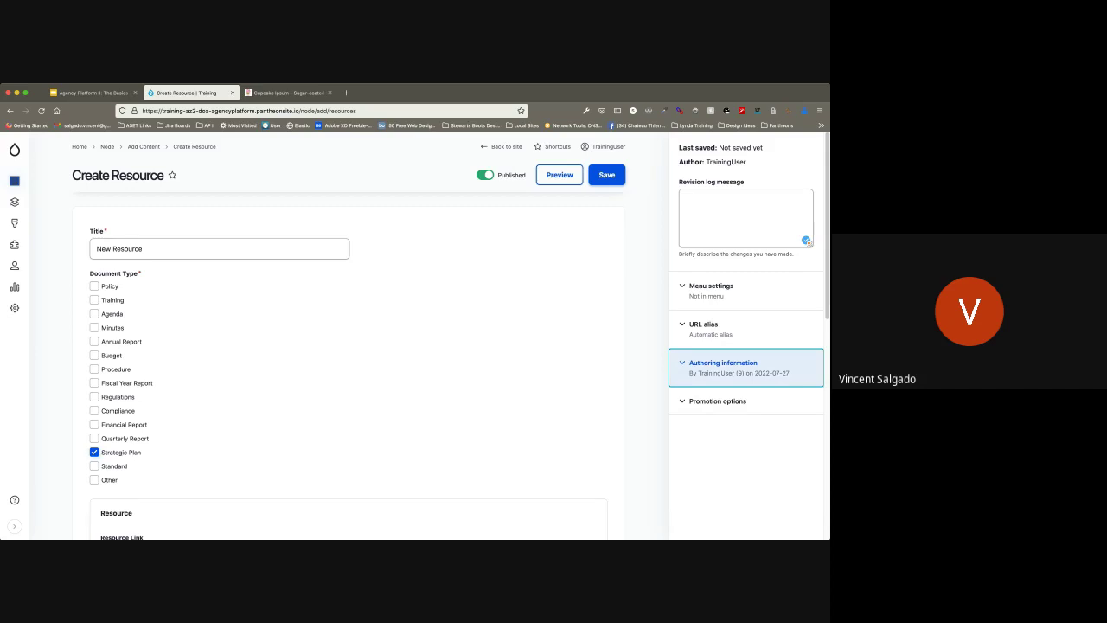
Step: Expand the Promotion options and try switching Sticky at top of lists on and back off
key(Tab)
key(Return)
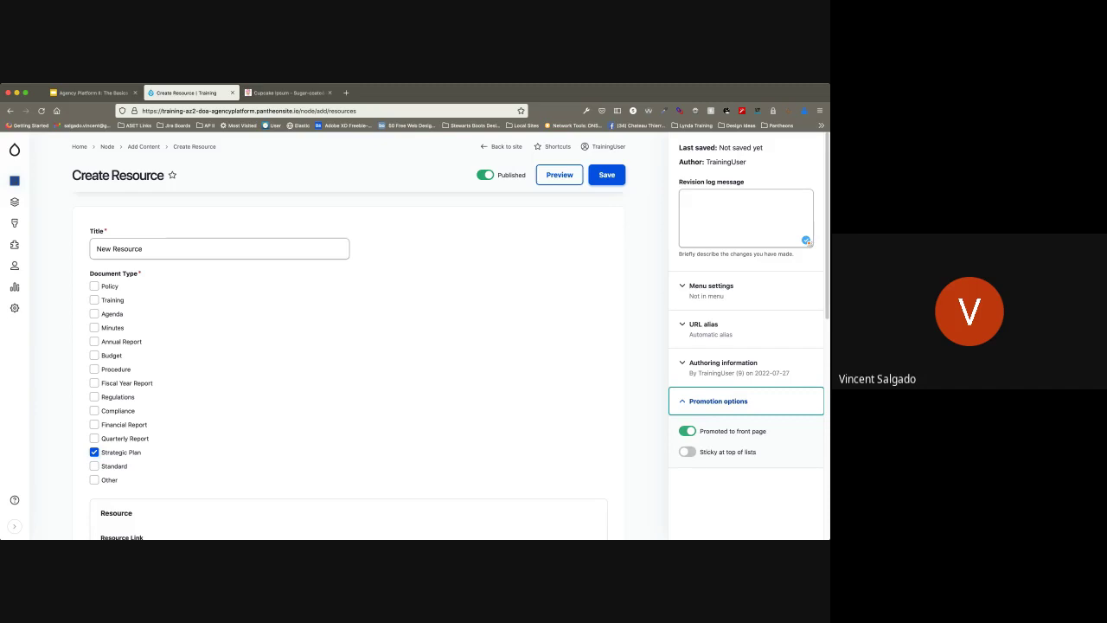
click(687, 452)
click(688, 452)
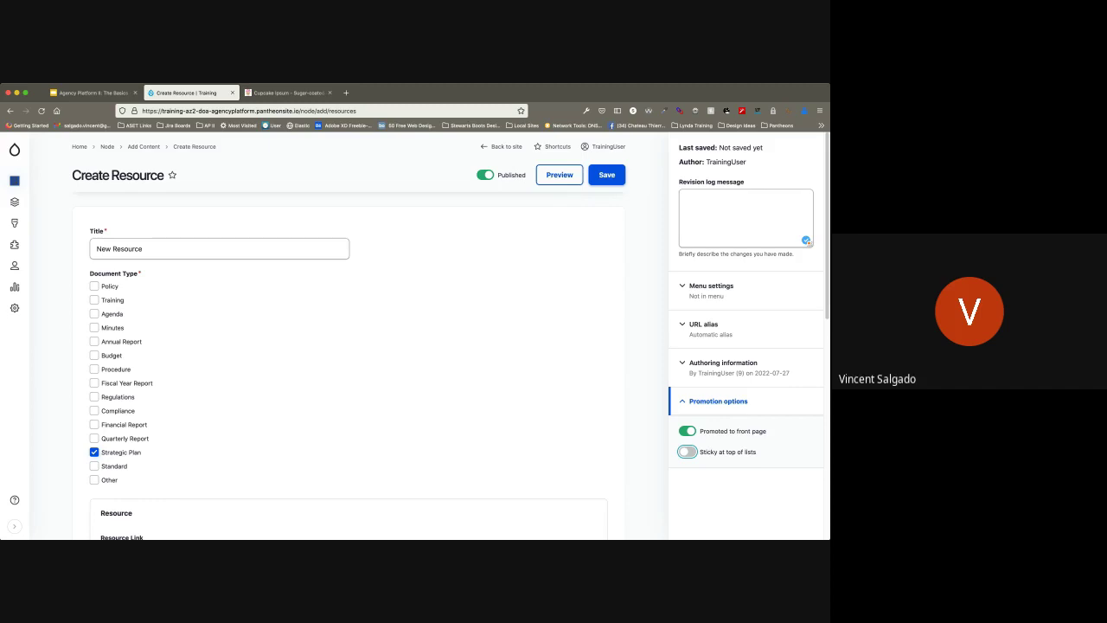
key(space)
key(space)
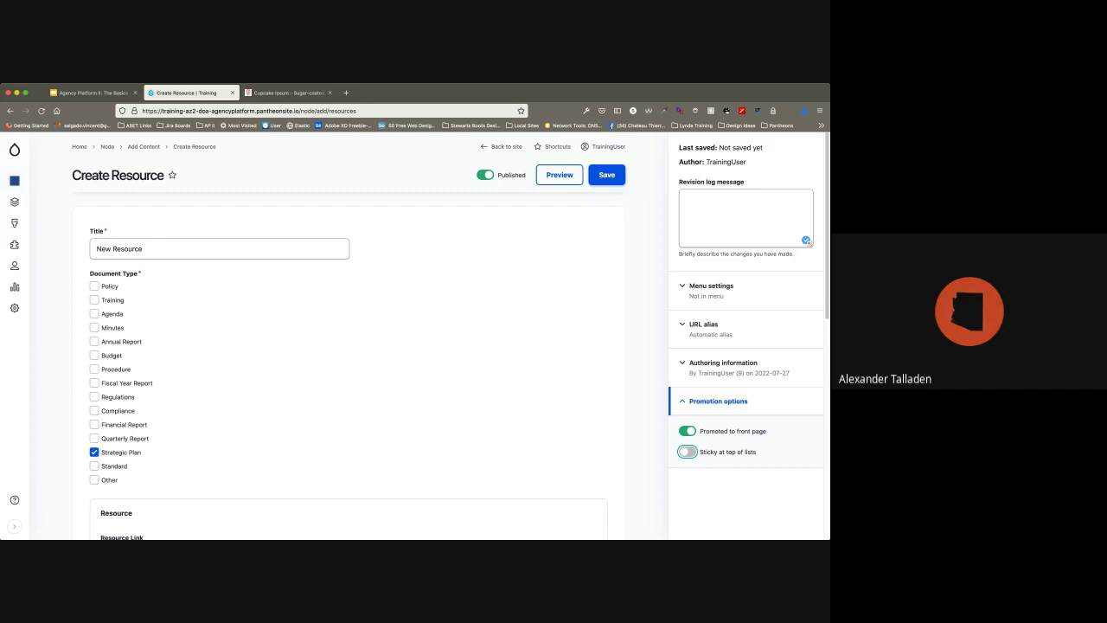
Step: Review the Create Resource form once more and save the new resource
scroll(346, 346, down, 4)
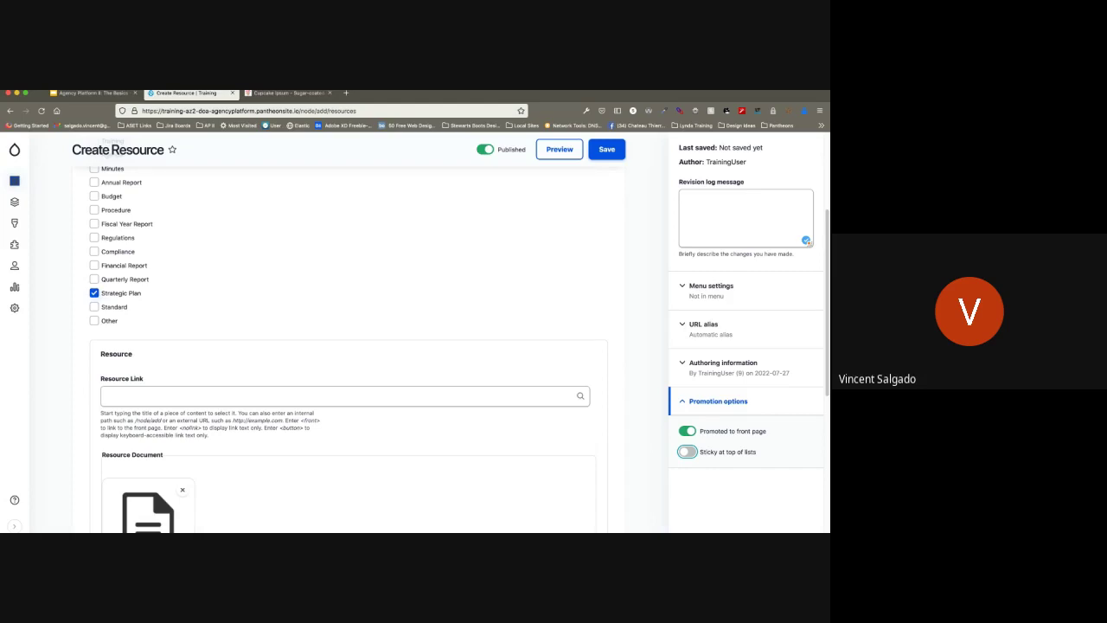
scroll(346, 346, up, 5)
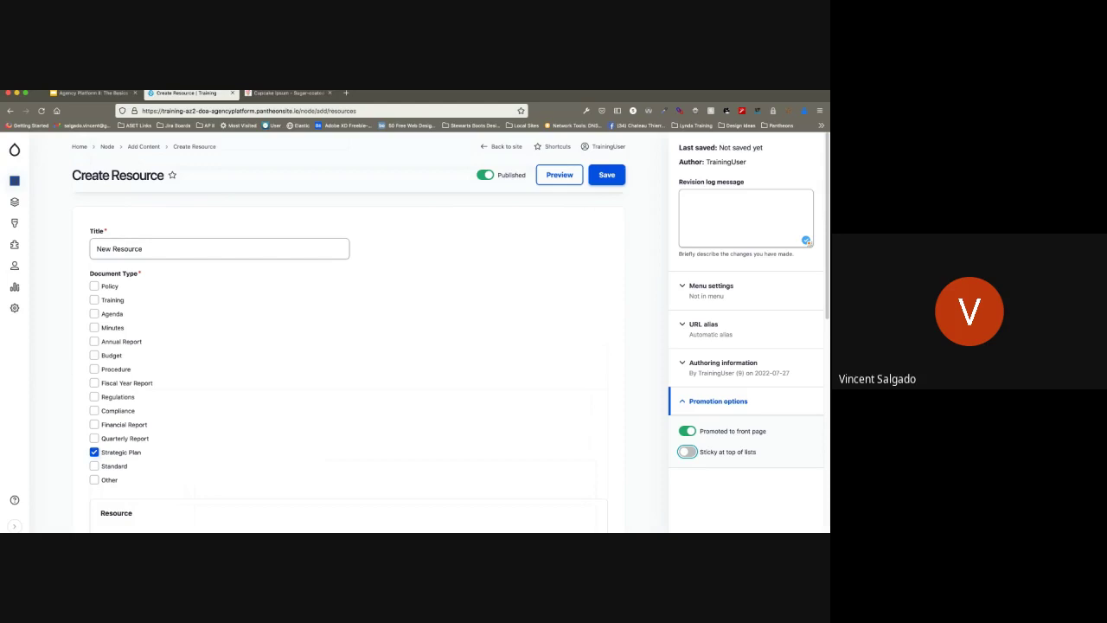
click(606, 174)
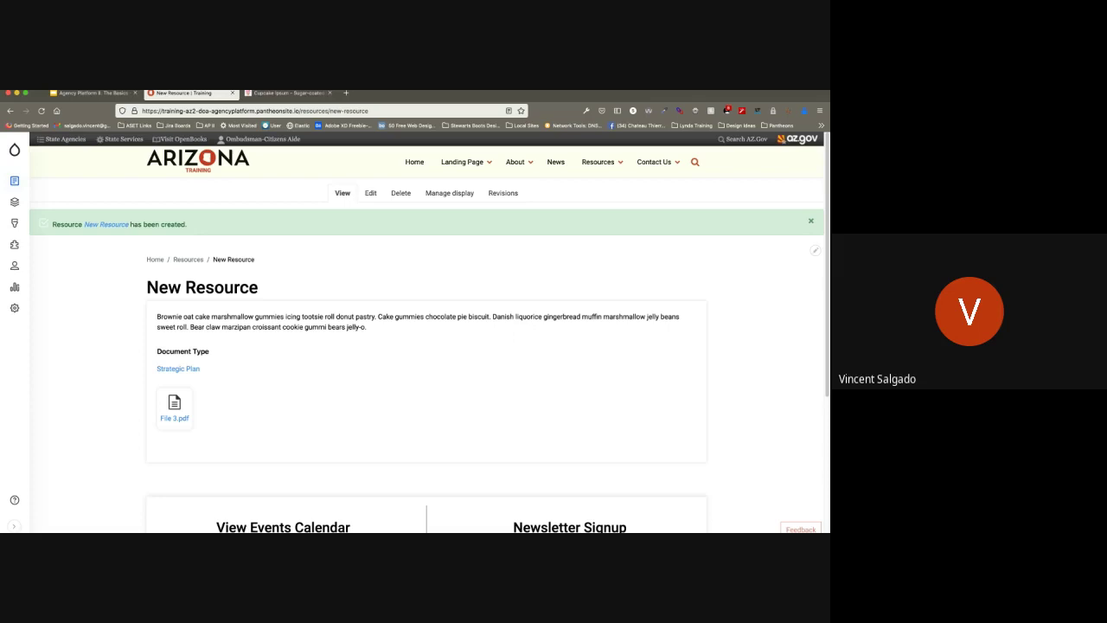
Step: Go to the site's Resources listing, open the PDF linked from New Resource, and return to the listing
click(597, 161)
scroll(426, 346, down, 2)
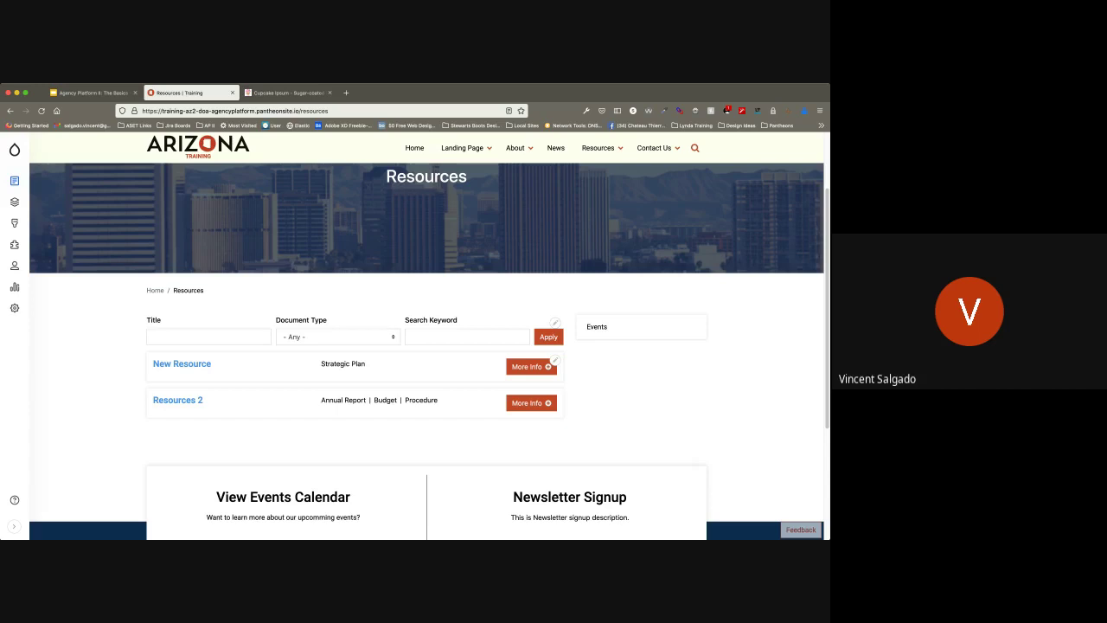
click(182, 365)
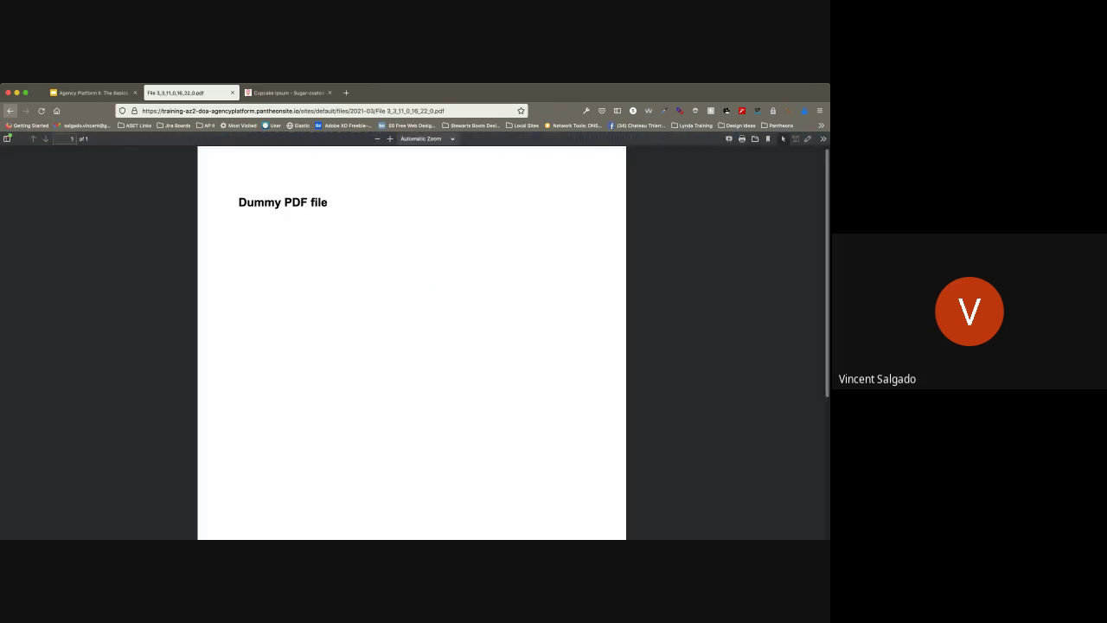
click(9, 111)
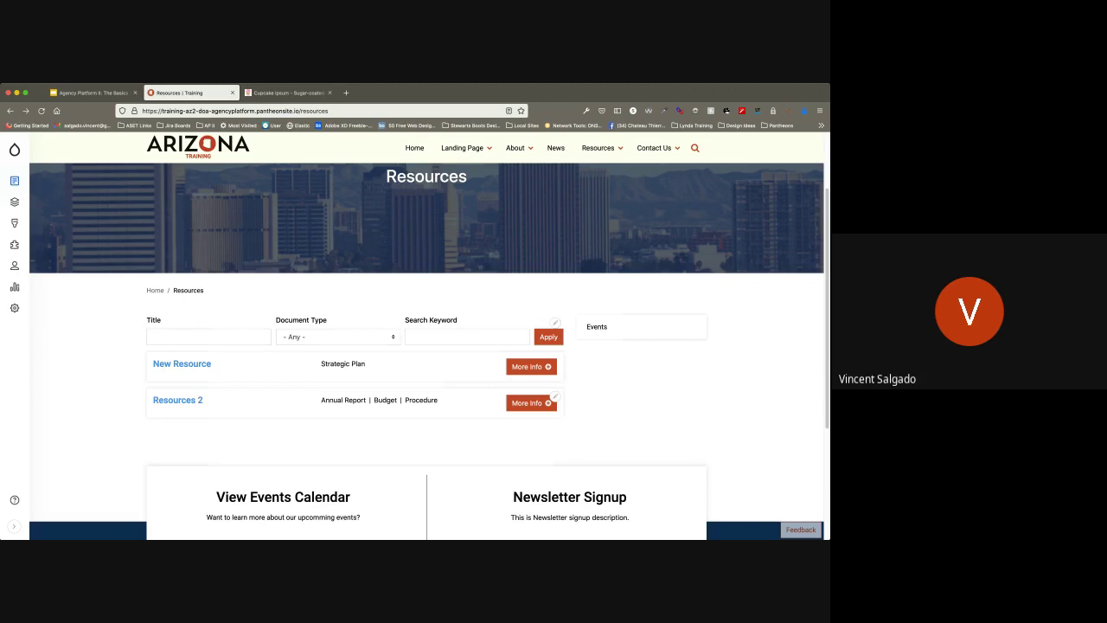
Step: Expand, collapse and re-expand the More Info section of New Resource, highlighting its description text
click(531, 367)
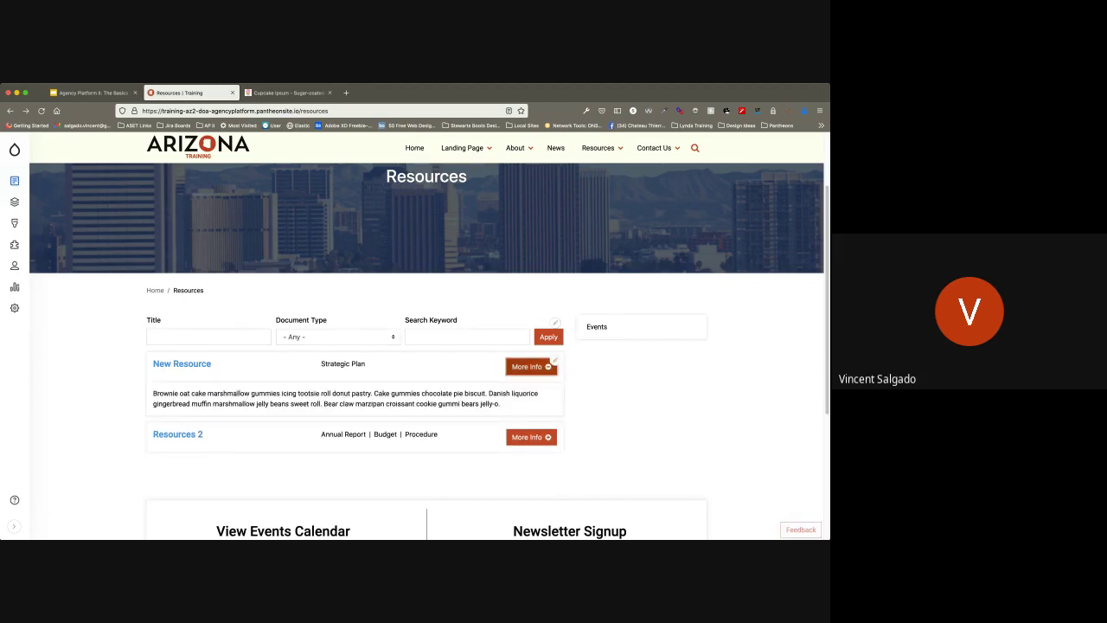
triple_click(346, 397)
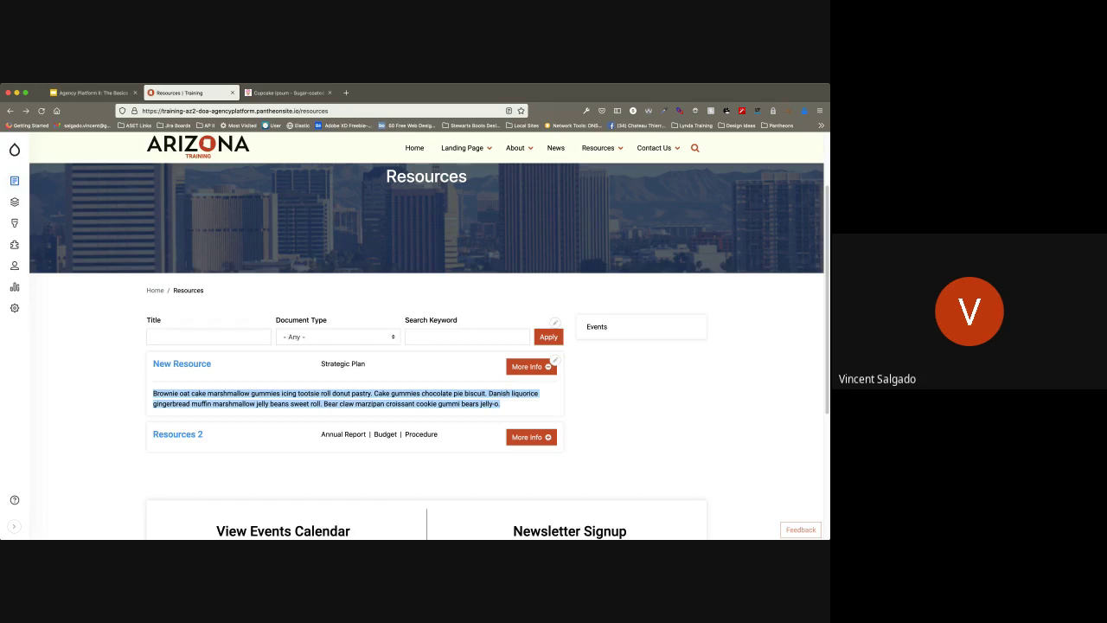
click(346, 398)
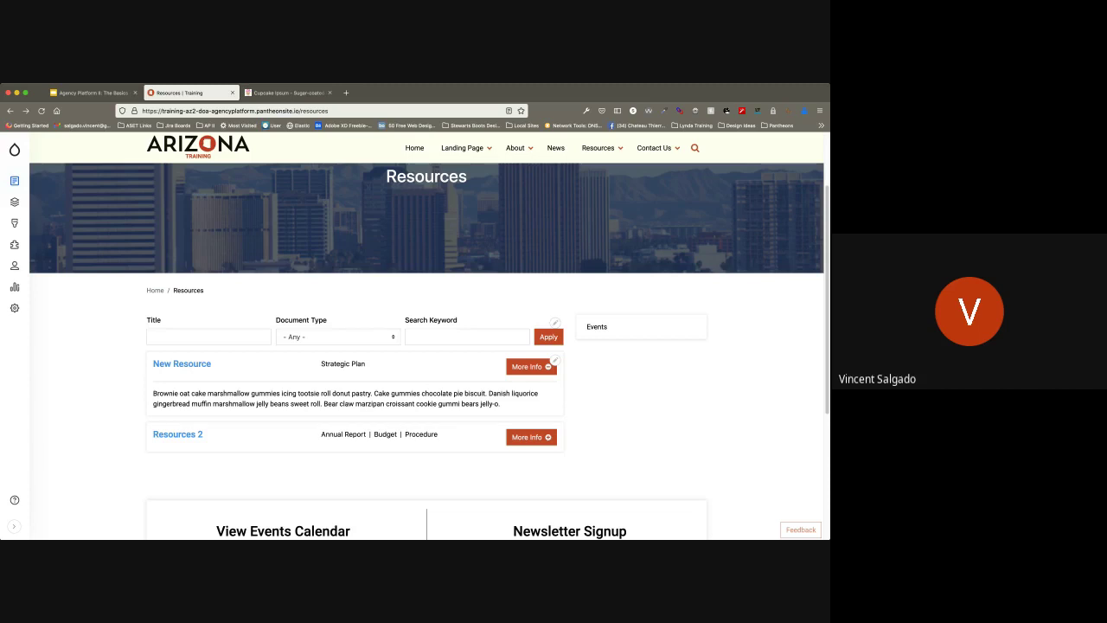
click(532, 367)
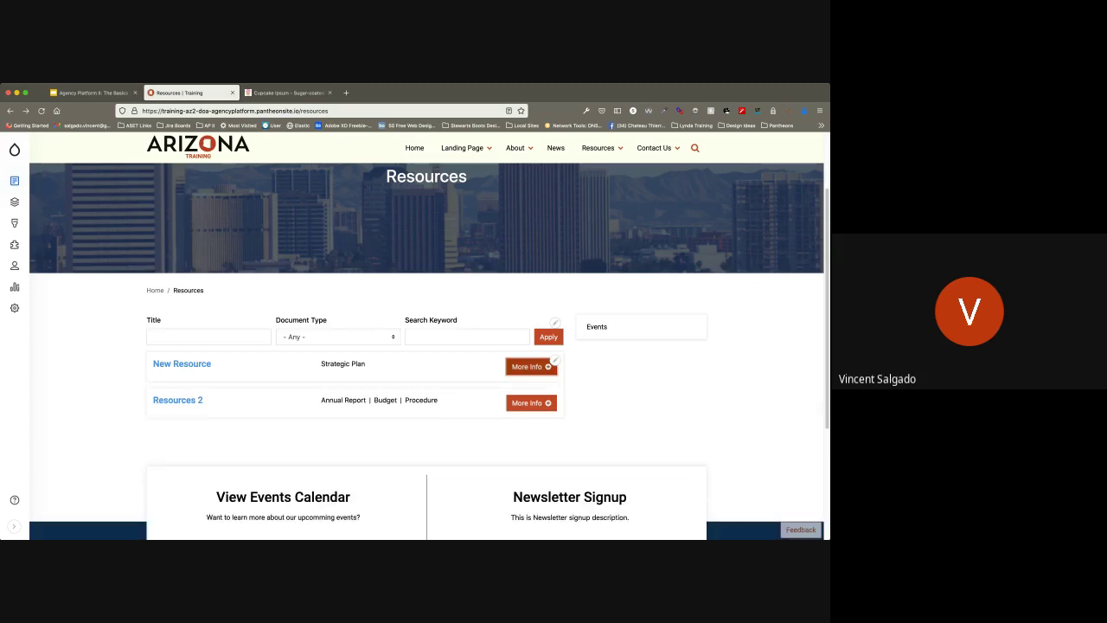
click(532, 366)
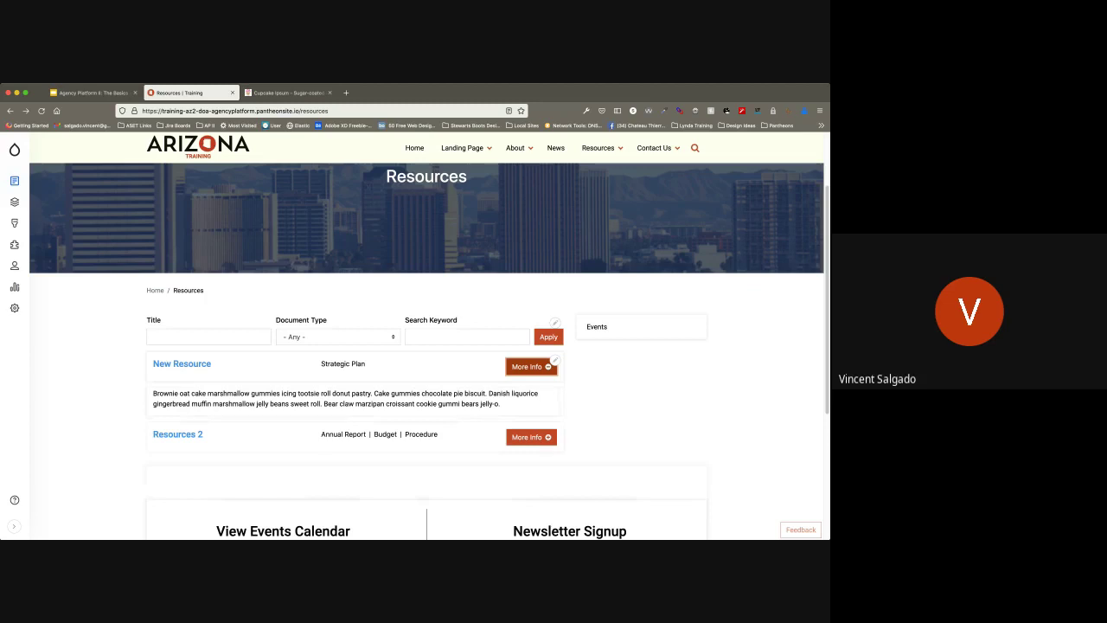
triple_click(346, 398)
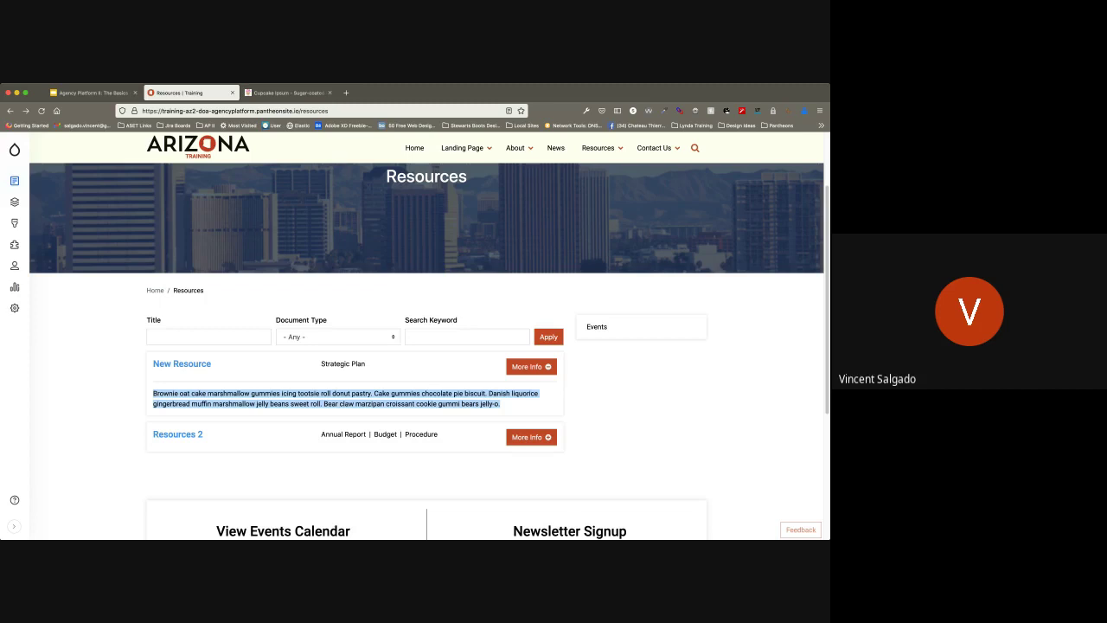
Step: View the PDF linked from New Resource again, return to the Resources listing, and switch away from the browser
click(182, 363)
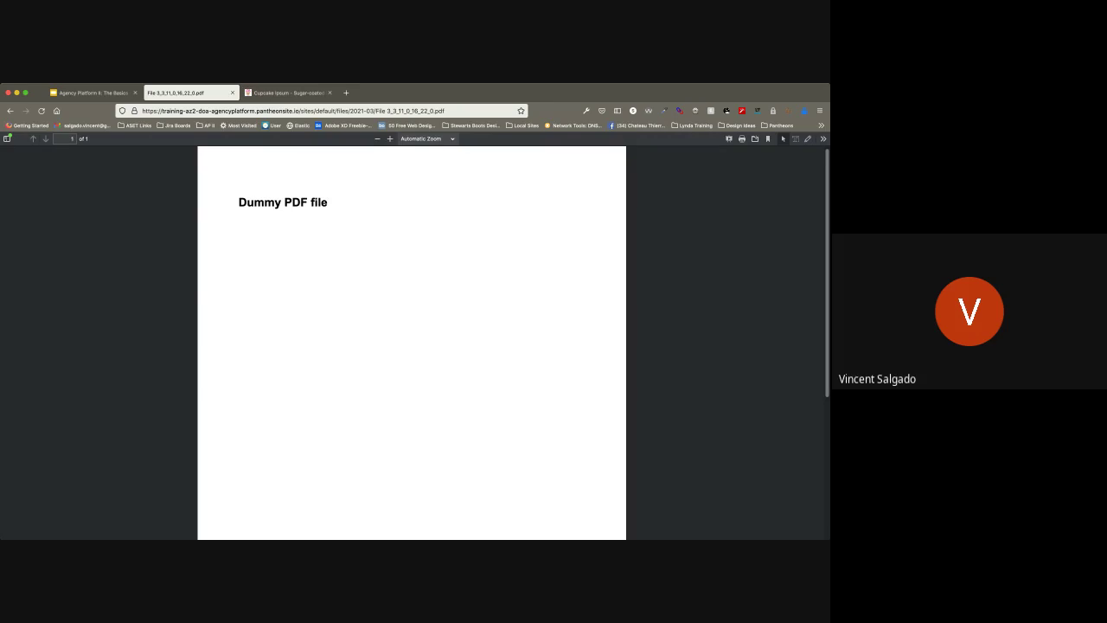
key(super+Left)
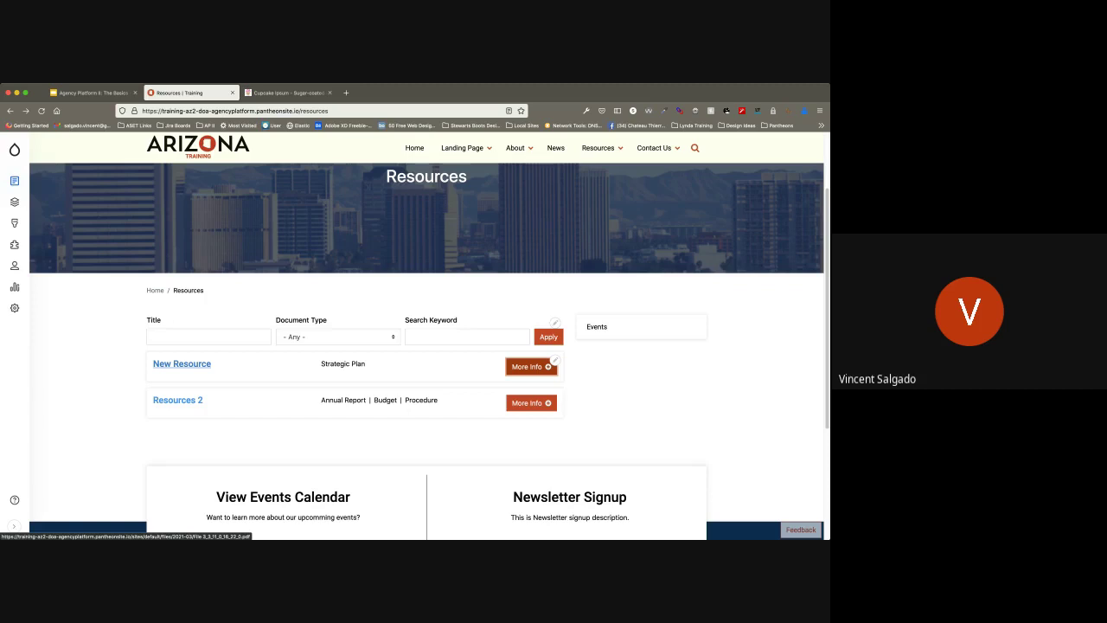
click(530, 367)
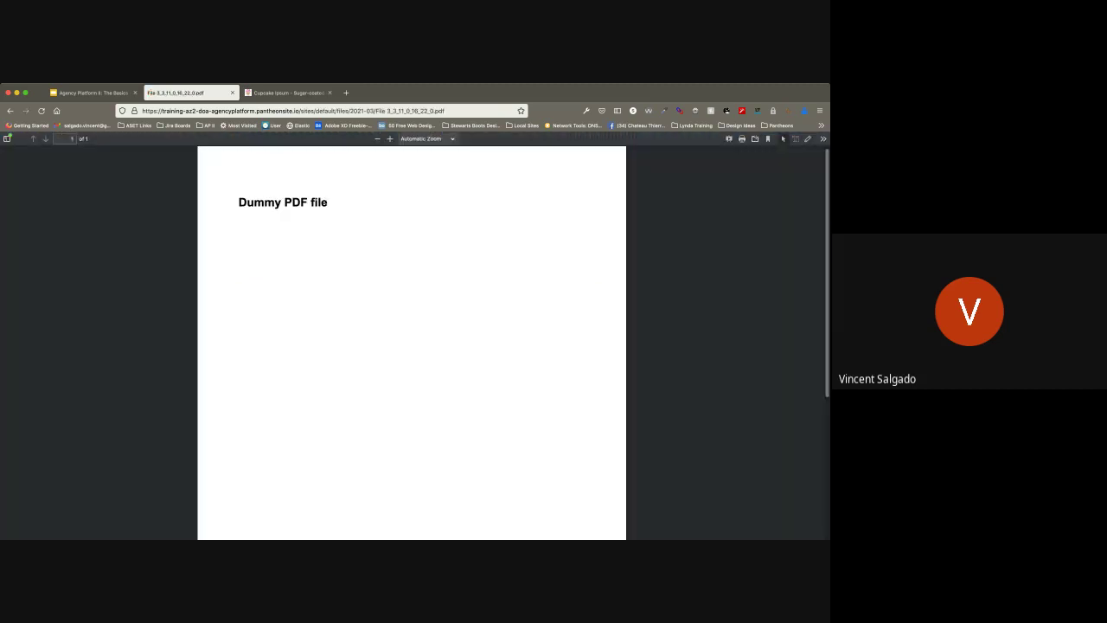
key(super+Left)
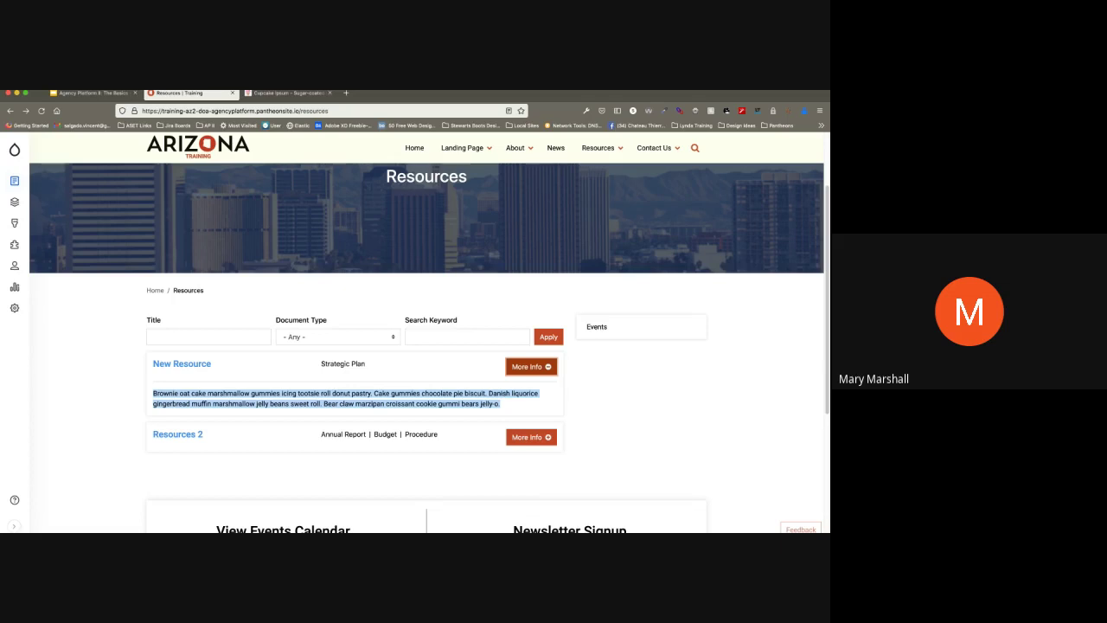
key(super+Tab)
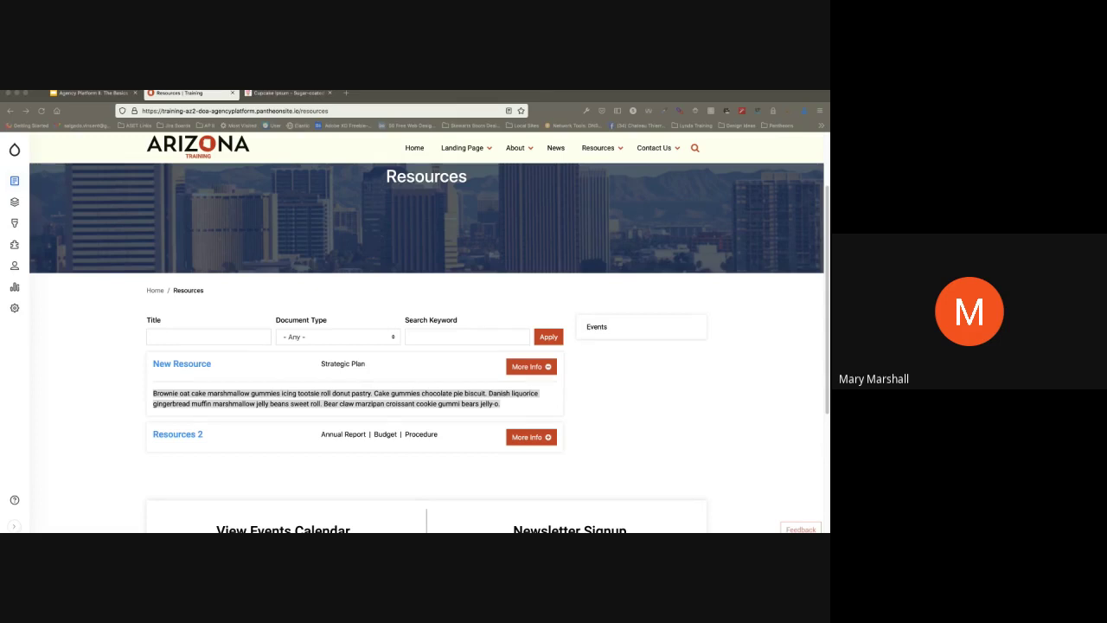
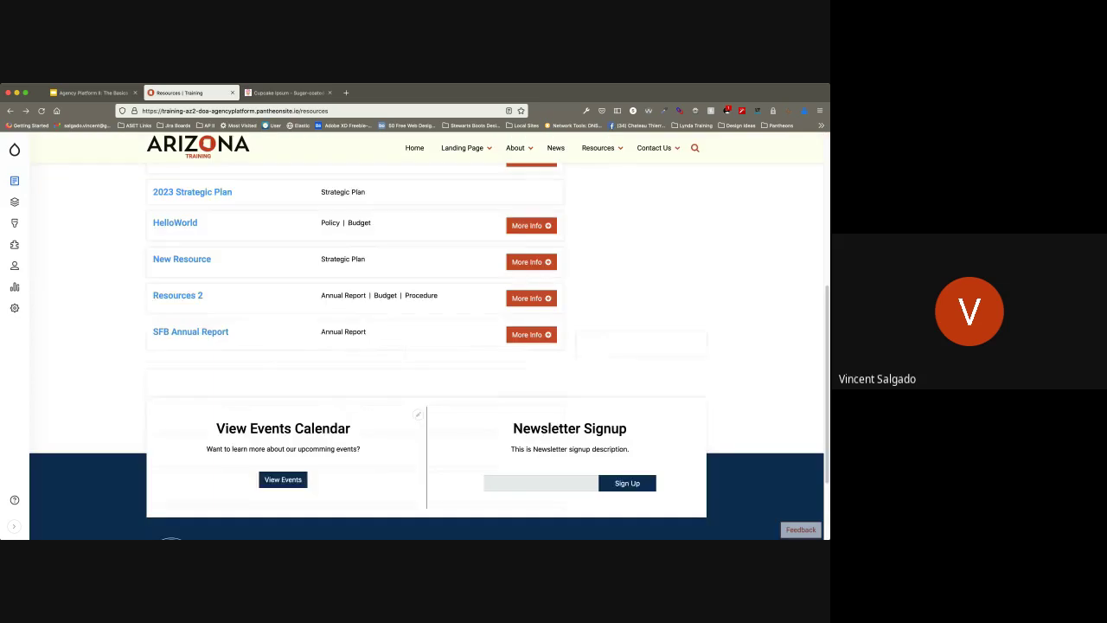
Step: Review the updated Resources listing and expand the descriptions of HelloWorld, New Resource and 2022 Survey Result
scroll(426, 346, up, 3)
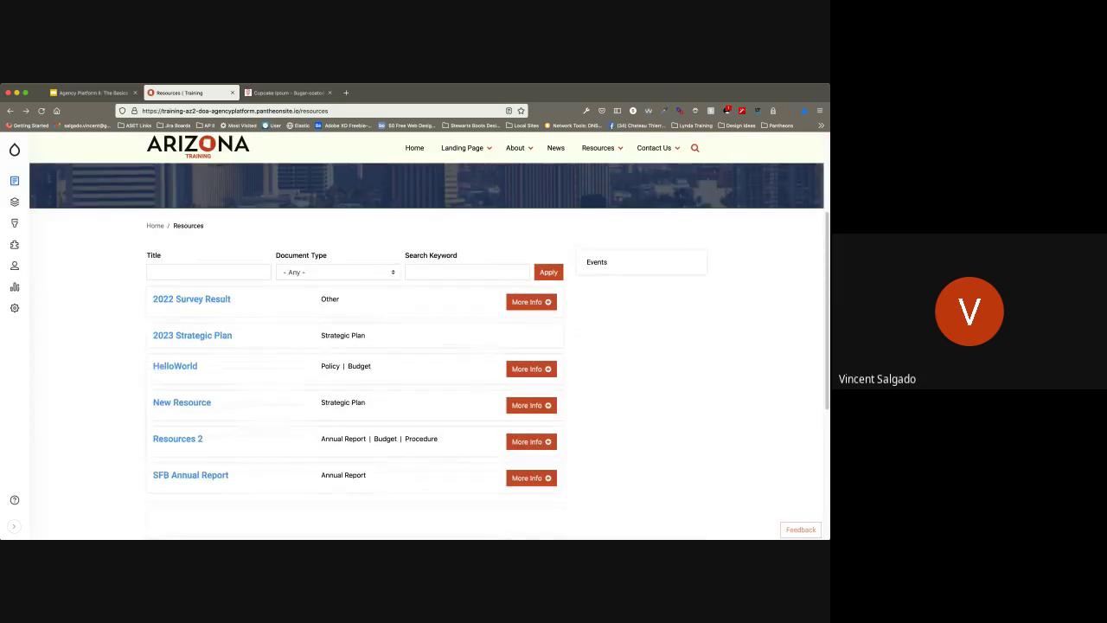
scroll(427, 346, up, 1)
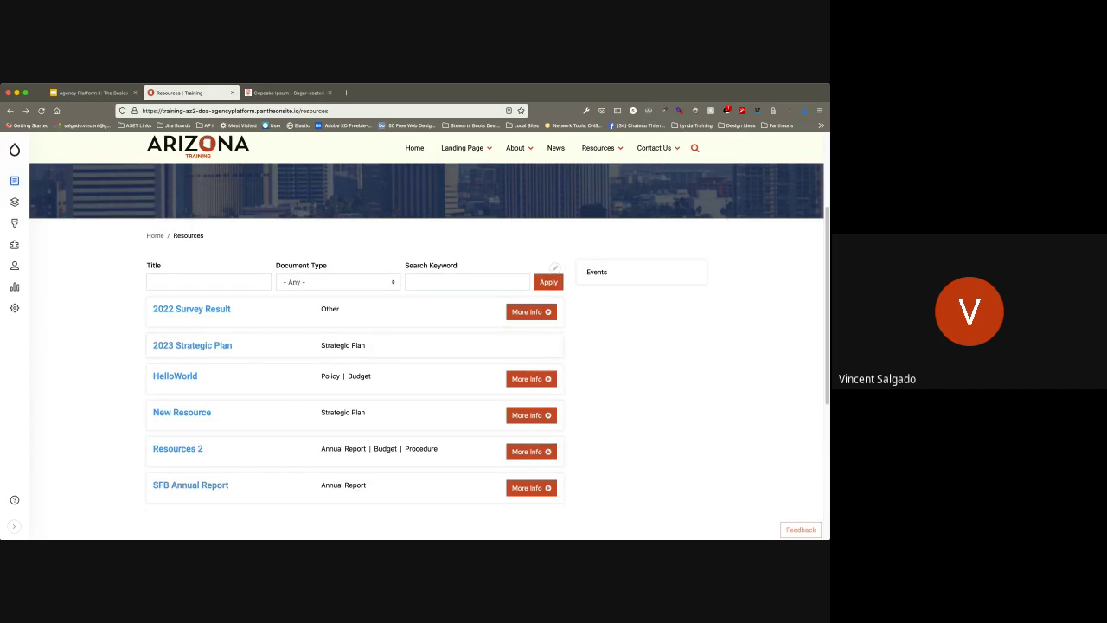
drag(366, 345, 321, 345)
click(530, 379)
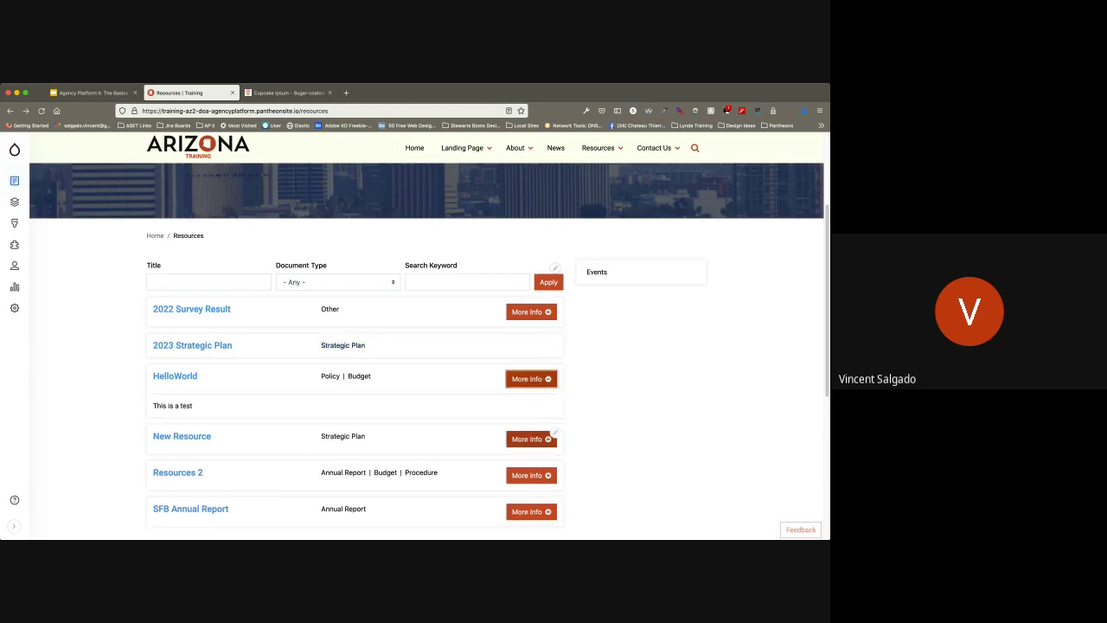
click(530, 438)
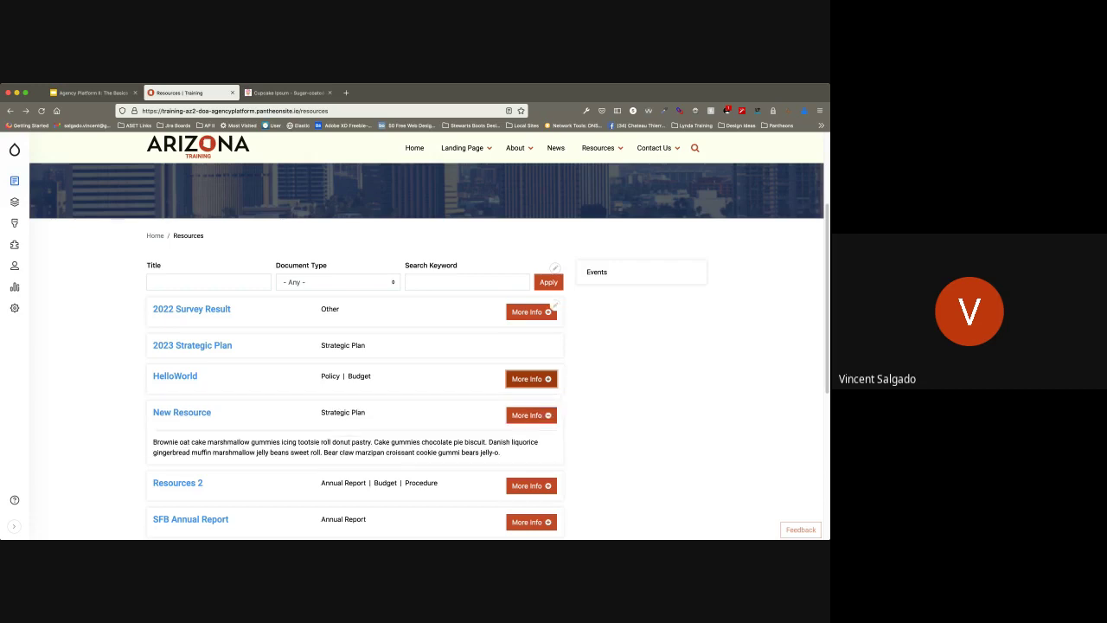
click(530, 311)
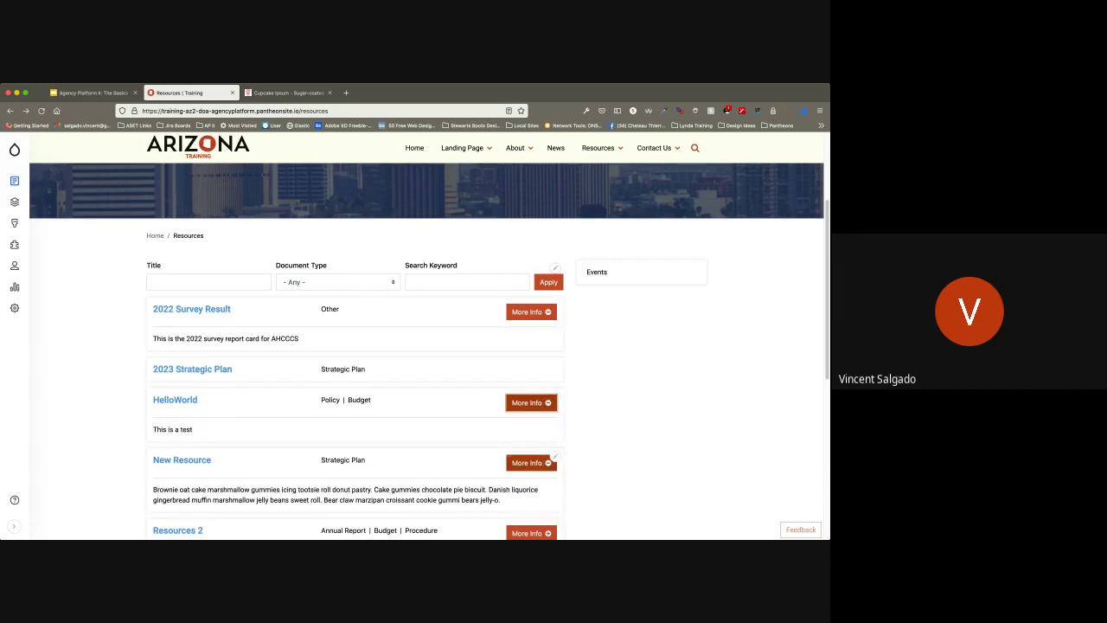
Step: Look through the expanded resource entries and download the file linked from 2022 Survey Result
scroll(430, 351, down, 1)
scroll(177, 366, down, 3)
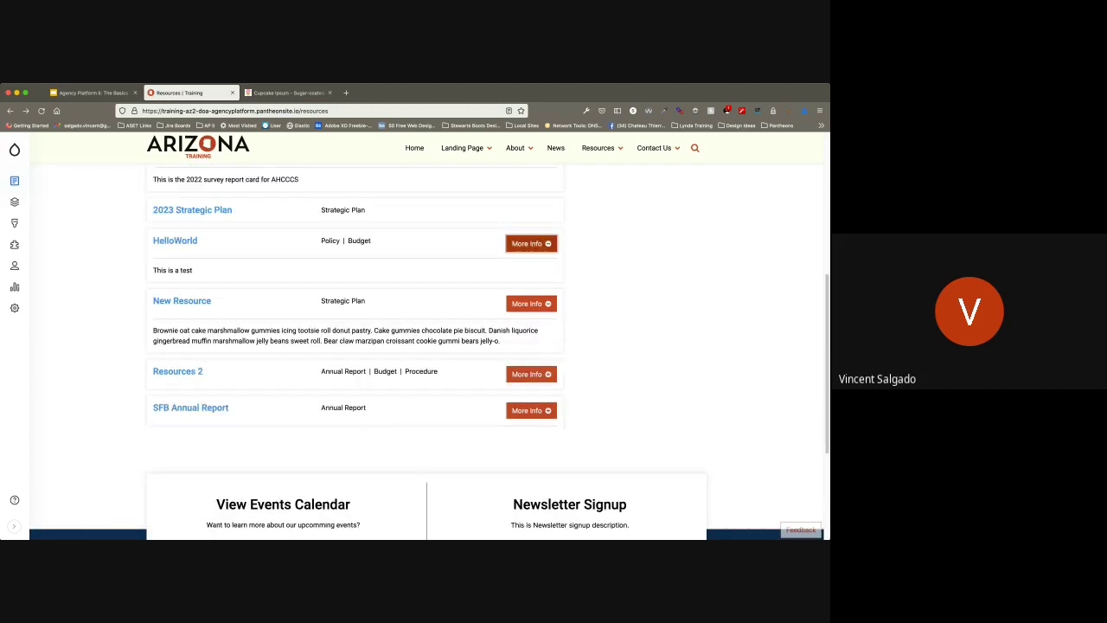
scroll(177, 367, up, 2)
scroll(177, 363, up, 2)
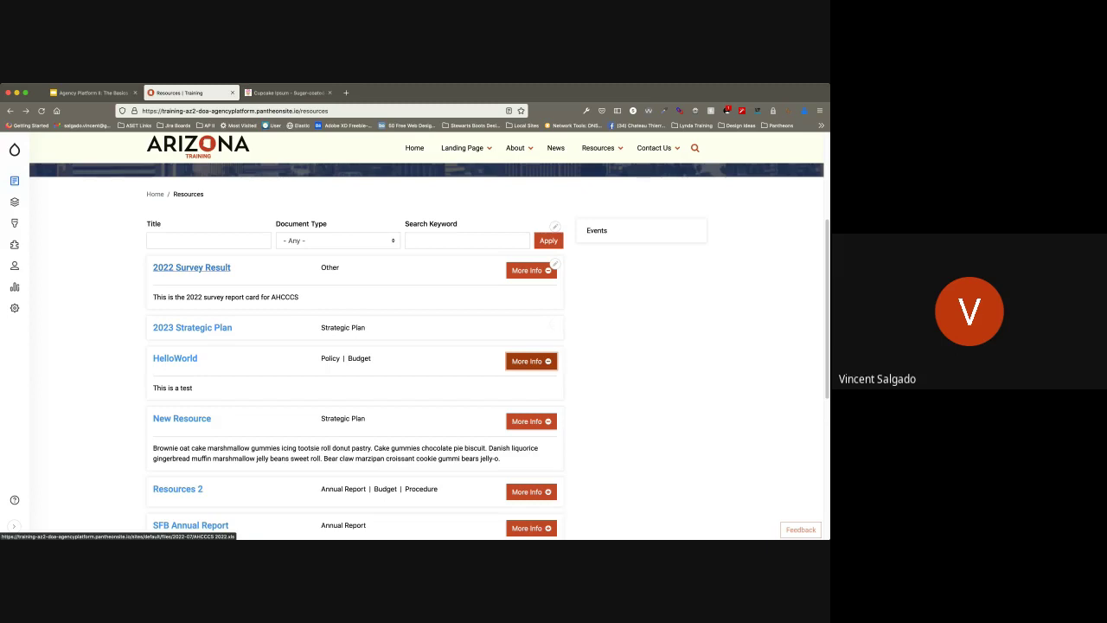
click(191, 267)
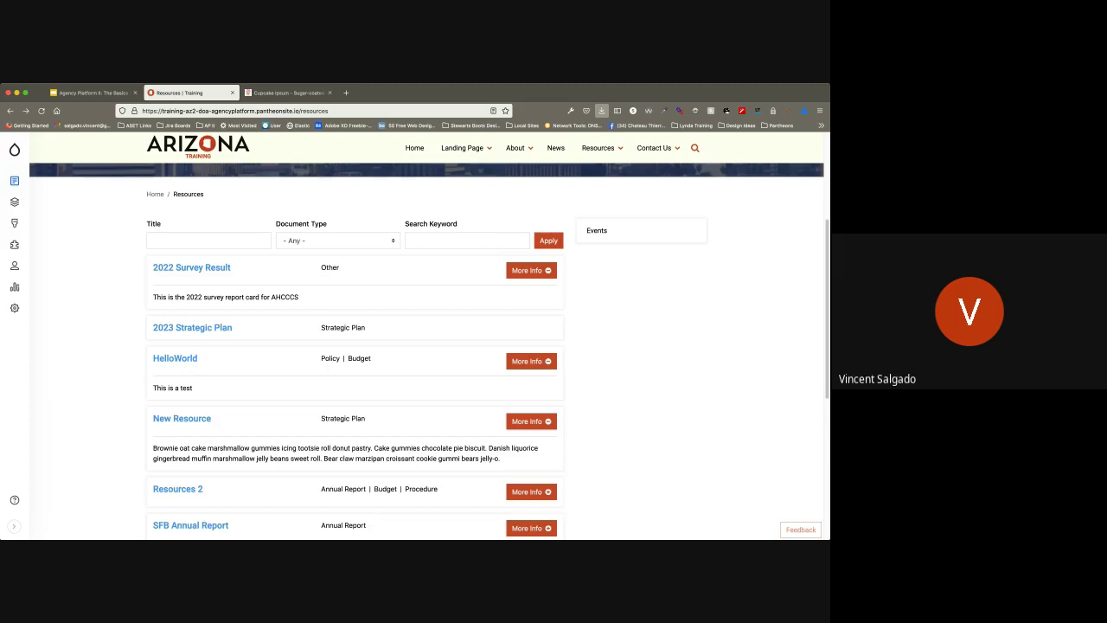
Step: Review the whole Resources page from its footer to the header banner and back to the list entries
scroll(427, 346, down, 5)
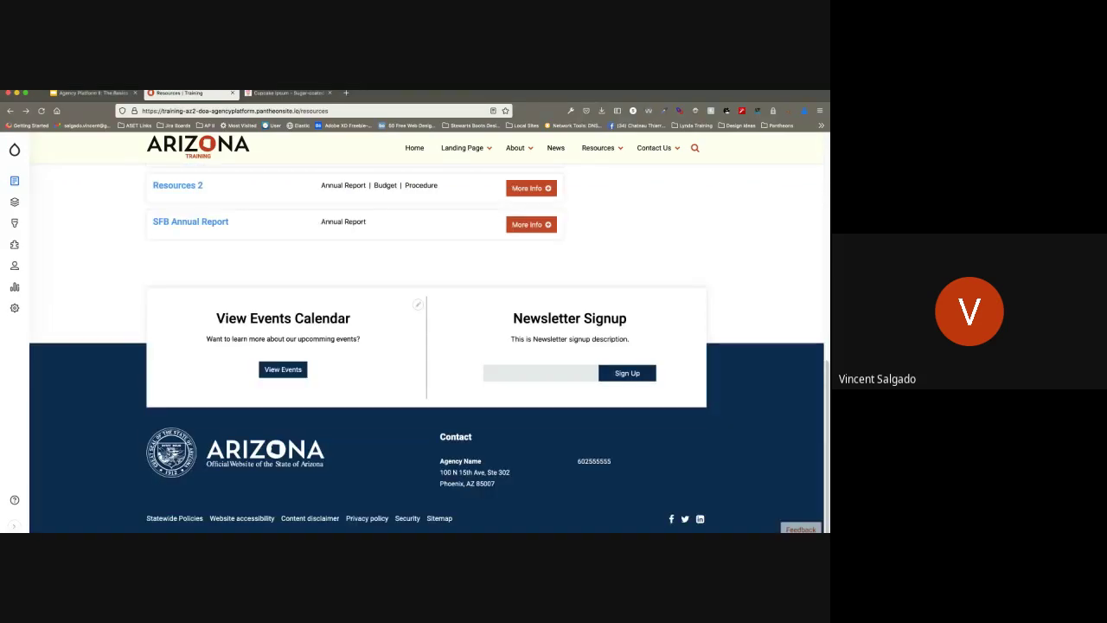
scroll(426, 346, up, 10)
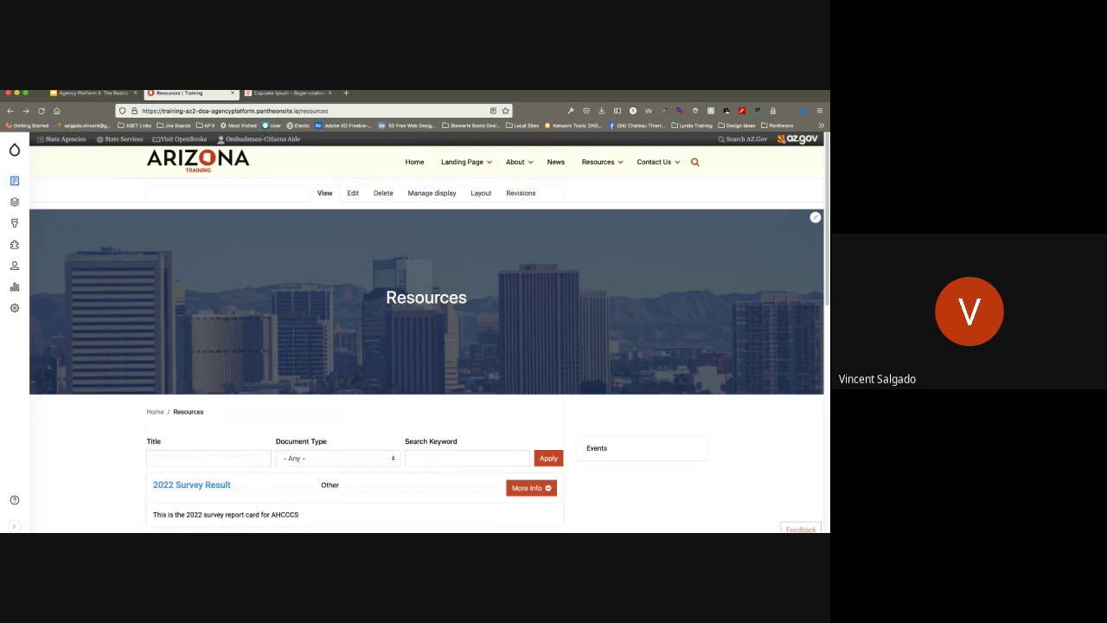
scroll(426, 346, down, 10)
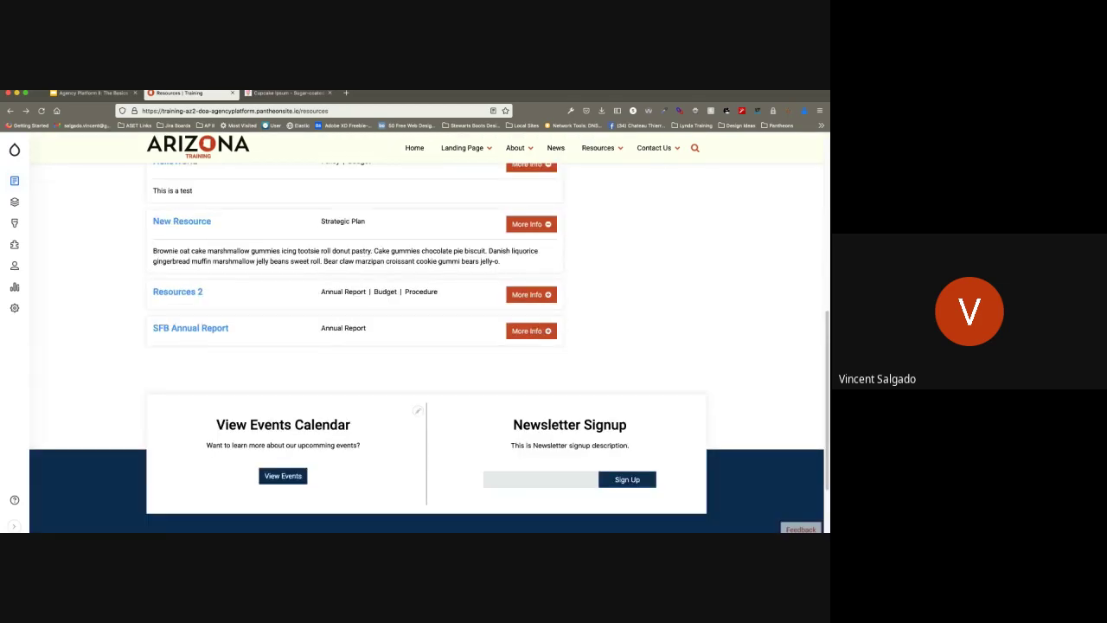
Step: Delete the New Resource entry from the Resources listing
scroll(427, 346, up, 5)
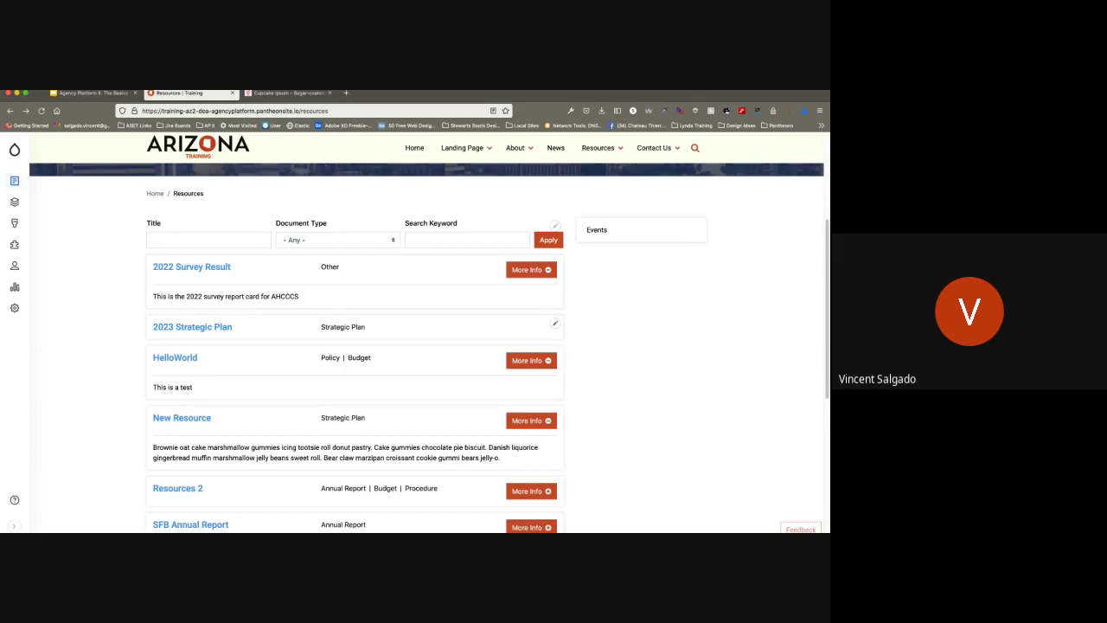
click(554, 355)
scroll(423, 346, down, 3)
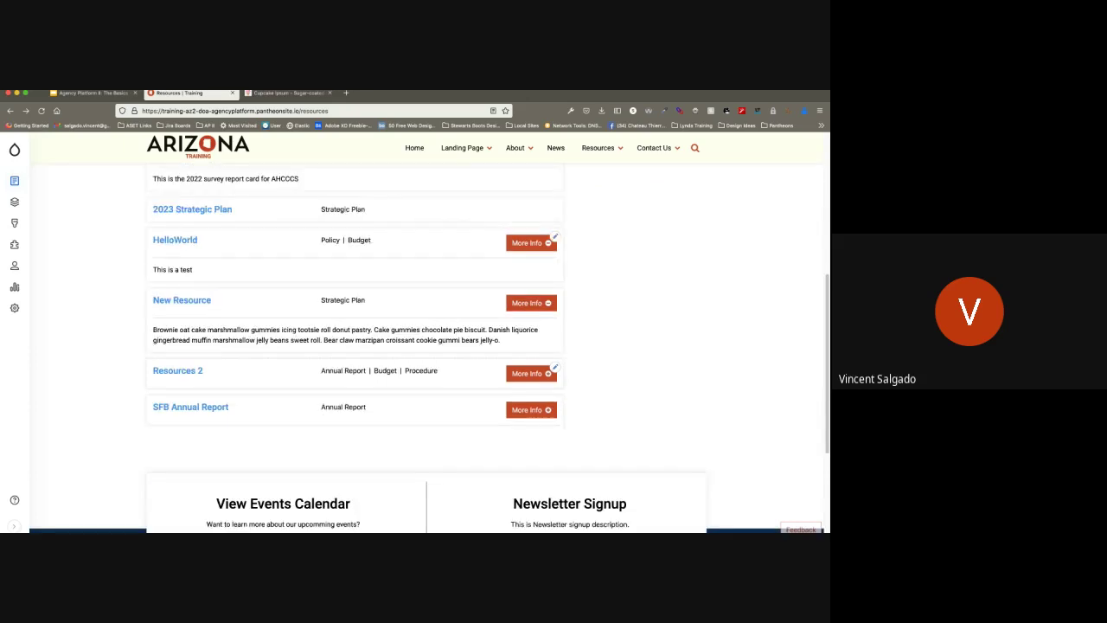
click(555, 296)
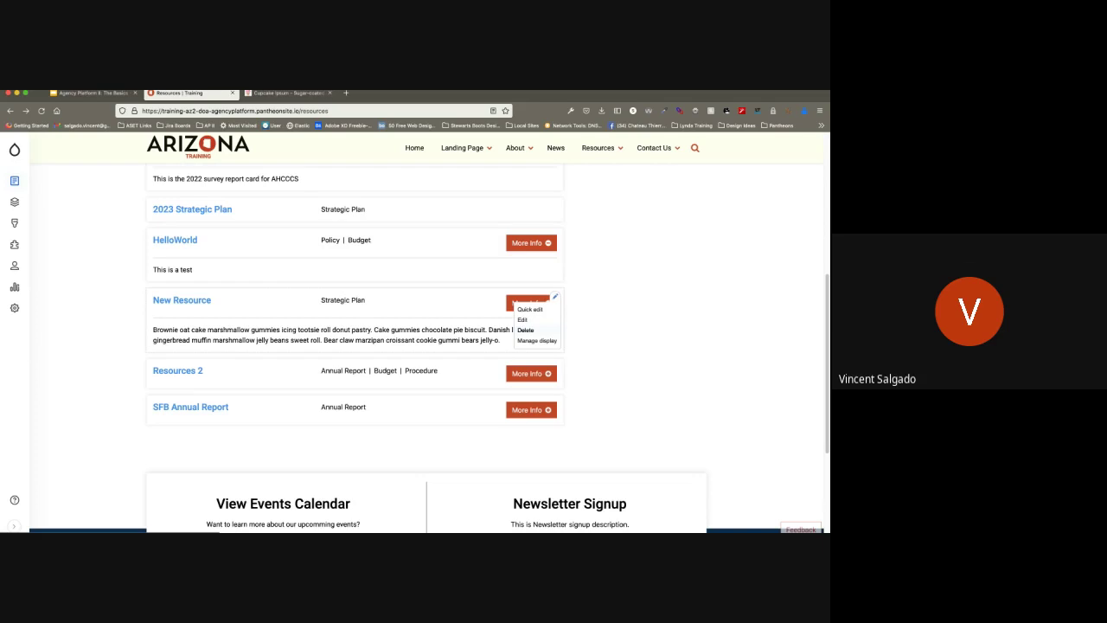
click(525, 330)
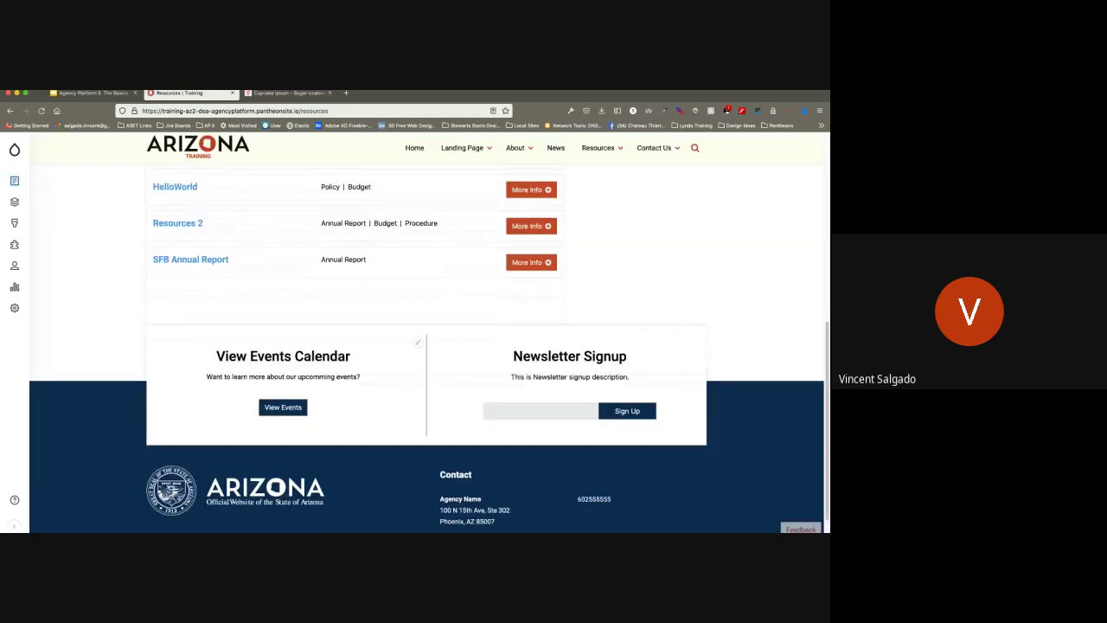
Step: Edit the 2022 Survey Result resource to add the Policy document type alongside Other, and save it
scroll(424, 346, up, 3)
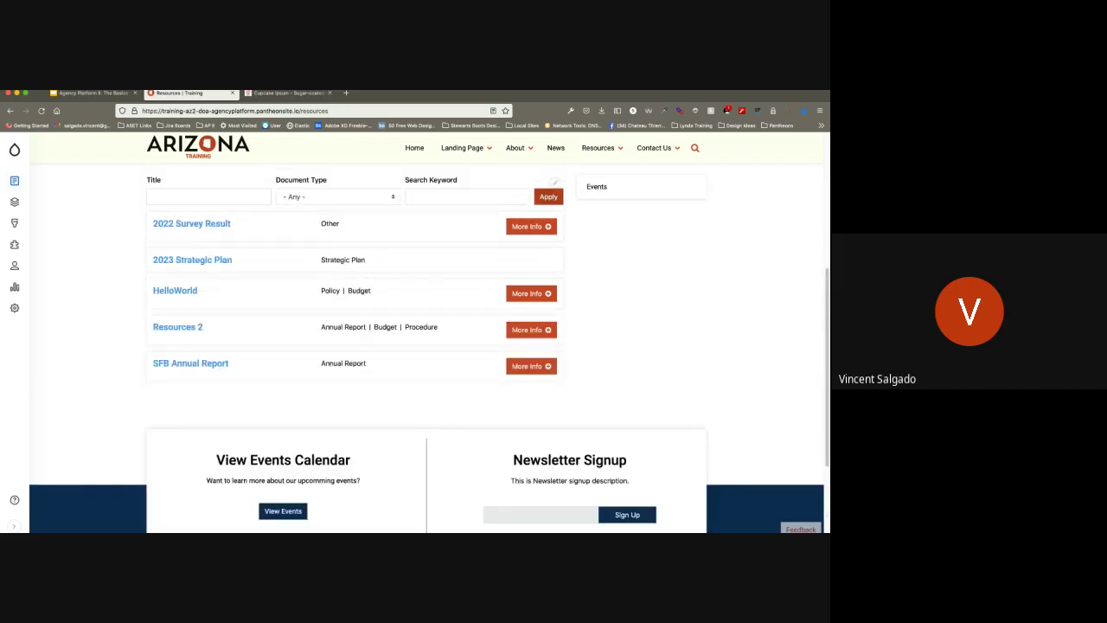
click(555, 220)
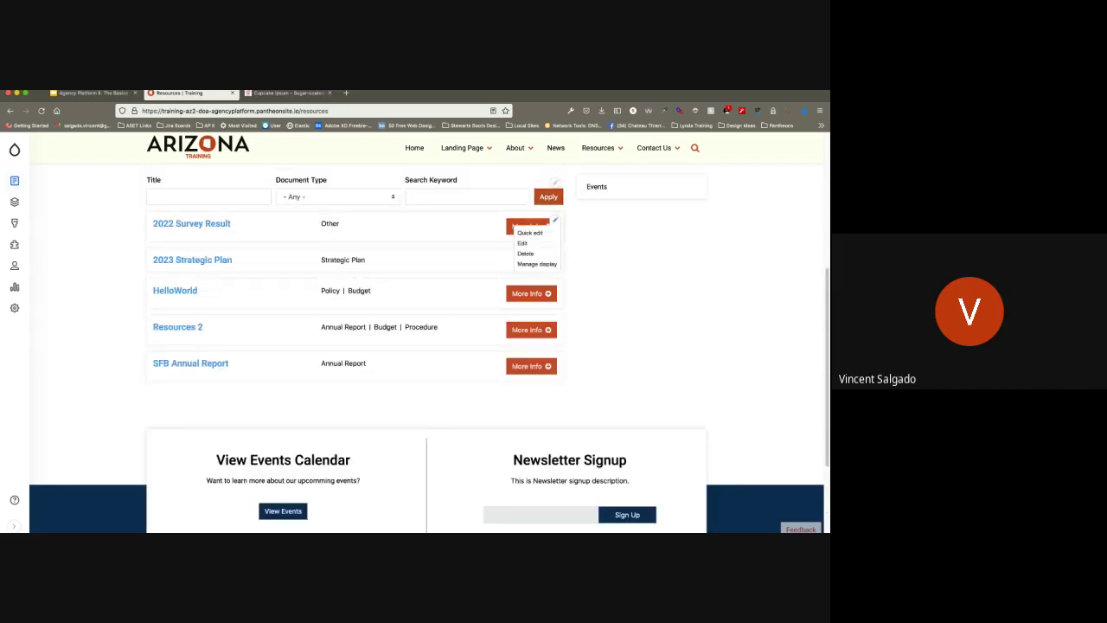
click(522, 243)
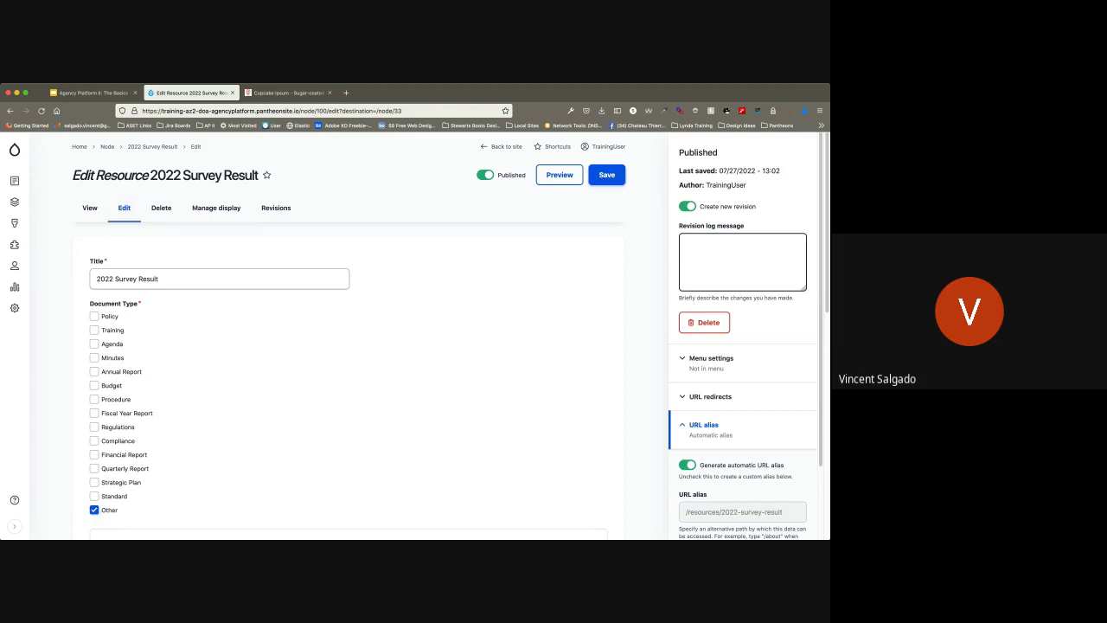
scroll(346, 346, down, 10)
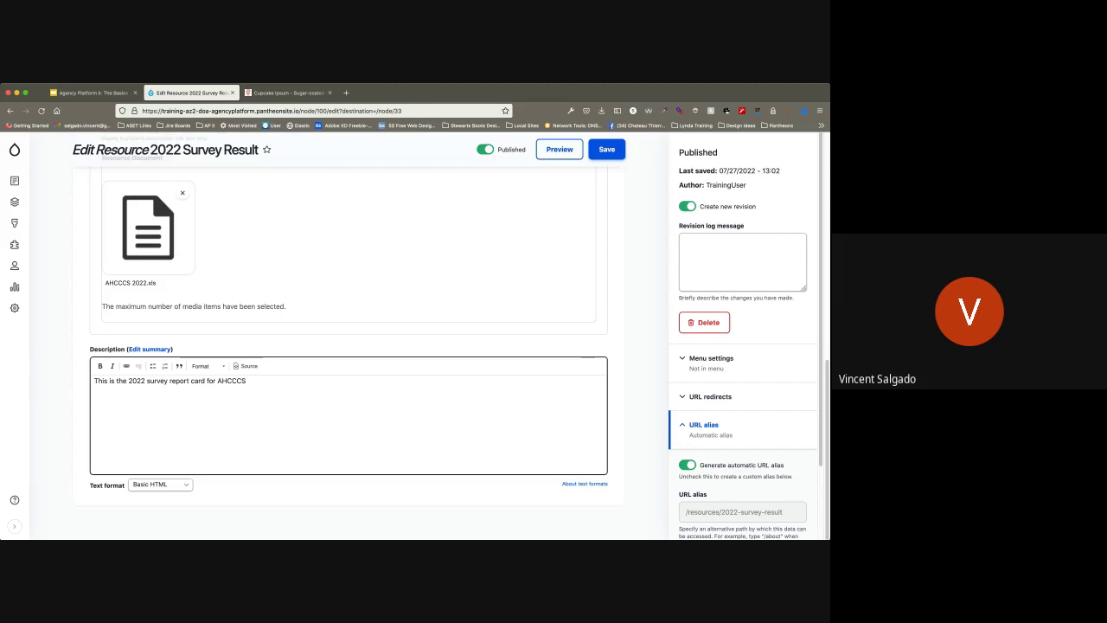
scroll(346, 346, up, 10)
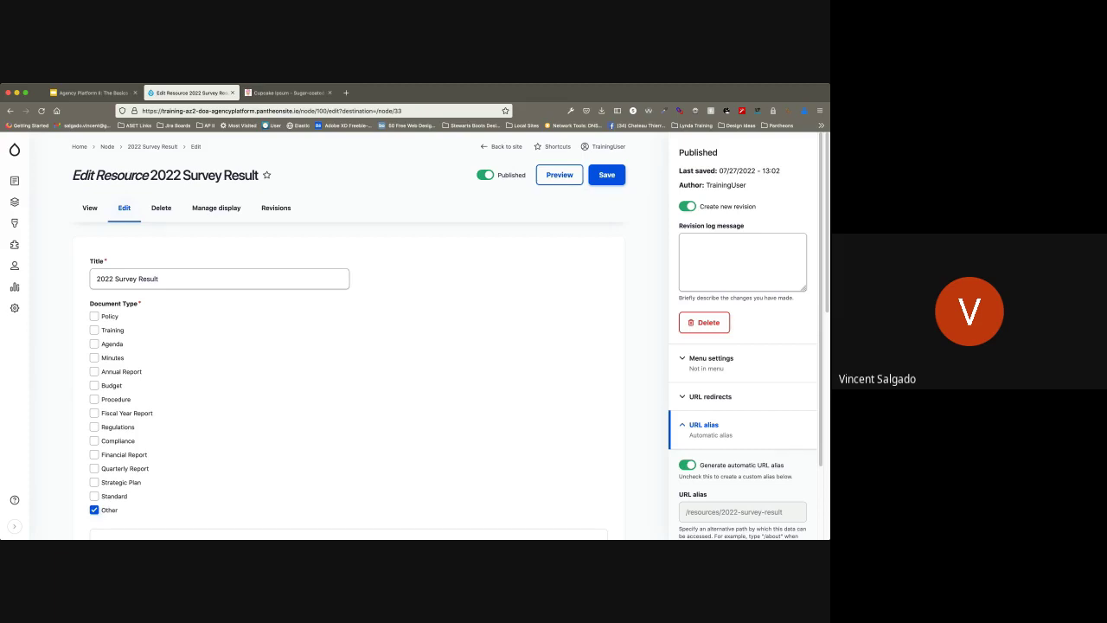
mouse_move(15, 150)
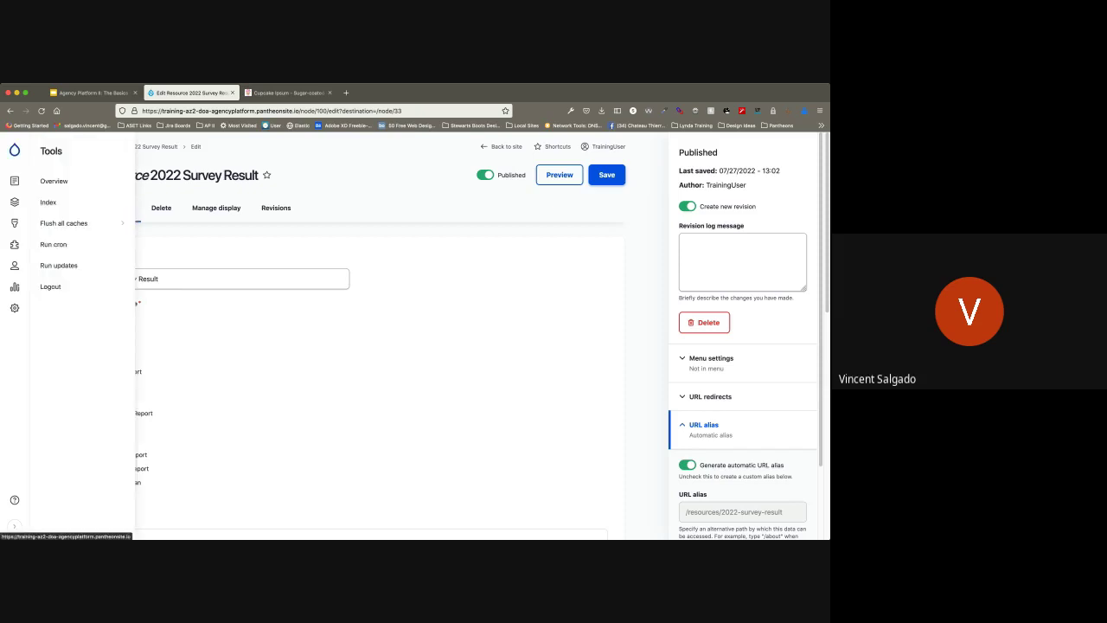
scroll(346, 346, down, 3)
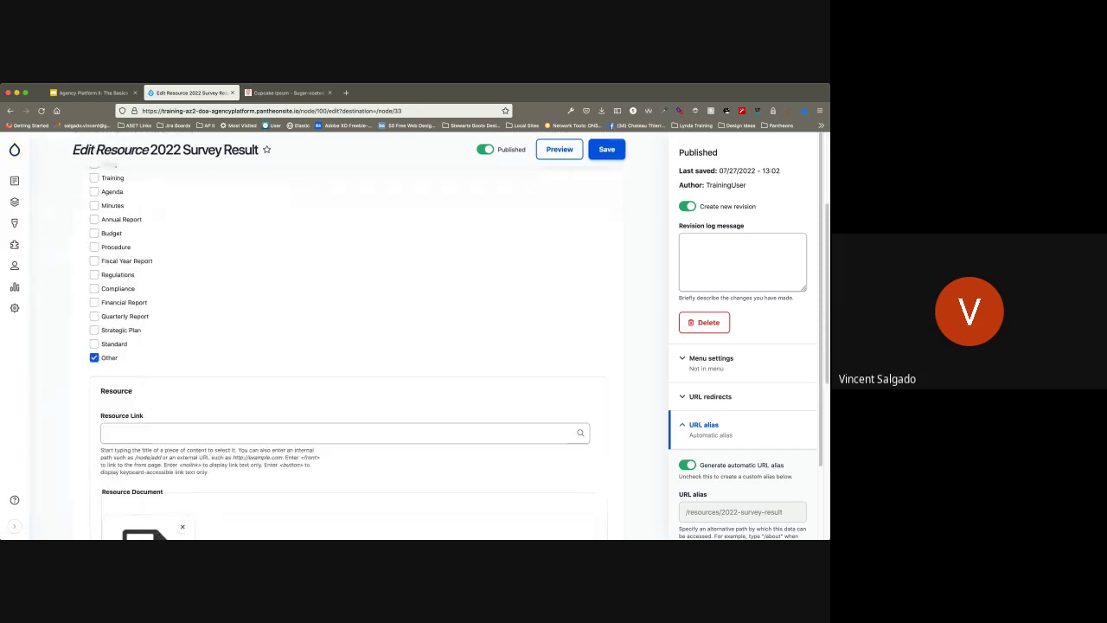
scroll(346, 346, up, 3)
click(95, 314)
scroll(95, 313, down, 1)
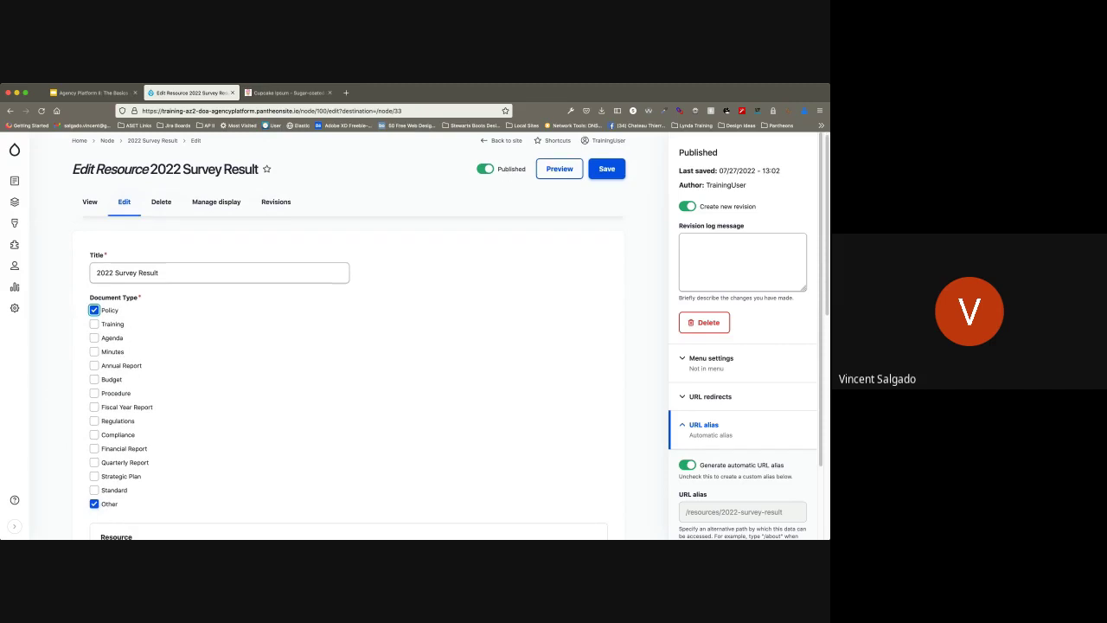
scroll(346, 346, up, 1)
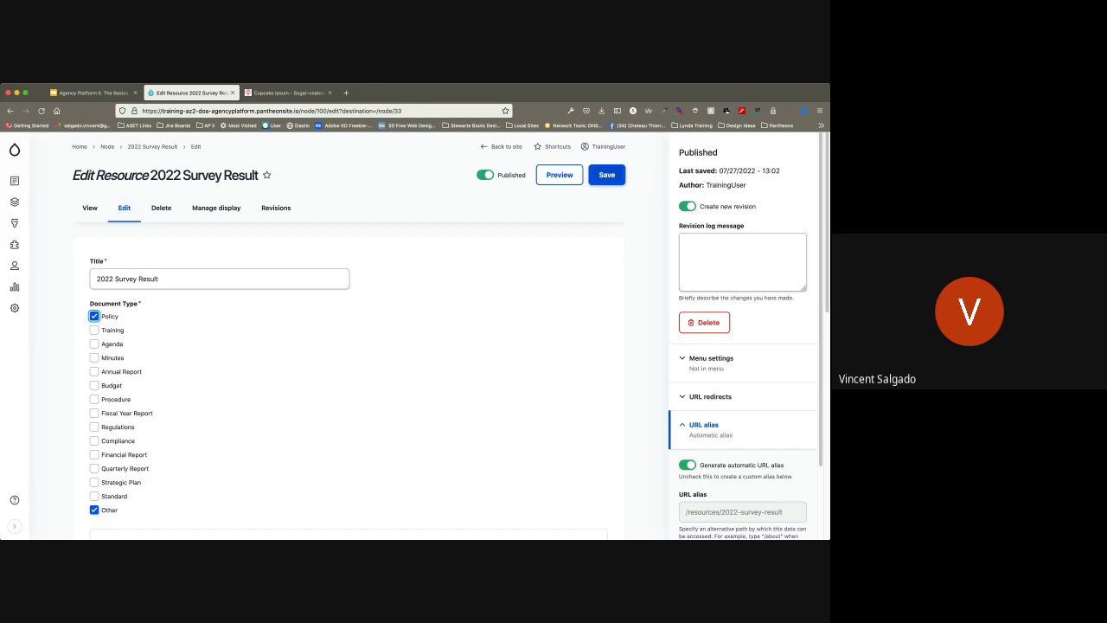
click(606, 175)
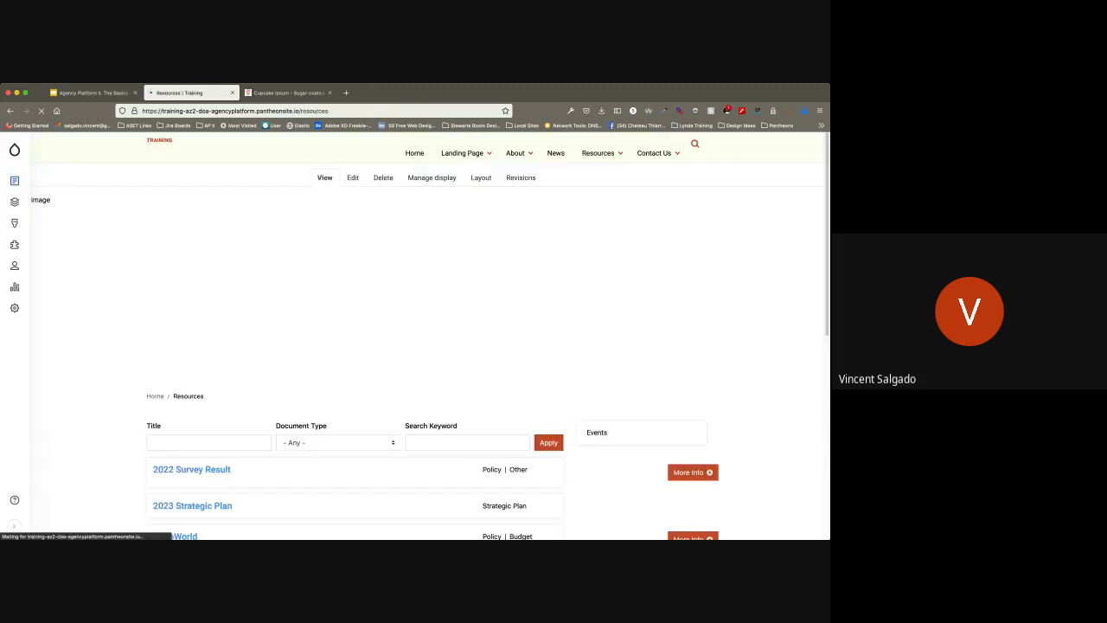
Step: Review the updated Resources listing, then start a new Event and set its category to Training
scroll(427, 346, down, 5)
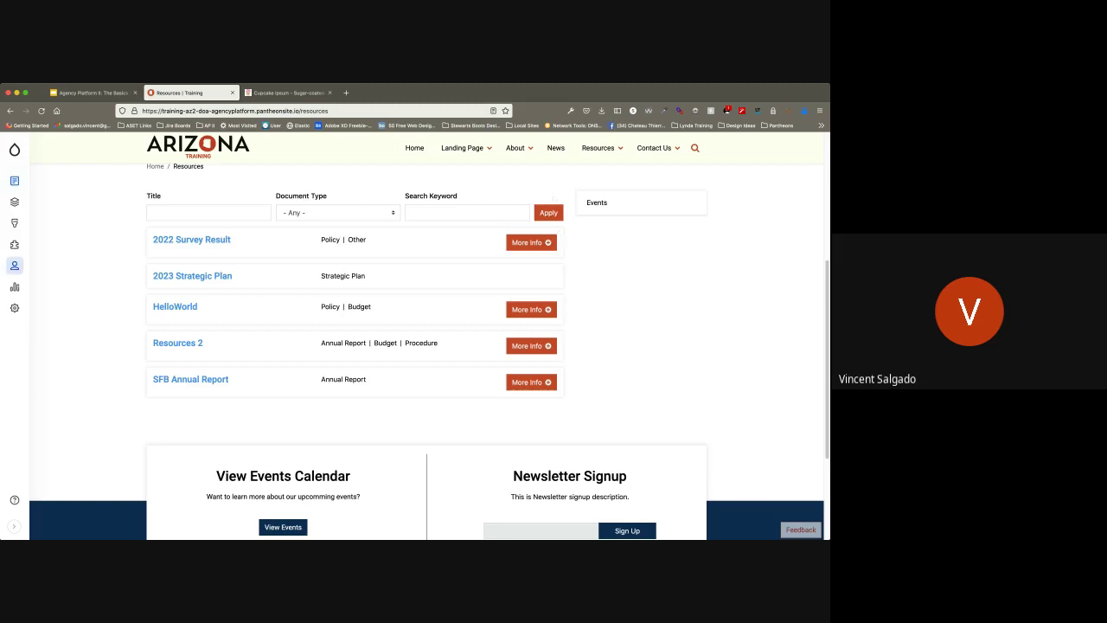
scroll(426, 346, up, 5)
scroll(426, 346, down, 4)
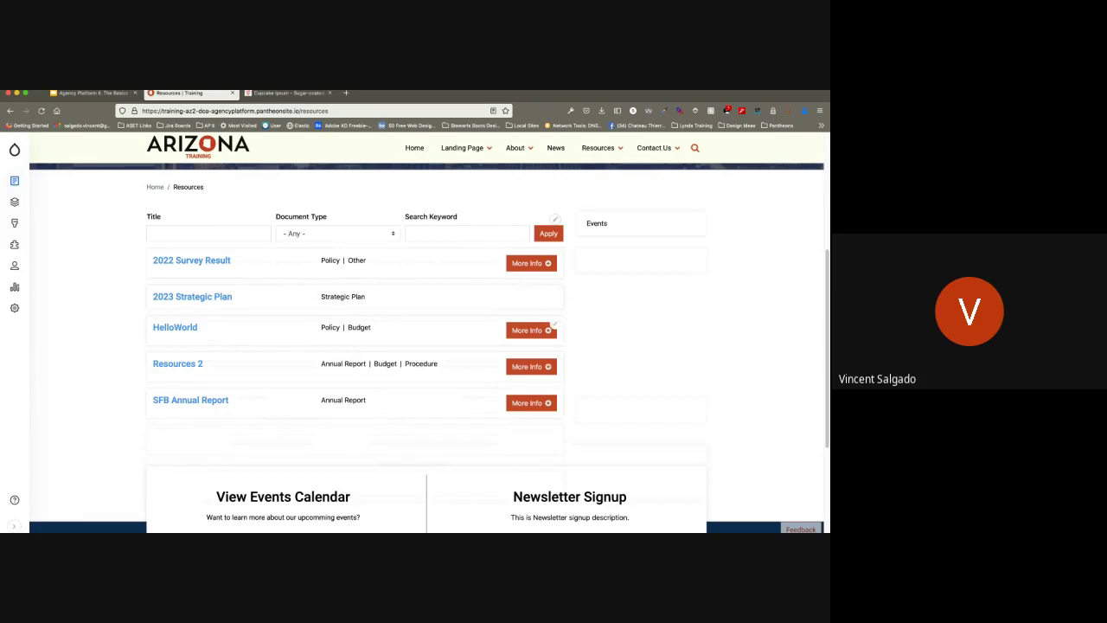
mouse_move(70, 202)
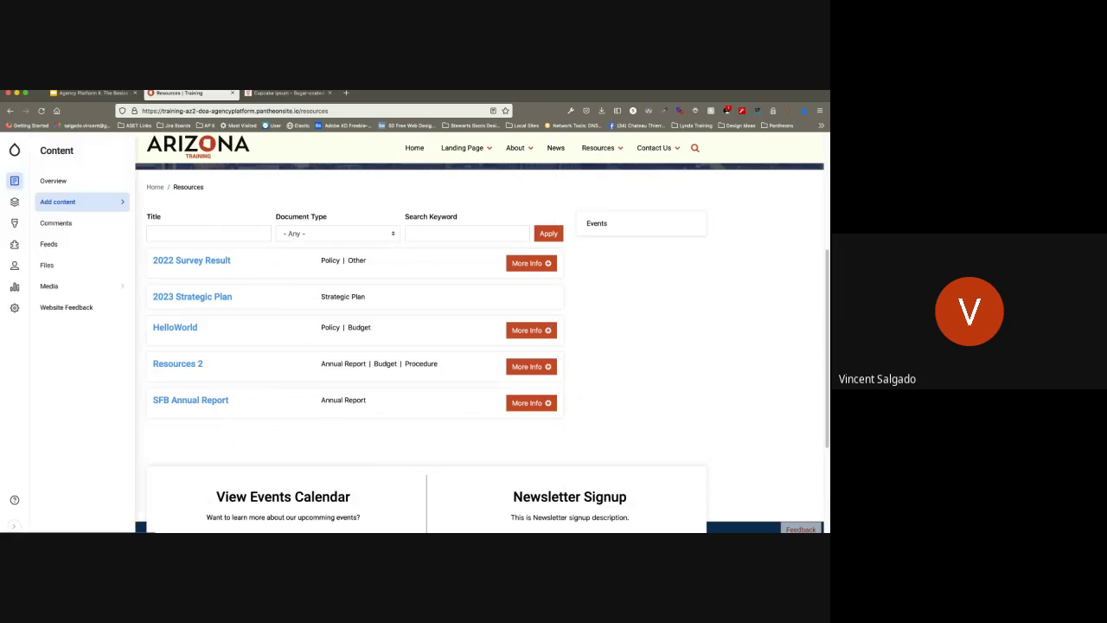
click(169, 243)
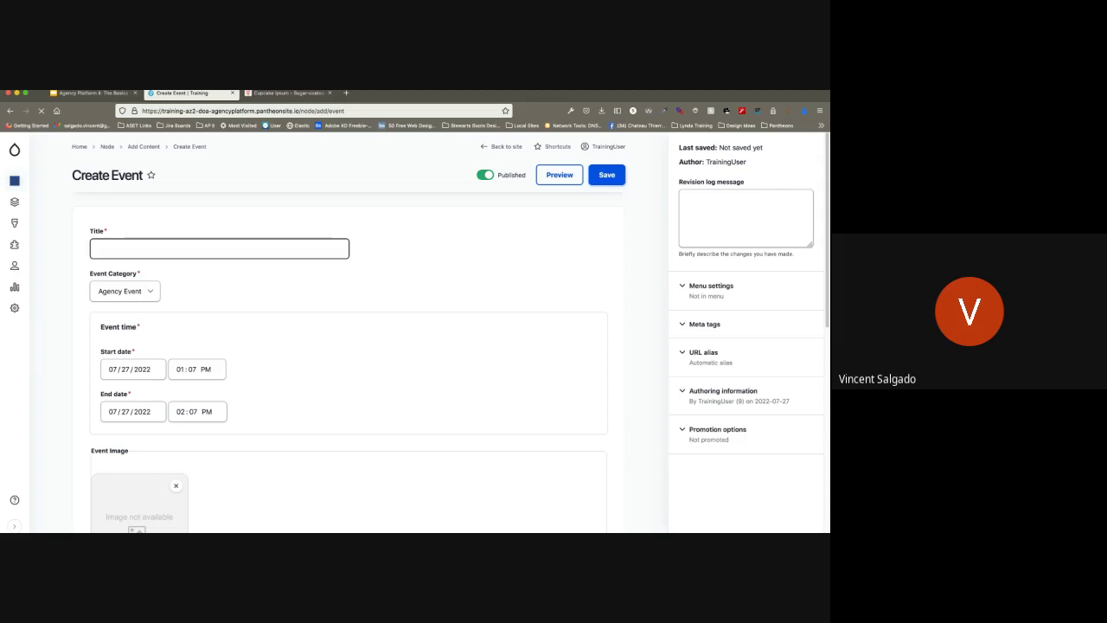
key(Tab)
key(Down)
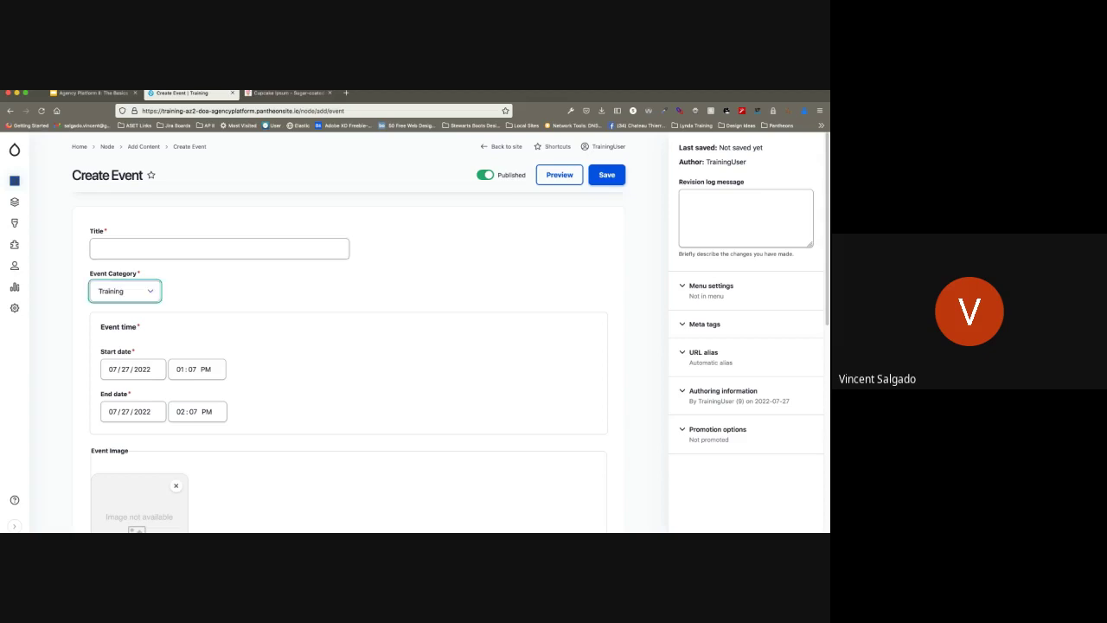
Step: Clear the event image, view the media library without picking a file, and look over the description and tags fields
scroll(346, 364, down, 3)
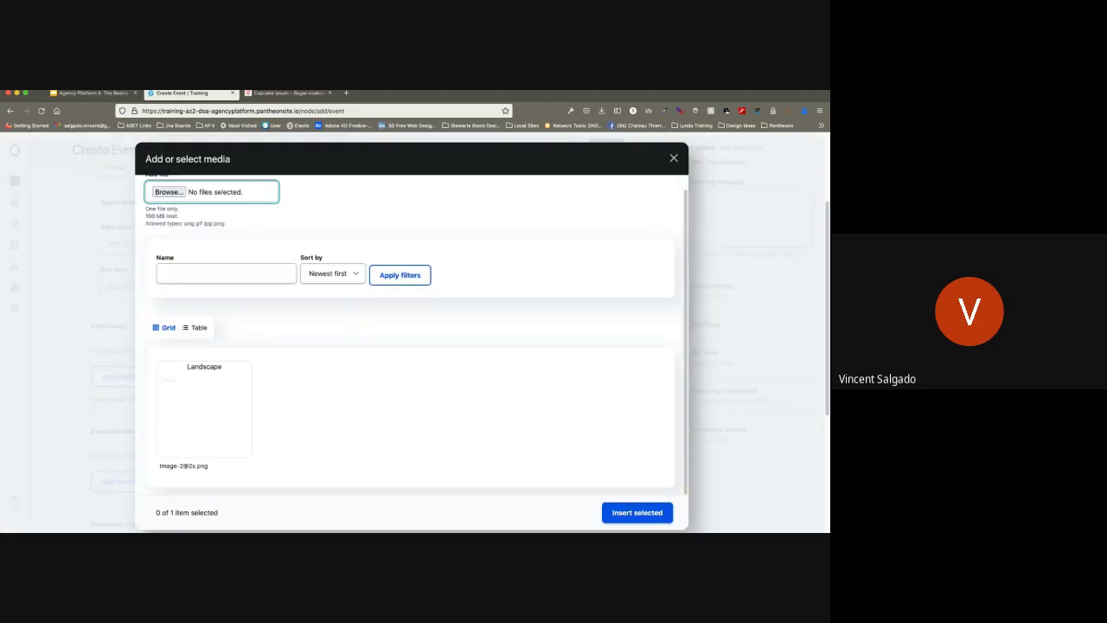
key(Escape)
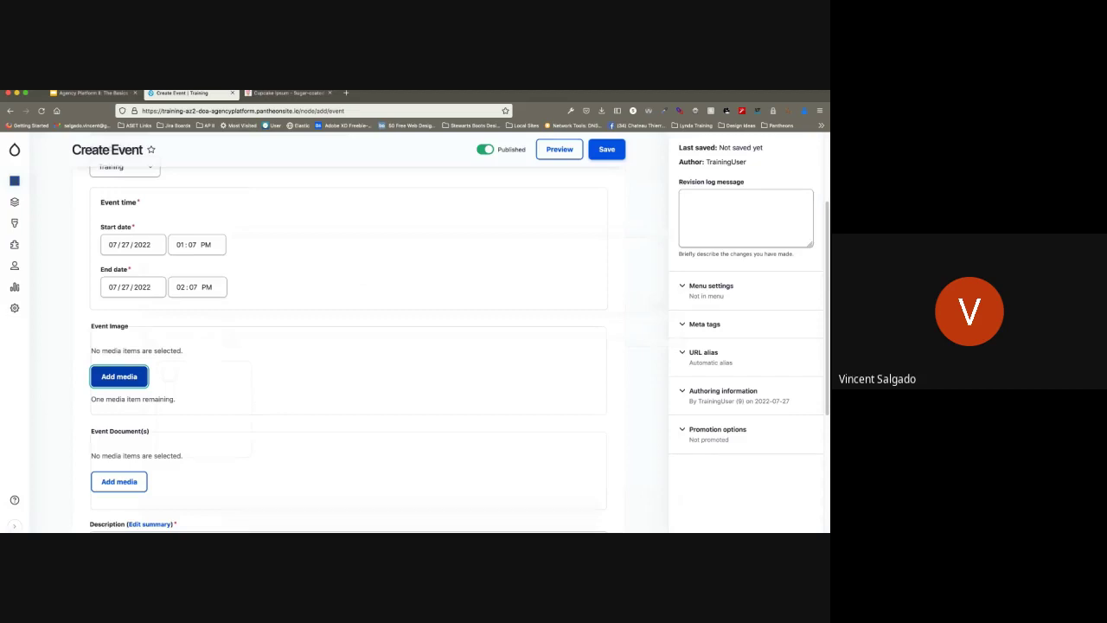
scroll(346, 346, down, 5)
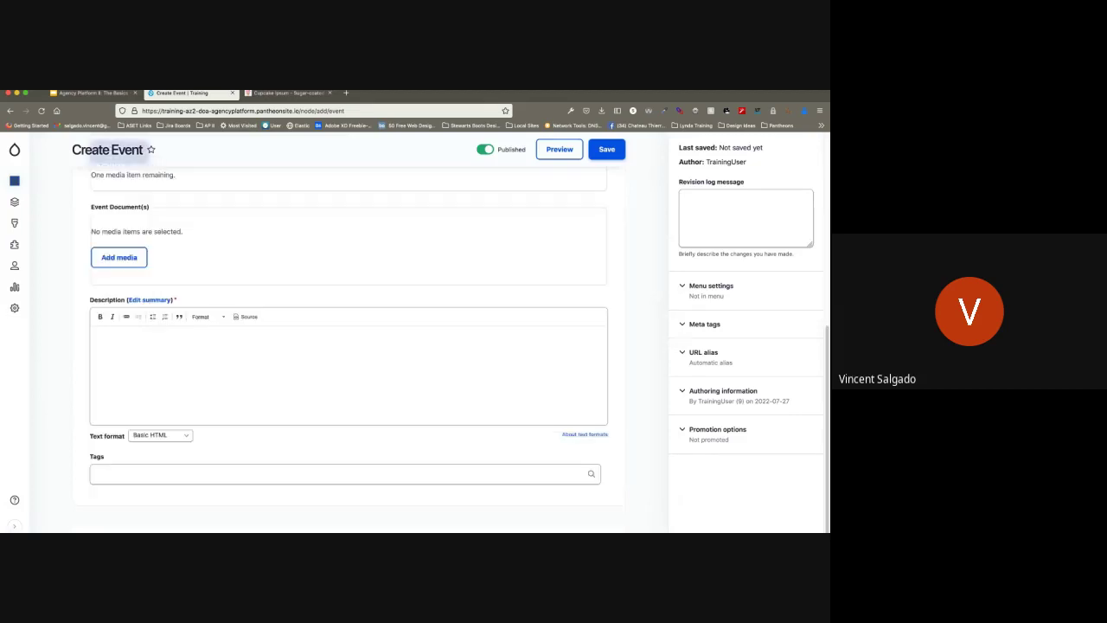
click(348, 368)
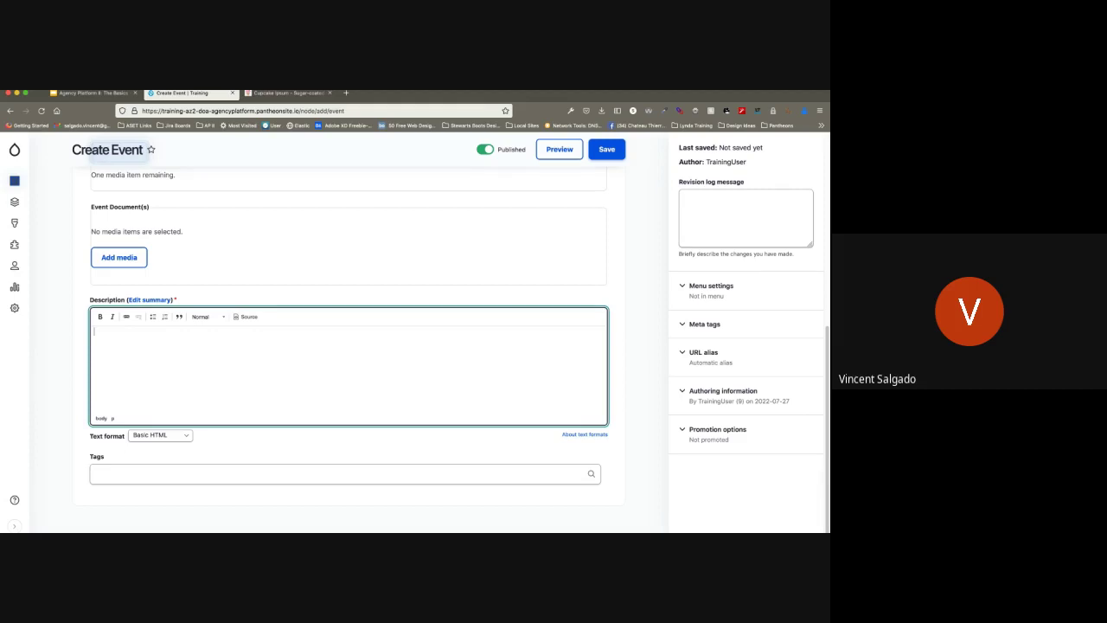
click(344, 474)
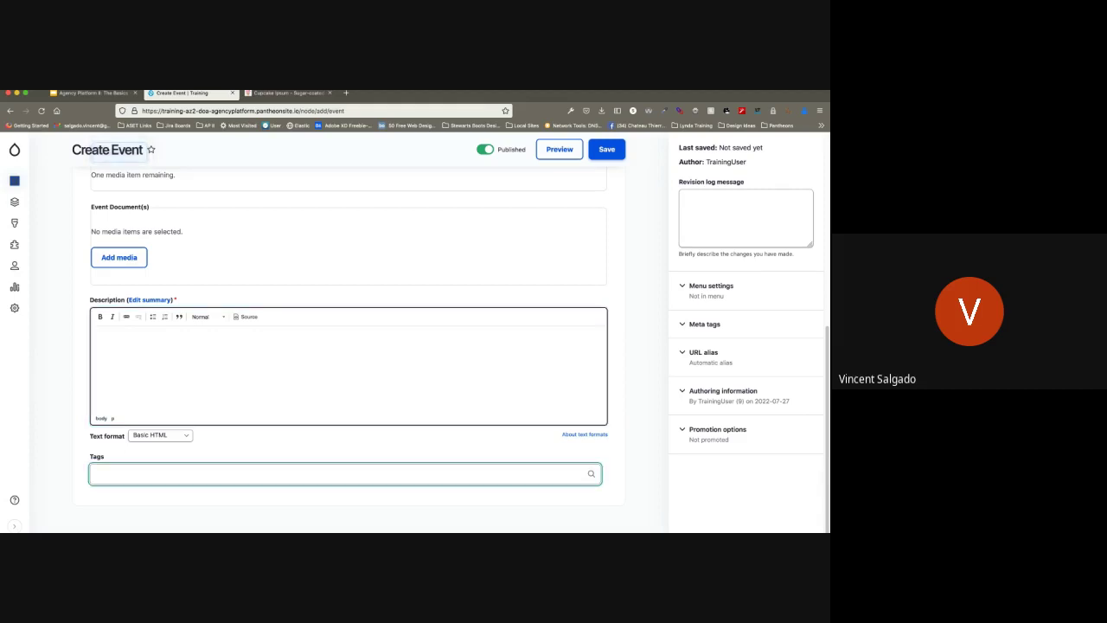
scroll(346, 346, up, 8)
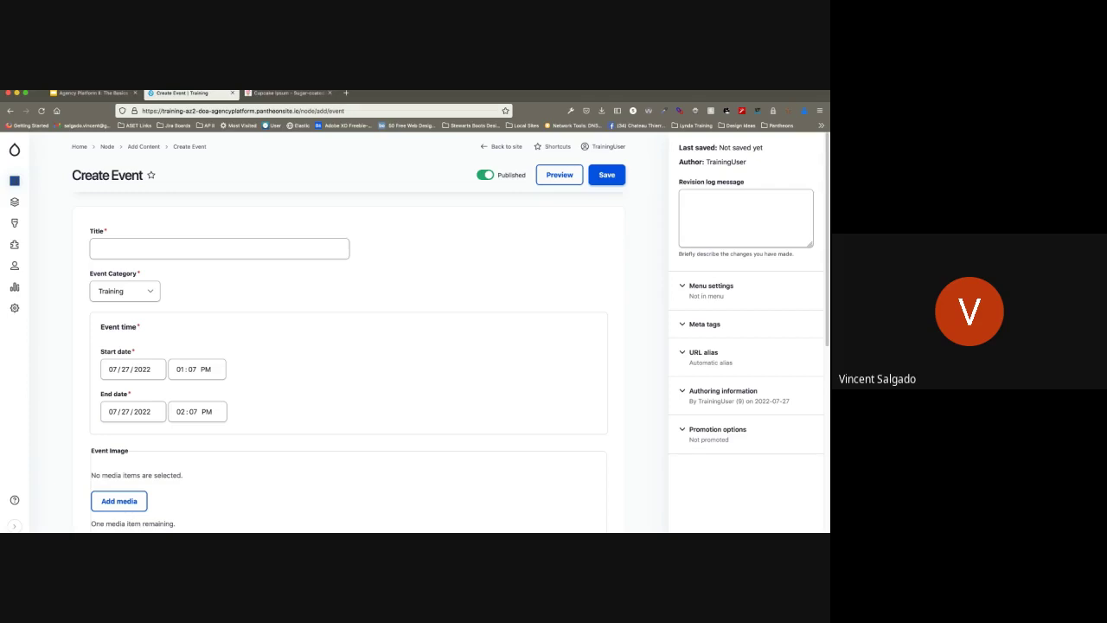
Step: Start a new Basic page titled "My Cool Page" and place the cursor in its body text
mouse_move(14, 150)
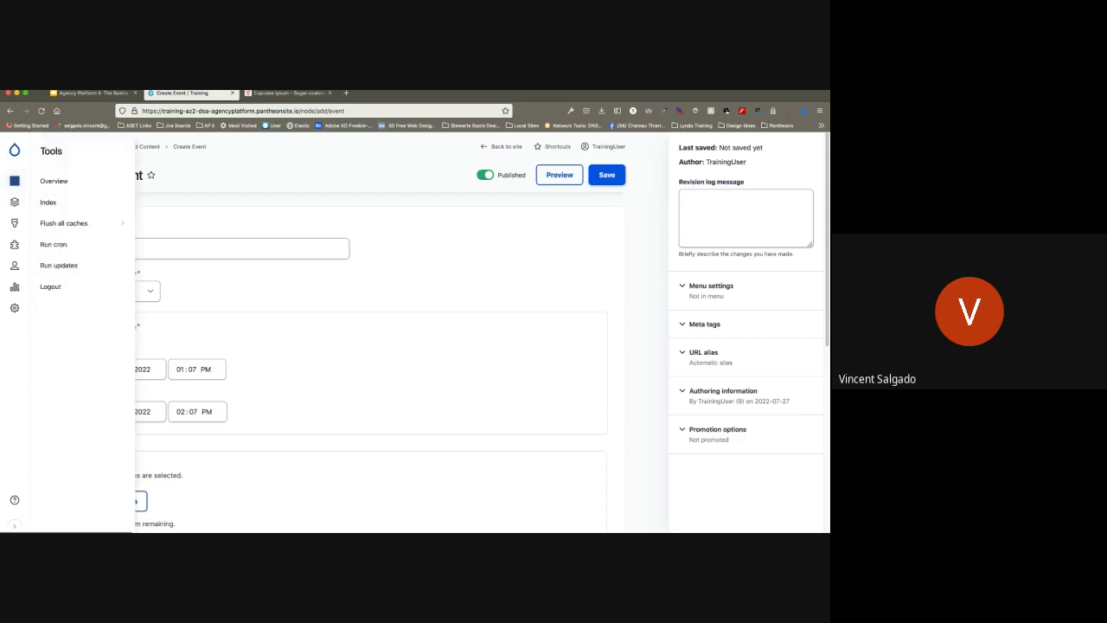
mouse_move(15, 181)
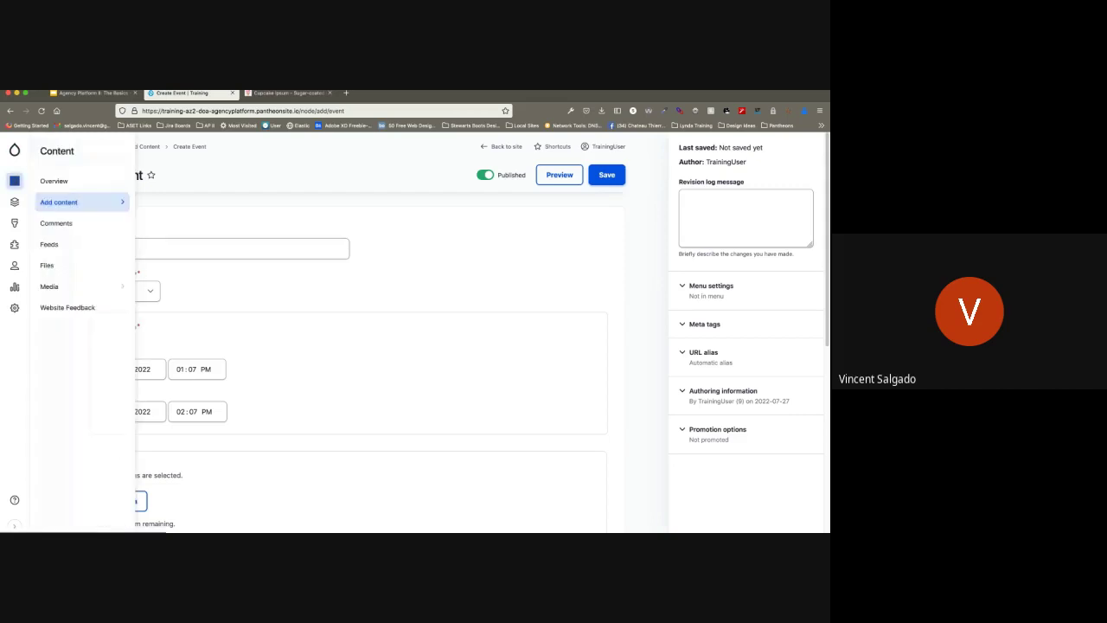
mouse_move(82, 202)
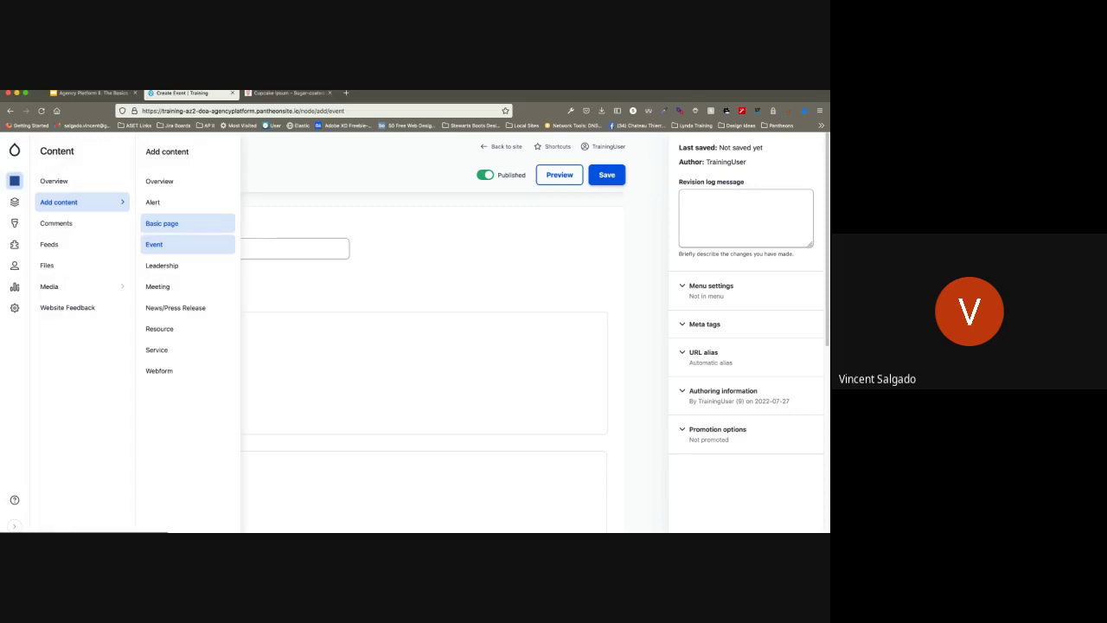
click(162, 223)
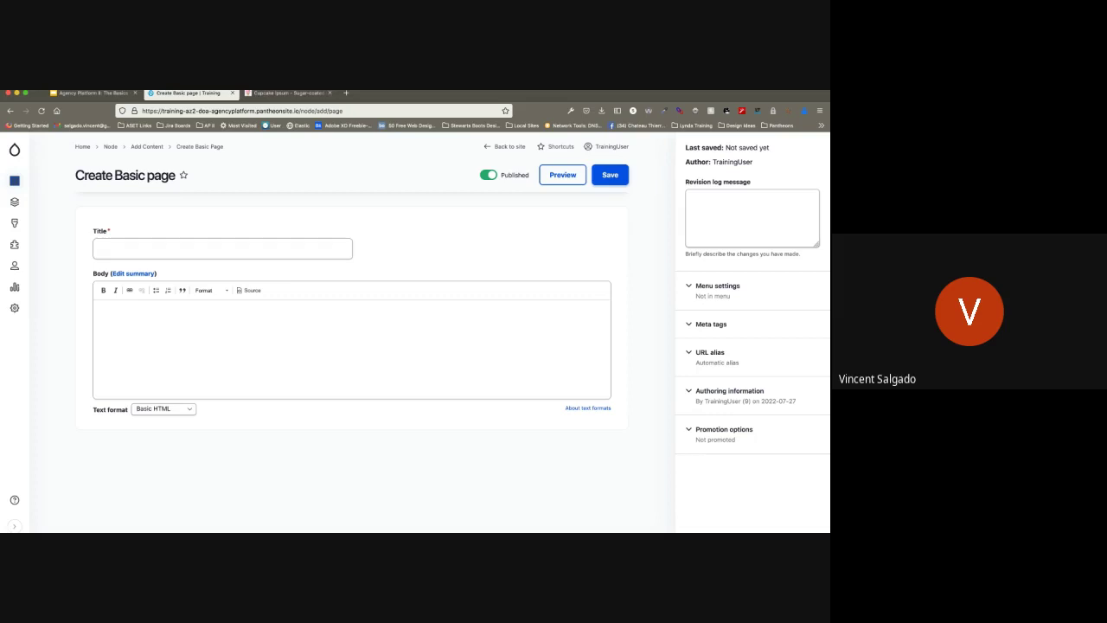
click(222, 248)
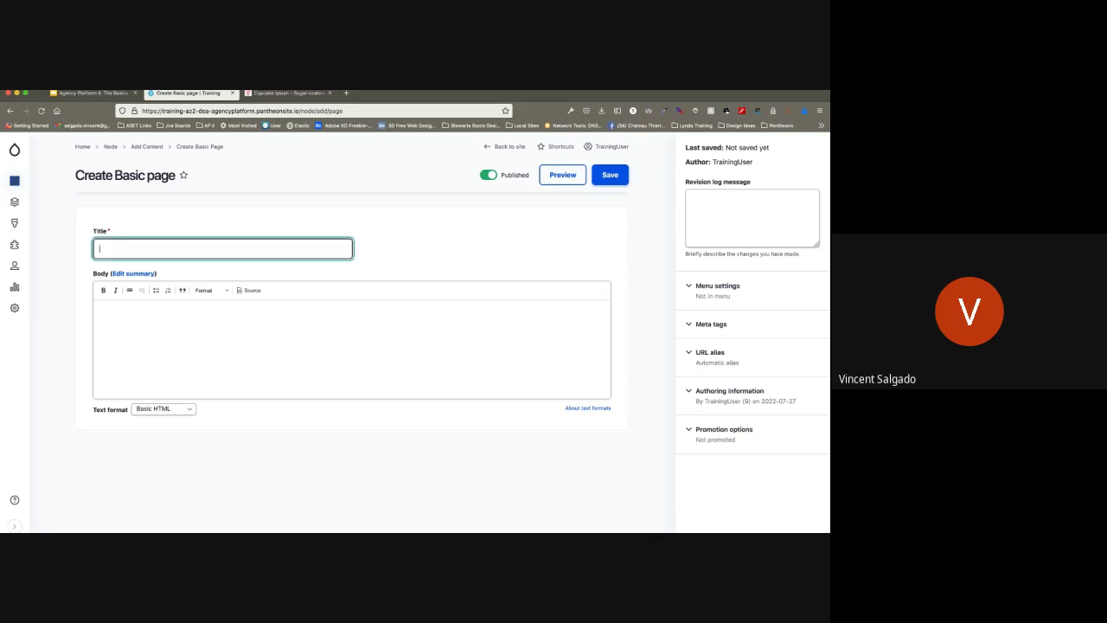
text(Cool)
key(BackSpace)
key(BackSpace)
key(BackSpace)
text(My Cool Page)
click(98, 305)
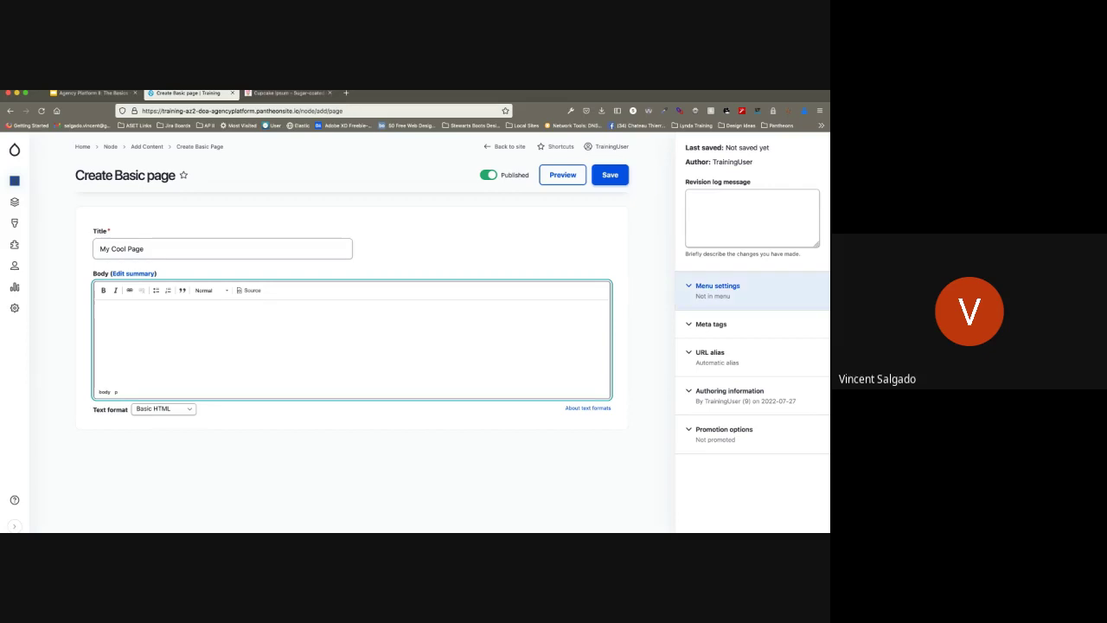
Step: Provide a menu link titled "My Cool Page" for the new Basic page
click(718, 286)
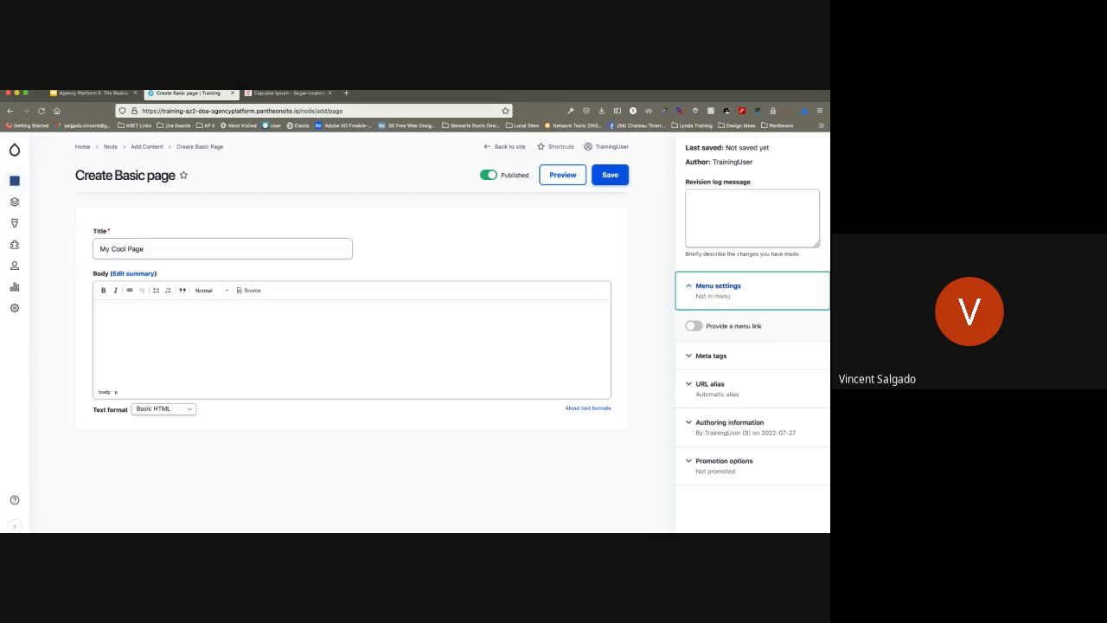
click(693, 325)
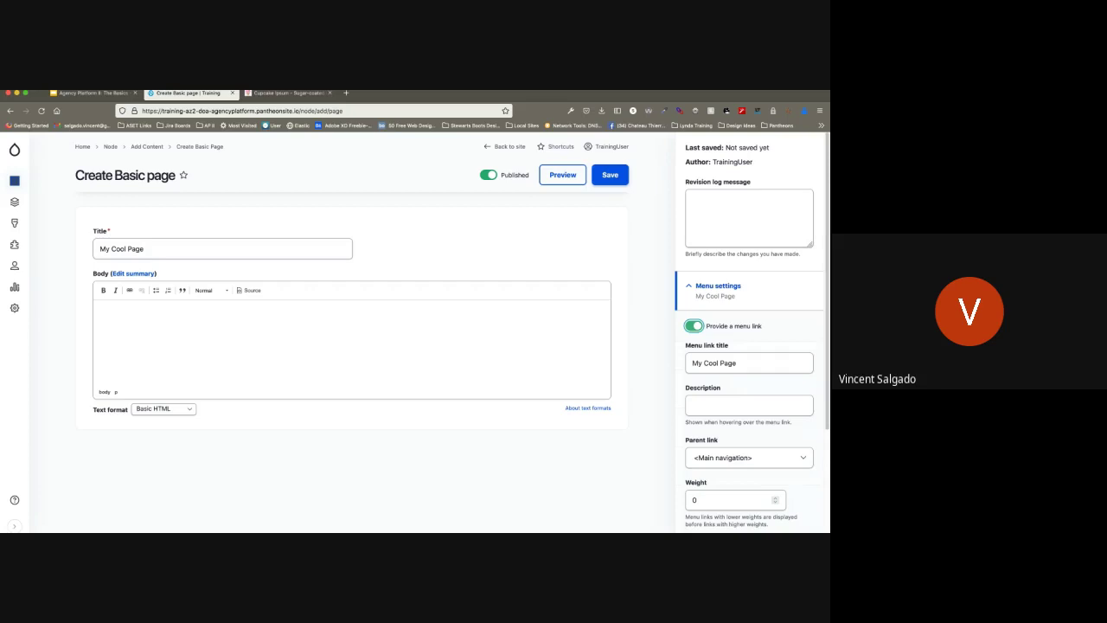
scroll(749, 346, down, 2)
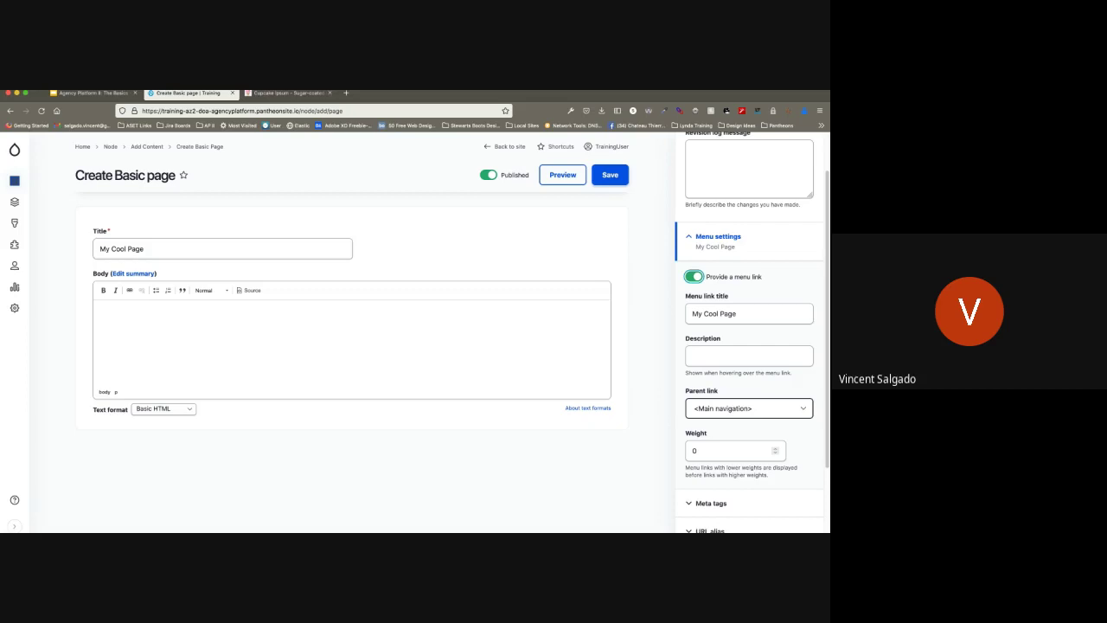
Step: Try Events as the parent of the menu link, and return the parent to Main navigation
click(749, 408)
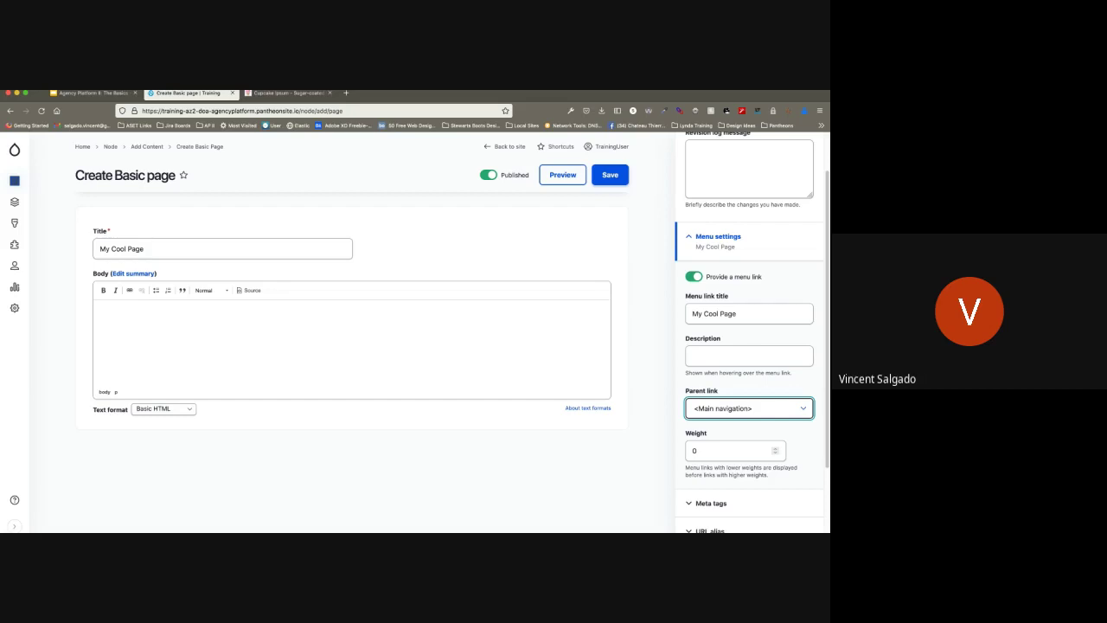
click(749, 357)
key(Down)
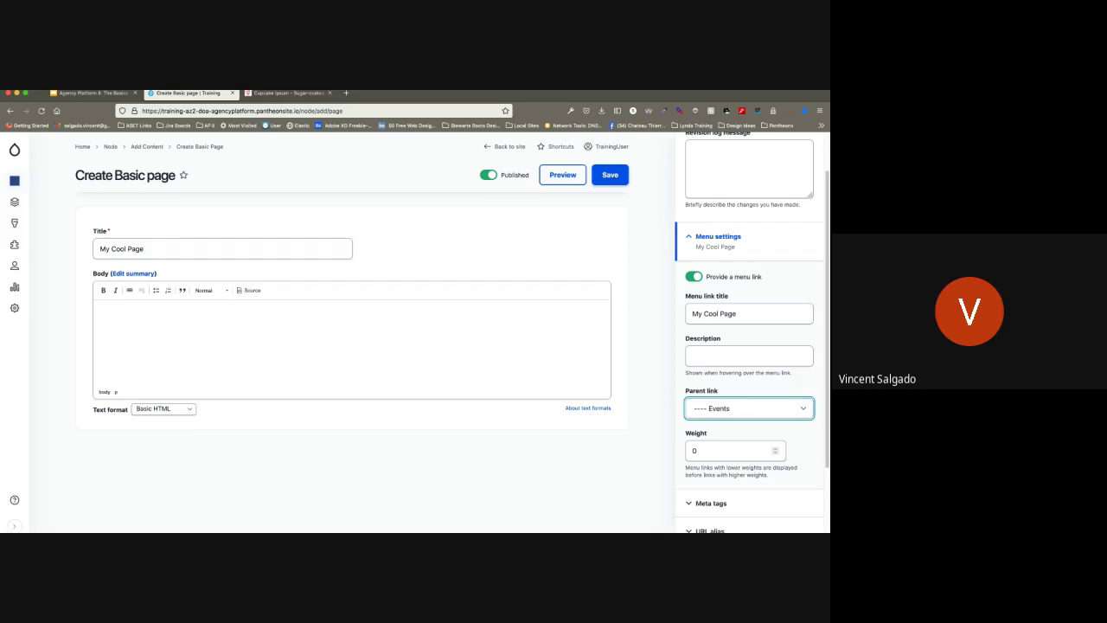
click(723, 409)
Step: Check the URL alias settings, save the new Basic page, and reload the published page
scroll(752, 332, down, 2)
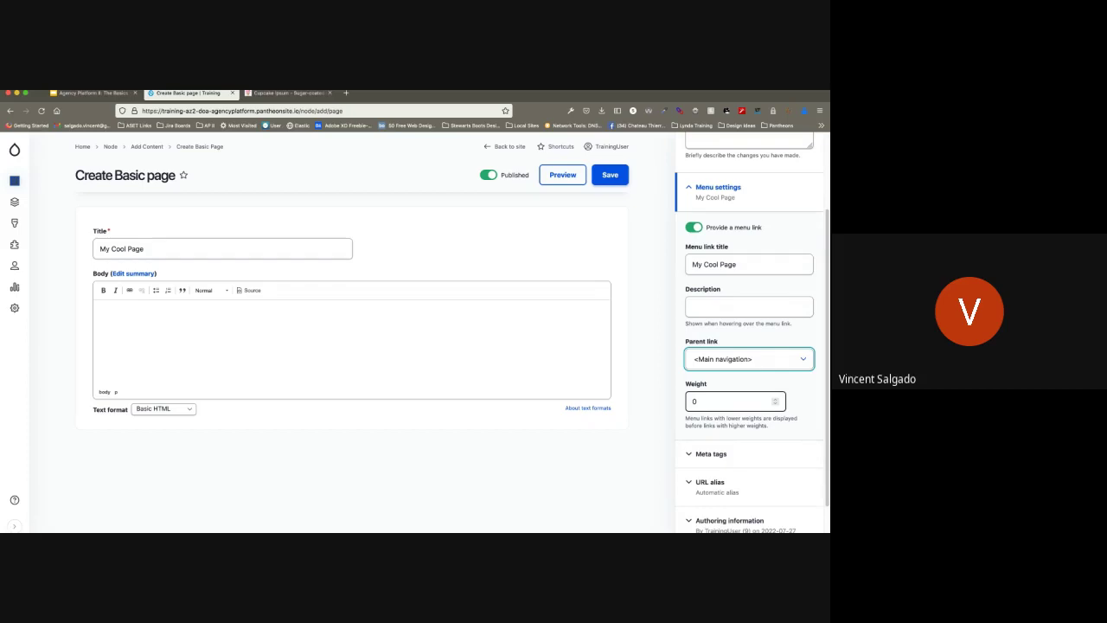
scroll(752, 332, up, 1)
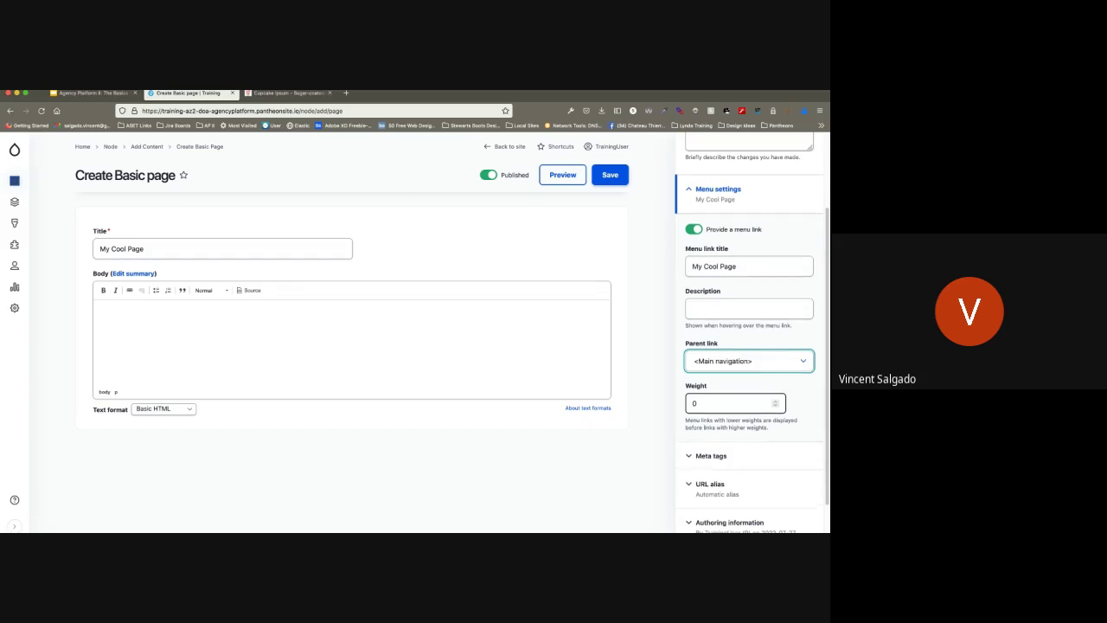
scroll(743, 410, up, 2)
scroll(744, 410, down, 4)
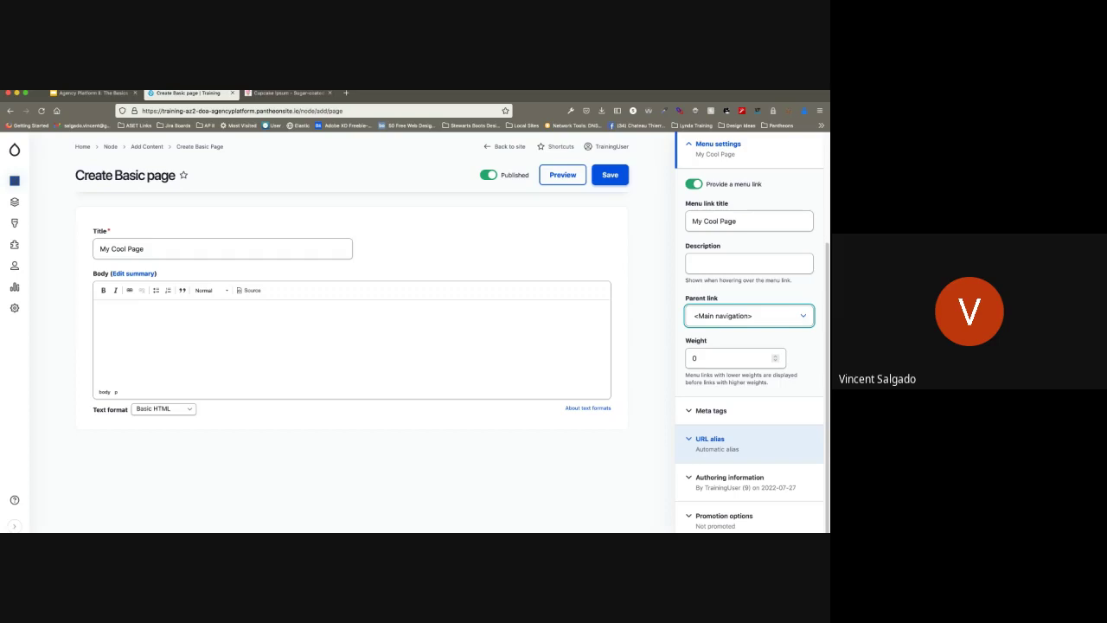
click(710, 440)
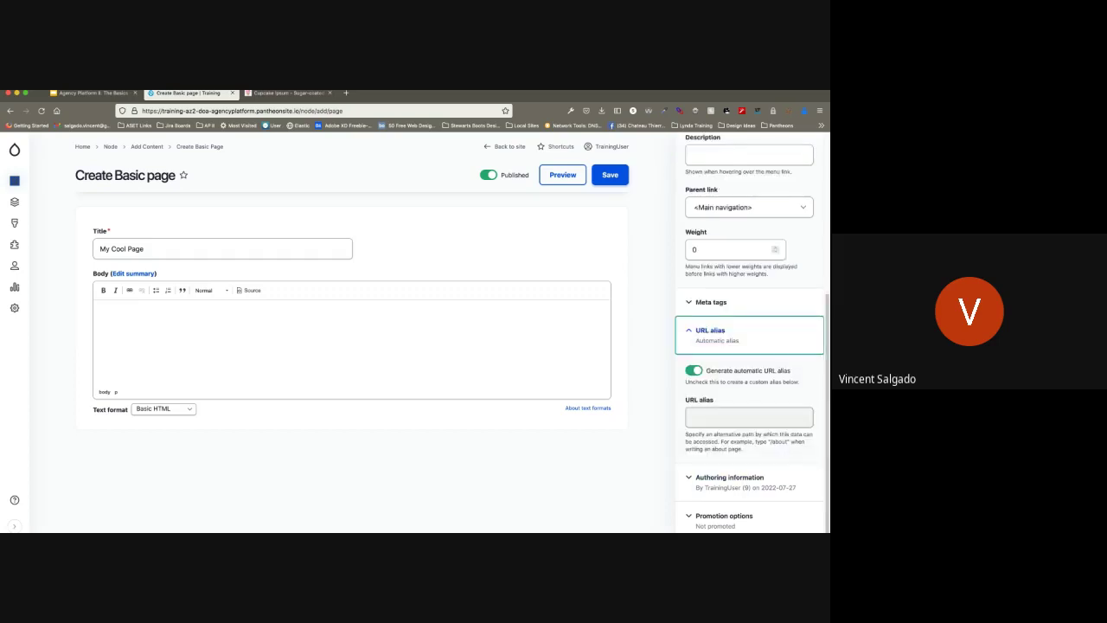
click(610, 175)
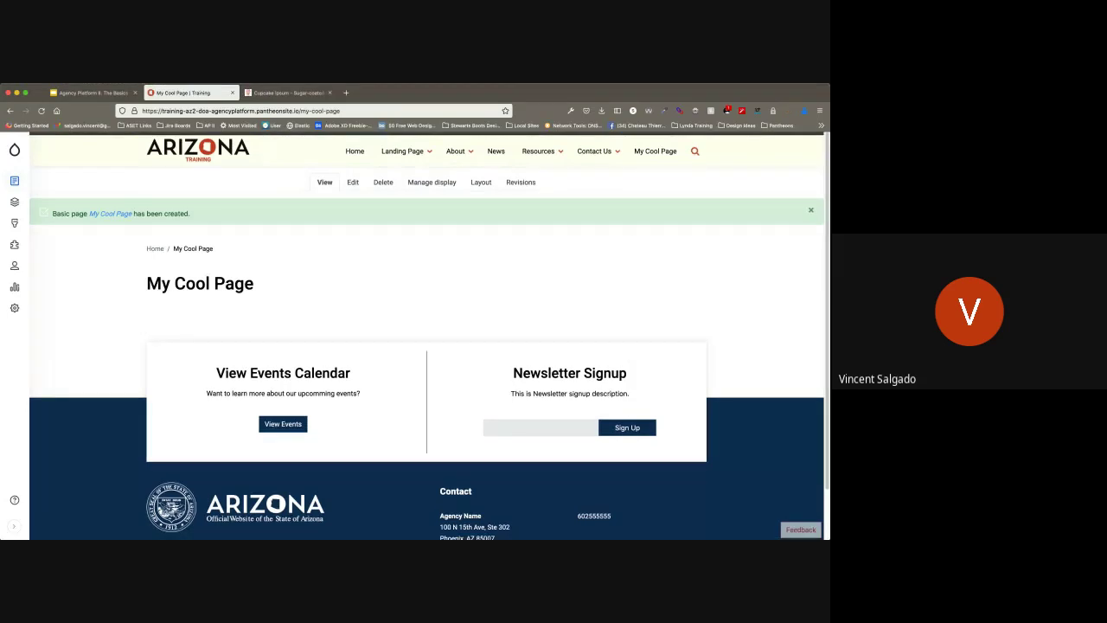
scroll(675, 162, up, 1)
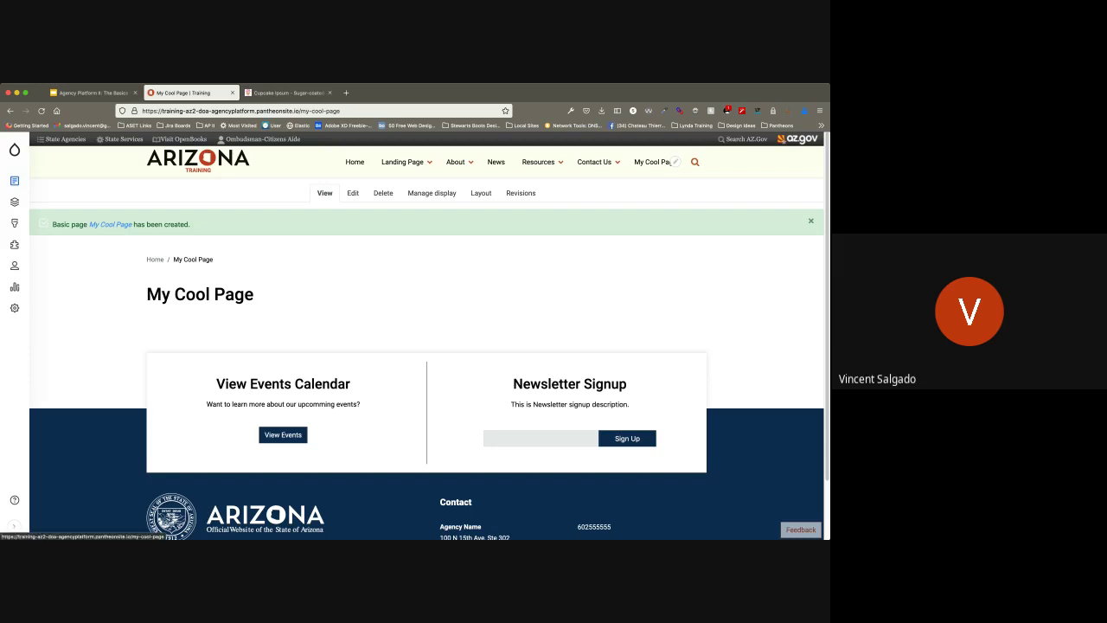
key(super+r)
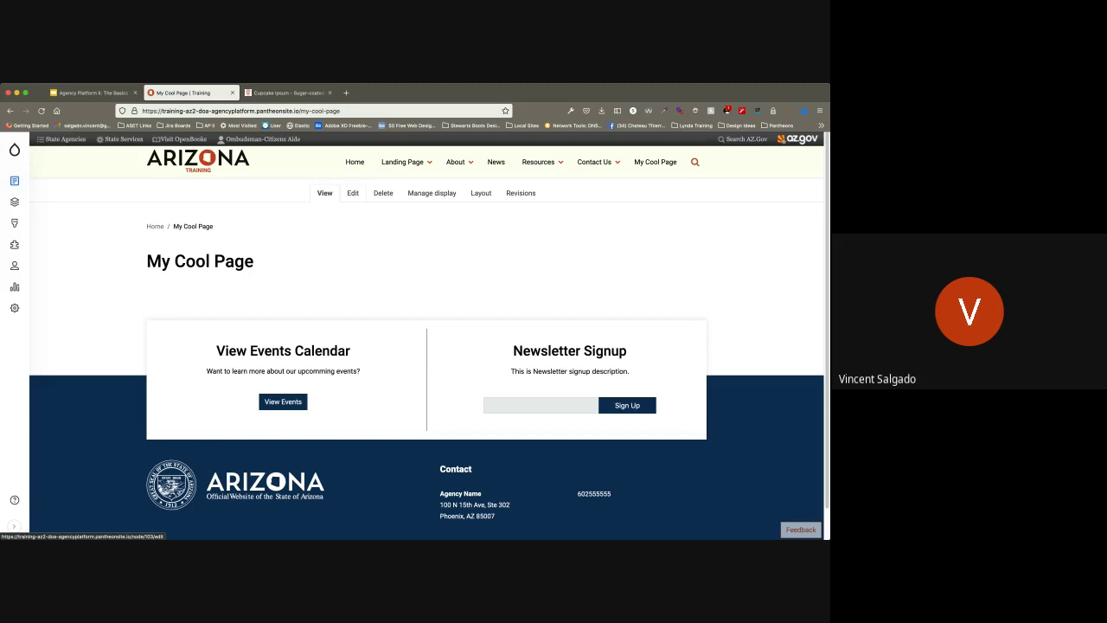
Step: Unpublish My Cool Page and save it, and edit it again to republish and save it
click(353, 193)
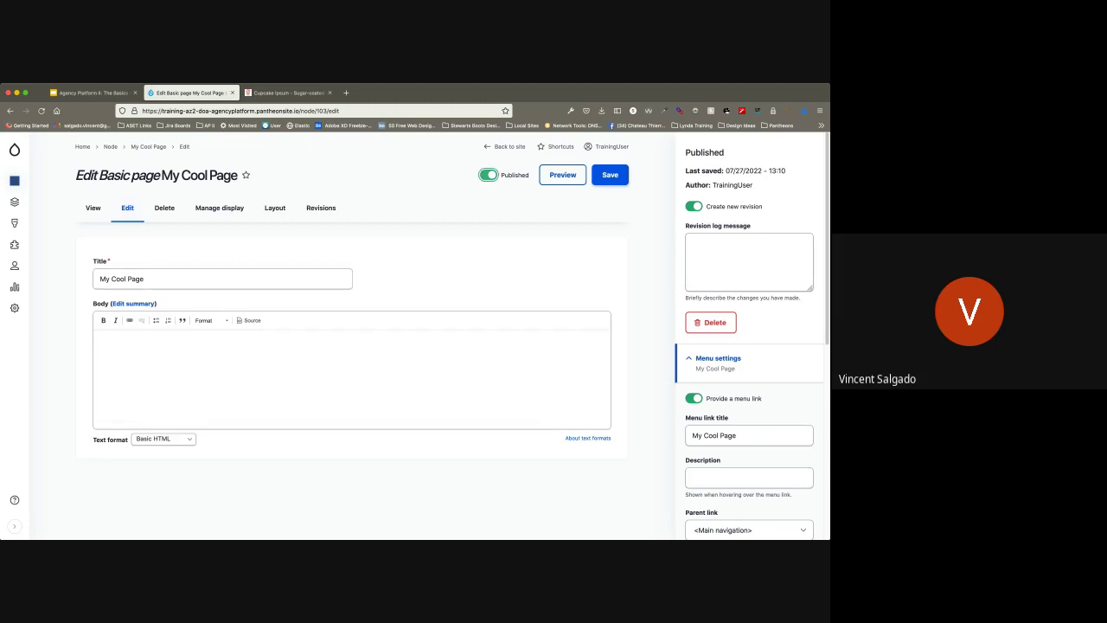
key(space)
click(610, 175)
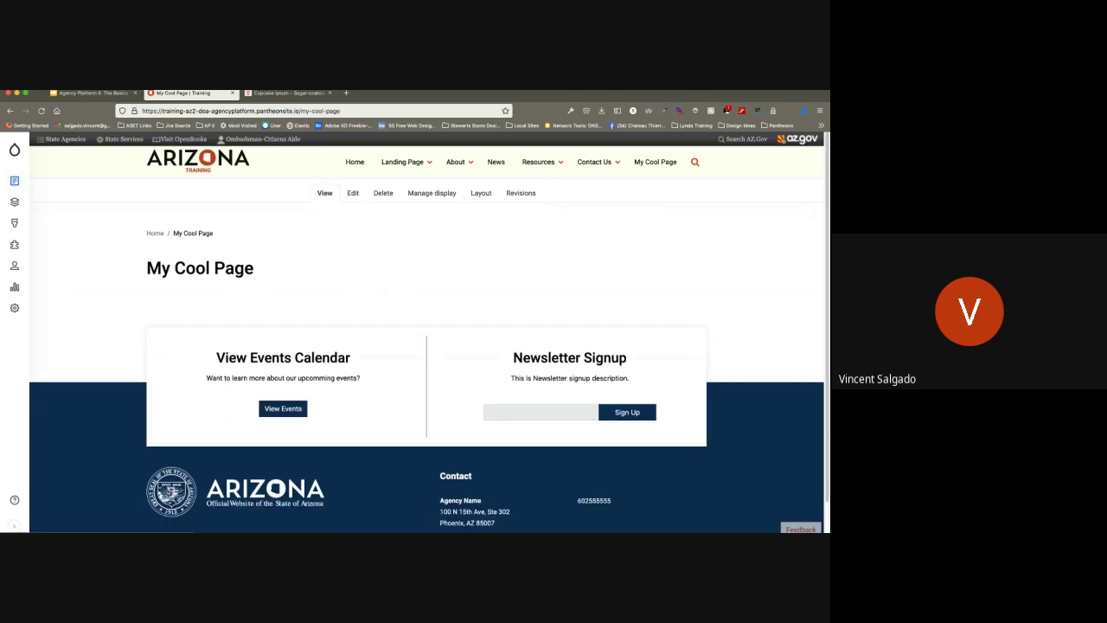
click(674, 162)
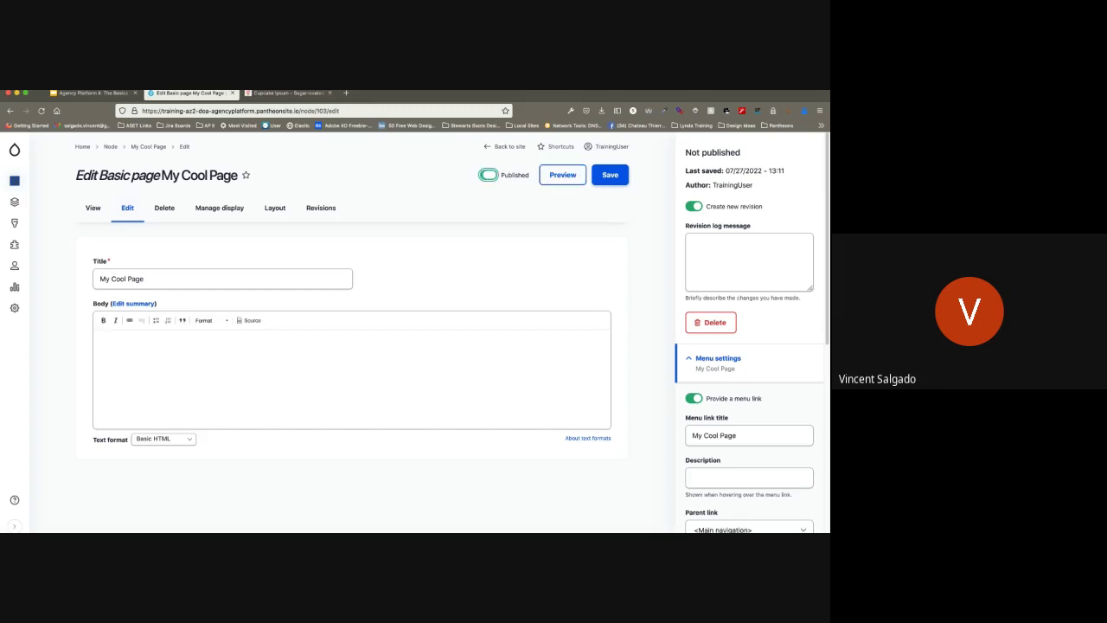
click(609, 174)
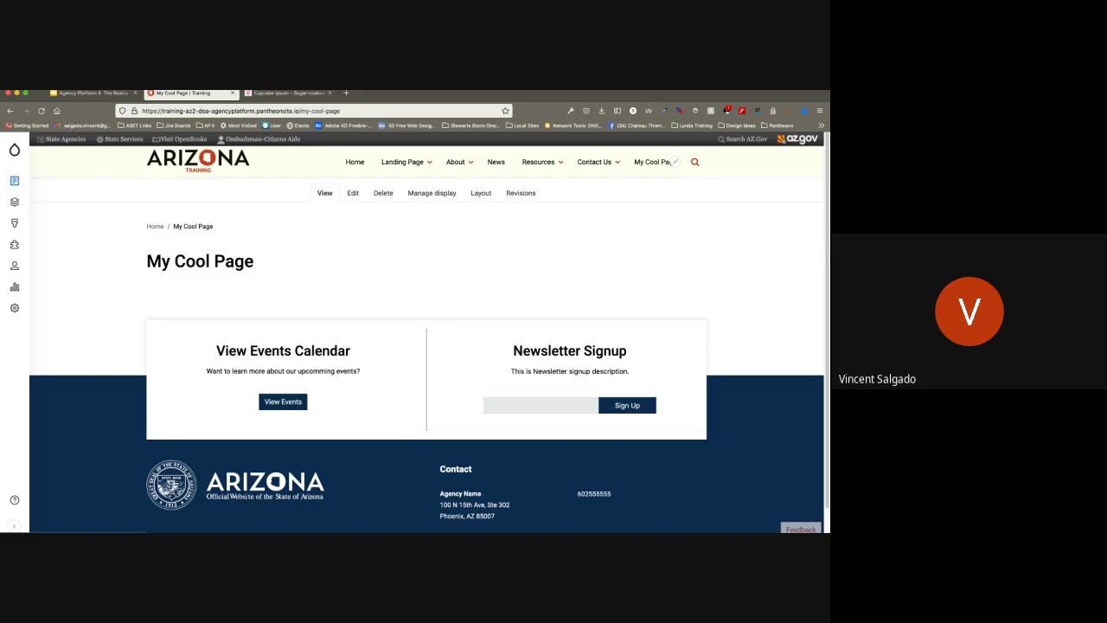
Step: Open the layout of My Cool Page and look over its sections and block areas
mouse_move(405, 163)
click(481, 193)
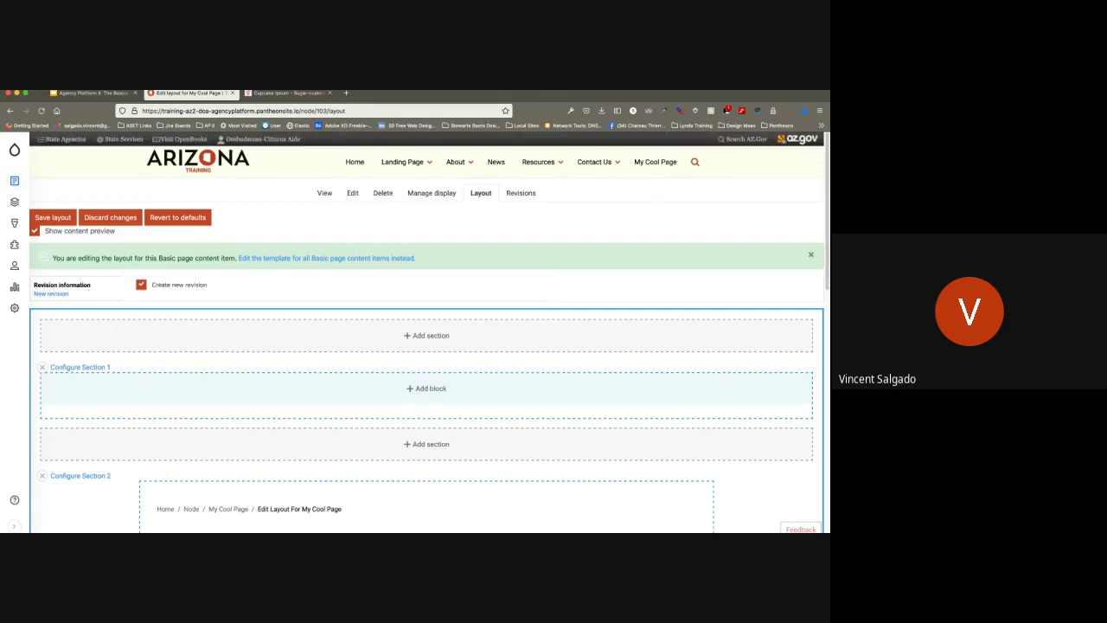
scroll(426, 332, down, 1)
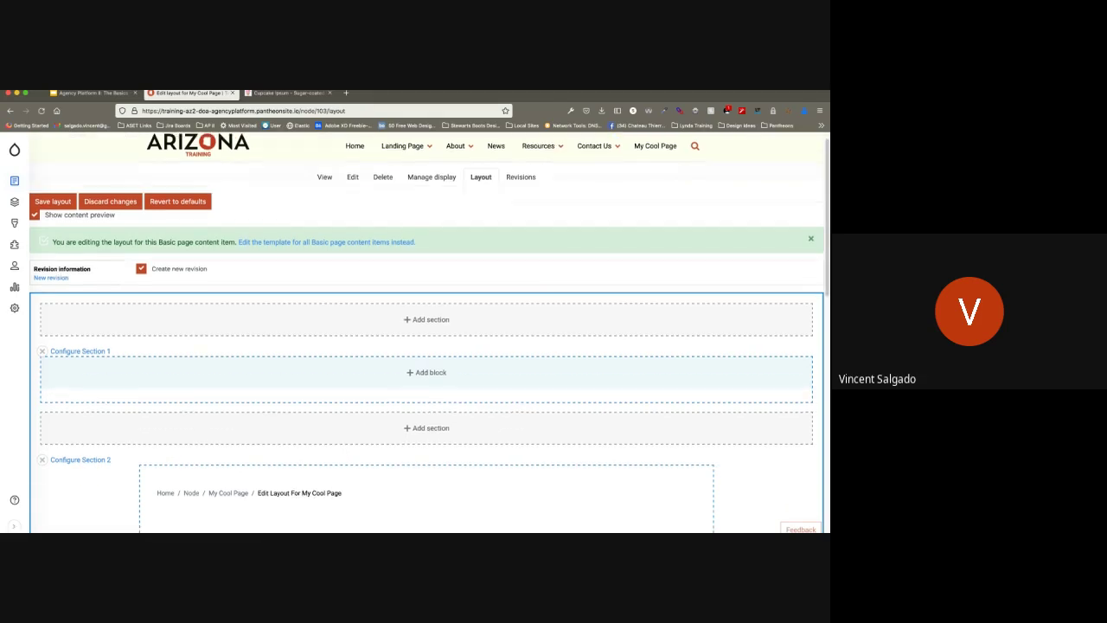
scroll(426, 332, down, 5)
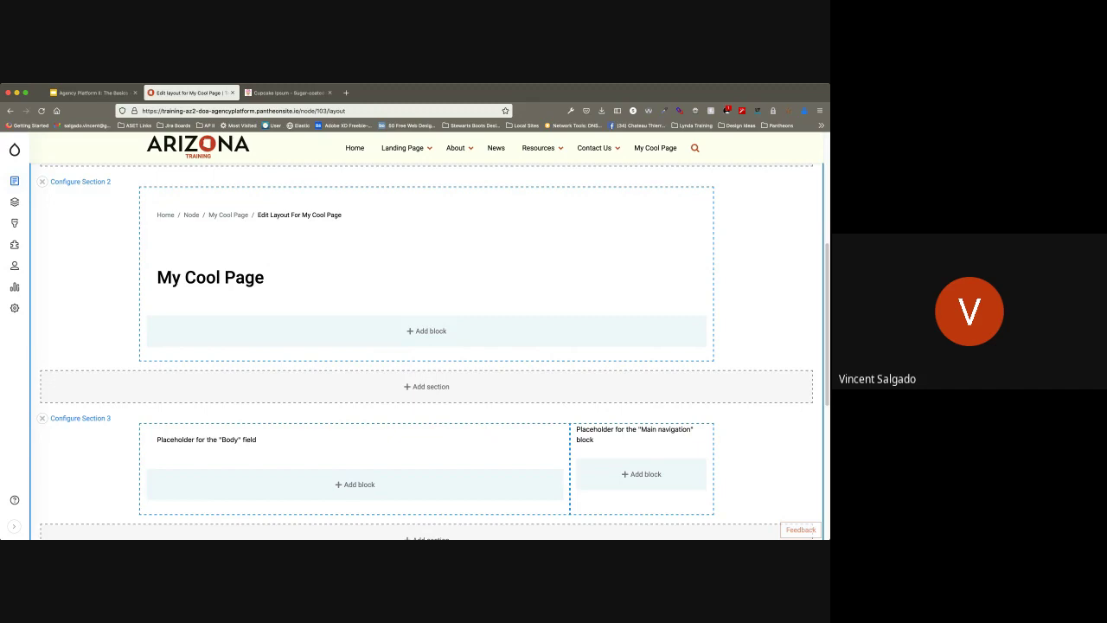
scroll(427, 346, up, 4)
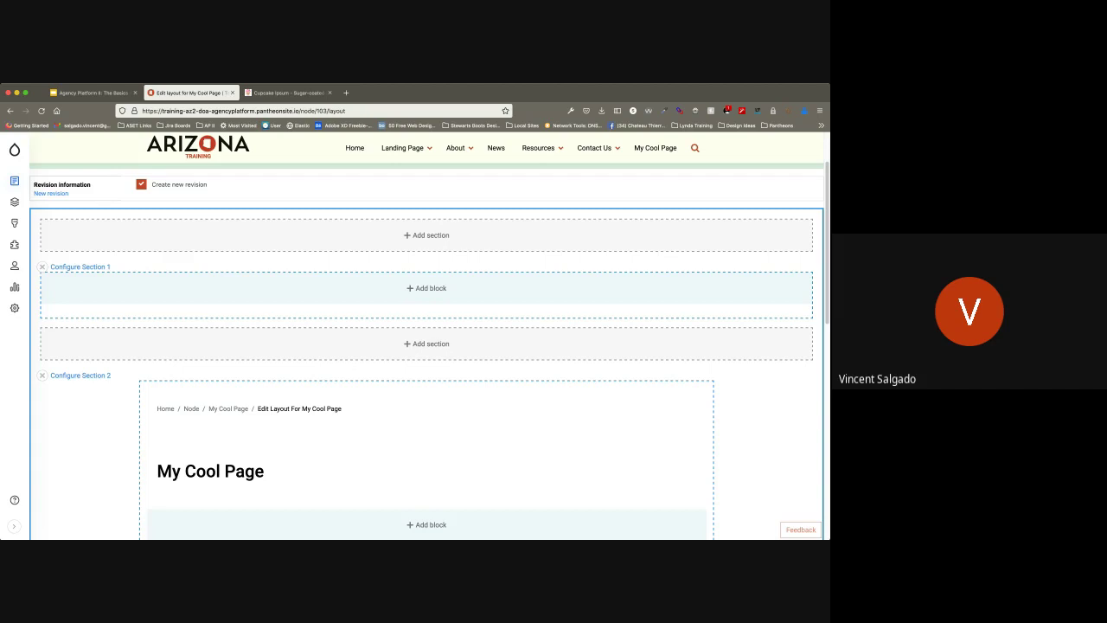
click(426, 288)
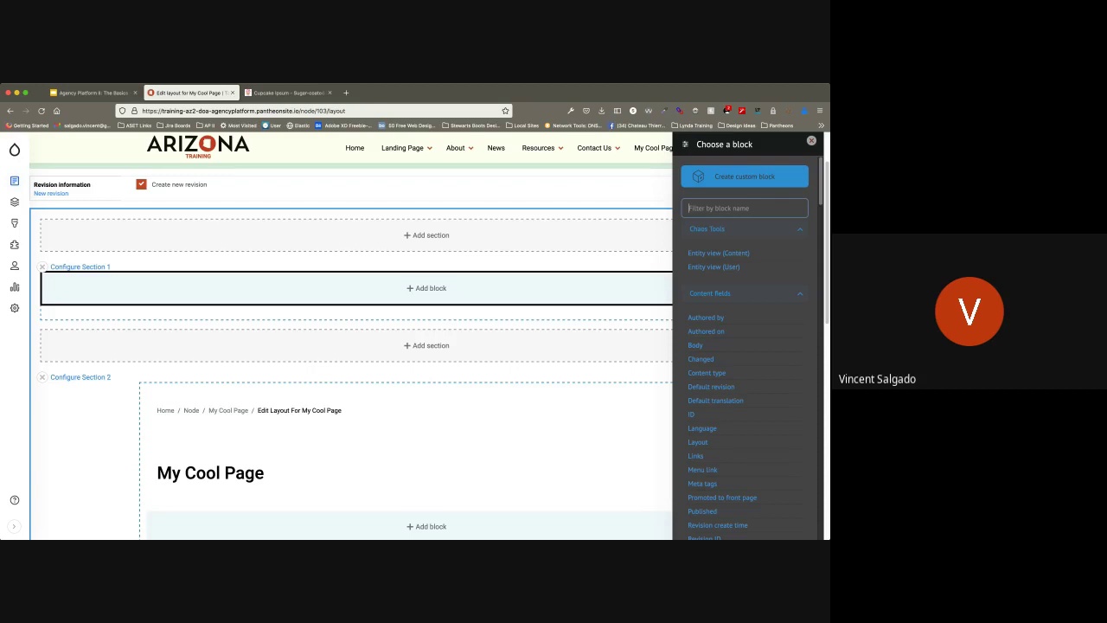
click(744, 177)
click(812, 140)
Step: Examine the page's layout sections, including the title area and the Body and Main navigation placeholders
scroll(426, 346, down, 1)
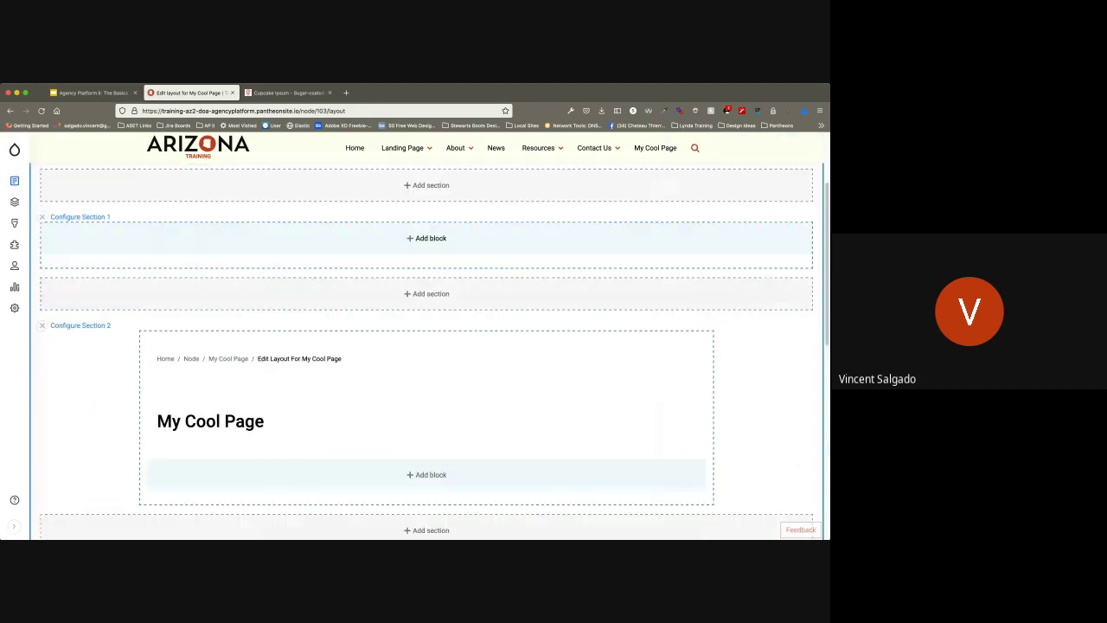
scroll(426, 346, down, 1)
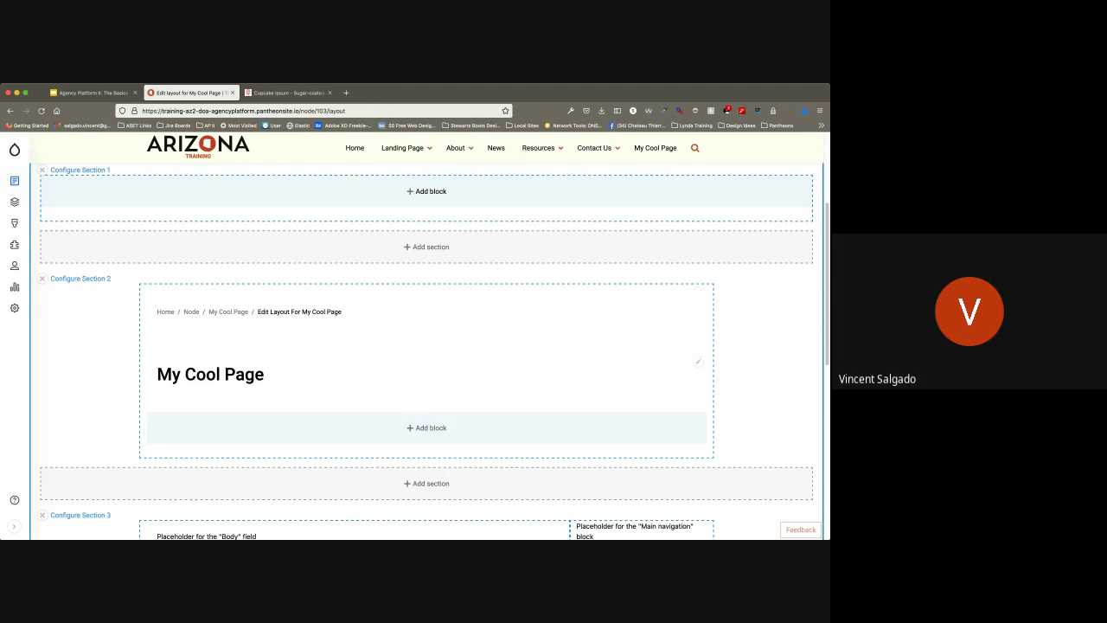
scroll(433, 351, down, 1)
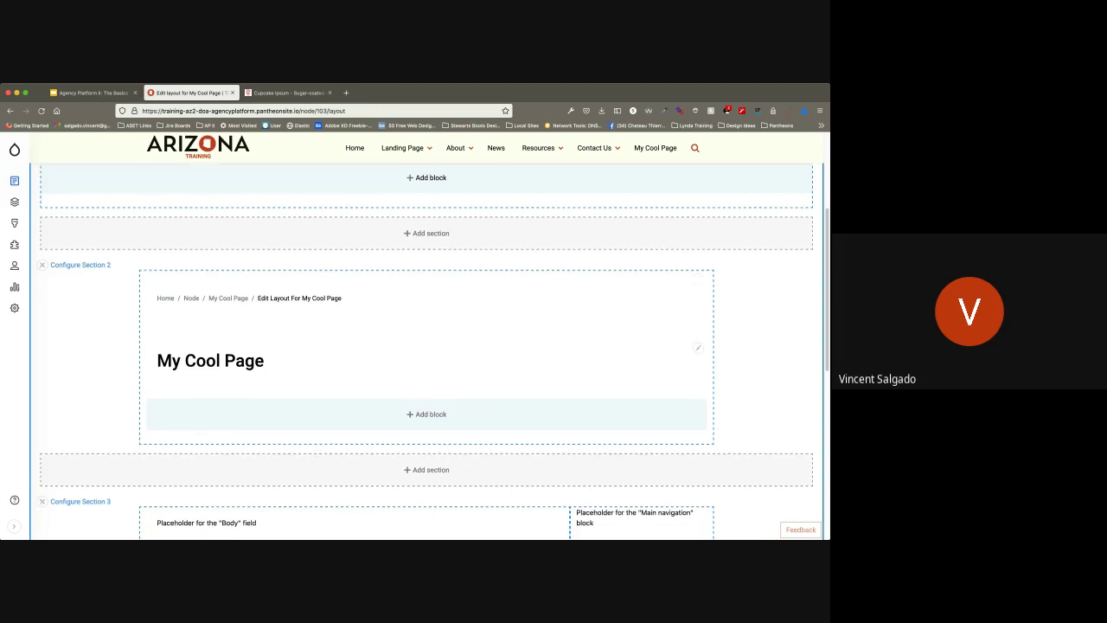
scroll(426, 351, down, 5)
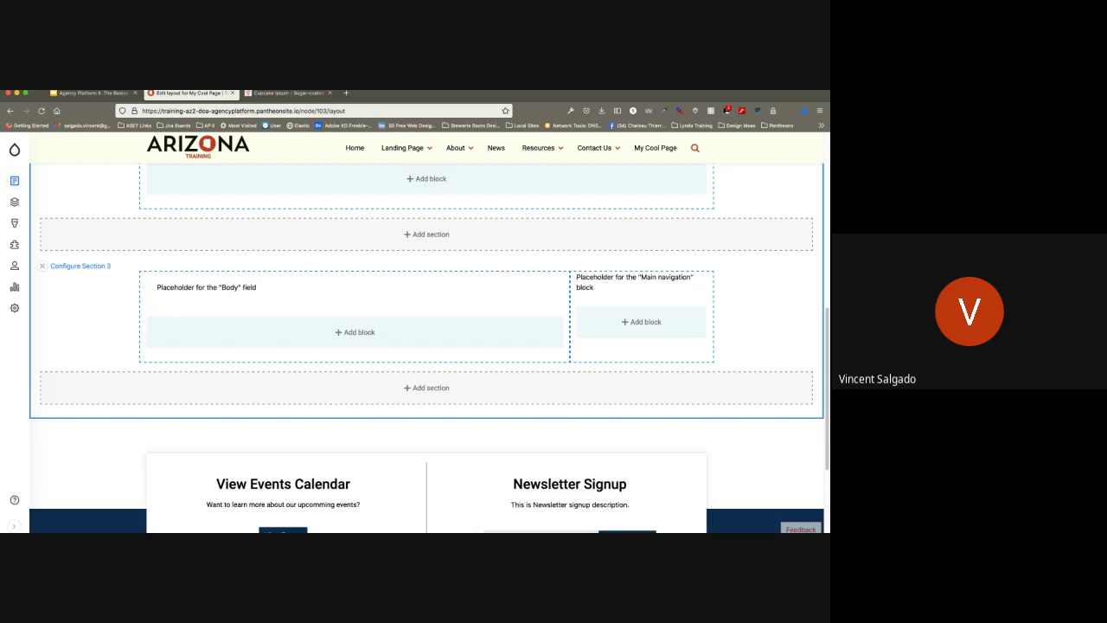
scroll(427, 346, up, 10)
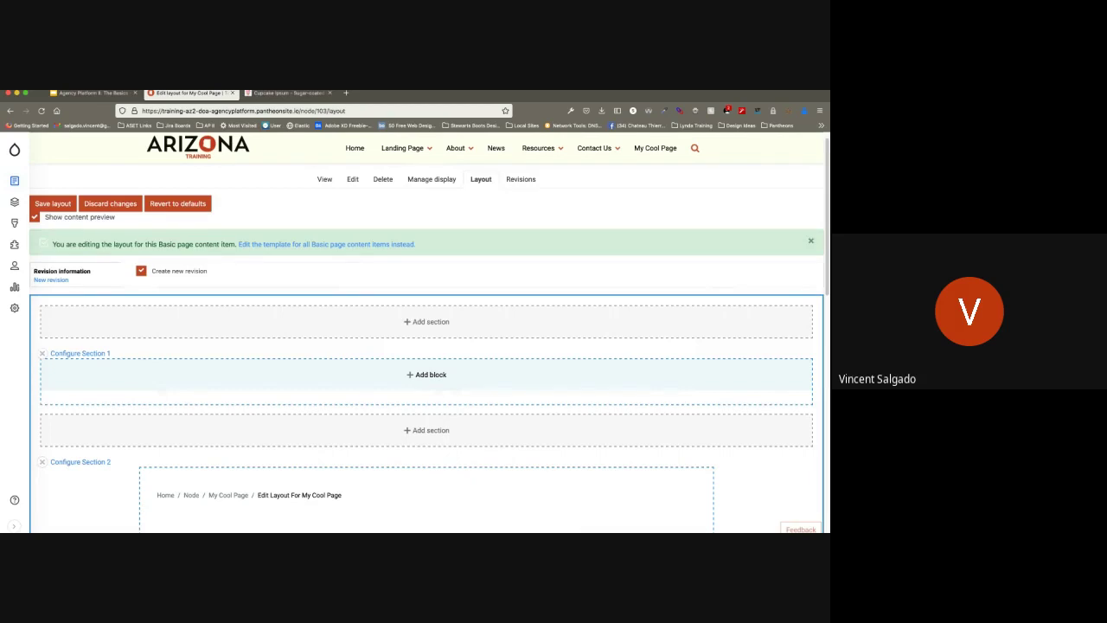
scroll(426, 346, down, 5)
scroll(426, 346, up, 1)
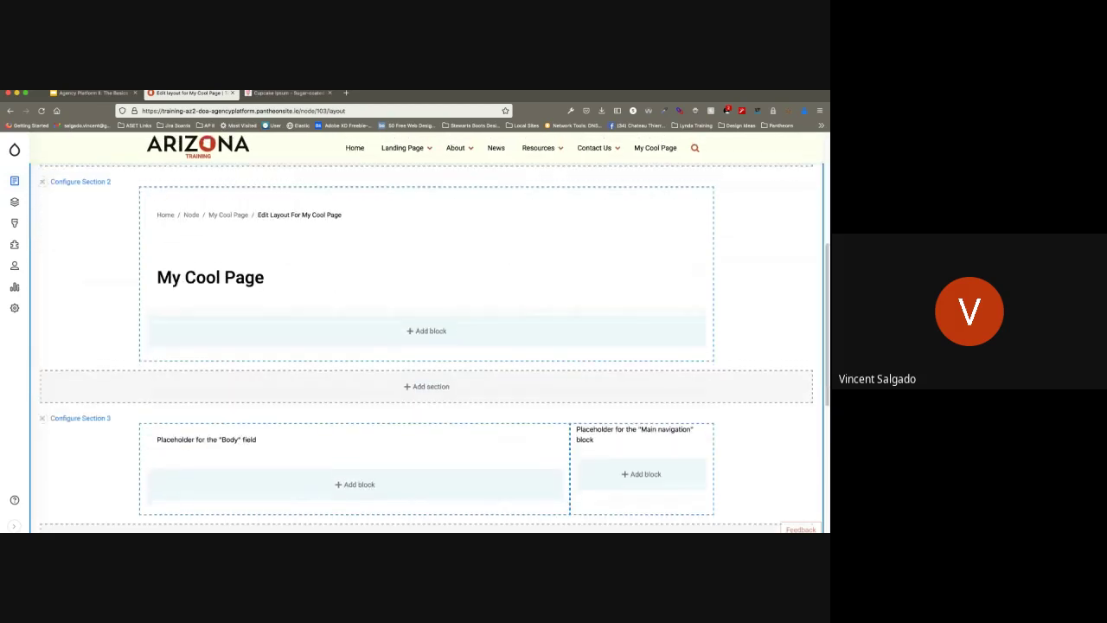
Step: Start a new custom Banner block in Section 1 of the page layout
scroll(427, 346, up, 2)
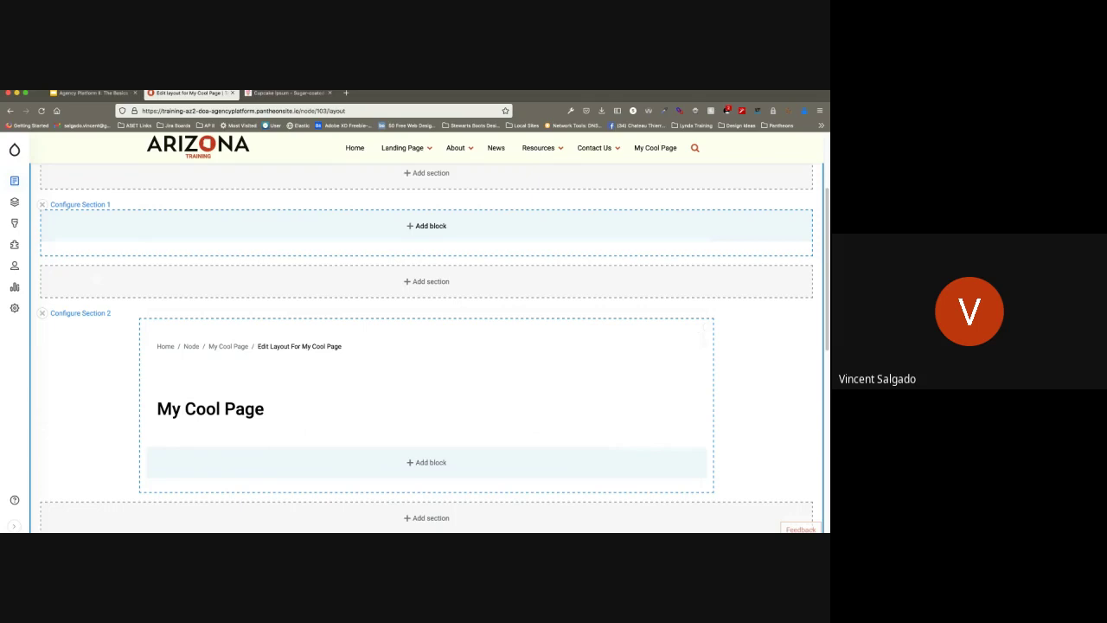
scroll(426, 259, up, 1)
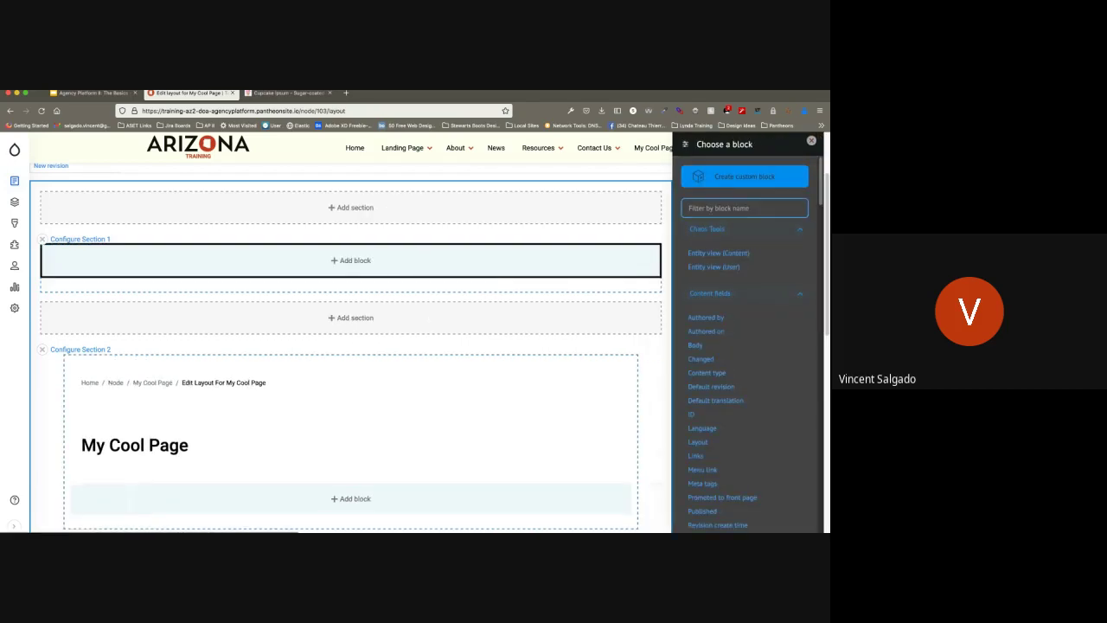
click(744, 176)
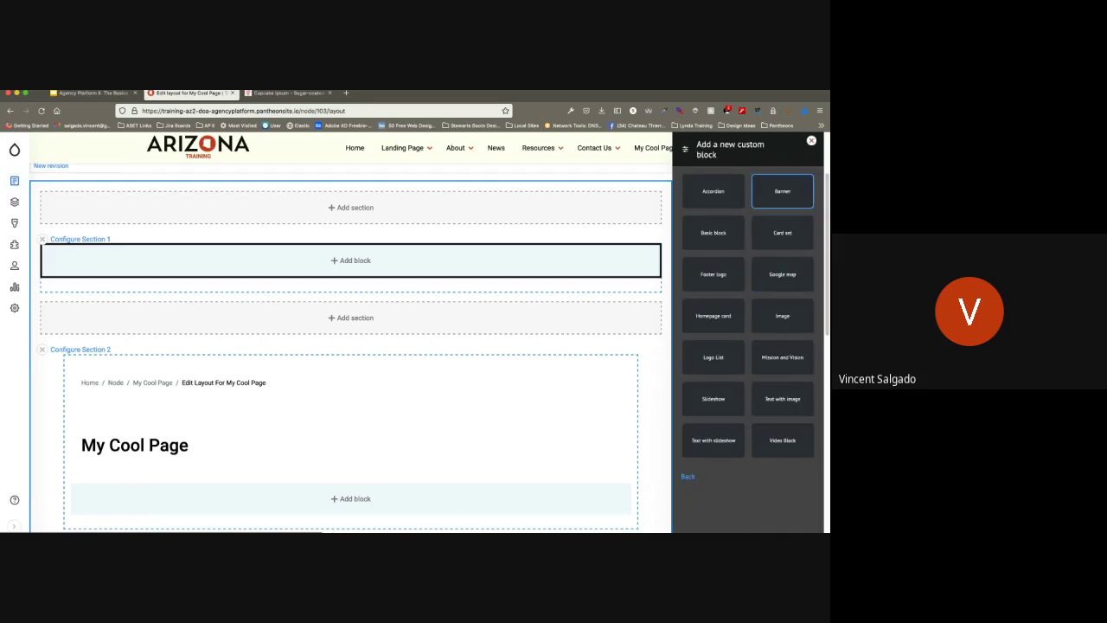
click(783, 191)
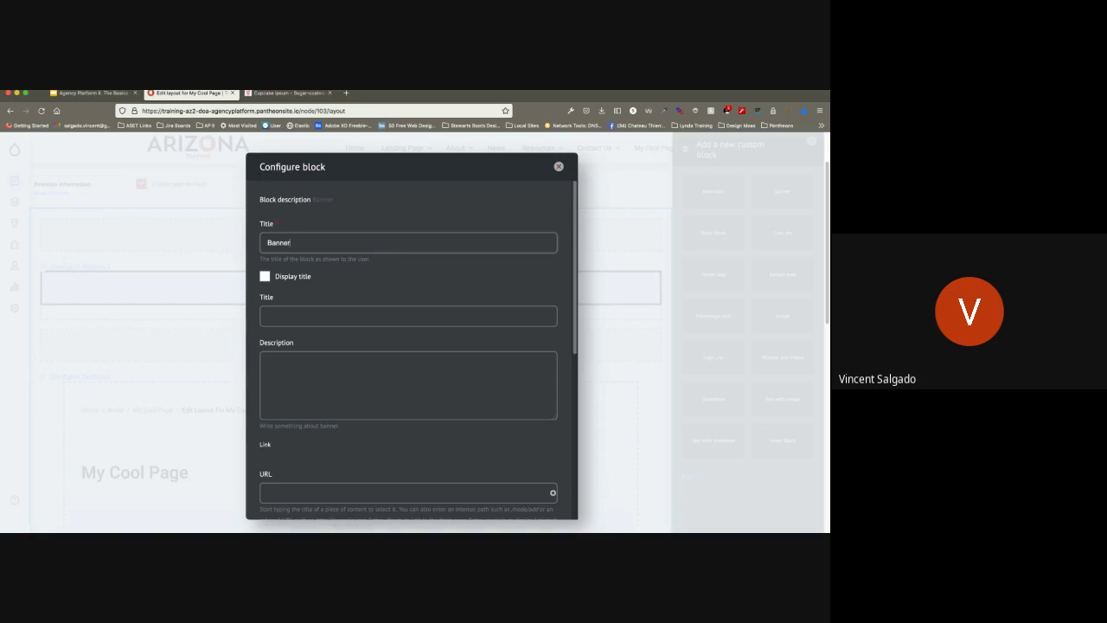
Step: Set the block title to "Banner123456" without displaying it, and enter "My Cool Page" as the banner's own title
text(23456)
click(265, 276)
click(265, 276)
text(M)
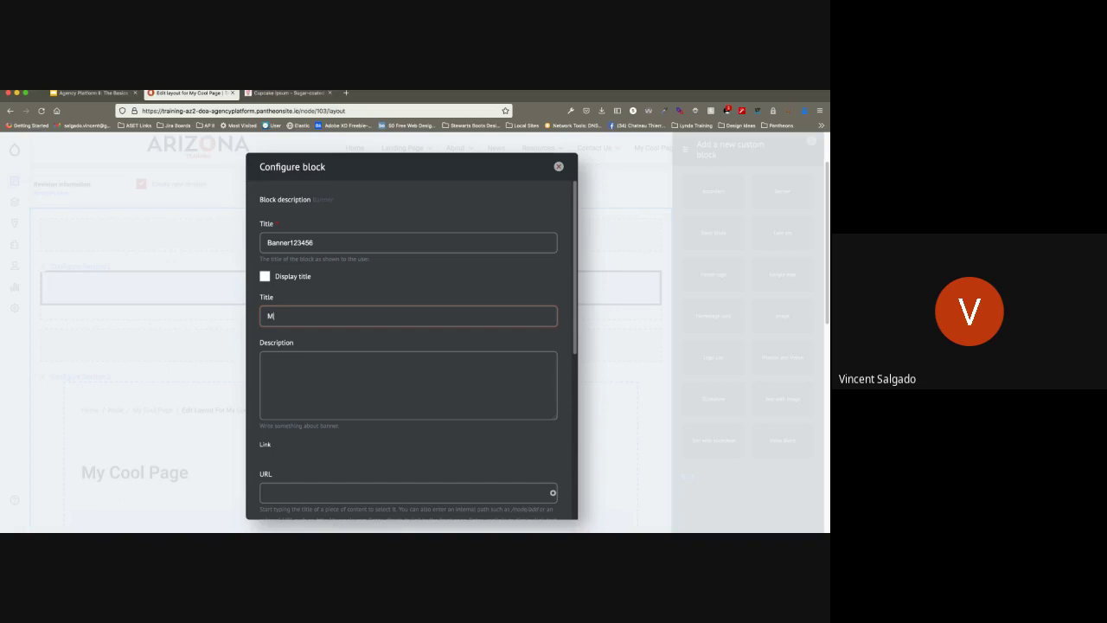
text(y Cool Page)
key(Tab)
Step: Set the banner's link URL to the existing About page
scroll(410, 346, down, 4)
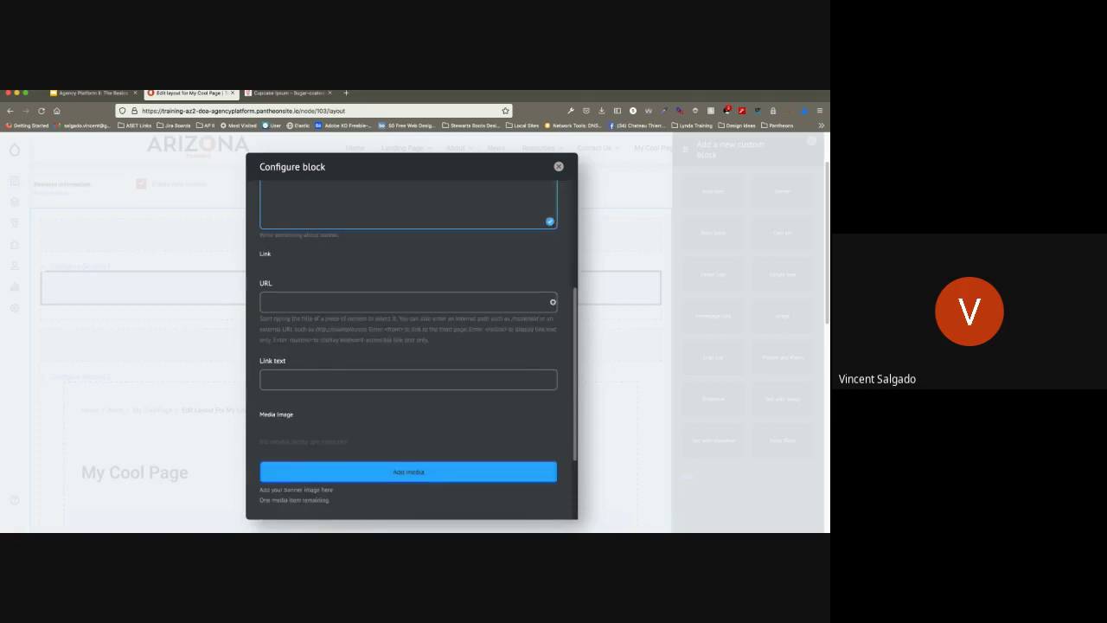
click(408, 301)
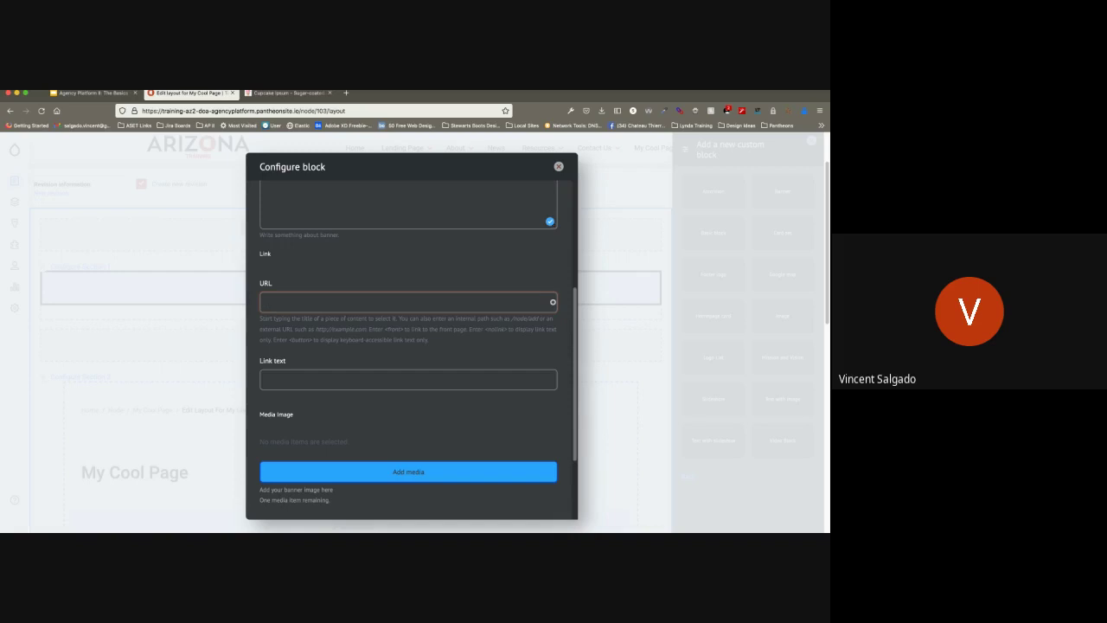
text(About)
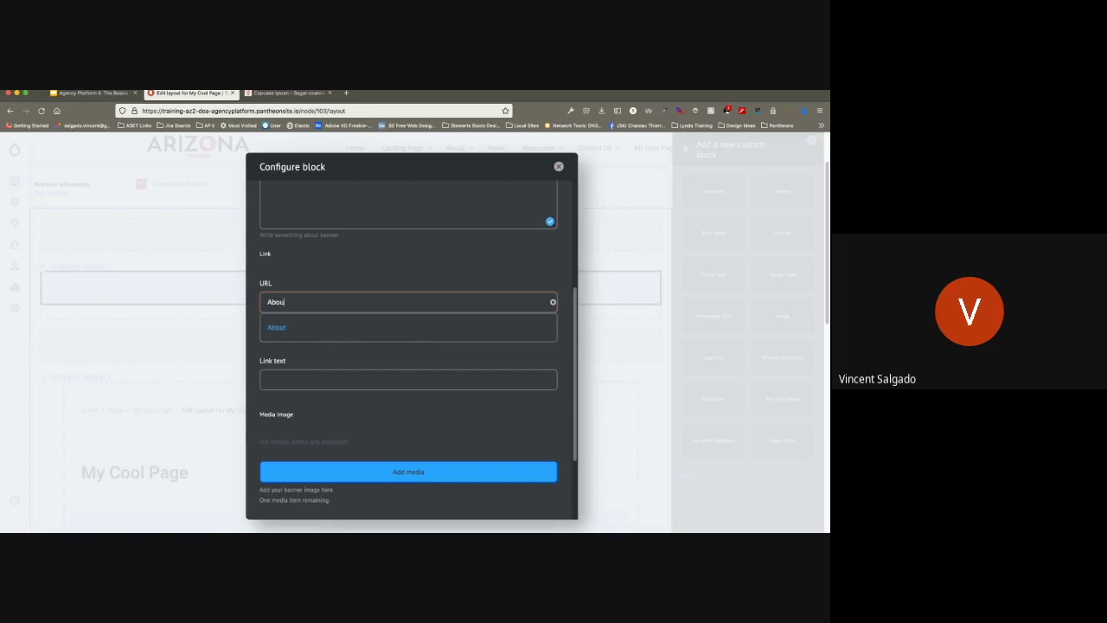
key(BackSpace)
key(BackSpace)
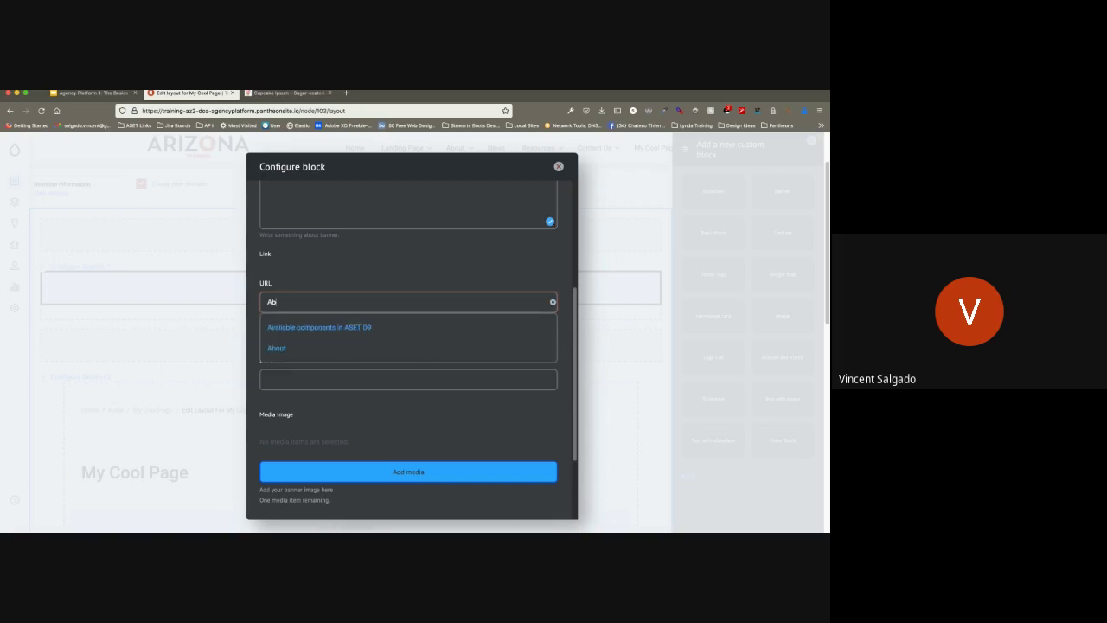
key(Down)
key(Return)
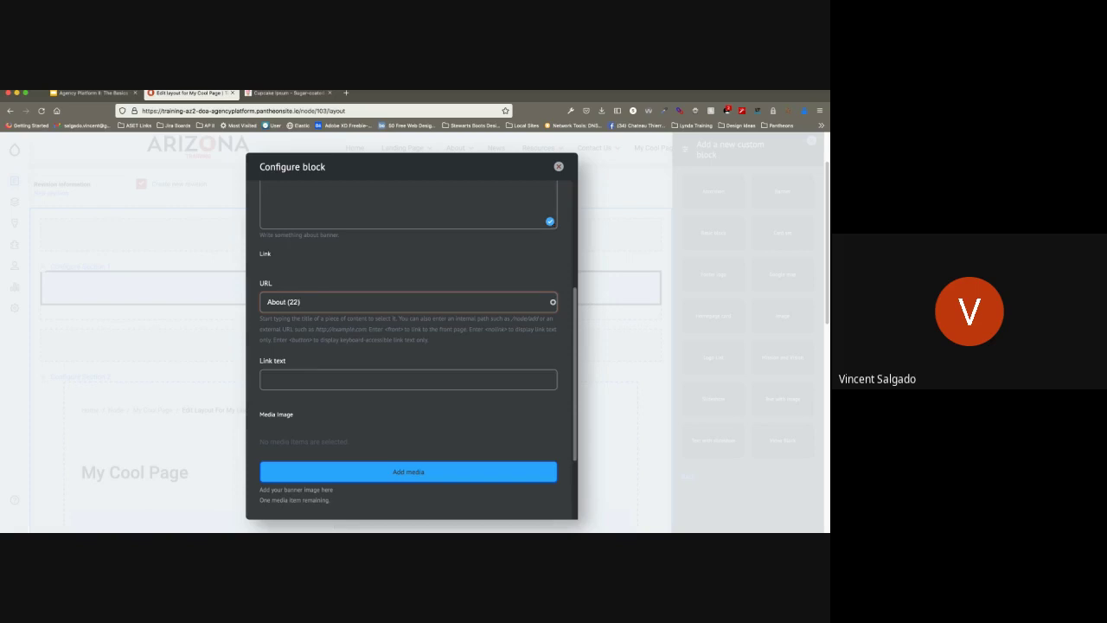
Step: Replace the banner's link URL with the Contact Us page, and finally clear the URL
key(super+a)
key(BackSpace)
text(A)
key(BackSpace)
text(Cont)
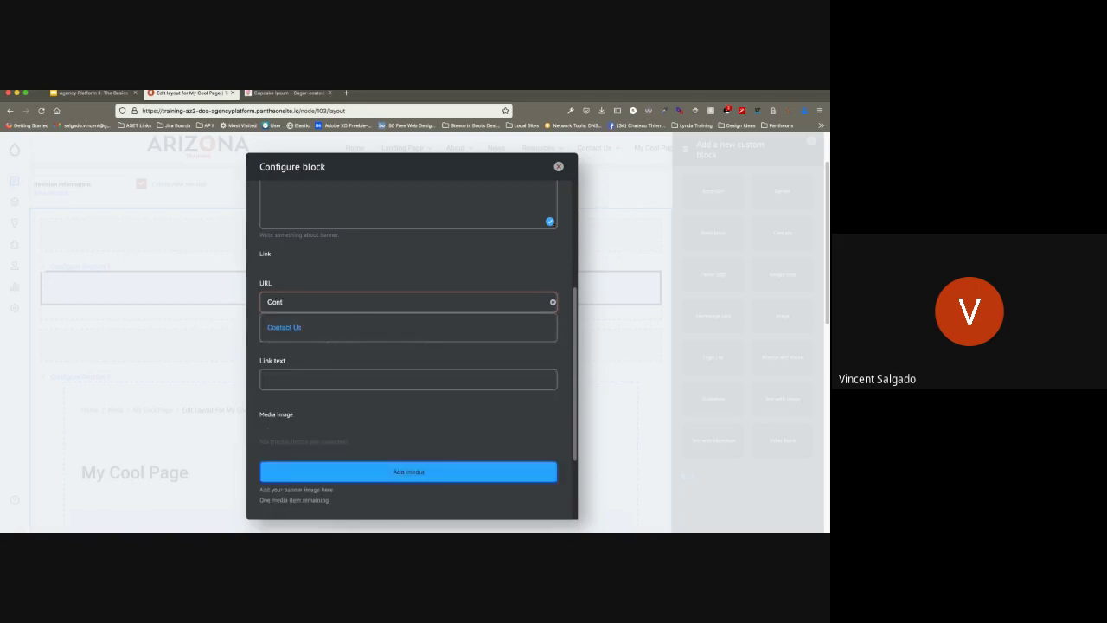
key(Down)
key(Return)
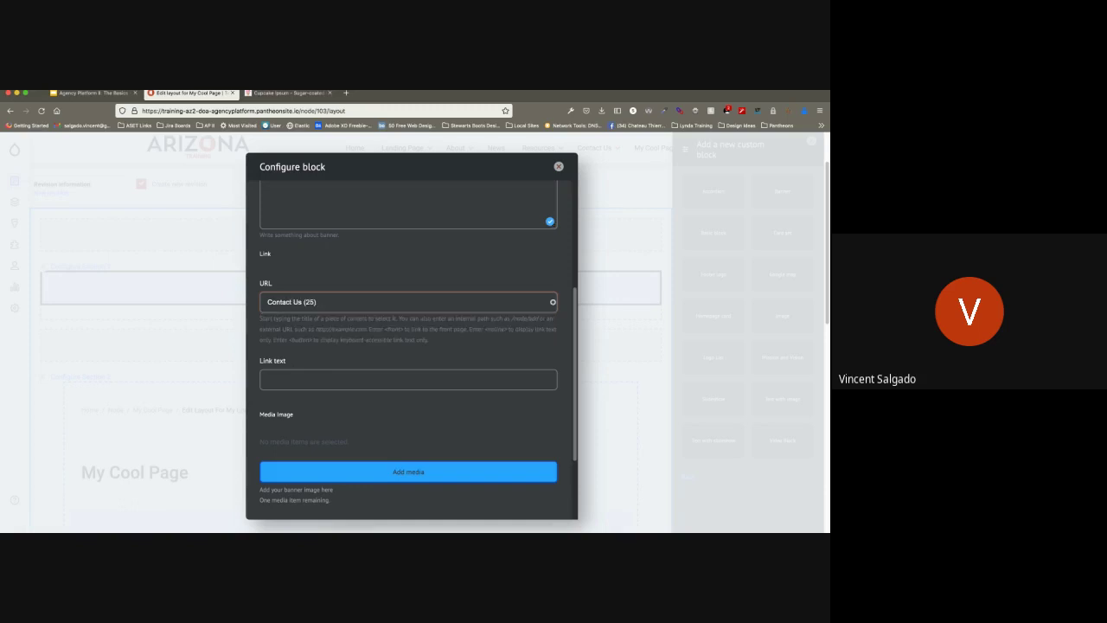
key(super+a)
key(BackSpace)
Step: Add the Table-Setting-2 photo from the media library as the banner's image
scroll(408, 346, down, 2)
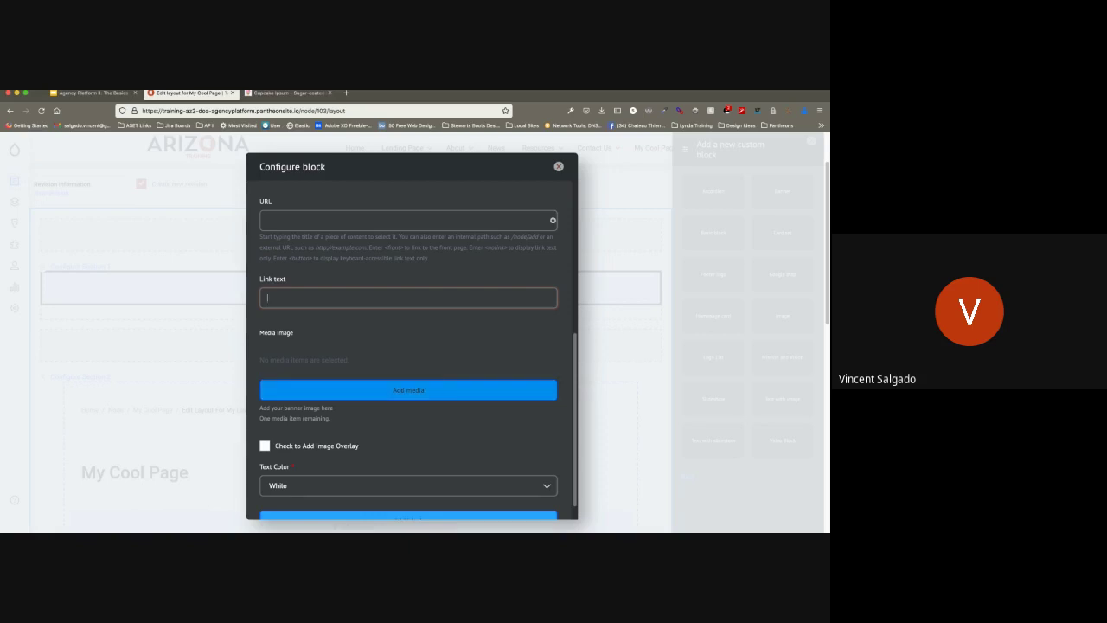
click(408, 390)
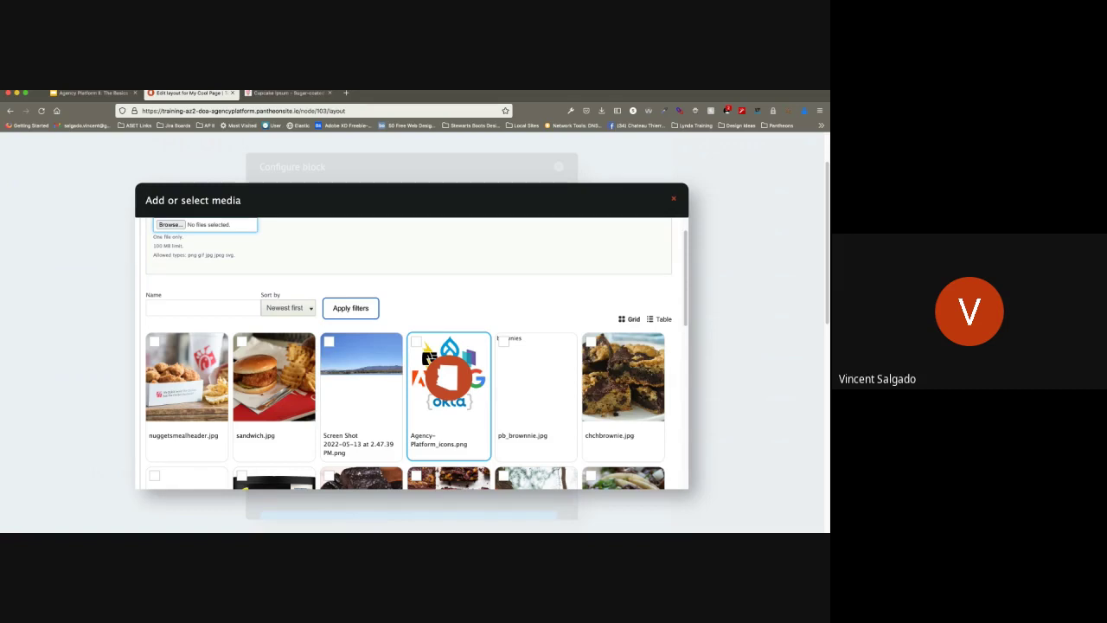
scroll(448, 378, down, 5)
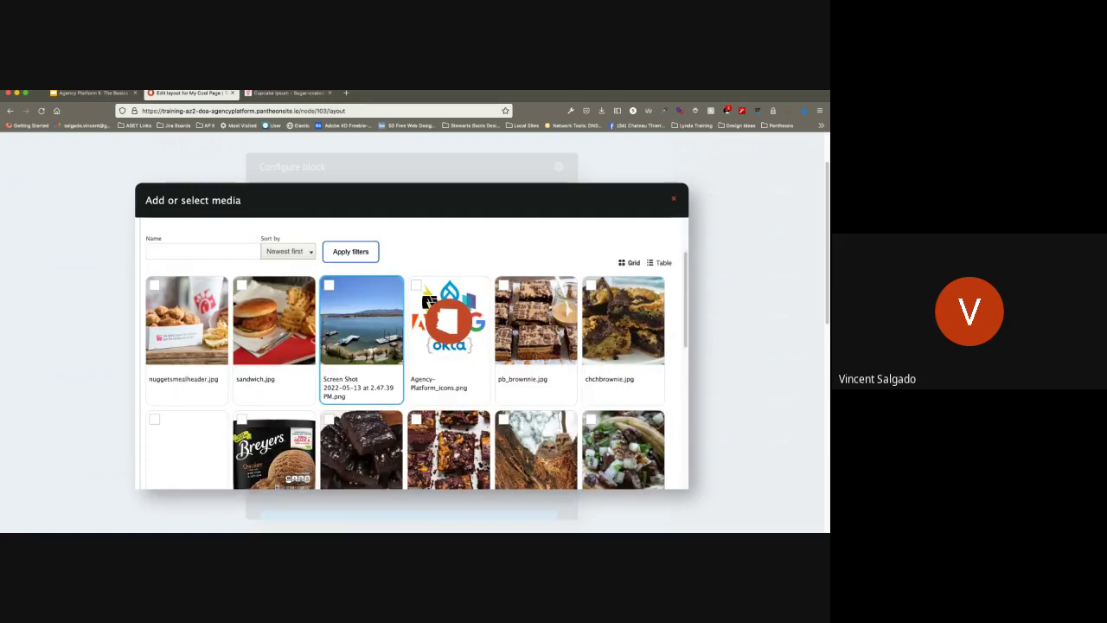
scroll(412, 353, down, 1)
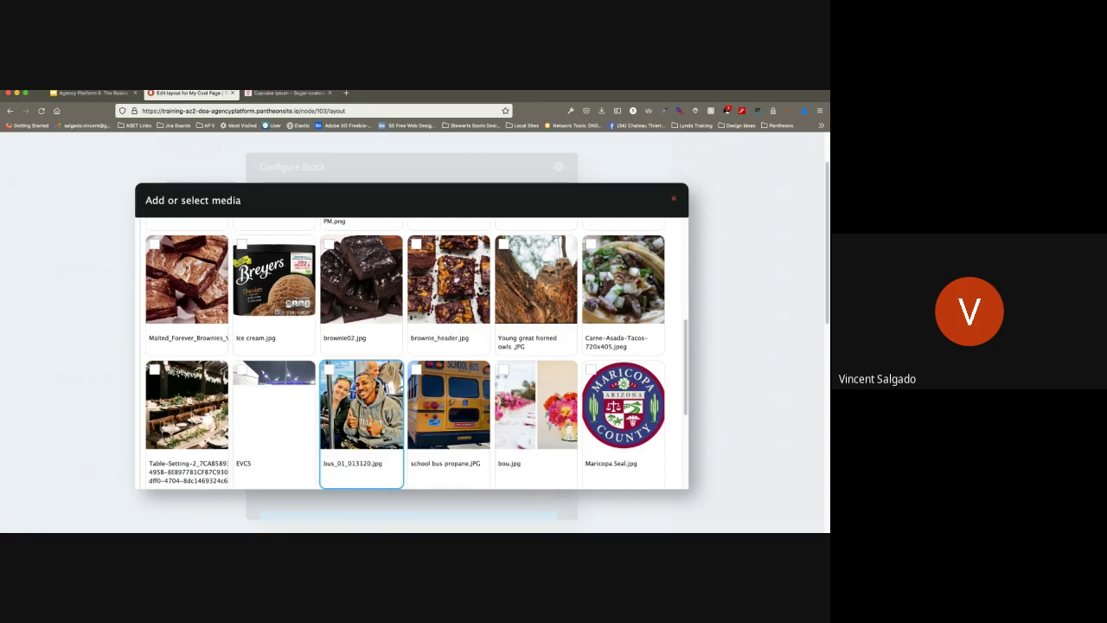
scroll(411, 354, down, 1)
click(187, 346)
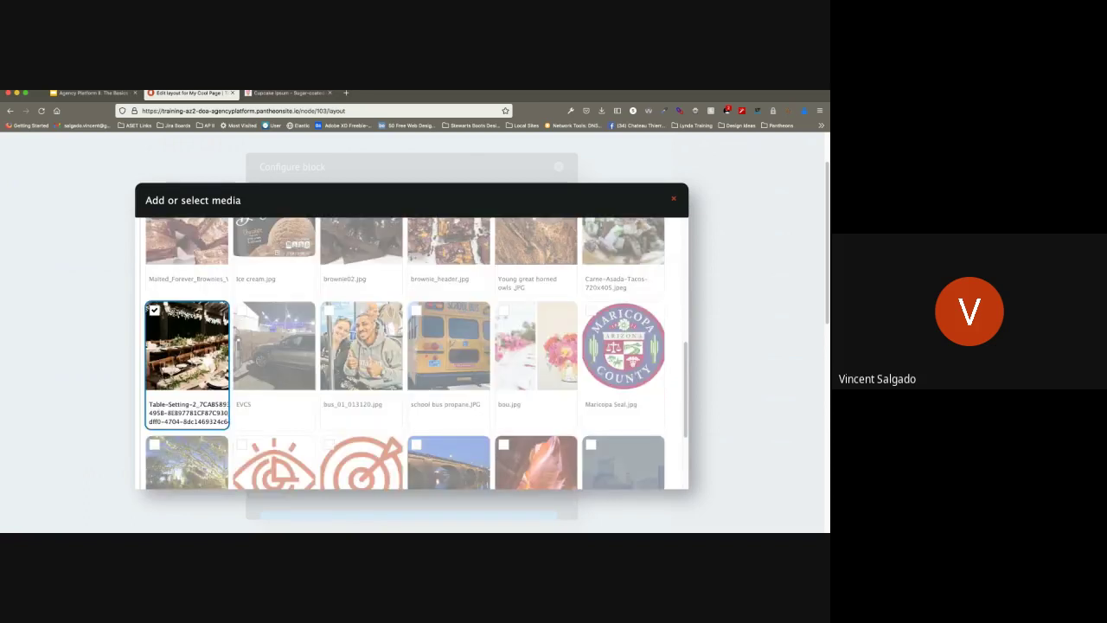
scroll(405, 352, down, 3)
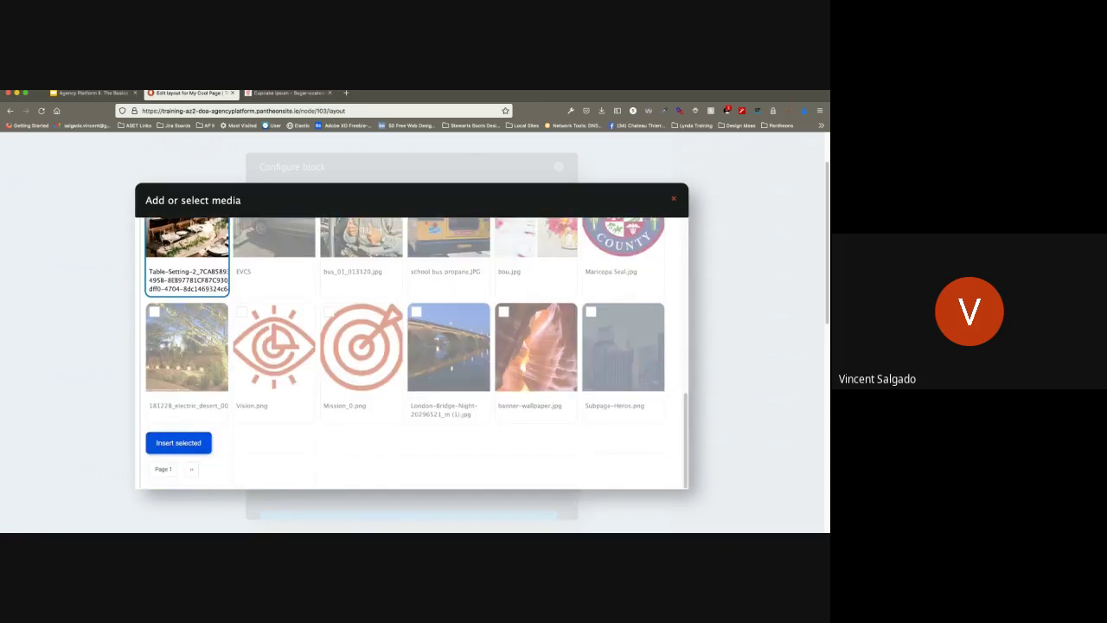
click(178, 443)
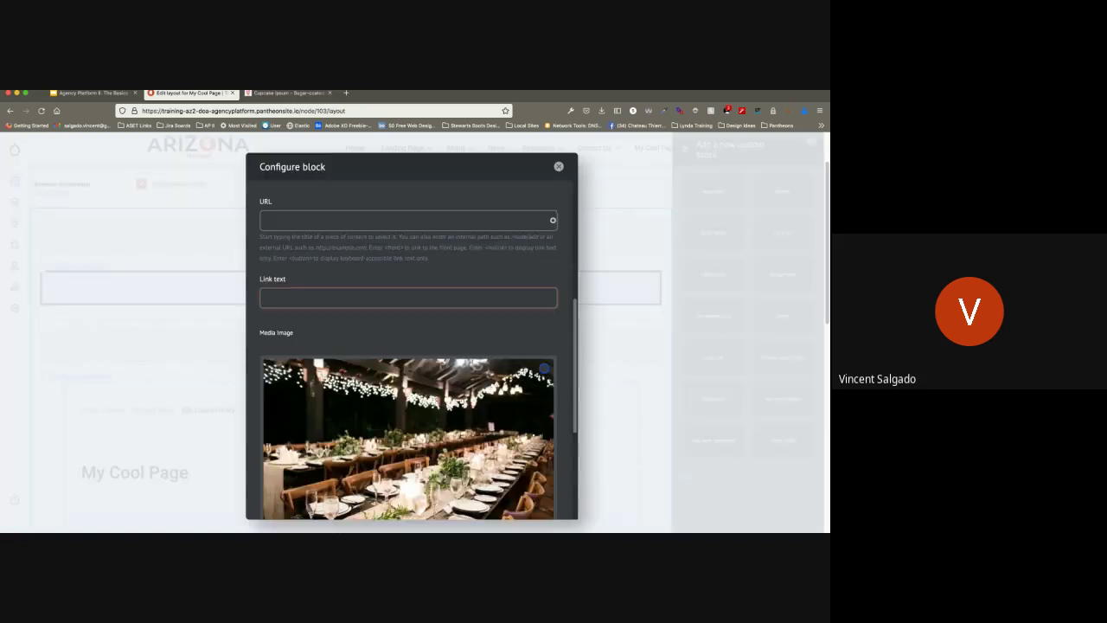
Step: Enable the banner's image overlay, then add the block to Section 1 and save the page layout
scroll(410, 351, down, 5)
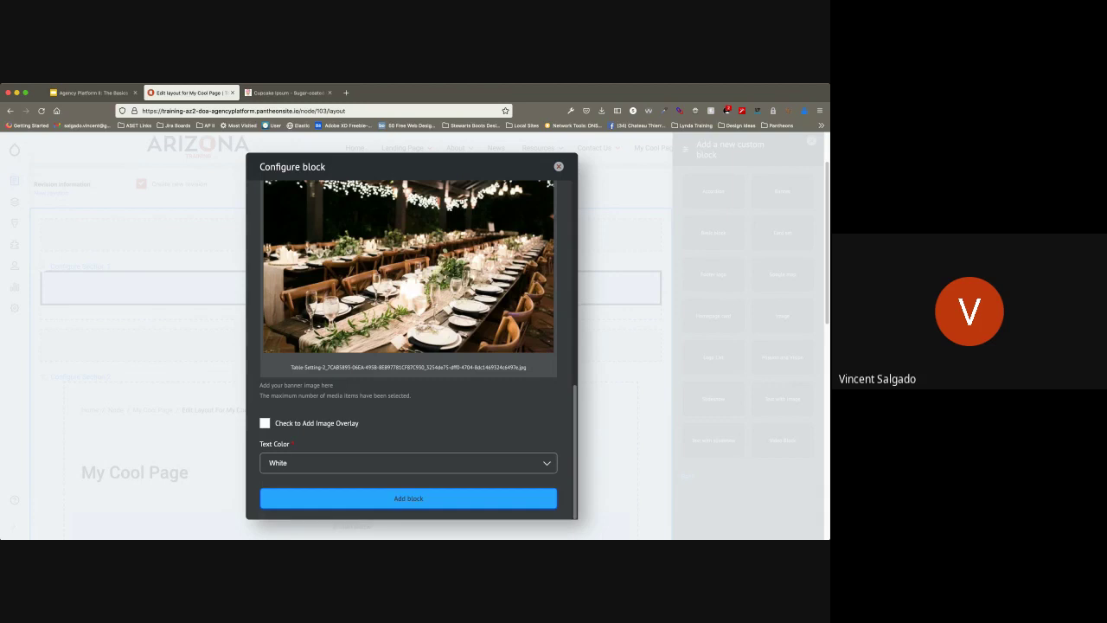
click(265, 423)
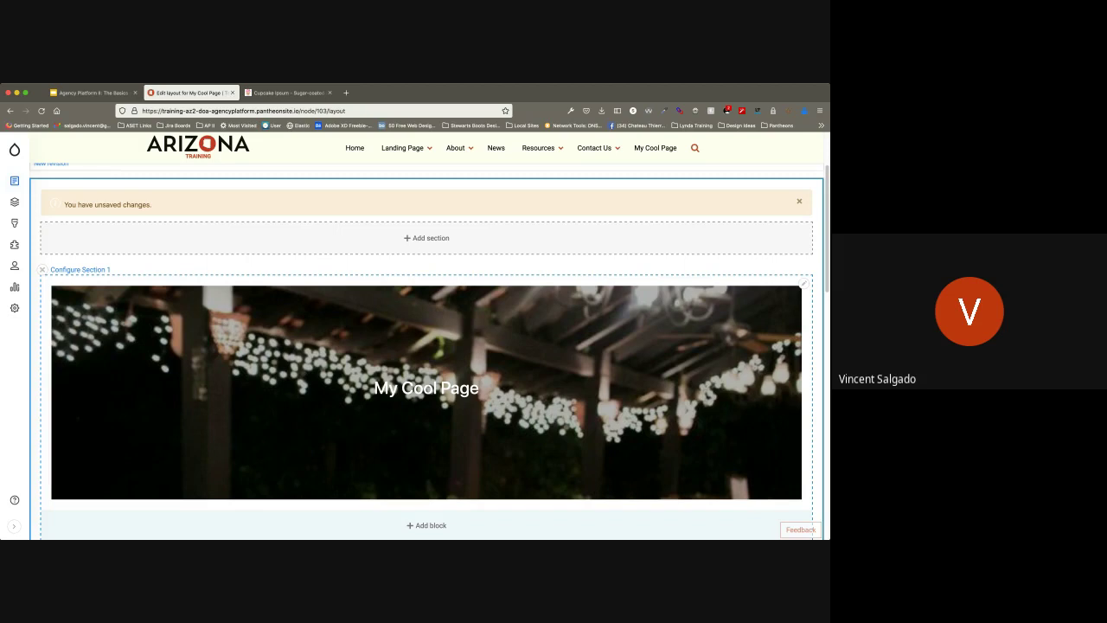
scroll(426, 346, up, 3)
click(53, 217)
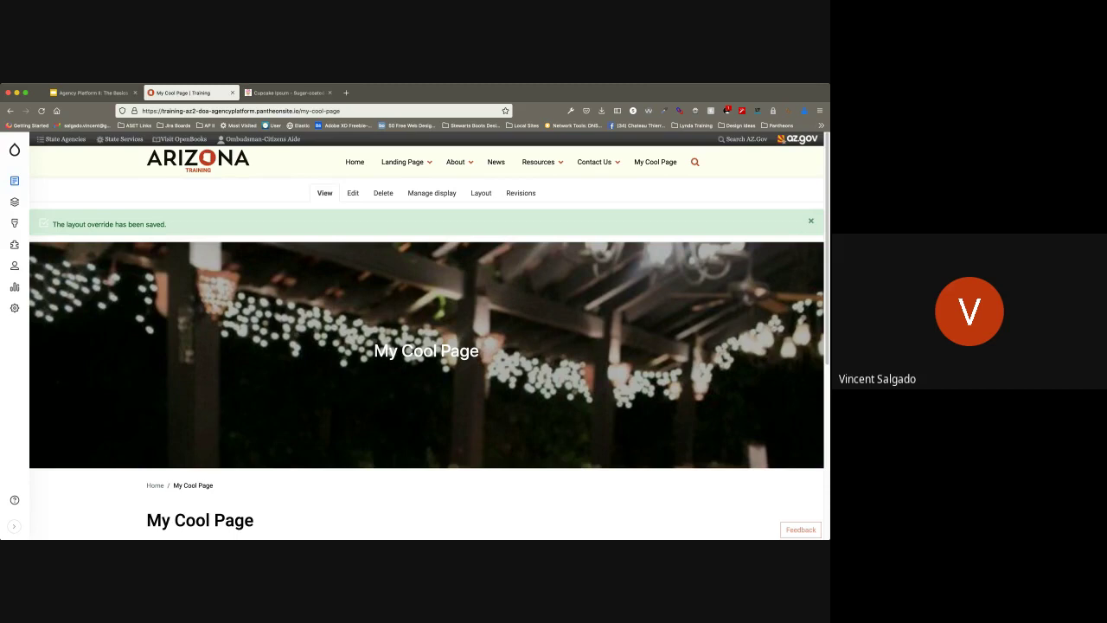
Step: Dismiss the status message and look over My Cool Page with its new banner
click(811, 221)
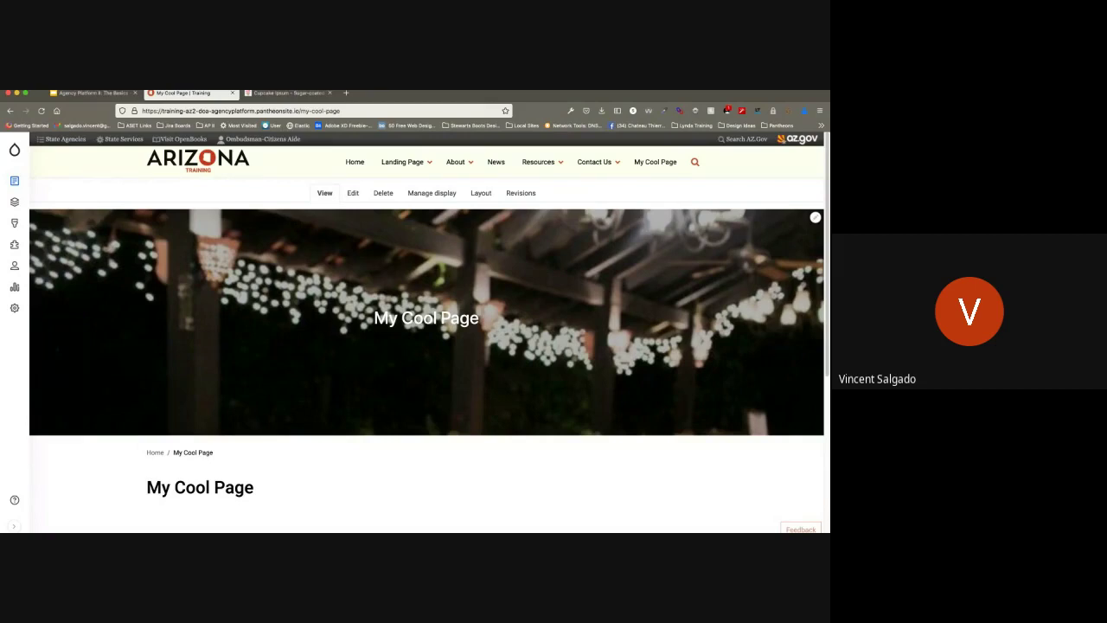
scroll(426, 328, down, 2)
scroll(427, 328, up, 2)
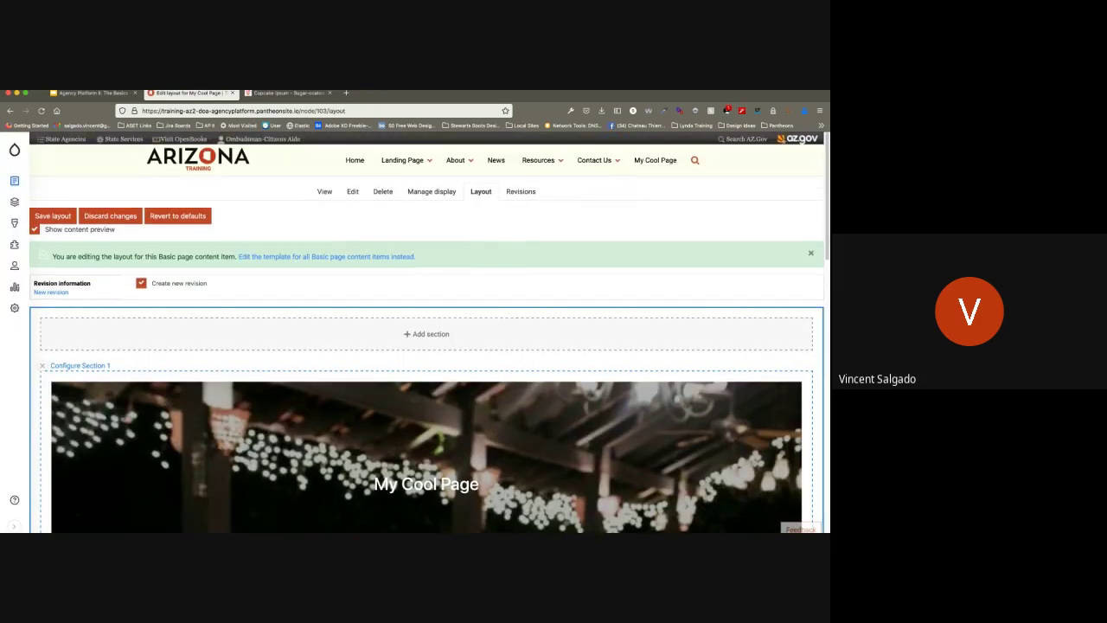
Step: Remove the page title block from Section 2 of the layout and save the layout
scroll(427, 346, down, 5)
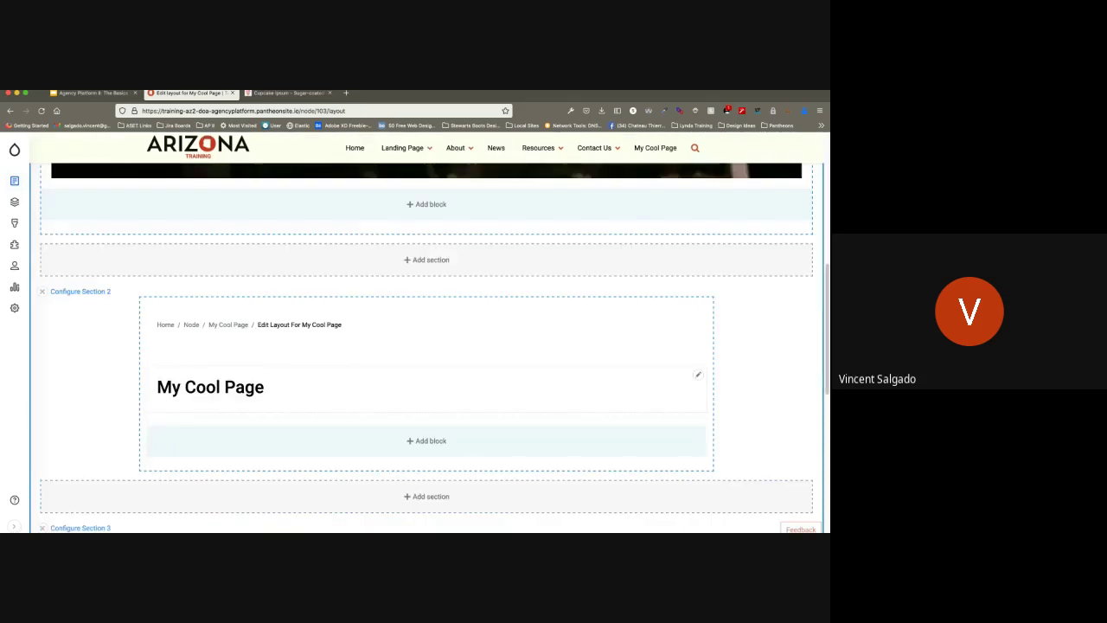
click(698, 375)
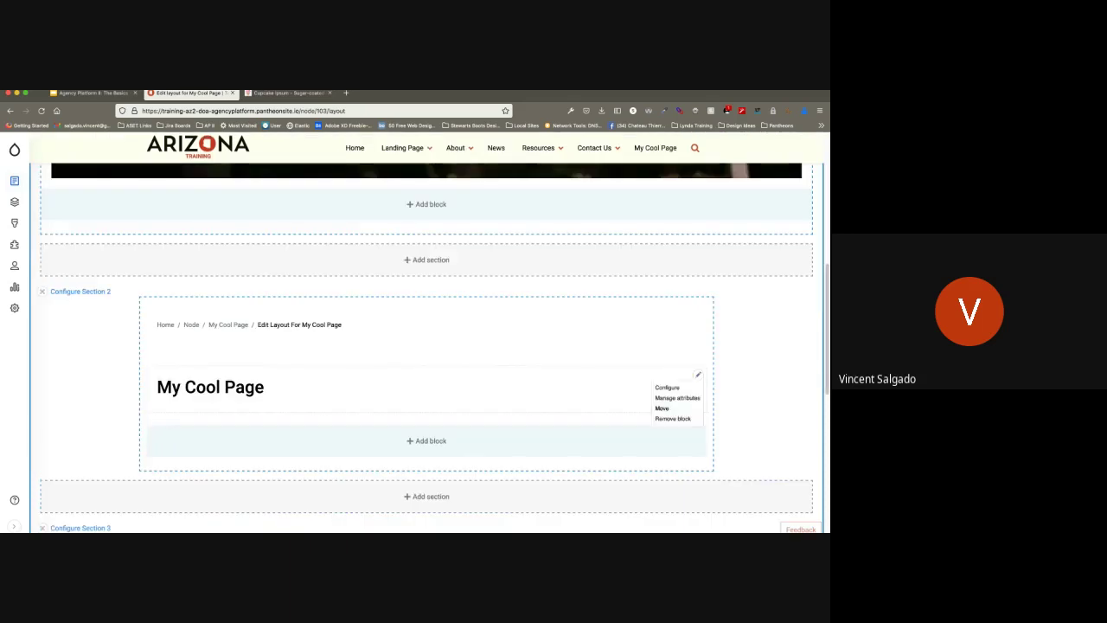
click(673, 419)
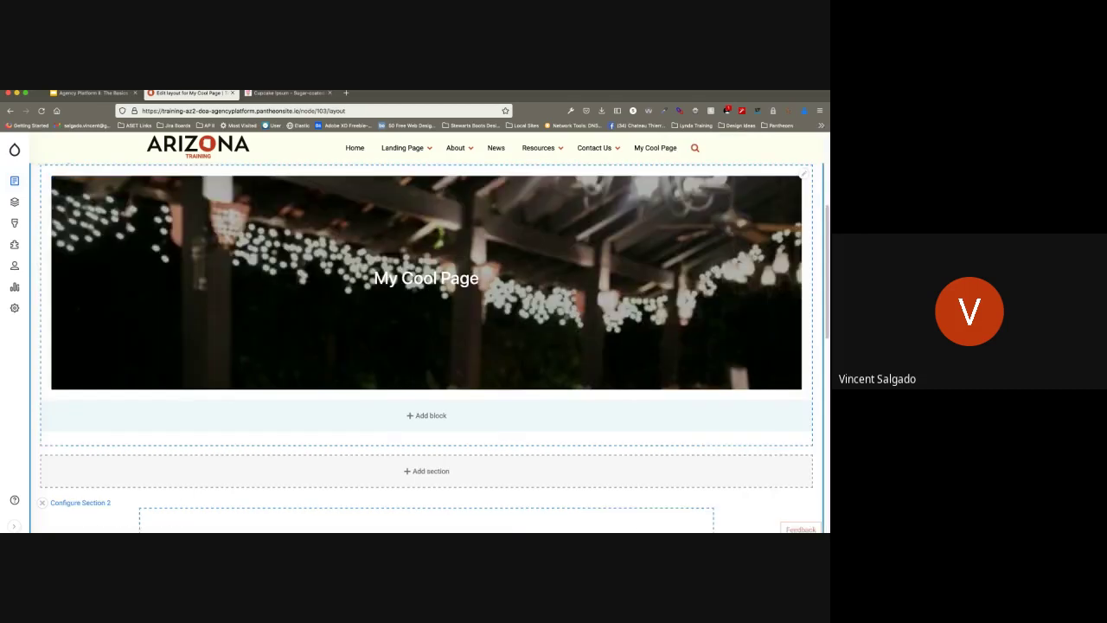
scroll(427, 346, down, 5)
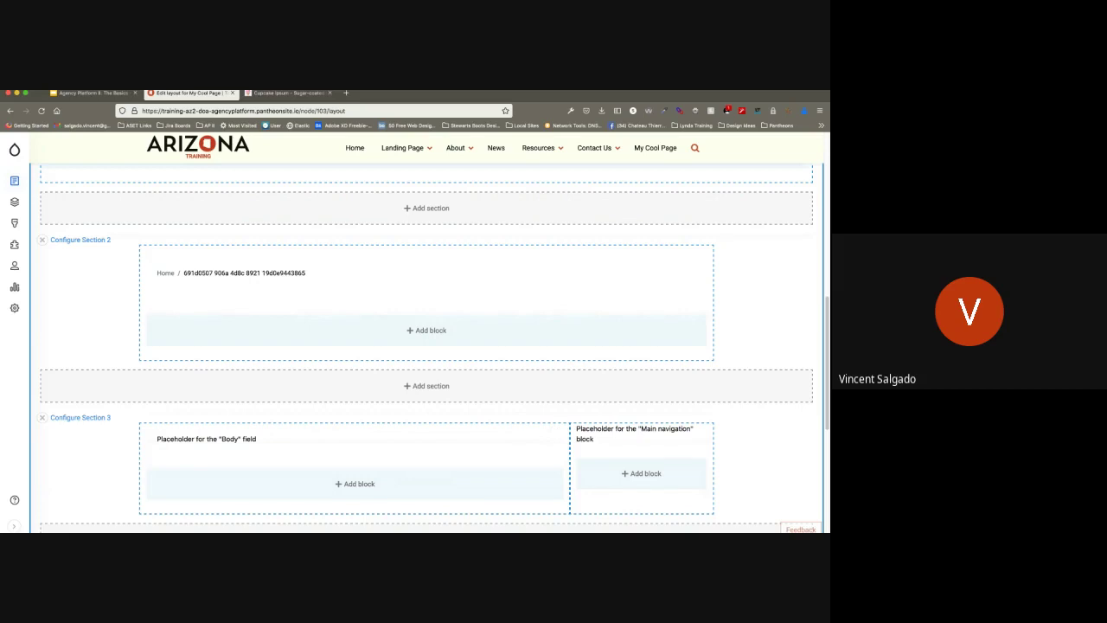
scroll(427, 346, up, 10)
scroll(427, 346, up, 2)
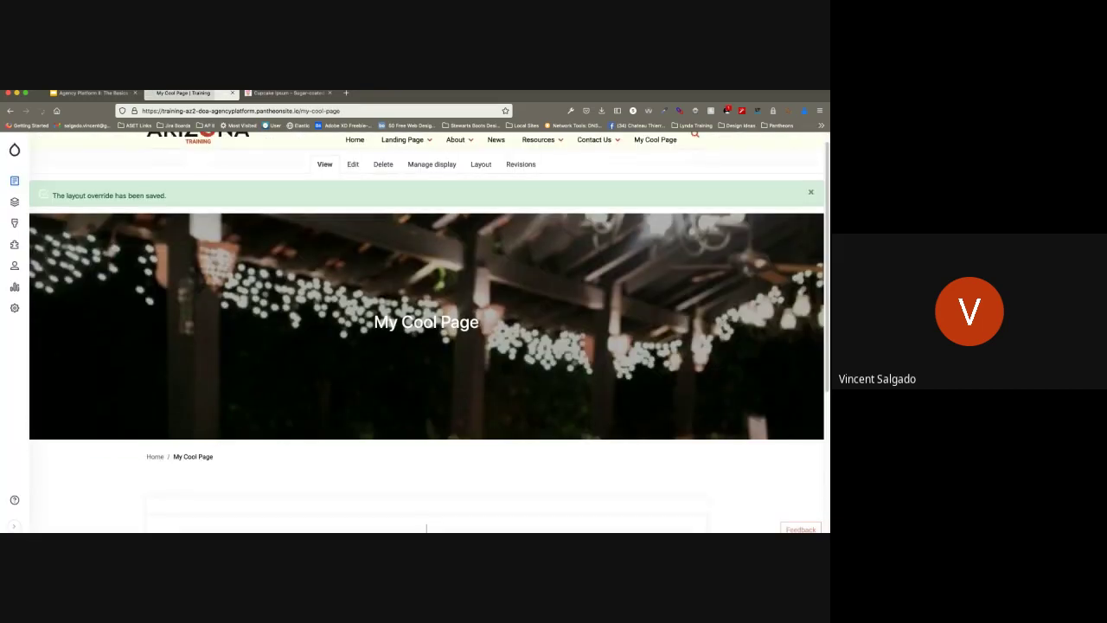
scroll(426, 337, down, 4)
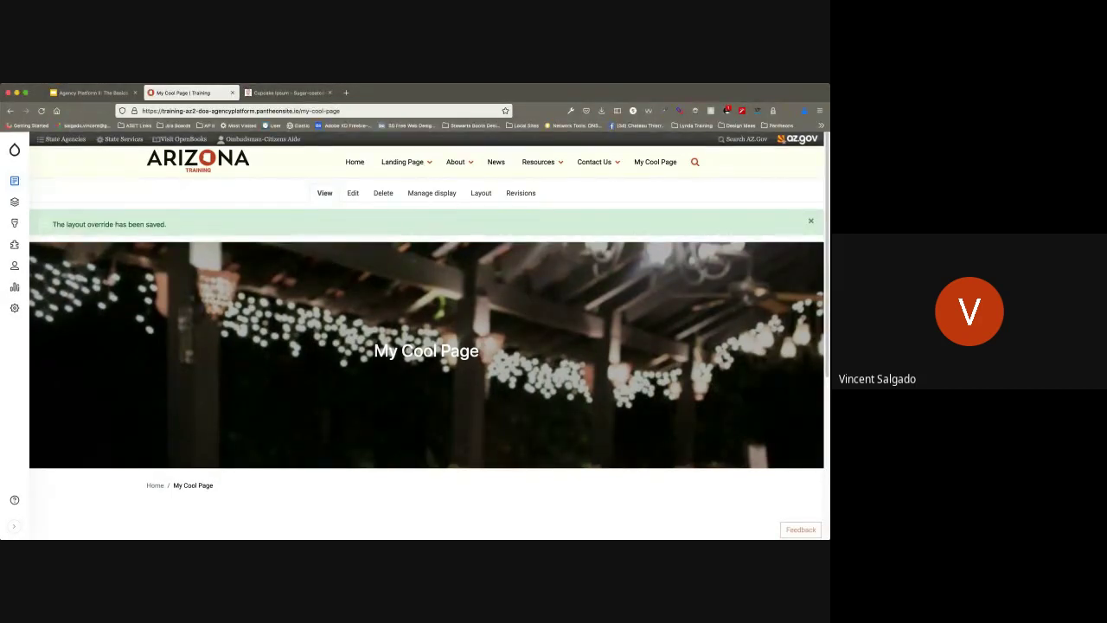
Step: Reopen the page's layout and start a new custom Text with image block in Section 2
click(481, 193)
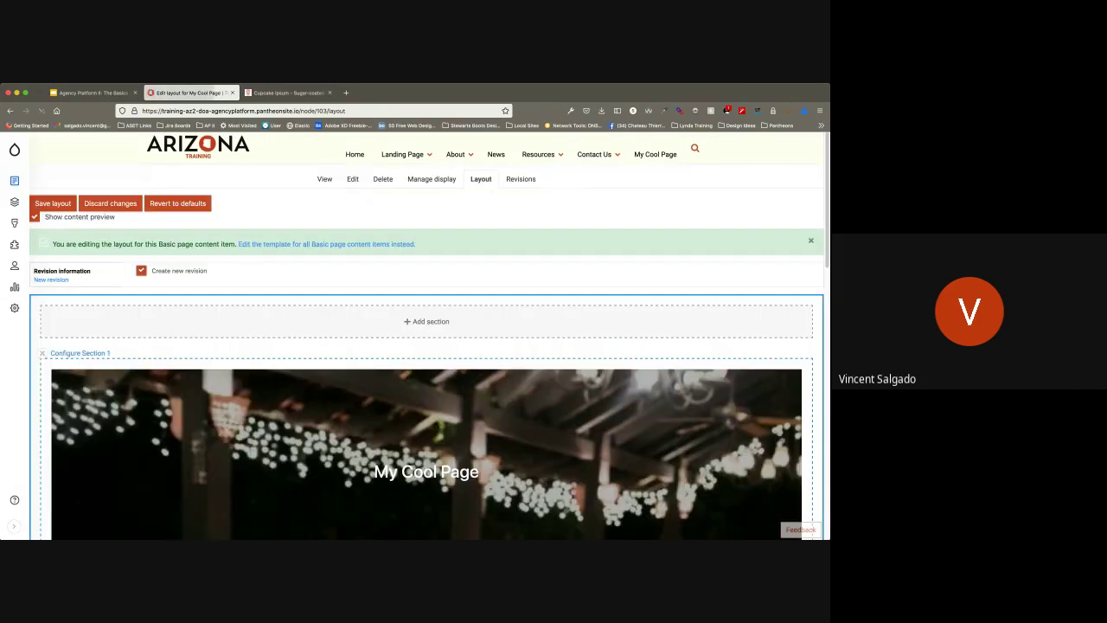
scroll(426, 346, down, 5)
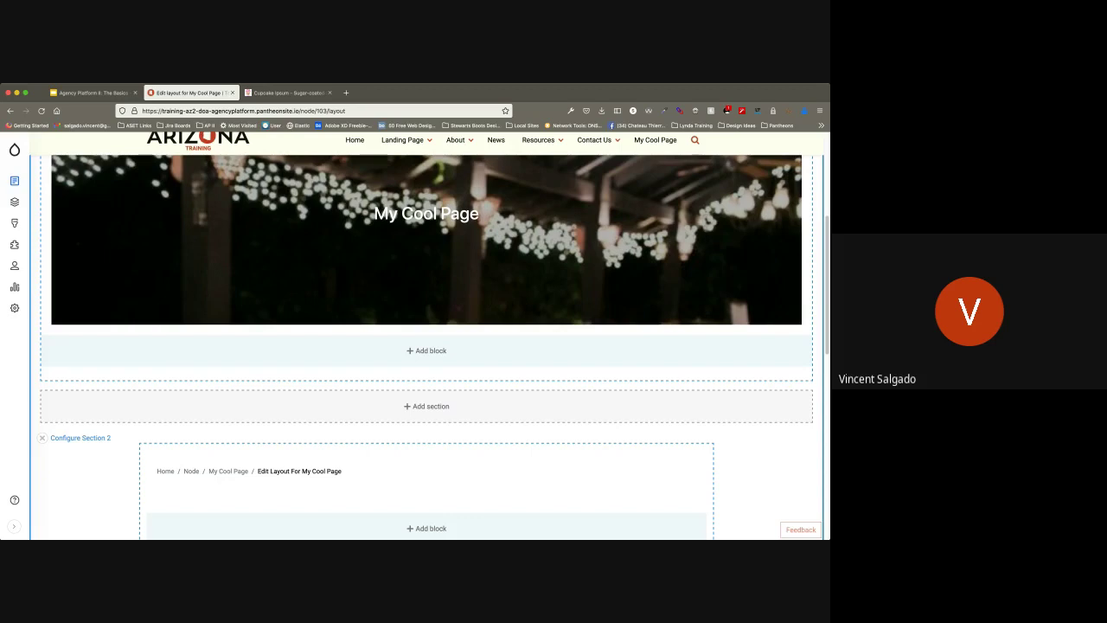
scroll(426, 346, down, 4)
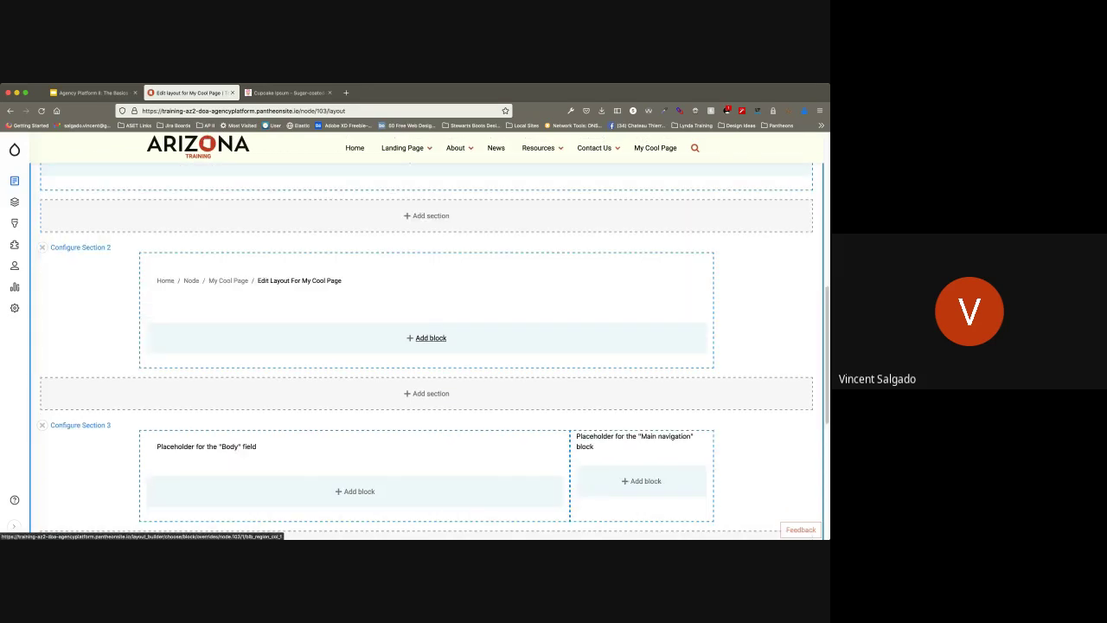
click(430, 338)
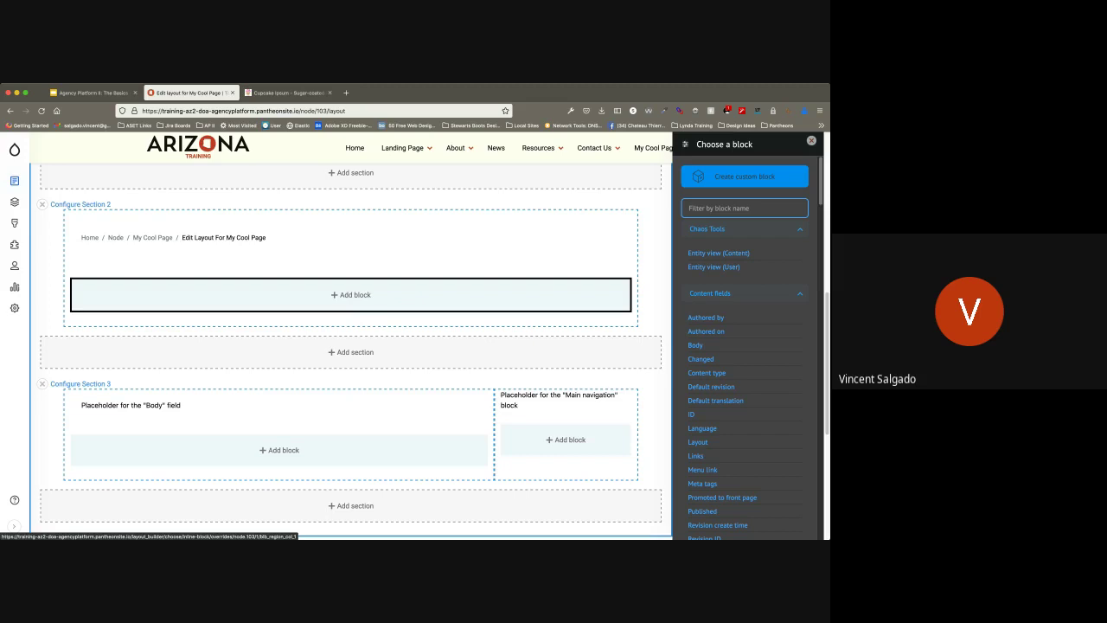
click(743, 176)
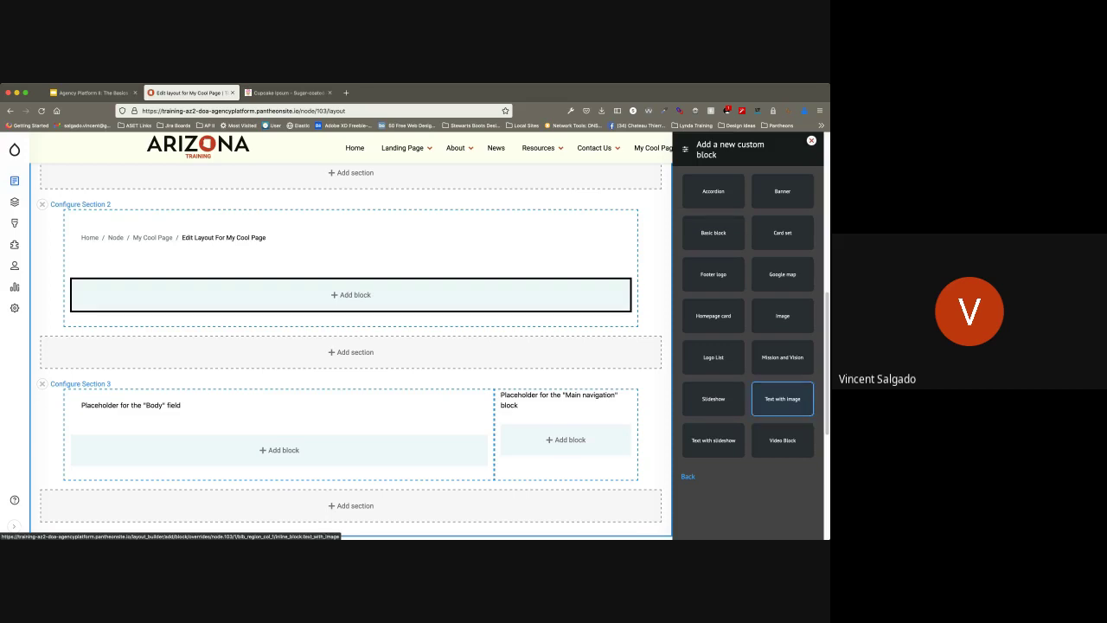
click(782, 399)
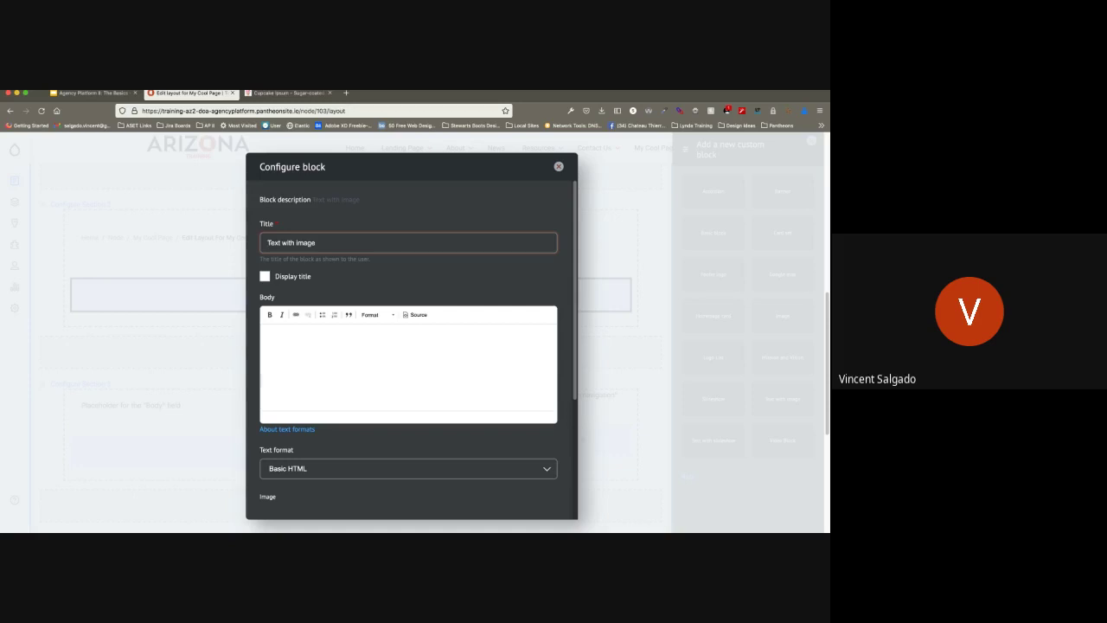
Step: Copy the first three sample paragraphs from the Cupcake Ipsum browser page into the Text with image block's body
click(338, 365)
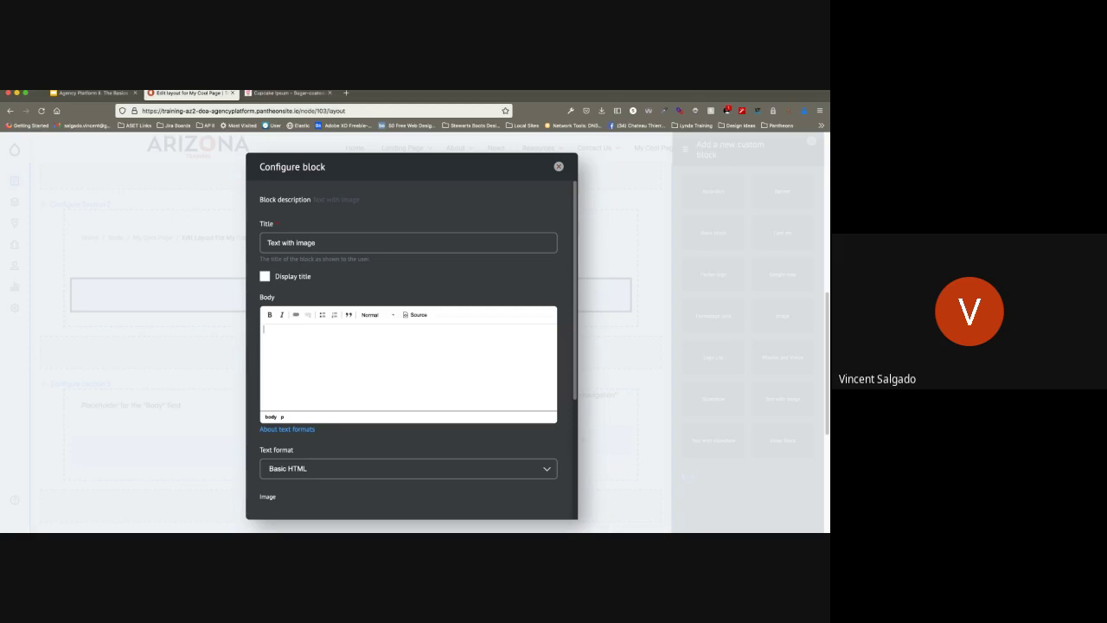
key(ctrl+Tab)
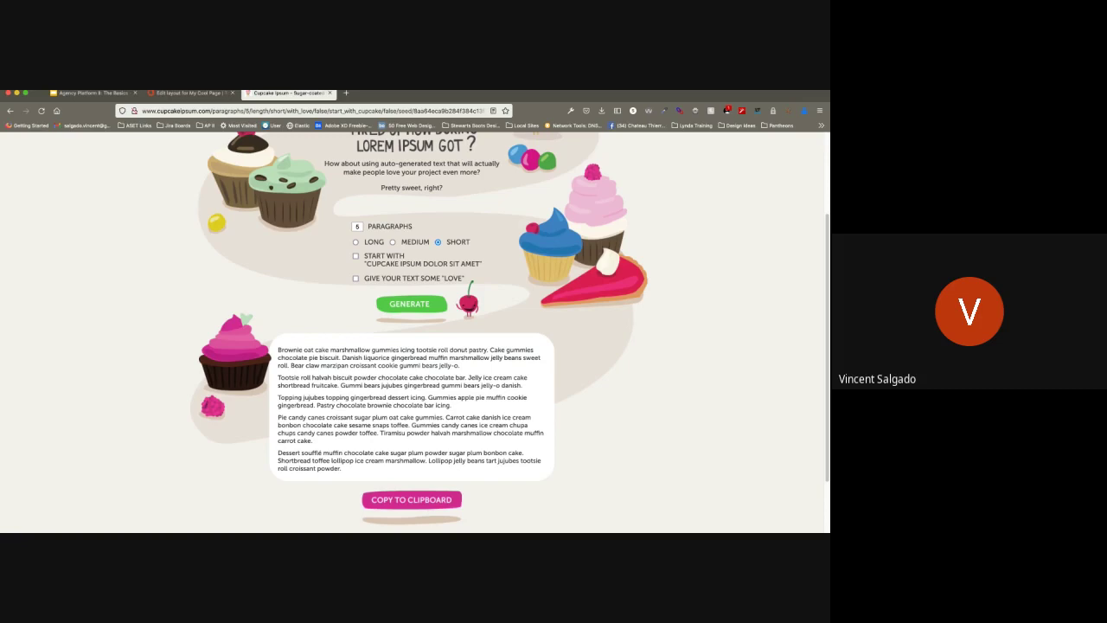
drag(278, 349, 451, 405)
key(super+c)
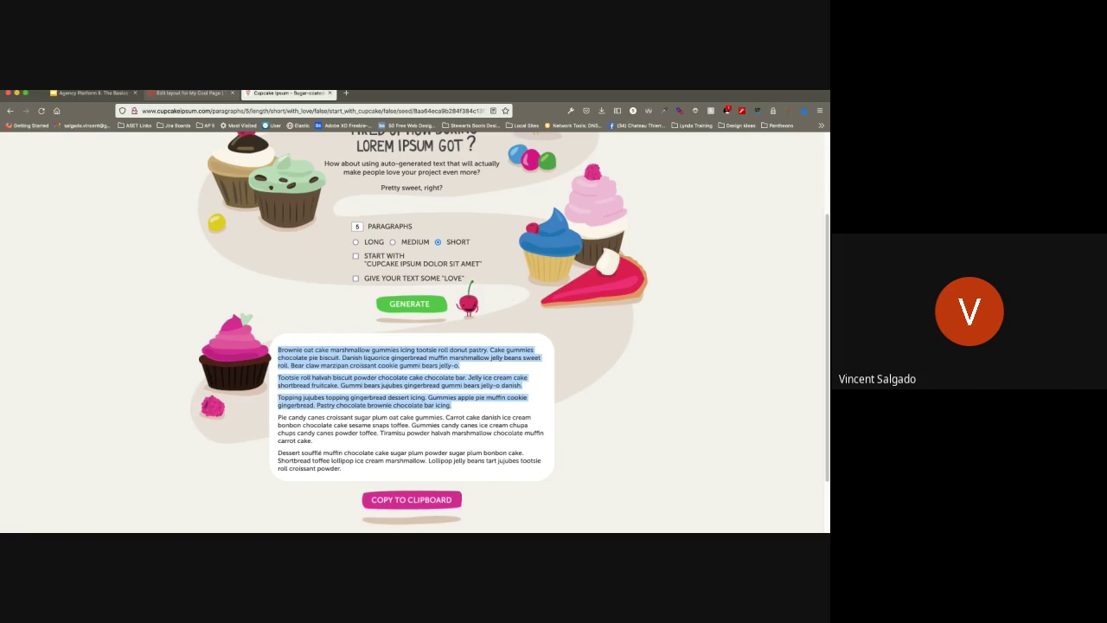
key(ctrl+shift+Tab)
key(super+v)
scroll(408, 346, up, 2)
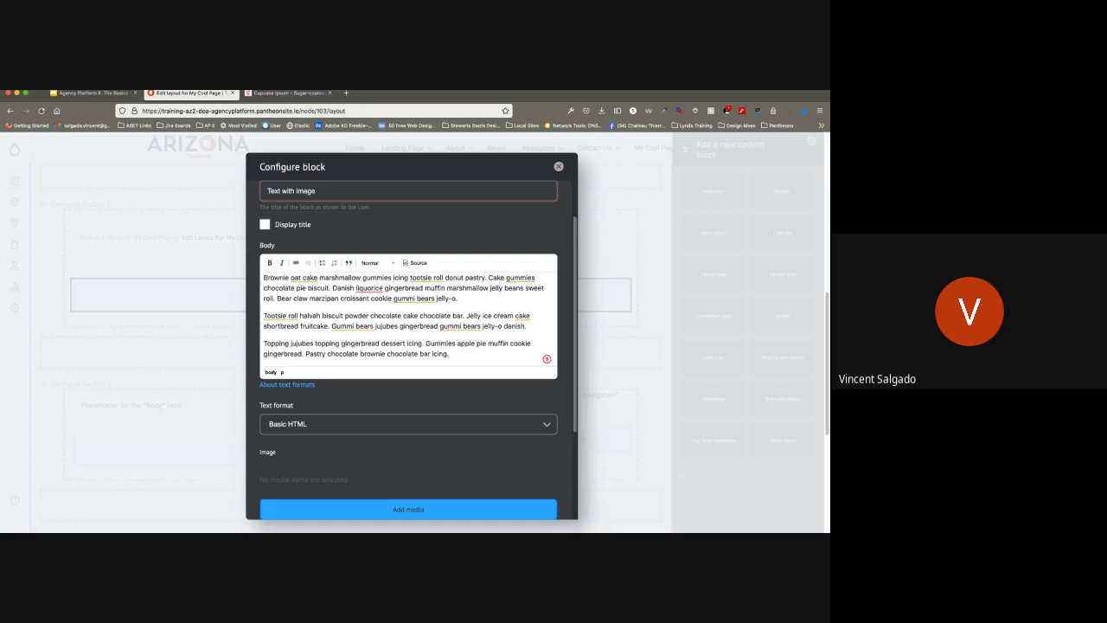
Step: Switch the body's text format to Full HTML and back to Basic HTML
click(298, 441)
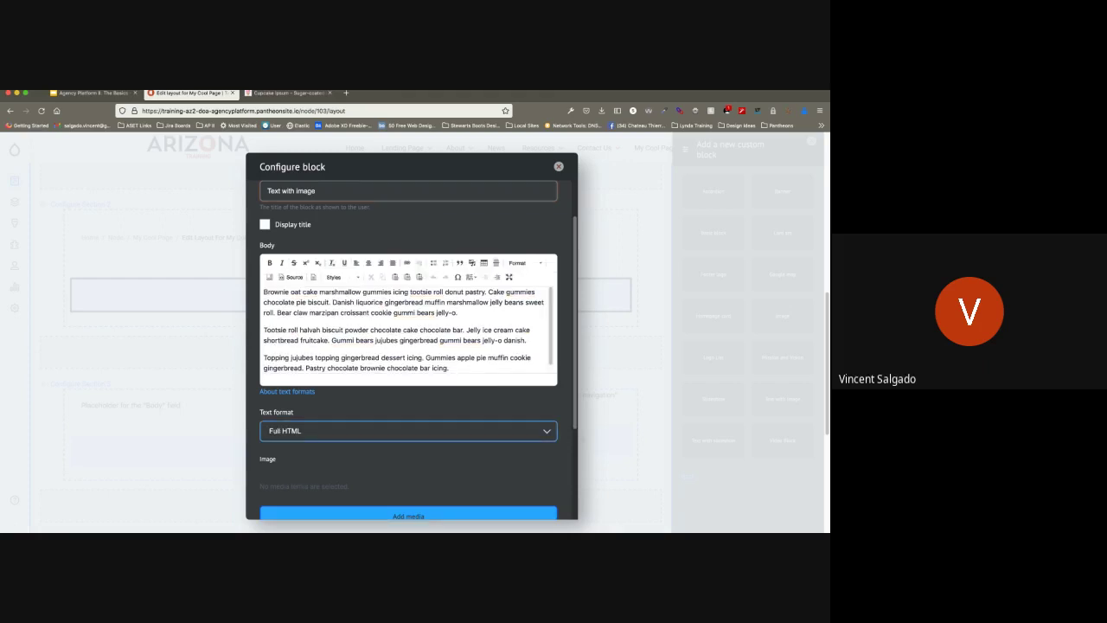
click(298, 421)
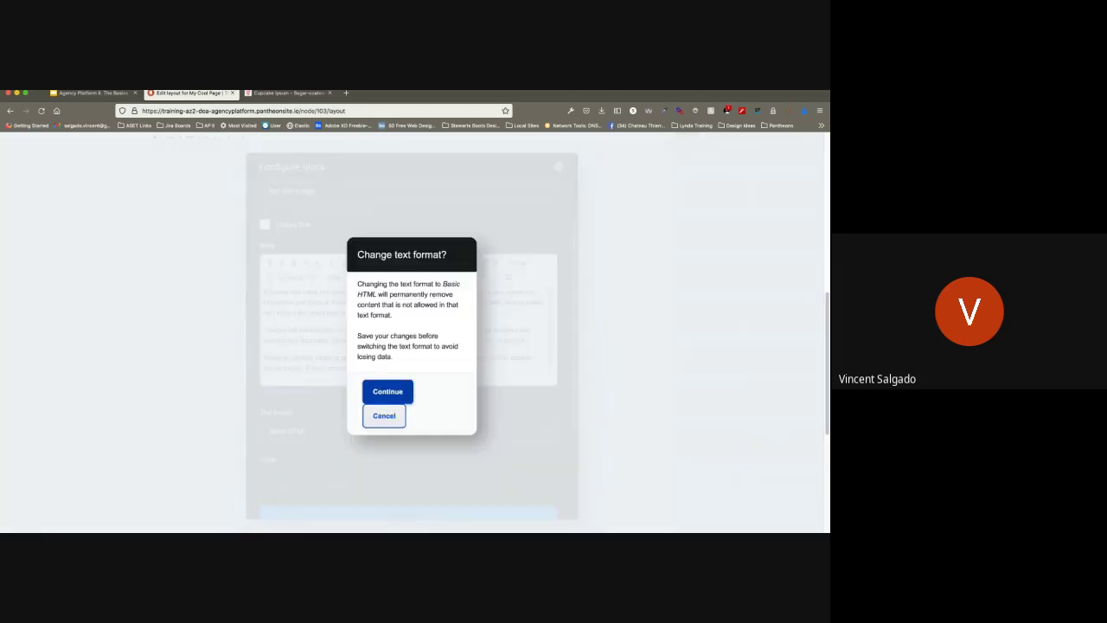
key(Return)
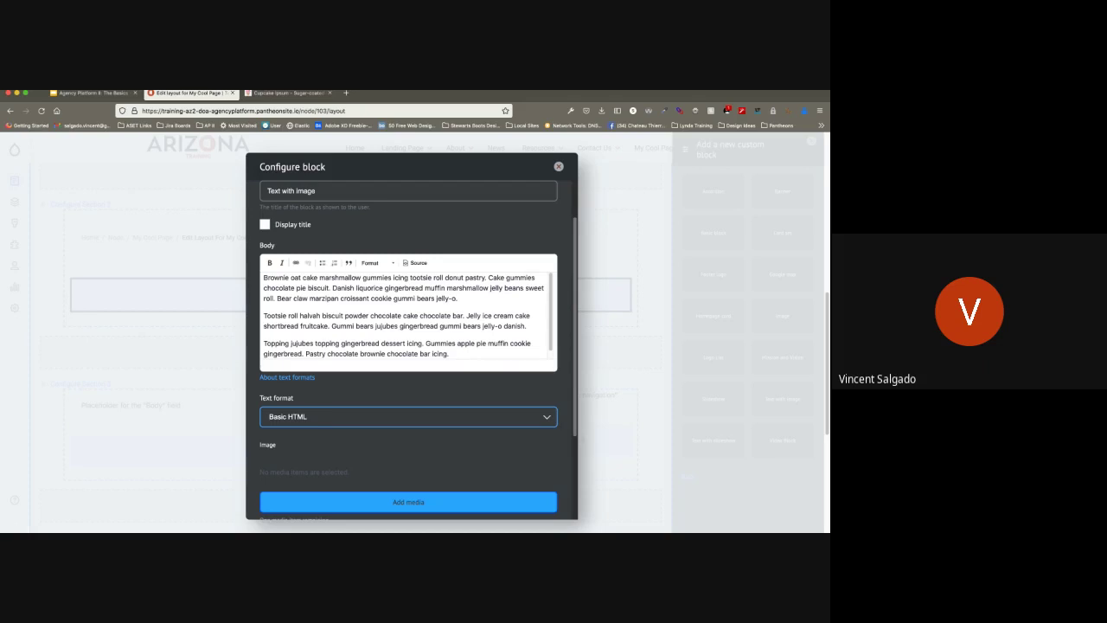
Step: Upload the sunset arch photo as the block's image and set its alternative text to "Arches of Utah during the sunset"
click(408, 502)
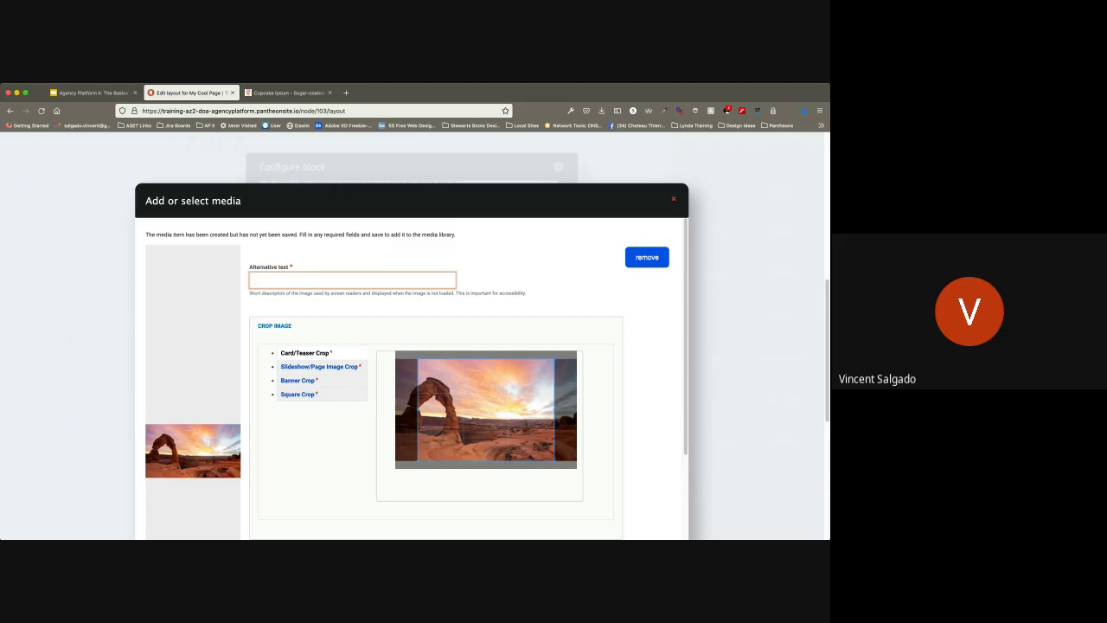
text(Image)
key(super+a)
text(Arches of Utah during the sunset)
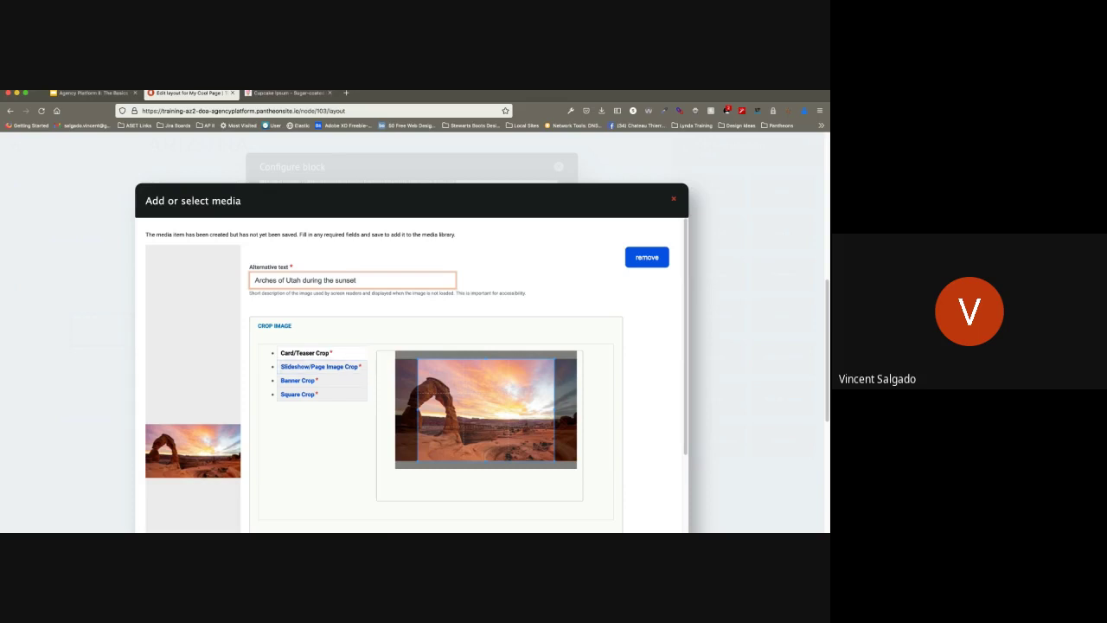
Step: Apply all four image crops, shifting the Card/Teaser and Square crops left over the arch and the Banner crop down toward the horizon
drag(486, 409, 463, 409)
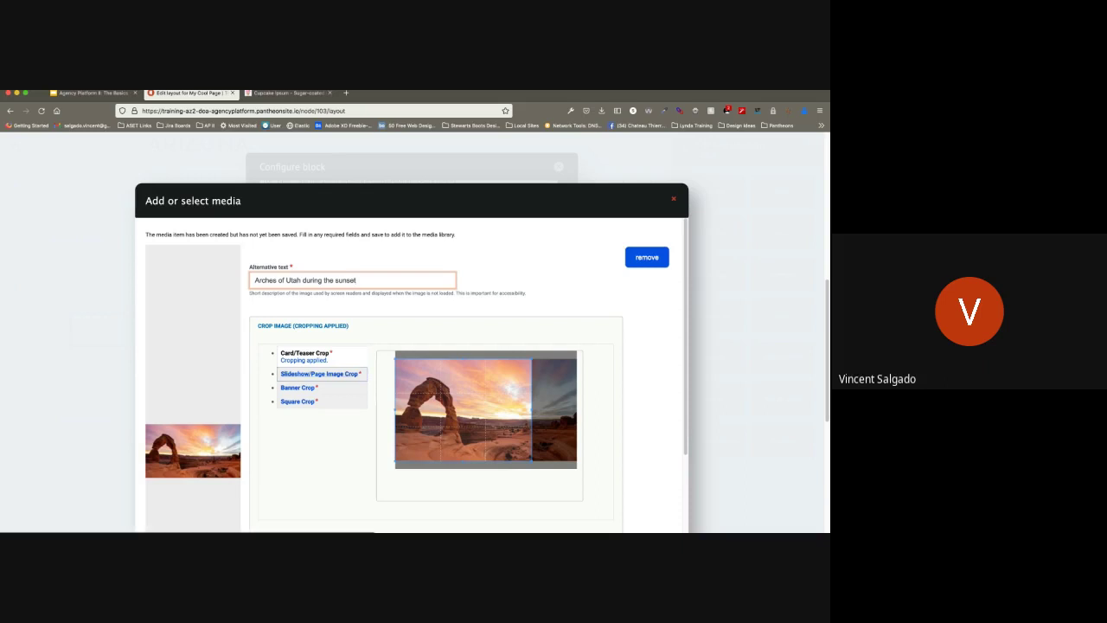
click(319, 373)
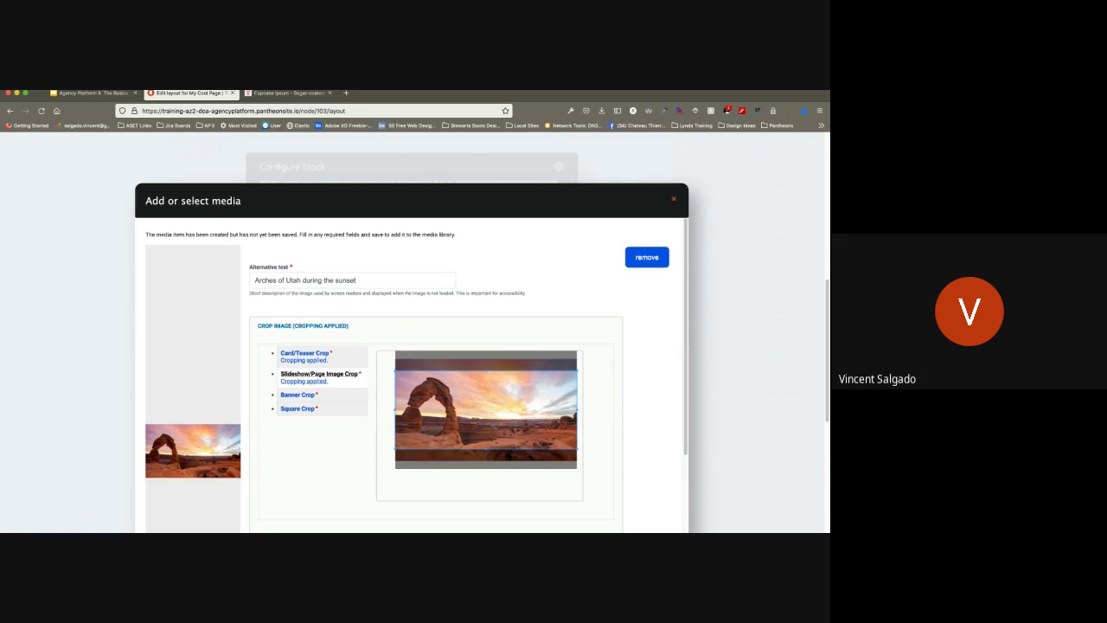
click(304, 353)
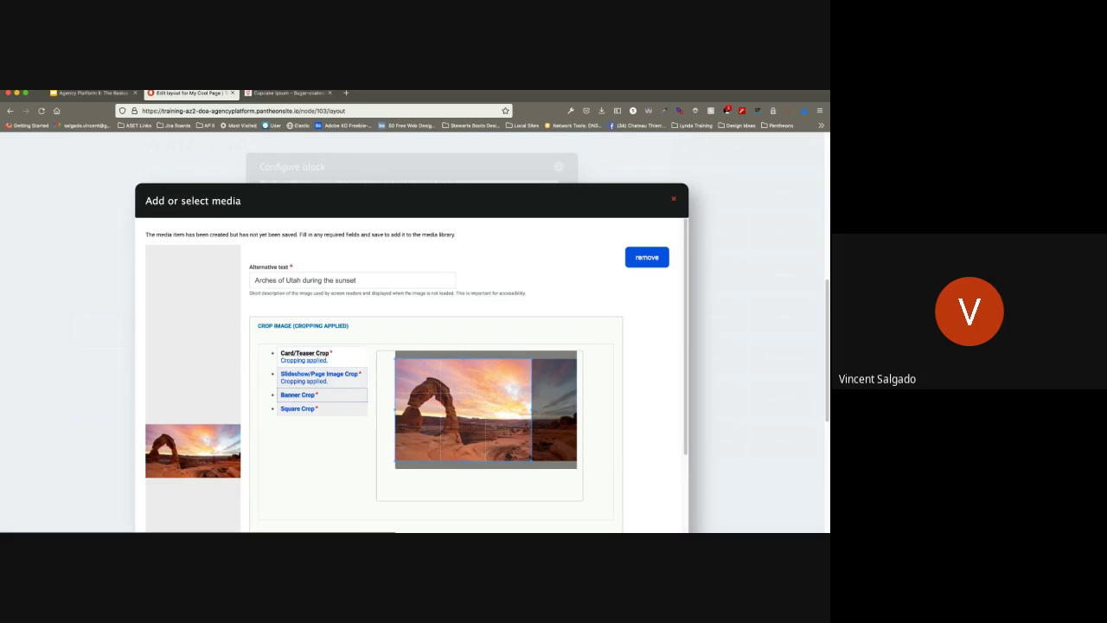
click(298, 395)
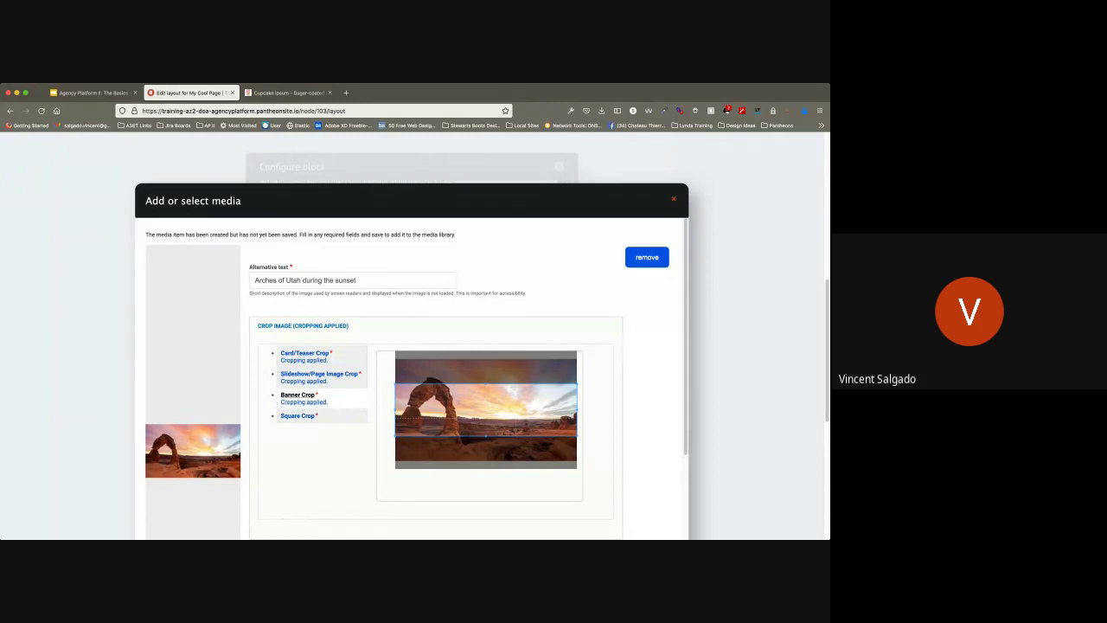
mouse_move(486, 410)
mouse_down()
mouse_move(486, 399)
mouse_move(486, 430)
mouse_up()
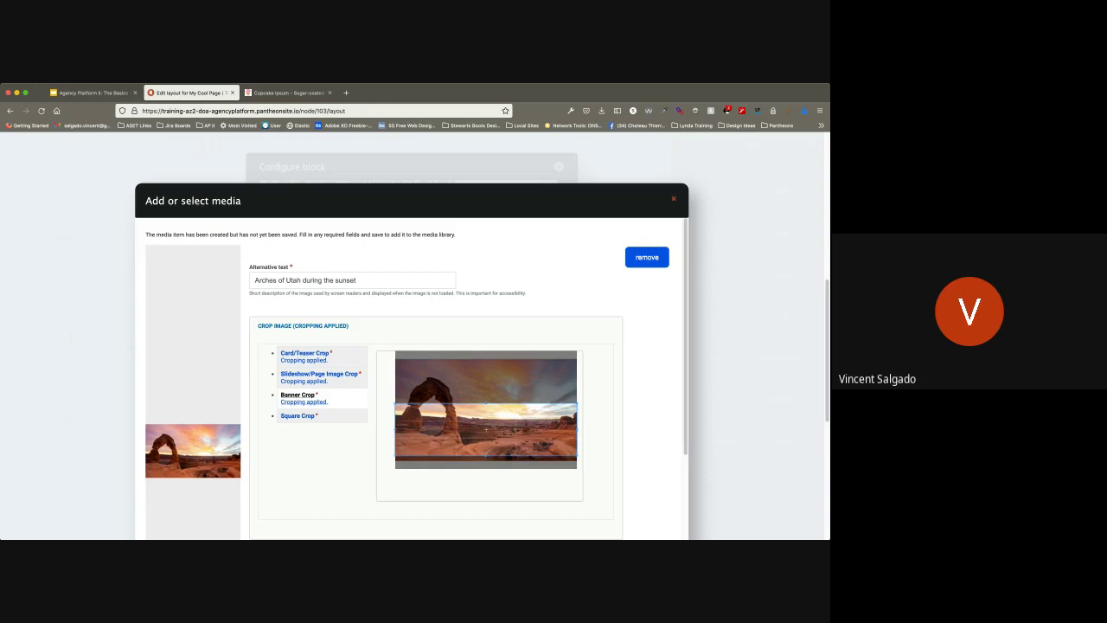
click(297, 416)
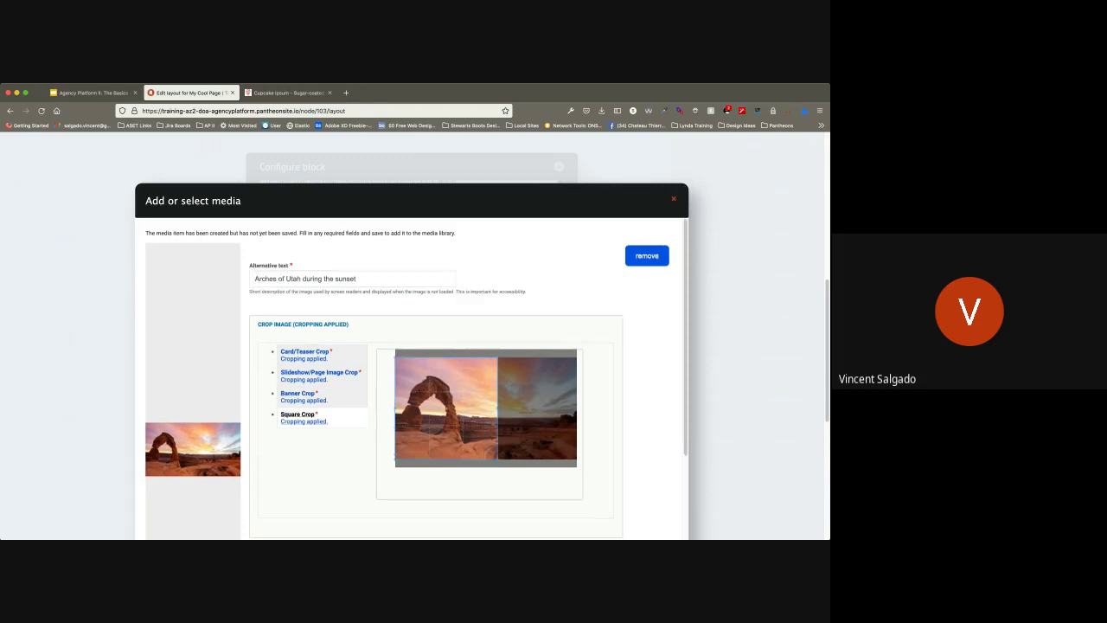
Step: Save the photo under its existing file name, insert it into the Text with image block, and add the block to Section 2
scroll(417, 377, down, 1)
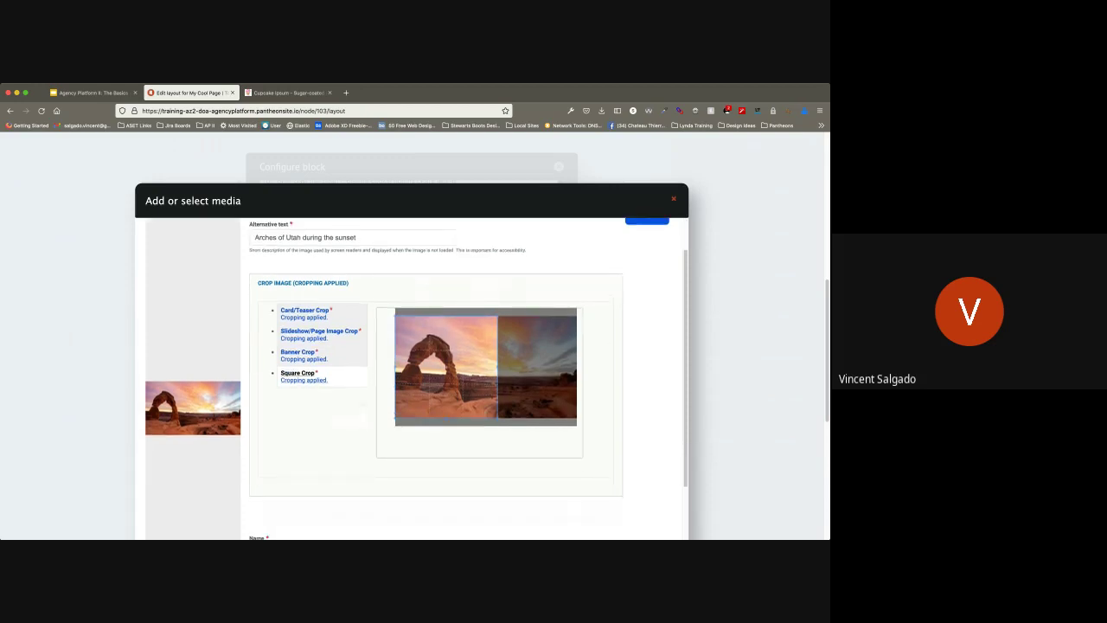
scroll(411, 380, down, 3)
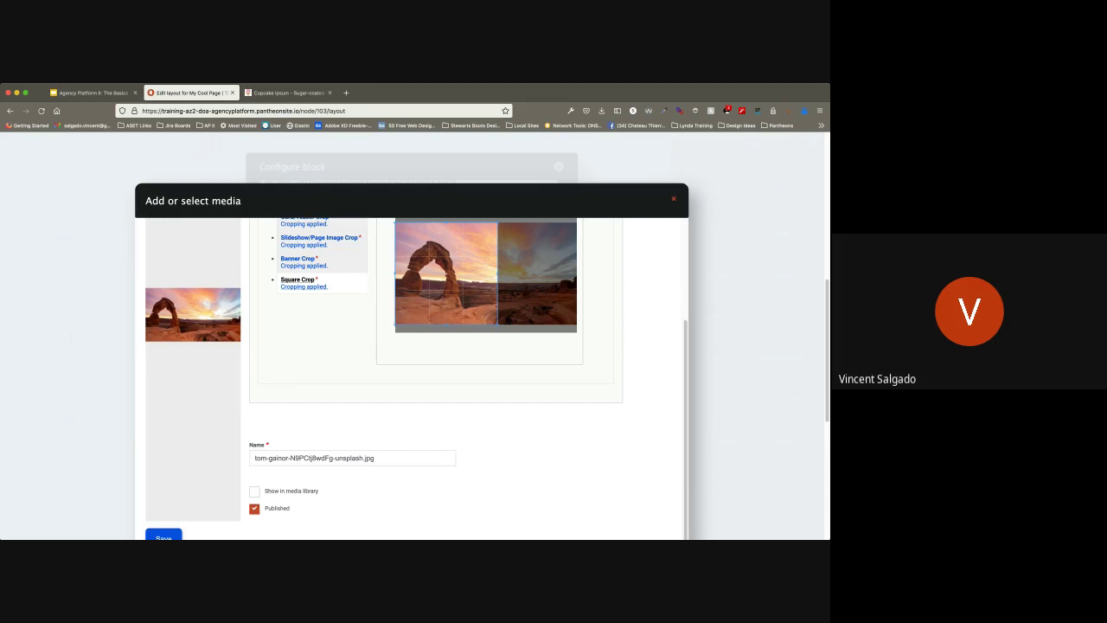
key(Tab)
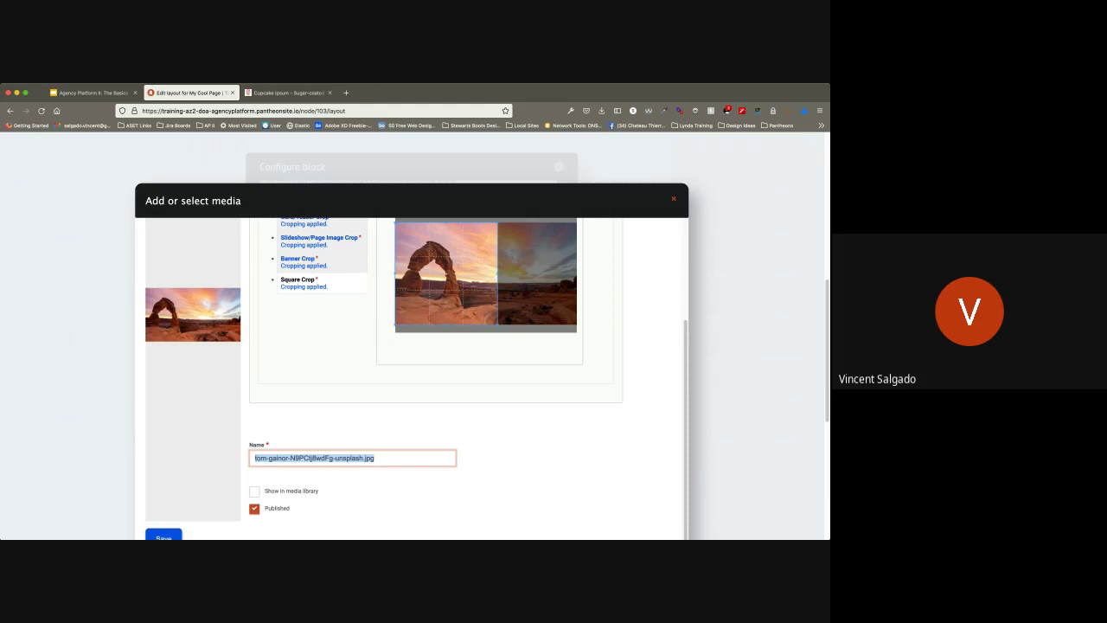
key(Tab)
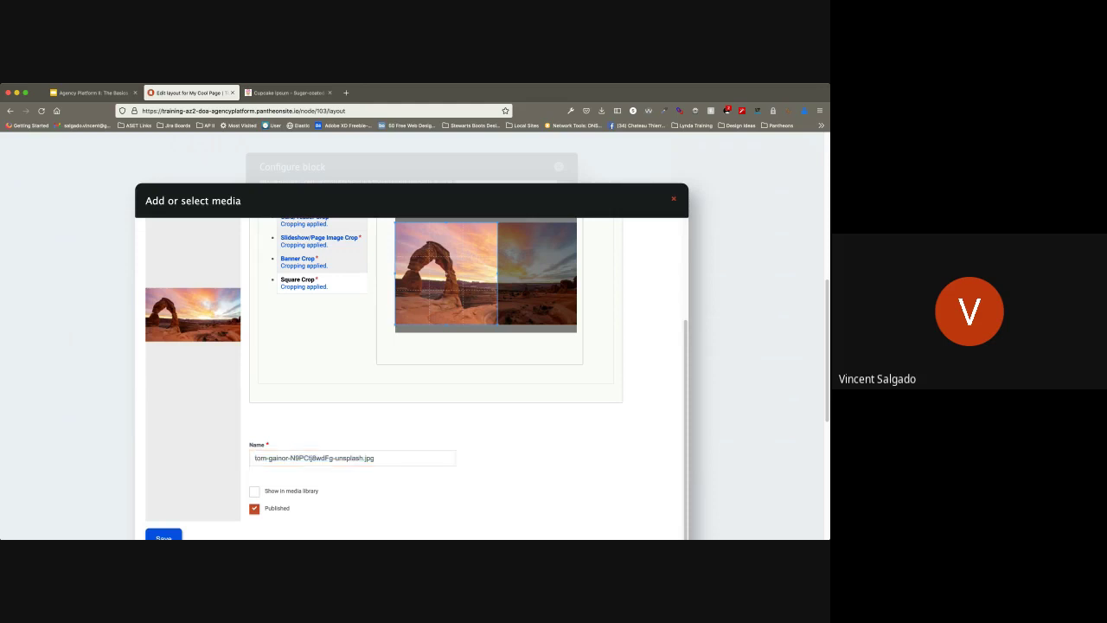
key(shift+Tab)
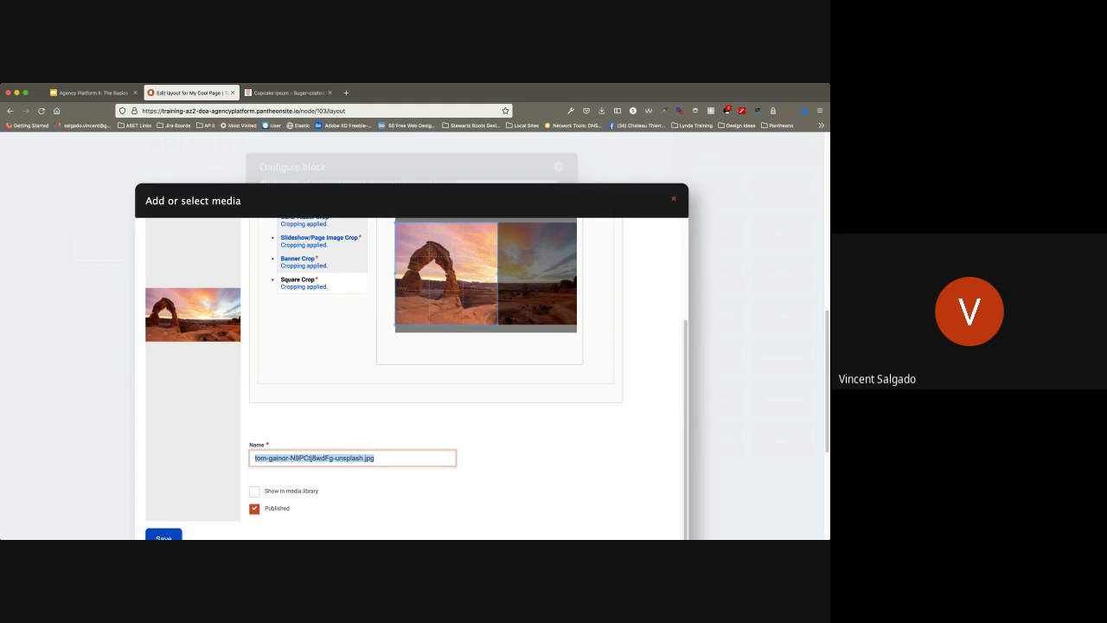
key(Return)
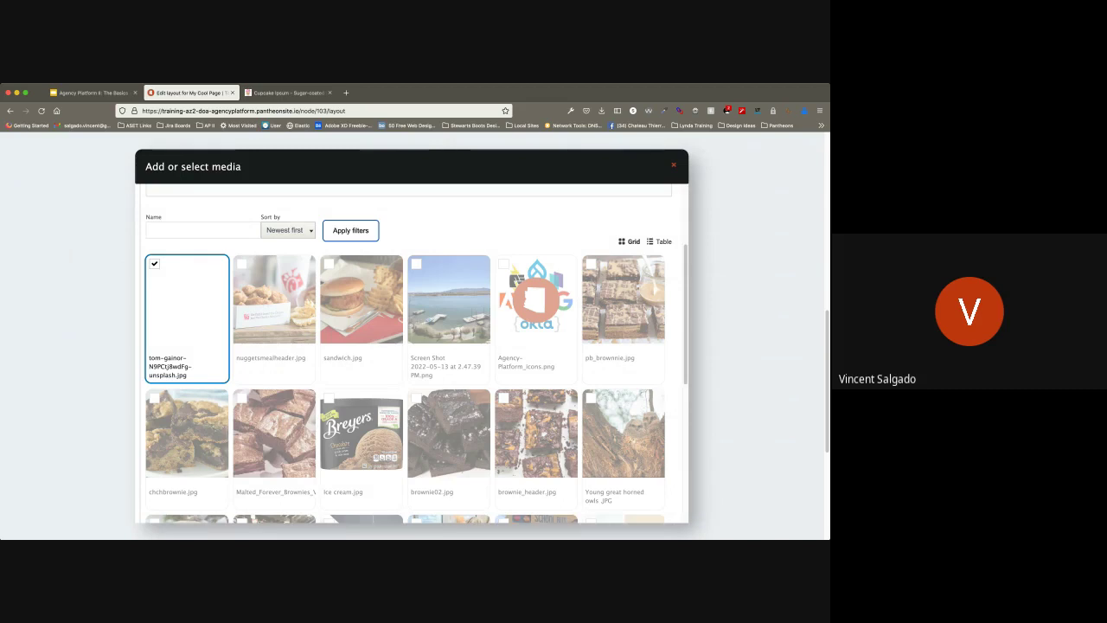
scroll(412, 354, down, 5)
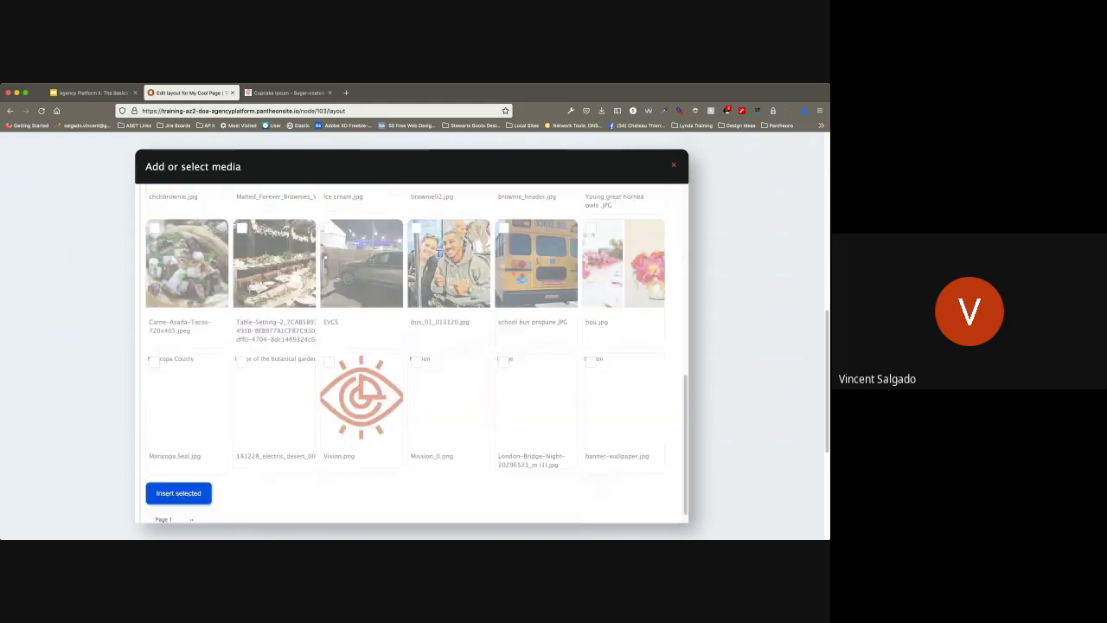
scroll(412, 353, down, 5)
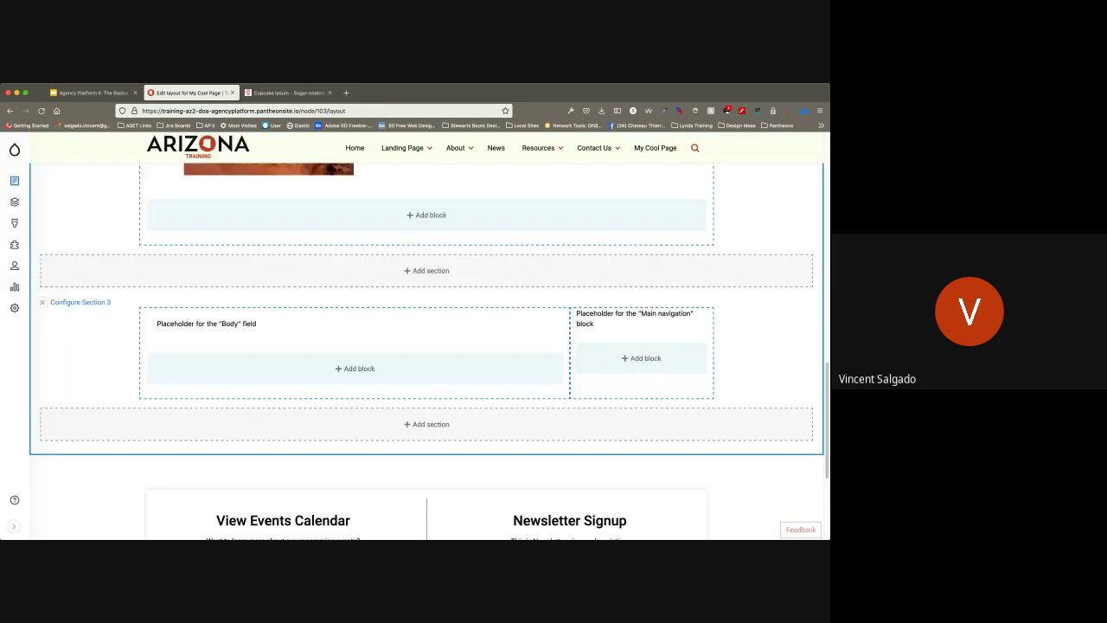
Step: Examine the new Text with image block and the surrounding sections in the layout preview
scroll(427, 351, up, 5)
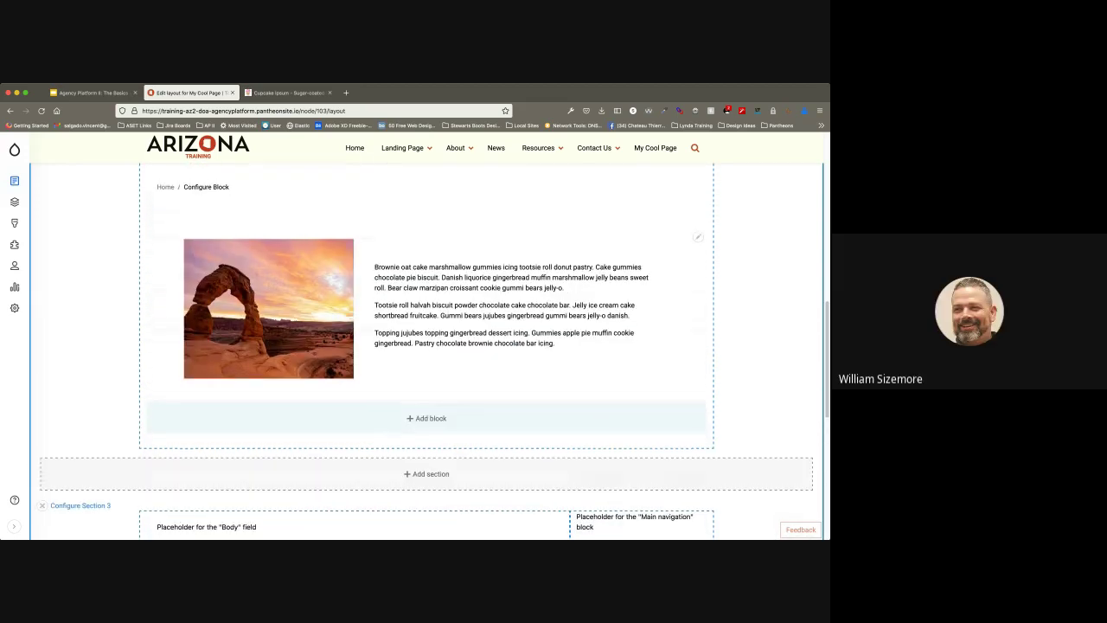
scroll(427, 346, up, 2)
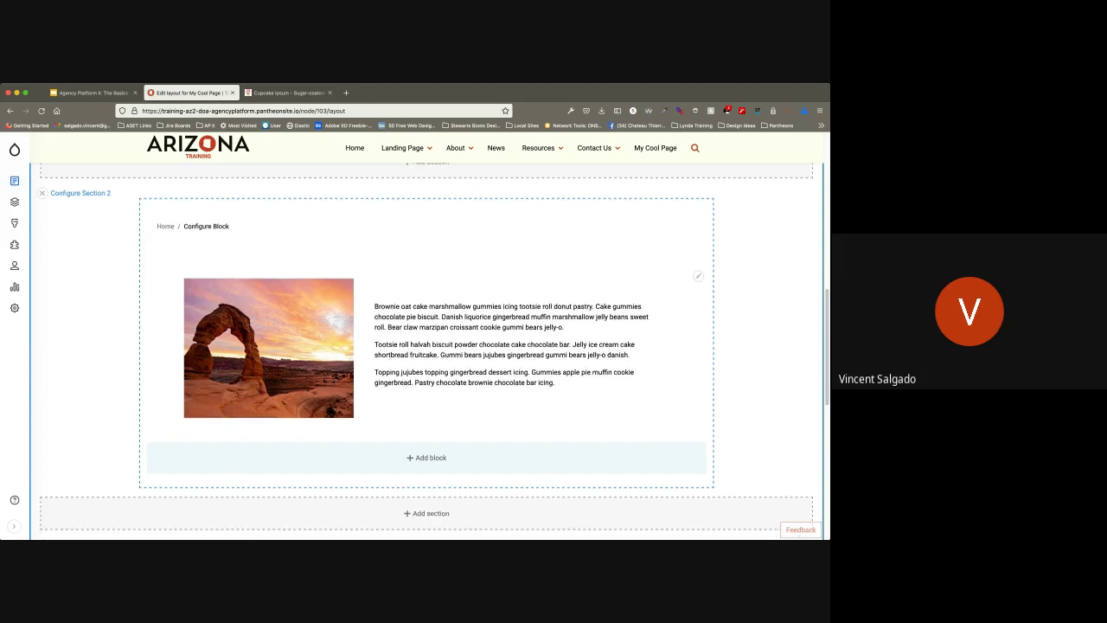
scroll(426, 350, up, 2)
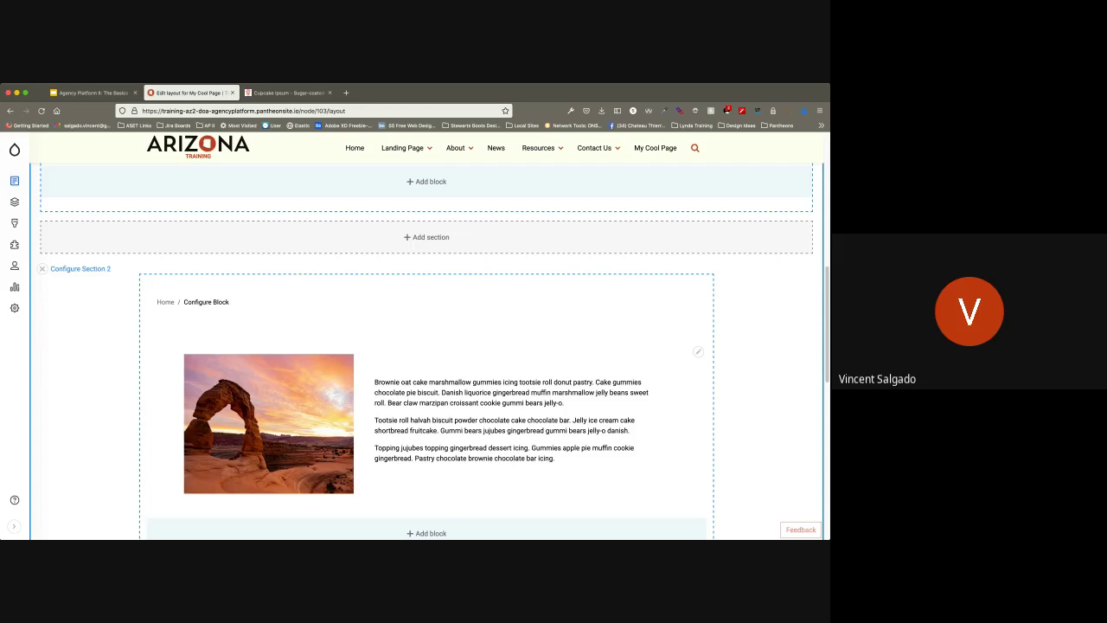
scroll(426, 351, down, 1)
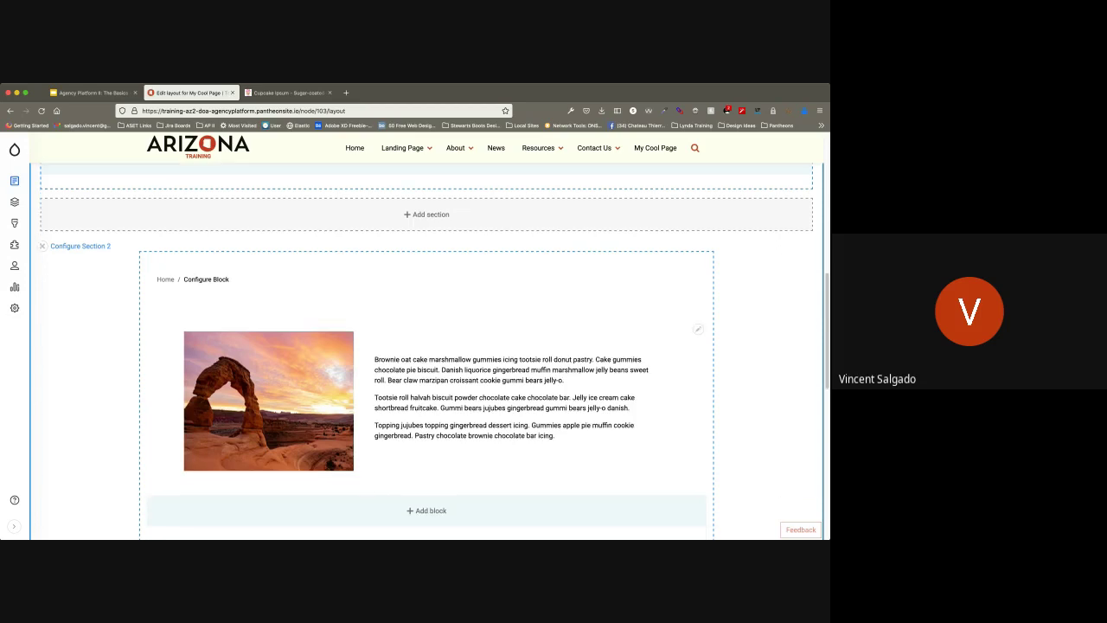
scroll(426, 351, up, 1)
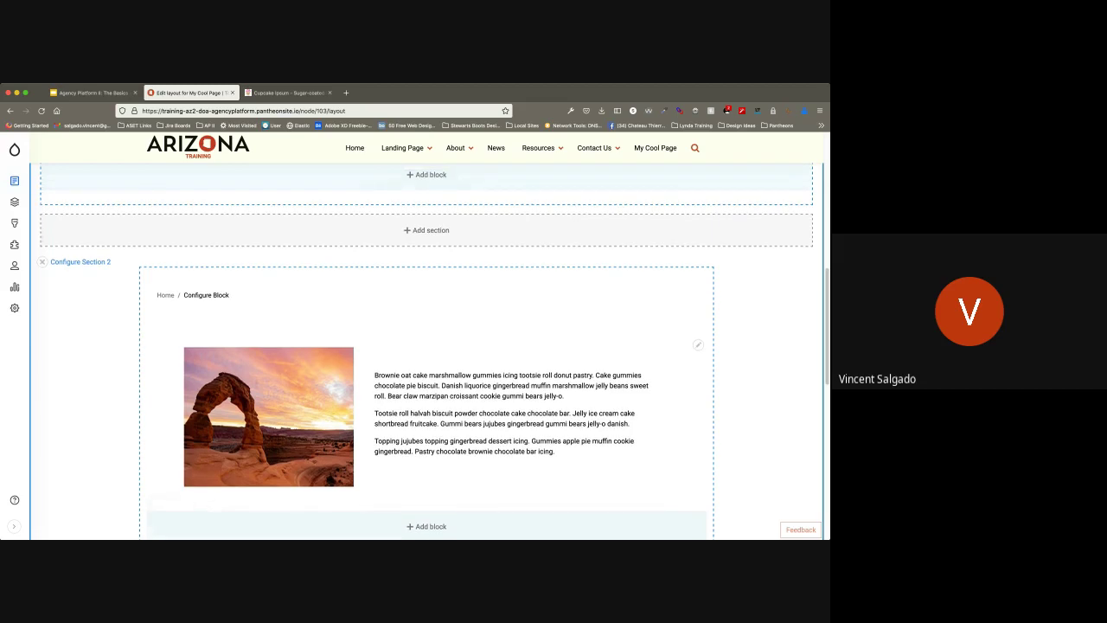
scroll(427, 351, down, 3)
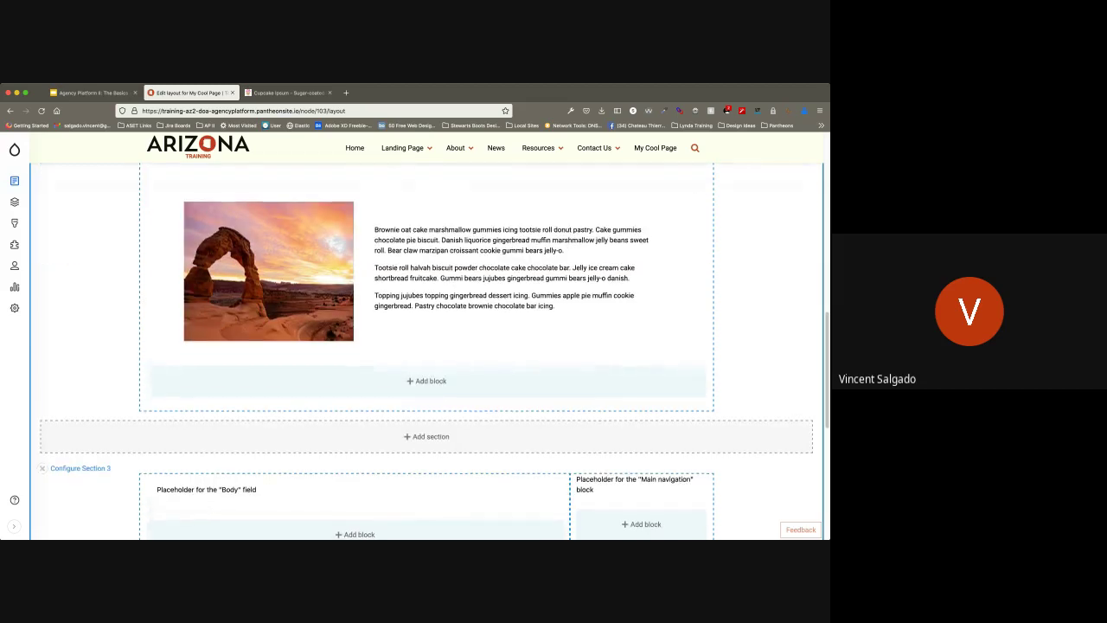
scroll(427, 351, up, 1)
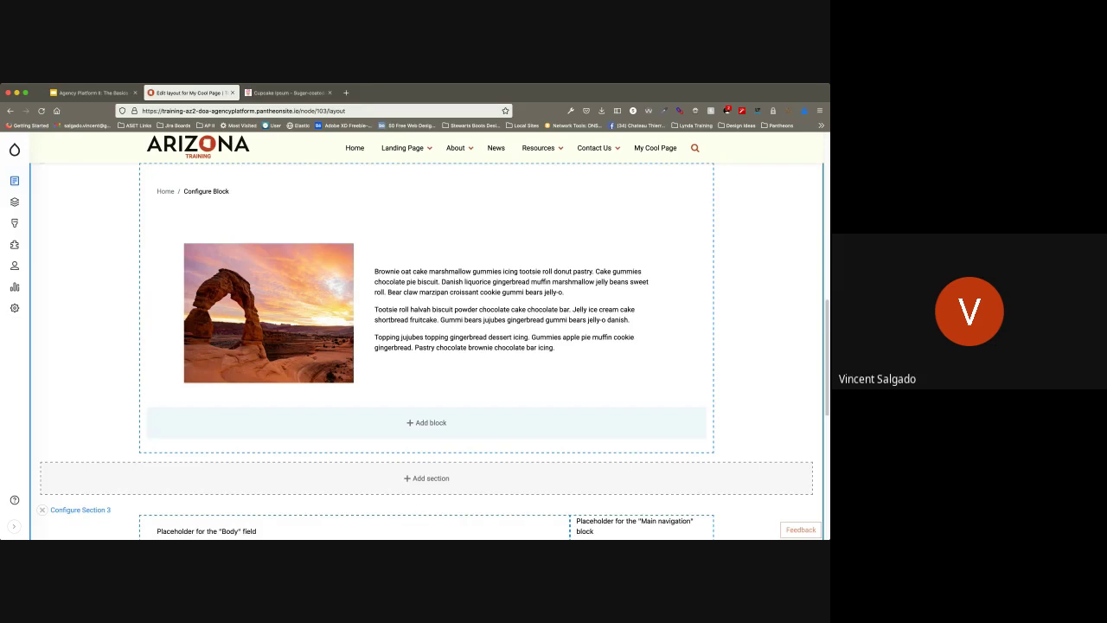
scroll(427, 351, down, 1)
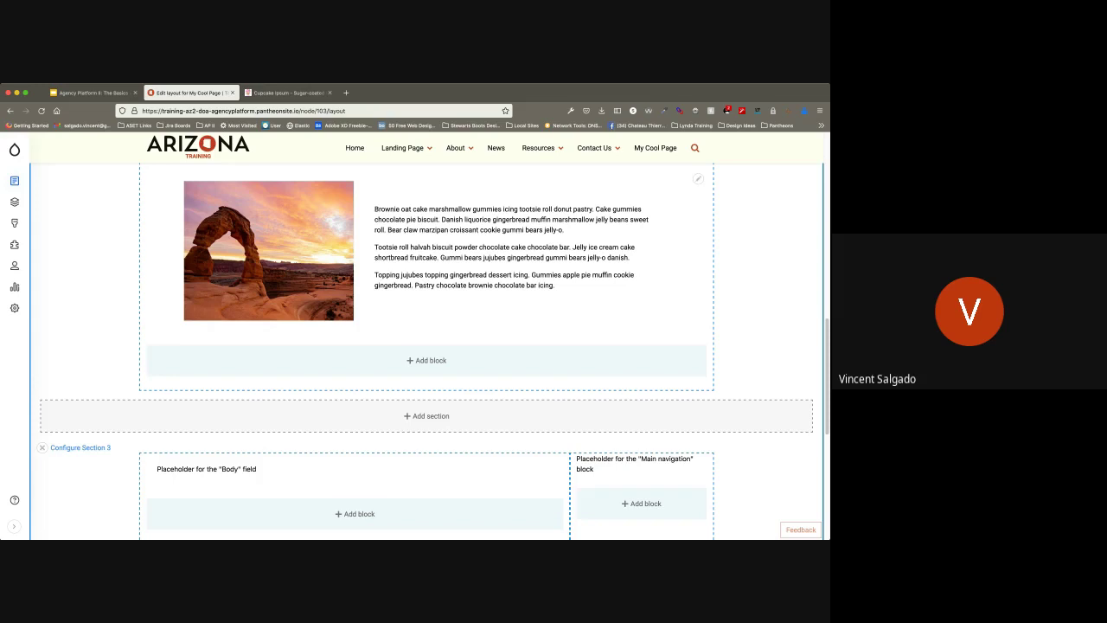
Step: Try moving the Text with image block into Section 3's main column and its sidebar, and return it to Section 2 below the breadcrumb
drag(426, 259, 367, 467)
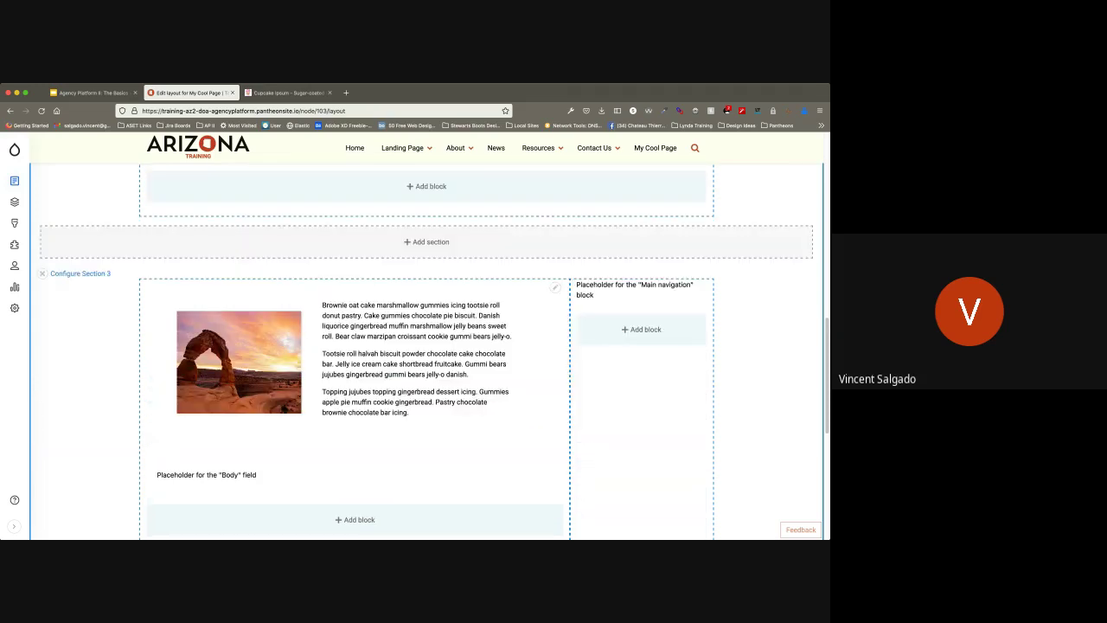
drag(239, 362, 645, 372)
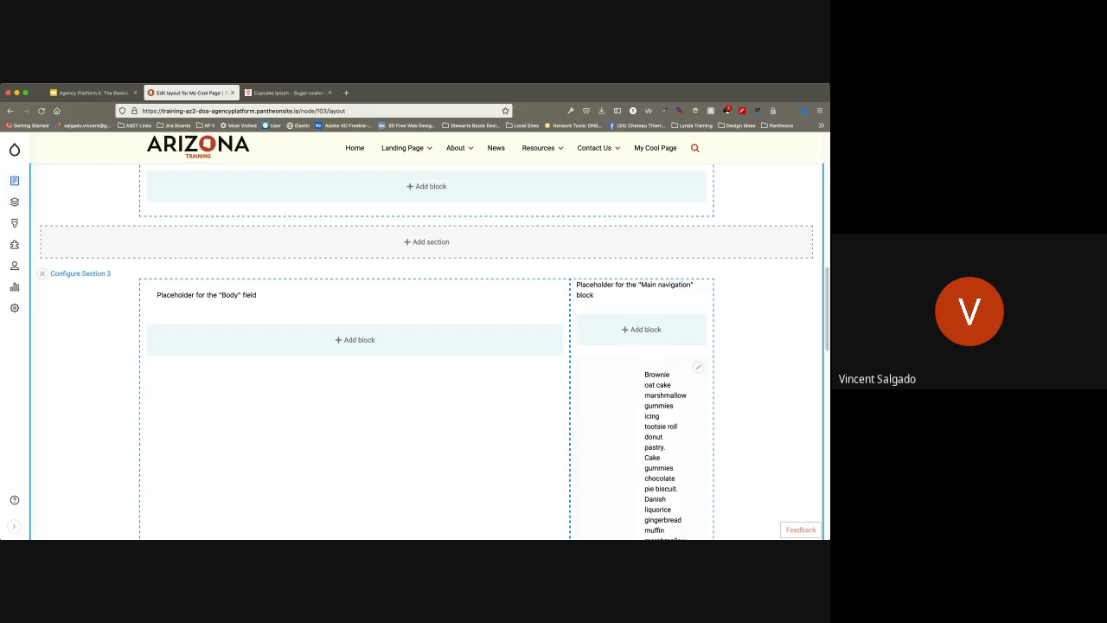
drag(642, 372, 432, 286)
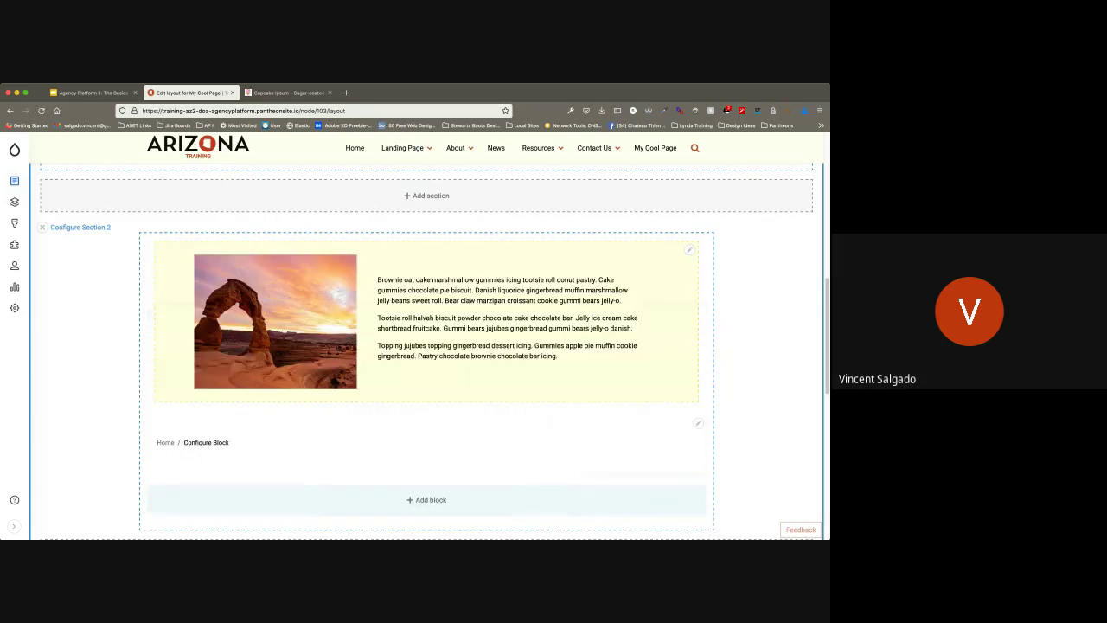
Step: Save the layout and review My Cool Page with its banner and Text with image block
scroll(427, 346, up, 6)
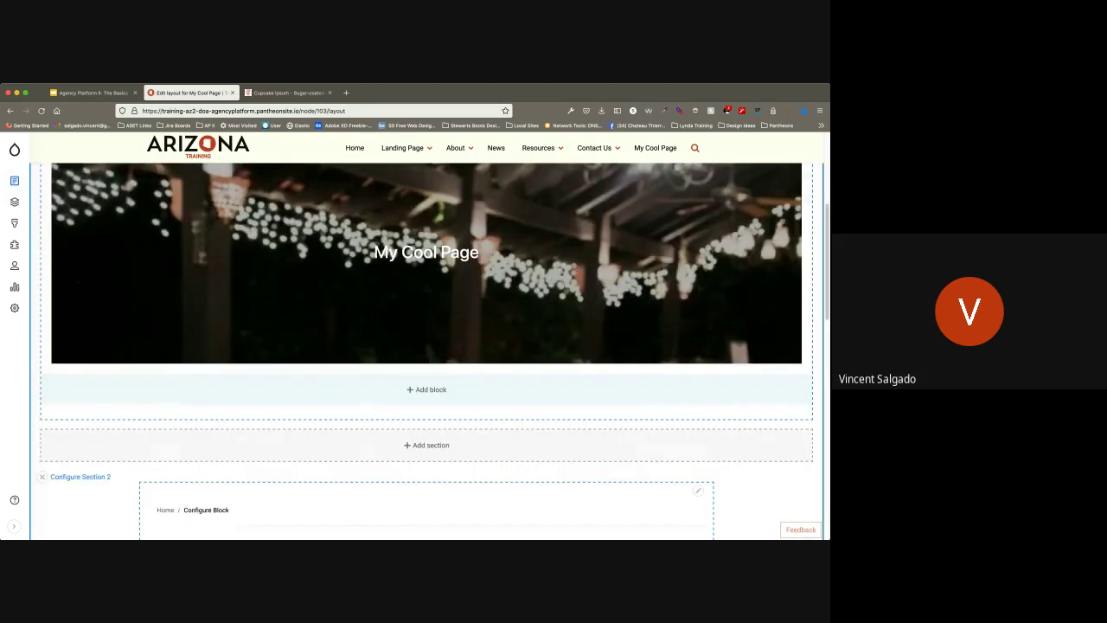
scroll(426, 346, up, 4)
click(53, 217)
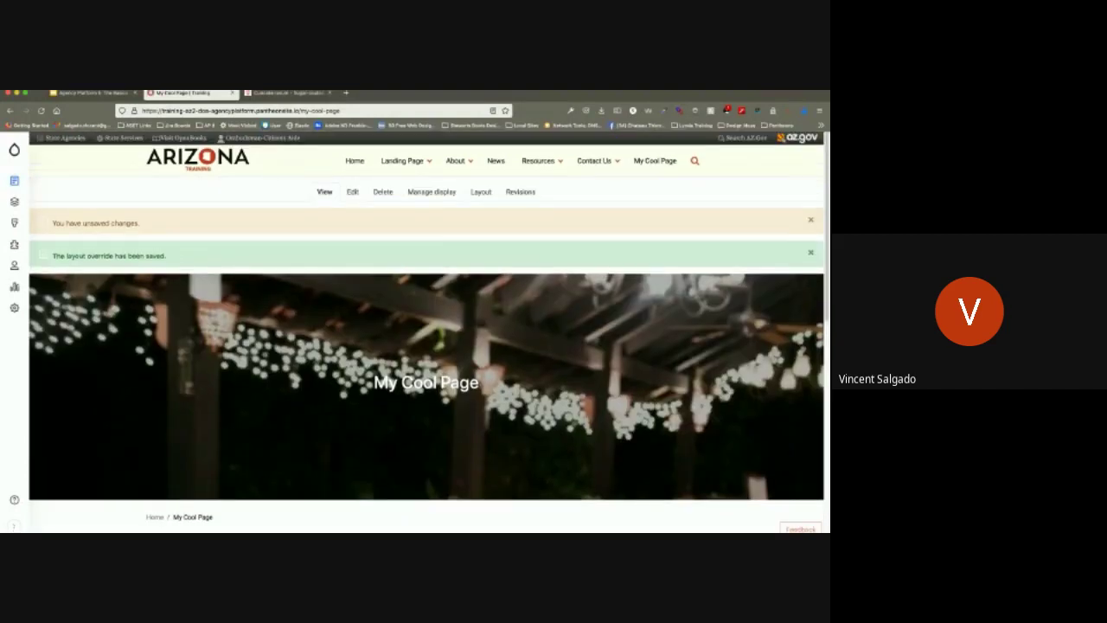
scroll(426, 380, down, 5)
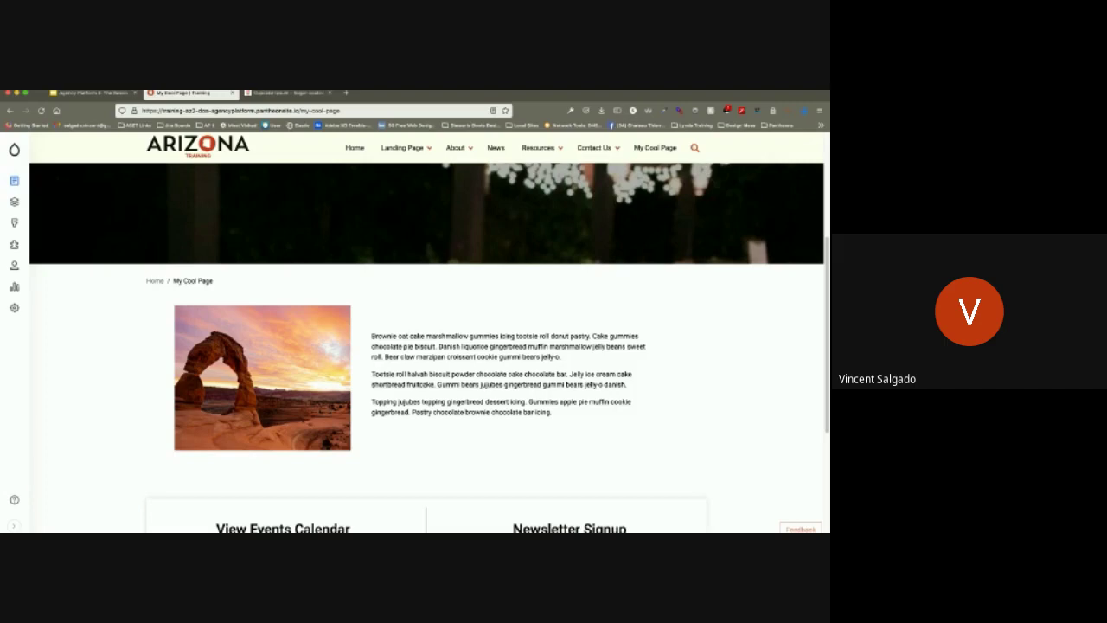
scroll(427, 381, up, 3)
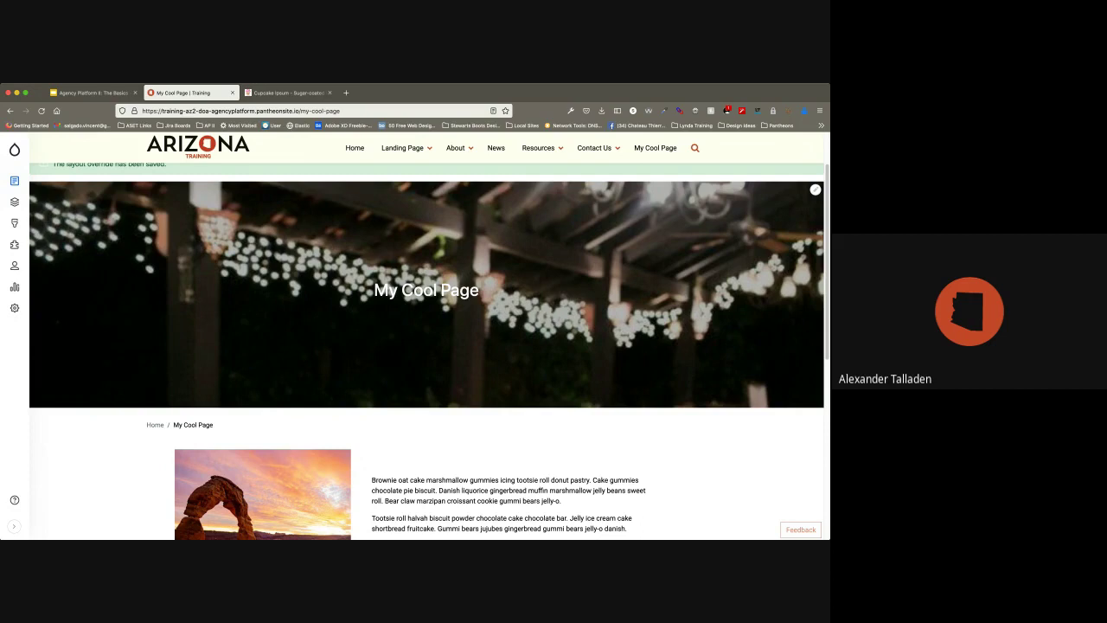
scroll(426, 336, up, 2)
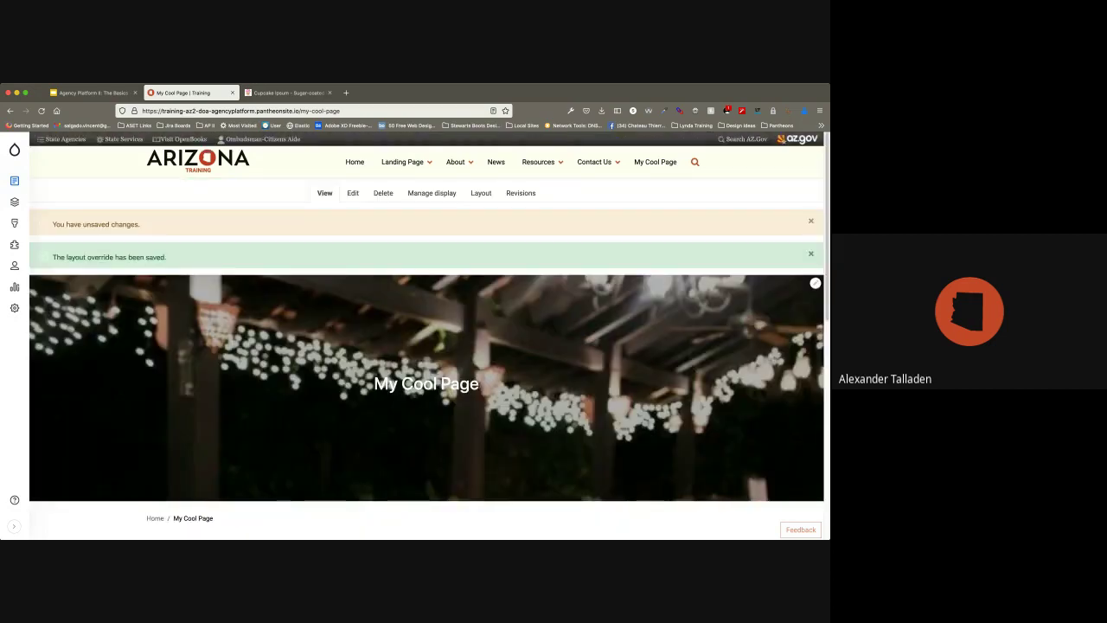
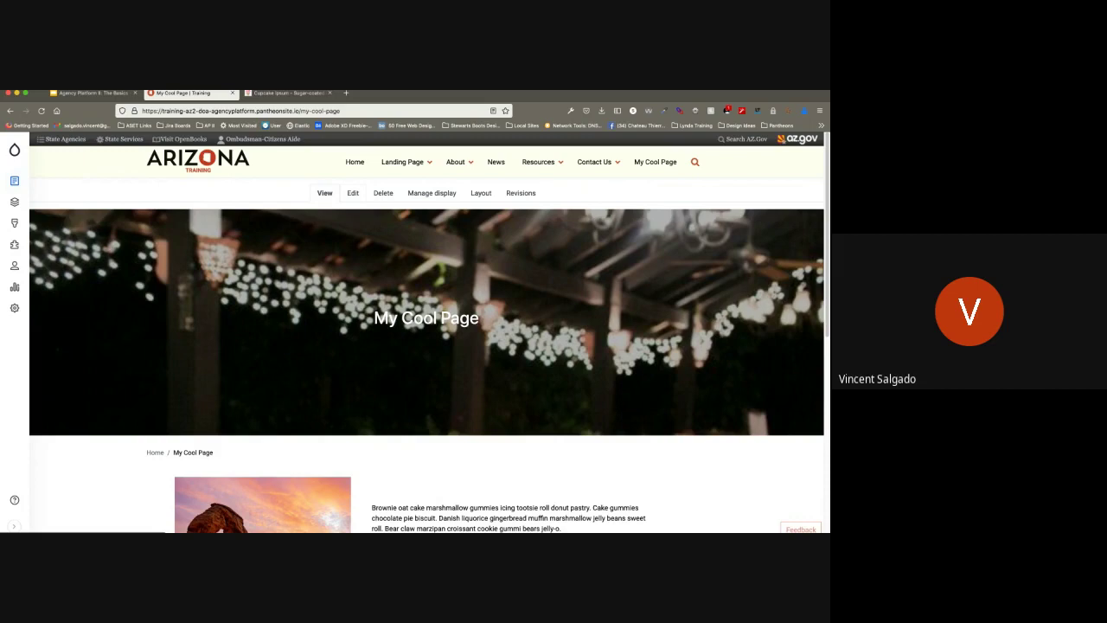
Step: Open the configuration of the banner block in Section 1 of My Cool Page's layout and remove its current image
scroll(426, 346, down, 5)
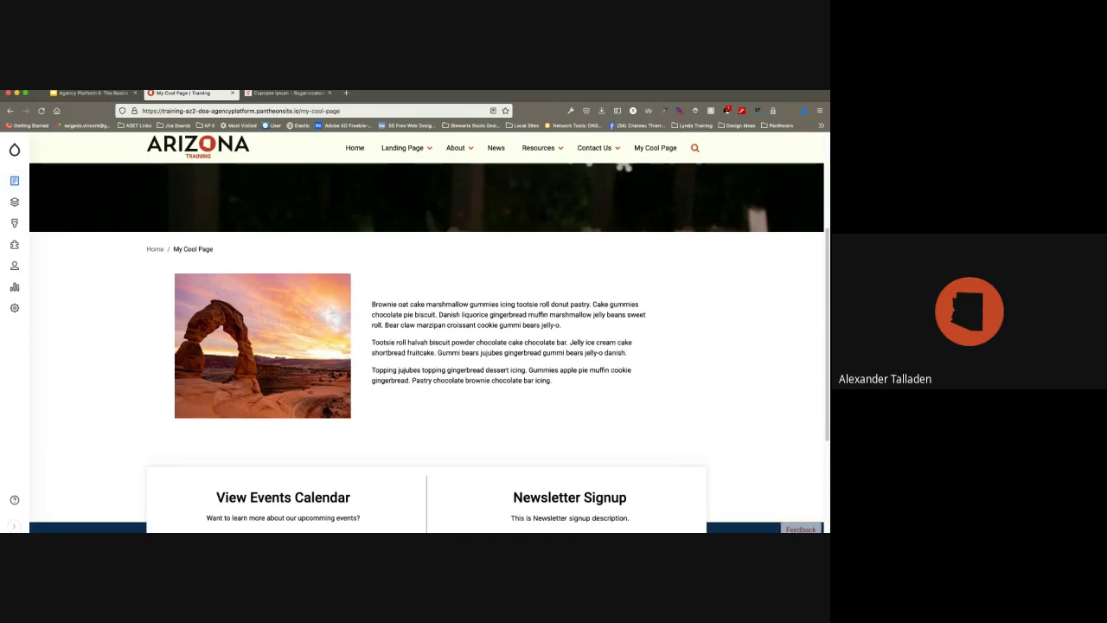
scroll(426, 346, up, 5)
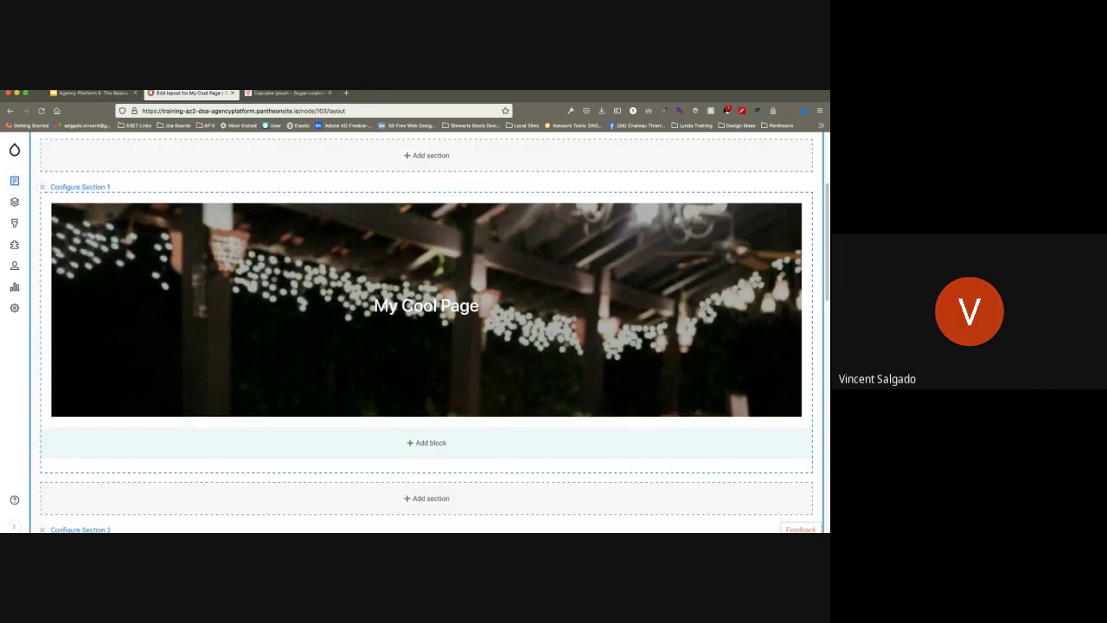
scroll(426, 332, down, 1)
click(804, 184)
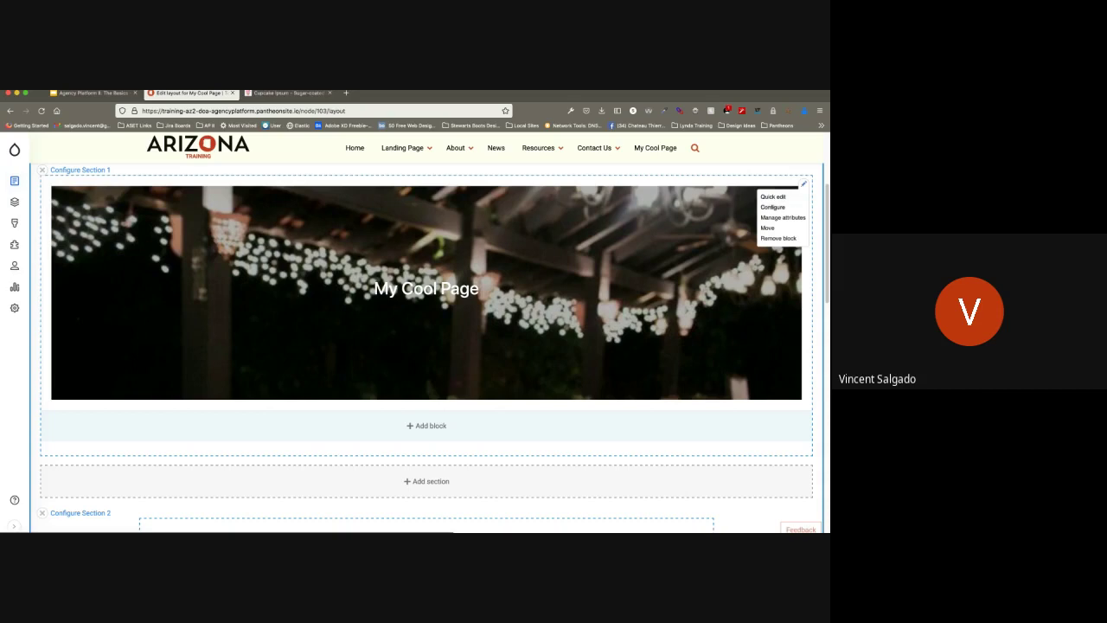
click(773, 207)
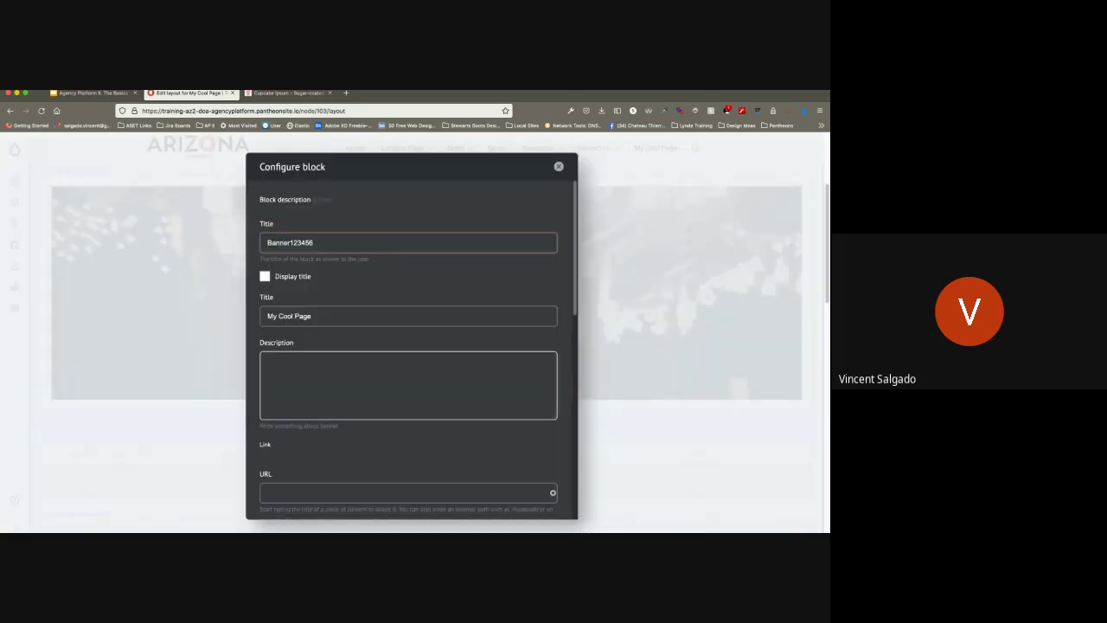
scroll(408, 363, down, 5)
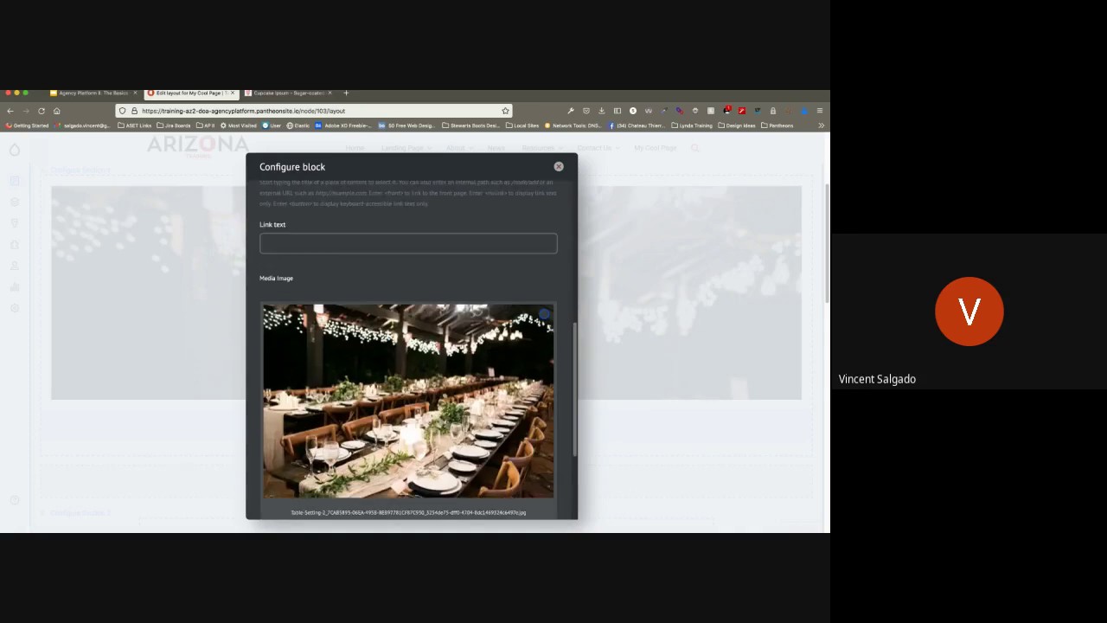
click(543, 314)
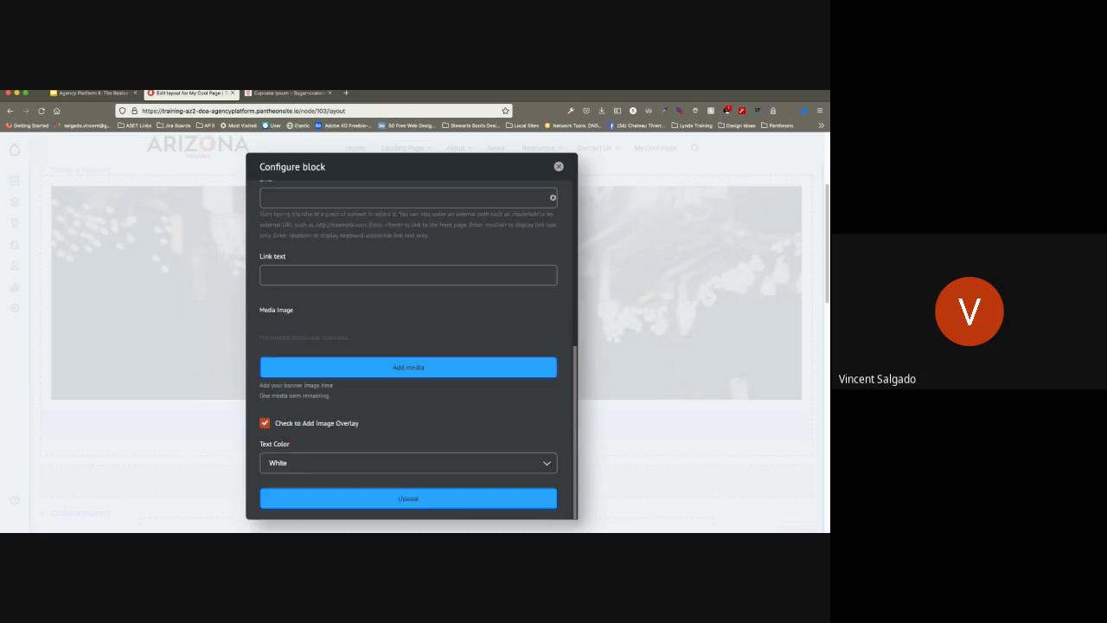
Step: Insert the existing desert arch photo from the media library as the banner's image
click(407, 365)
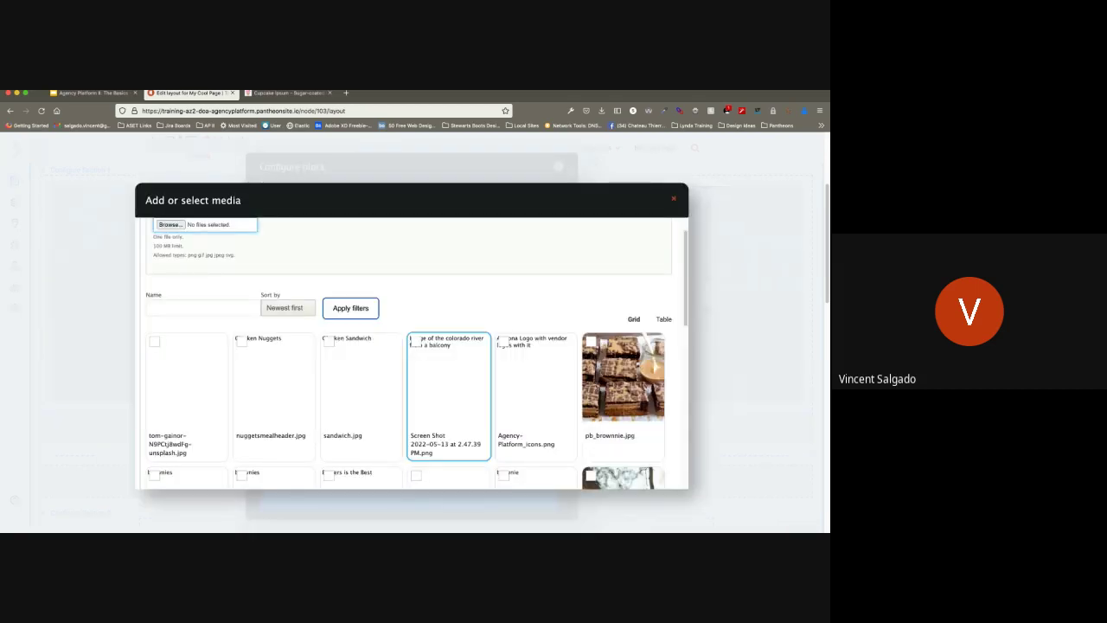
click(187, 381)
scroll(411, 346, down, 5)
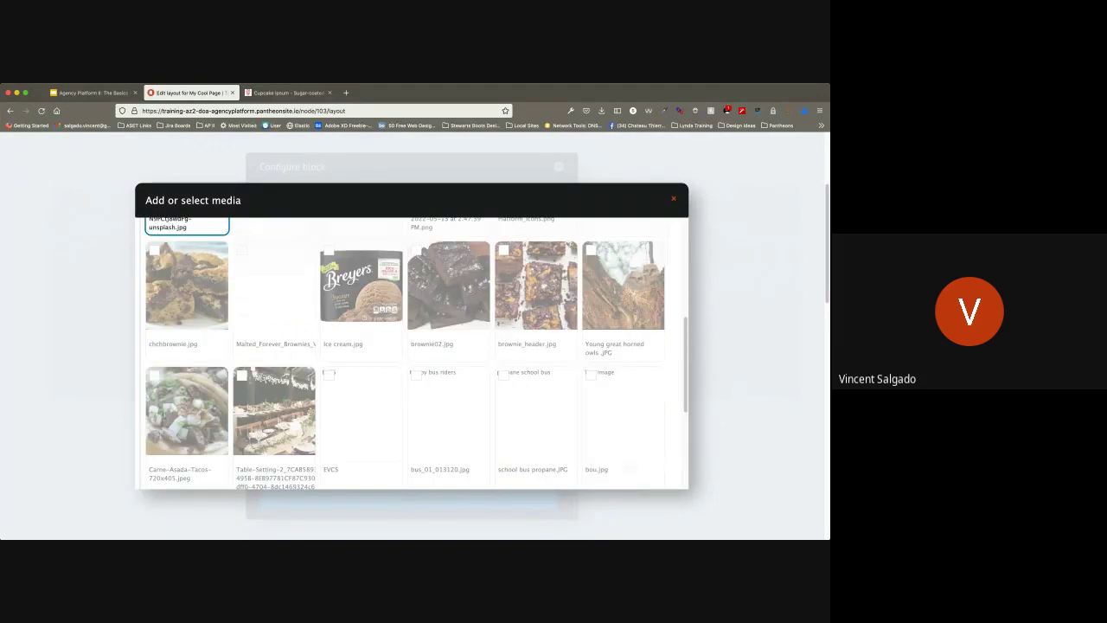
scroll(411, 346, down, 10)
click(630, 467)
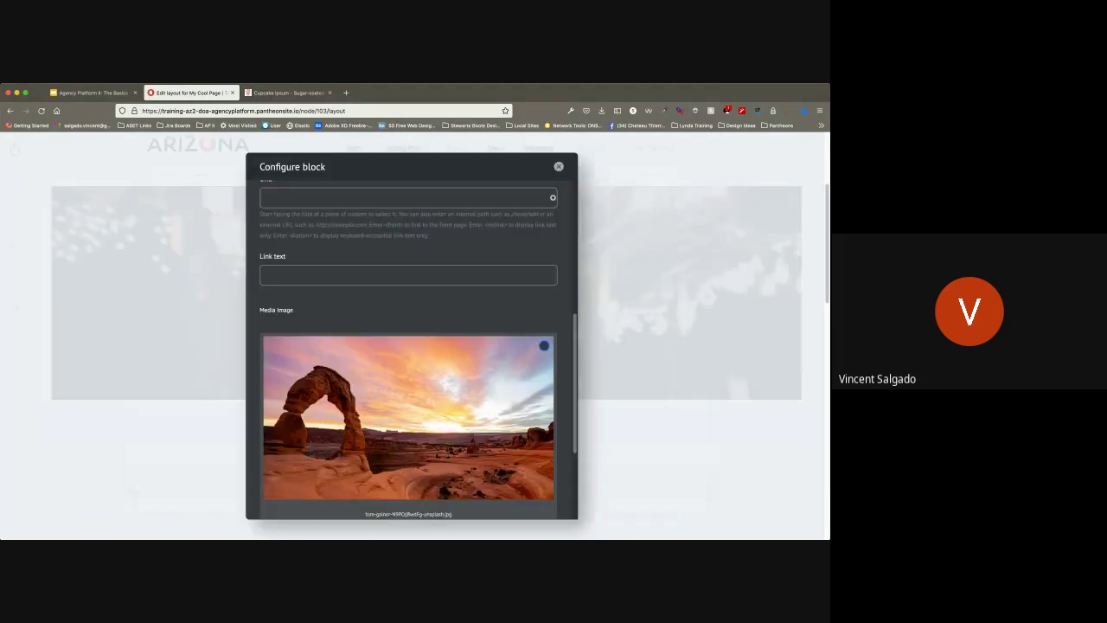
Step: Update the banner block, check the sections in the layout preview, and save the layout
scroll(408, 363, down, 5)
click(410, 498)
scroll(410, 363, down, 10)
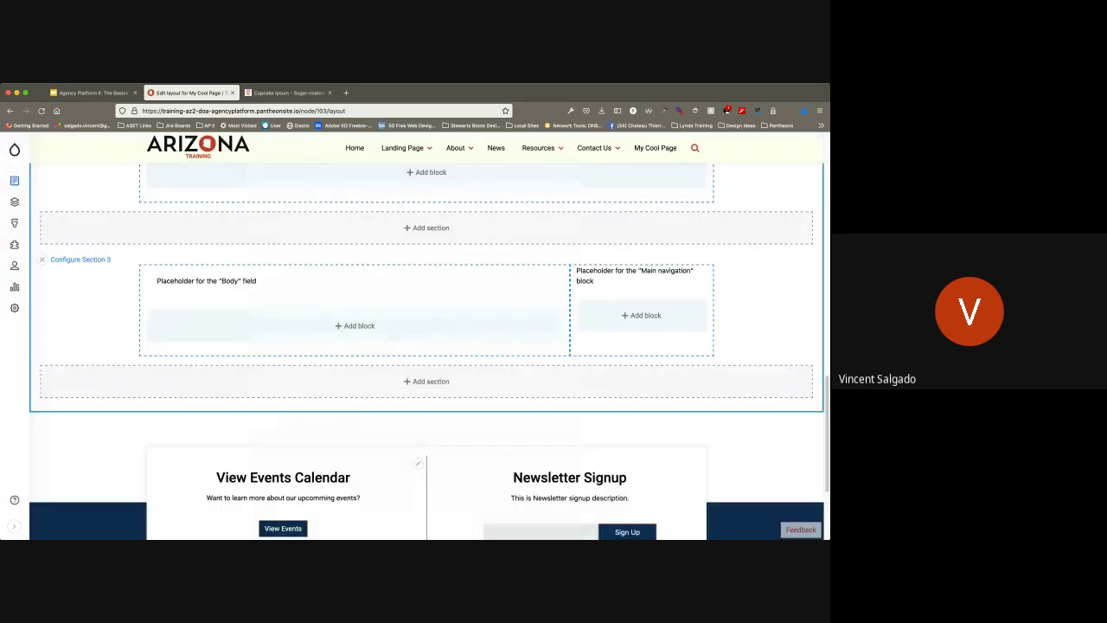
scroll(420, 467, up, 4)
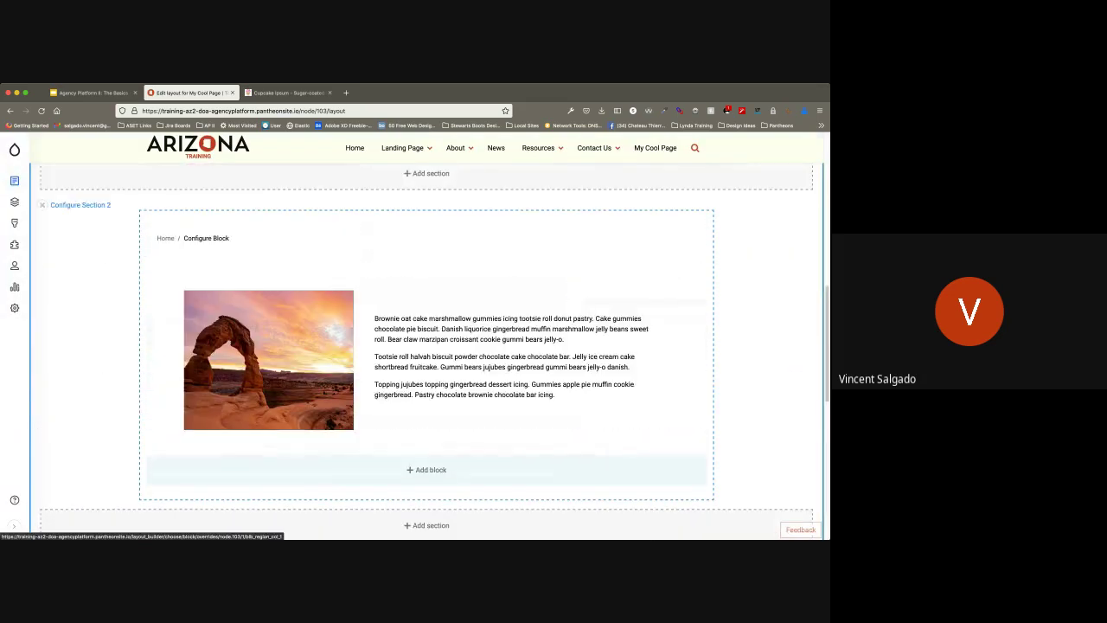
scroll(426, 467, up, 6)
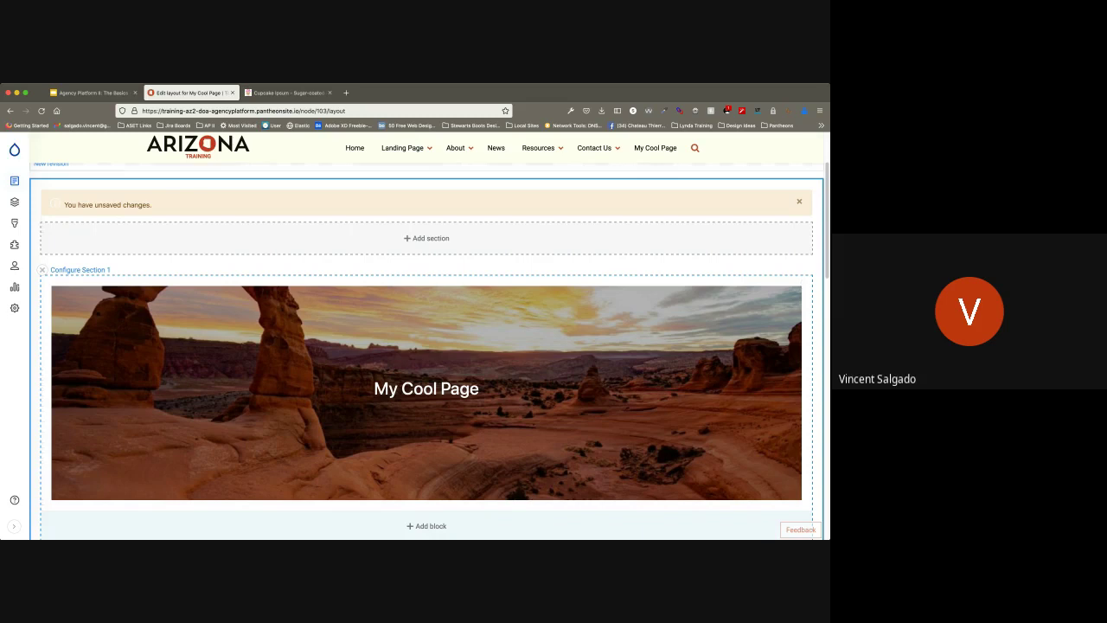
scroll(426, 389, up, 2)
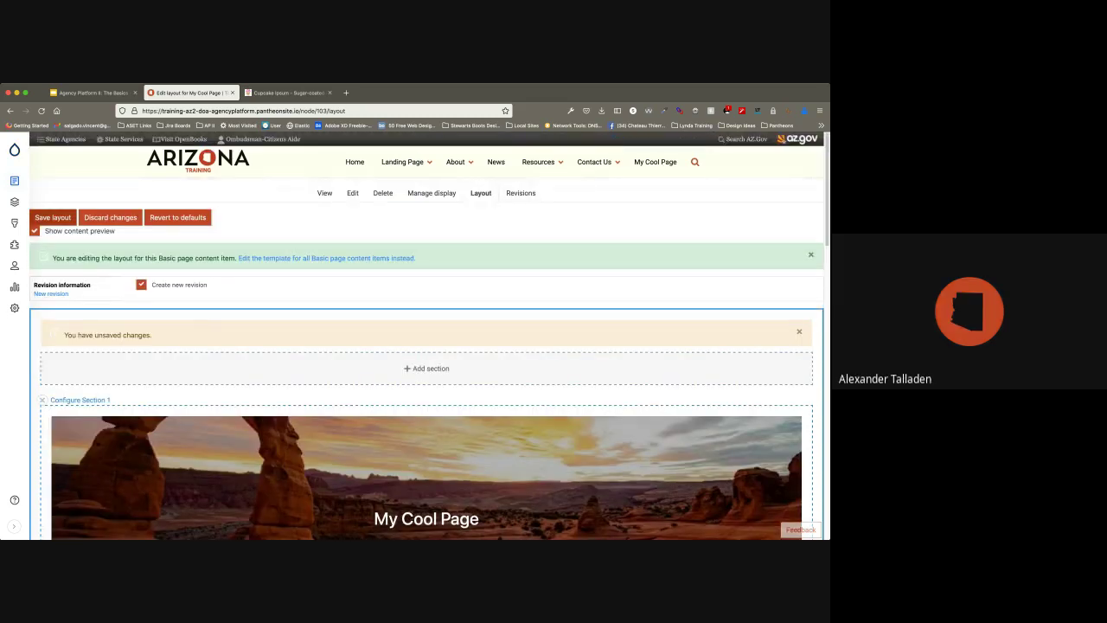
click(53, 217)
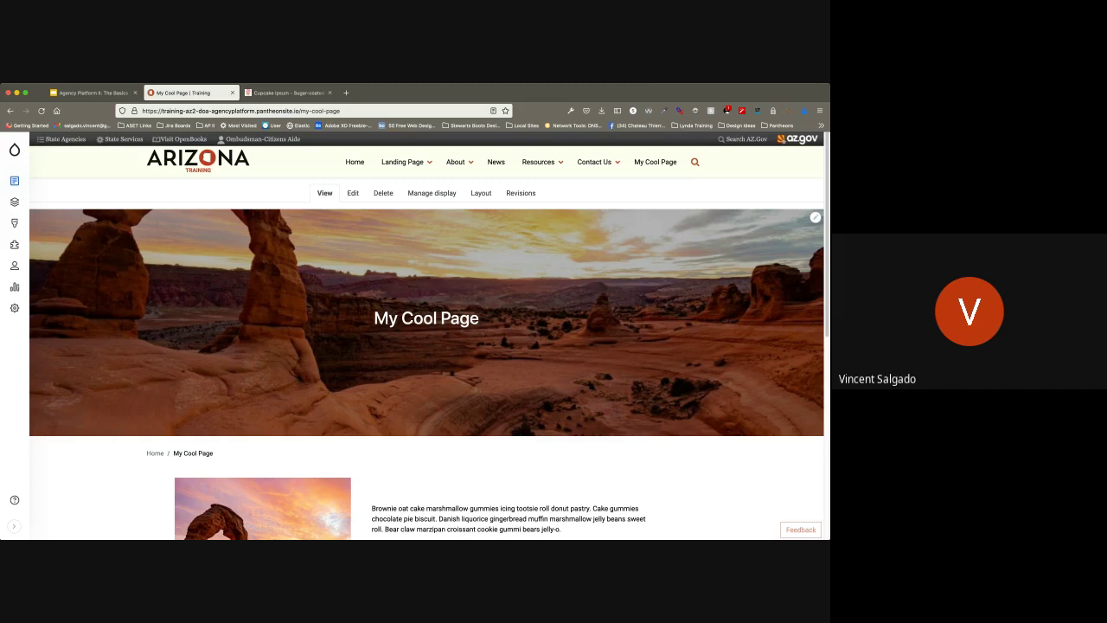
Step: Look through the site's reports and configuration options, try opening the media Crop types settings, and return to My Cool Page
mouse_move(14, 308)
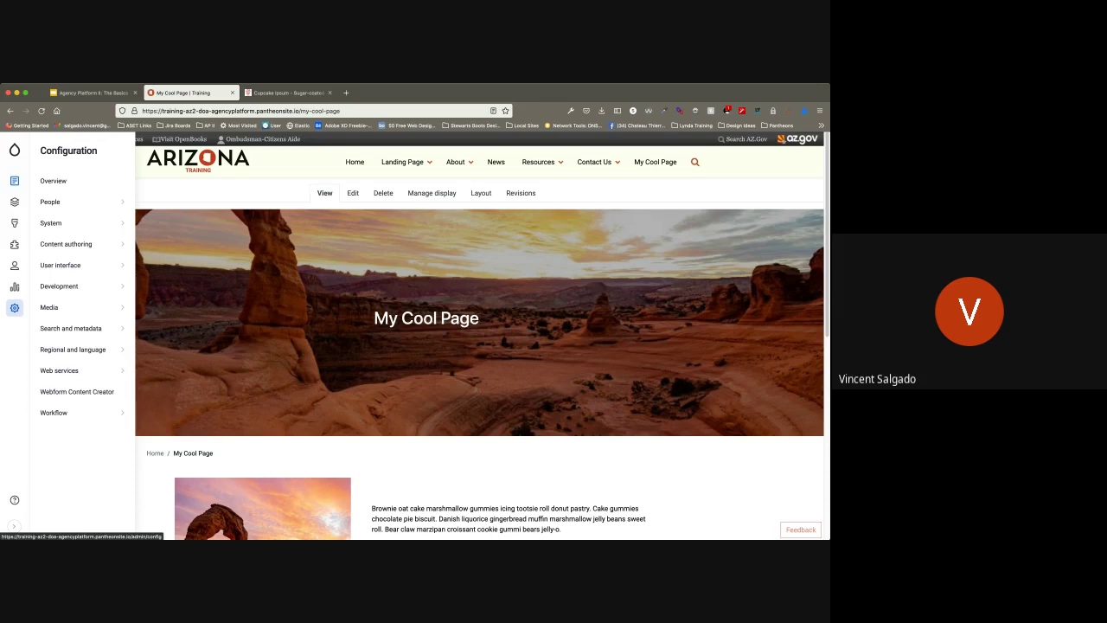
mouse_move(14, 287)
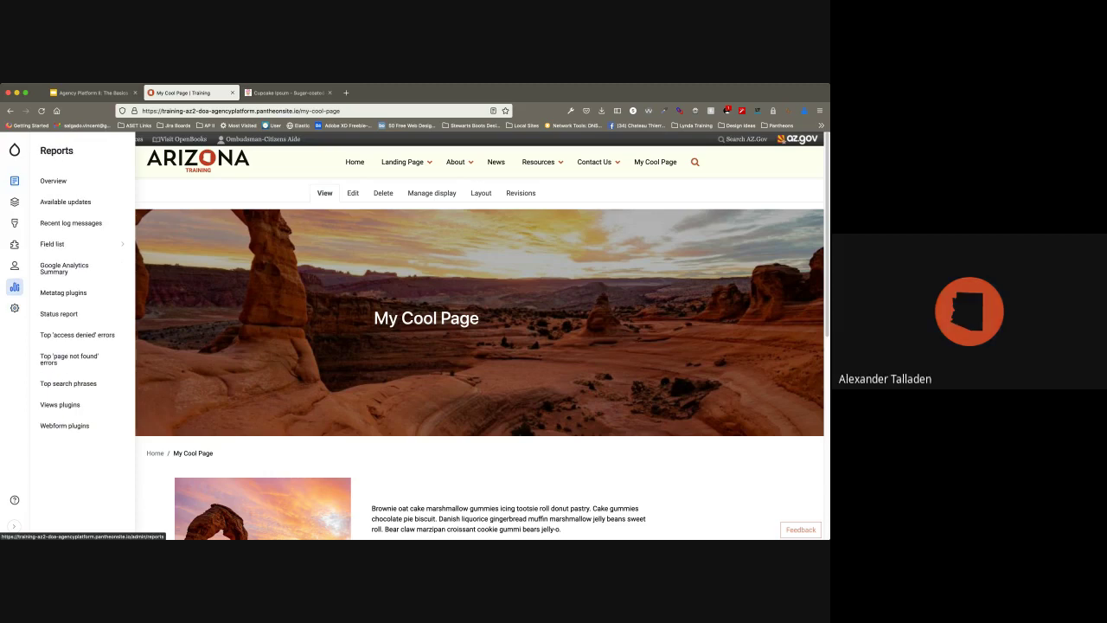
mouse_move(15, 265)
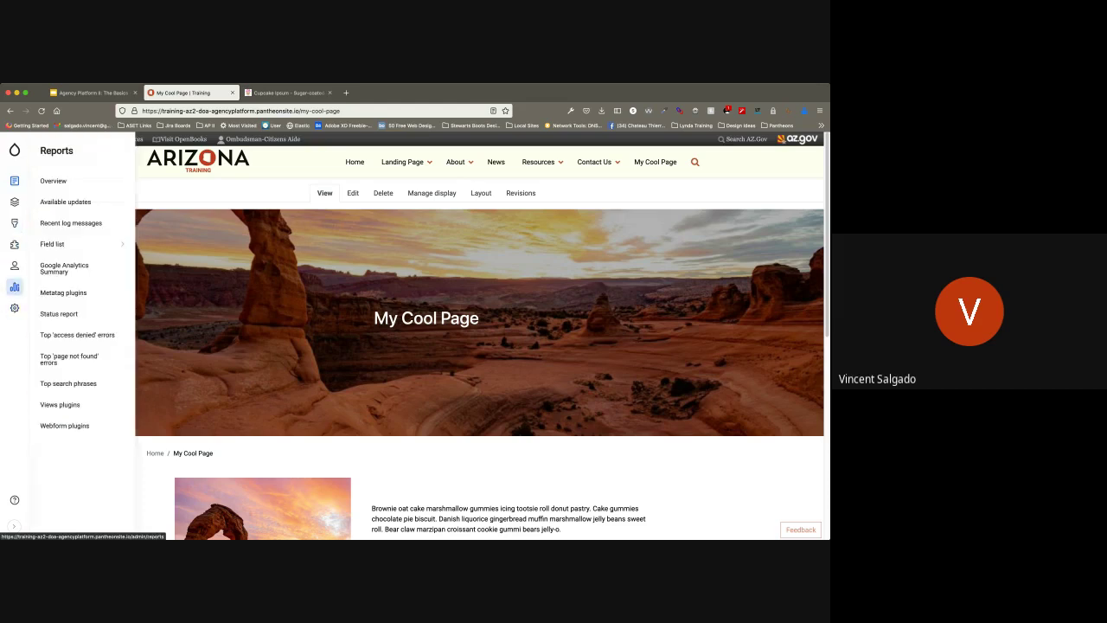
mouse_move(71, 328)
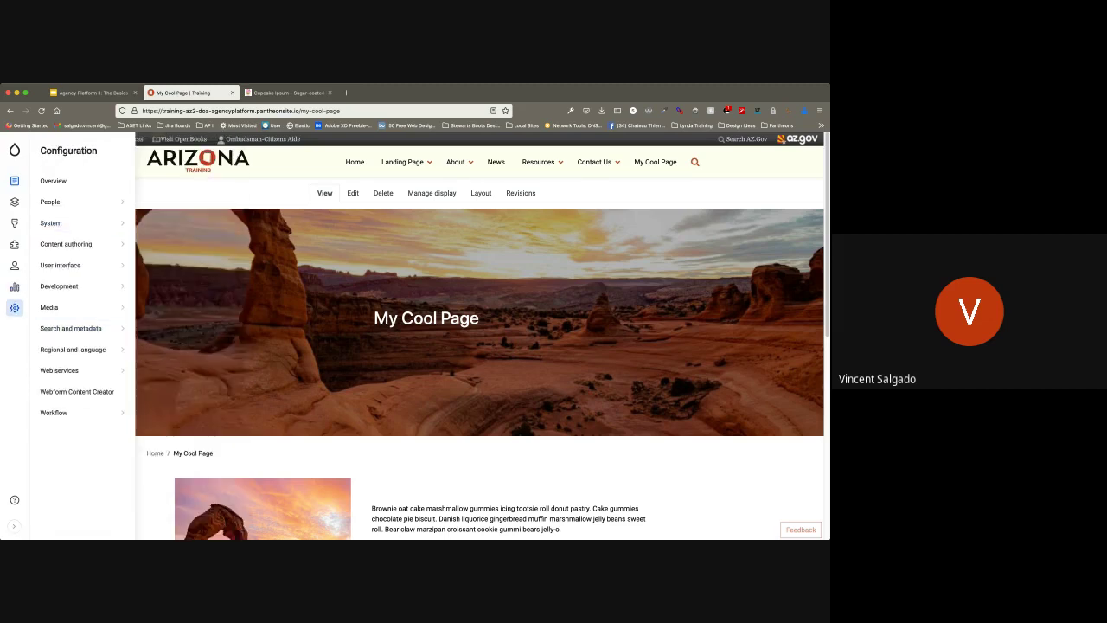
mouse_move(78, 244)
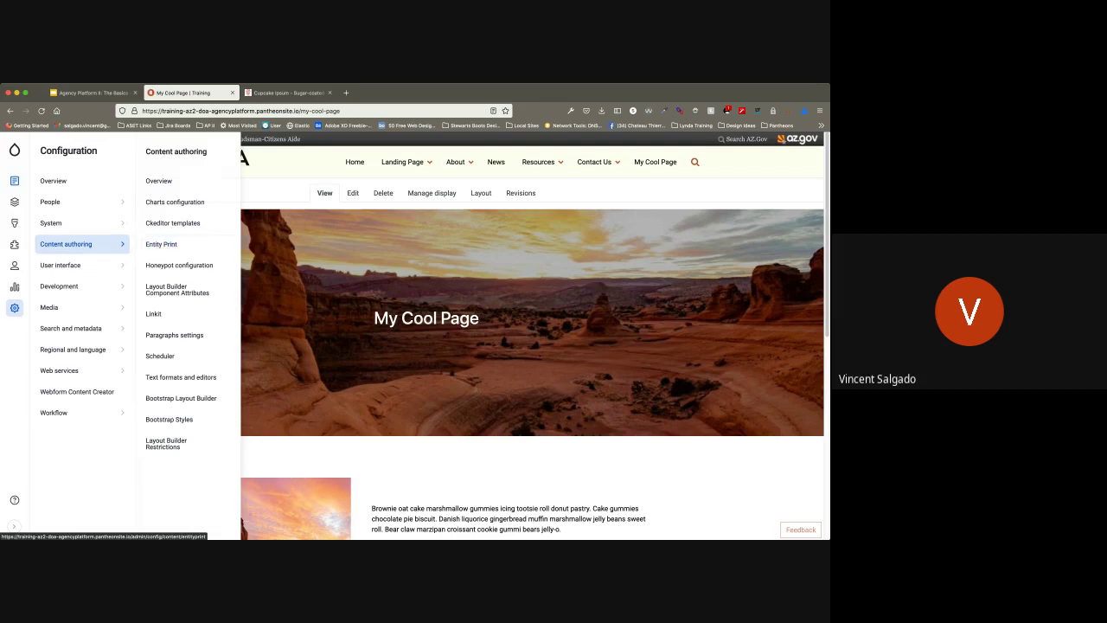
mouse_move(78, 264)
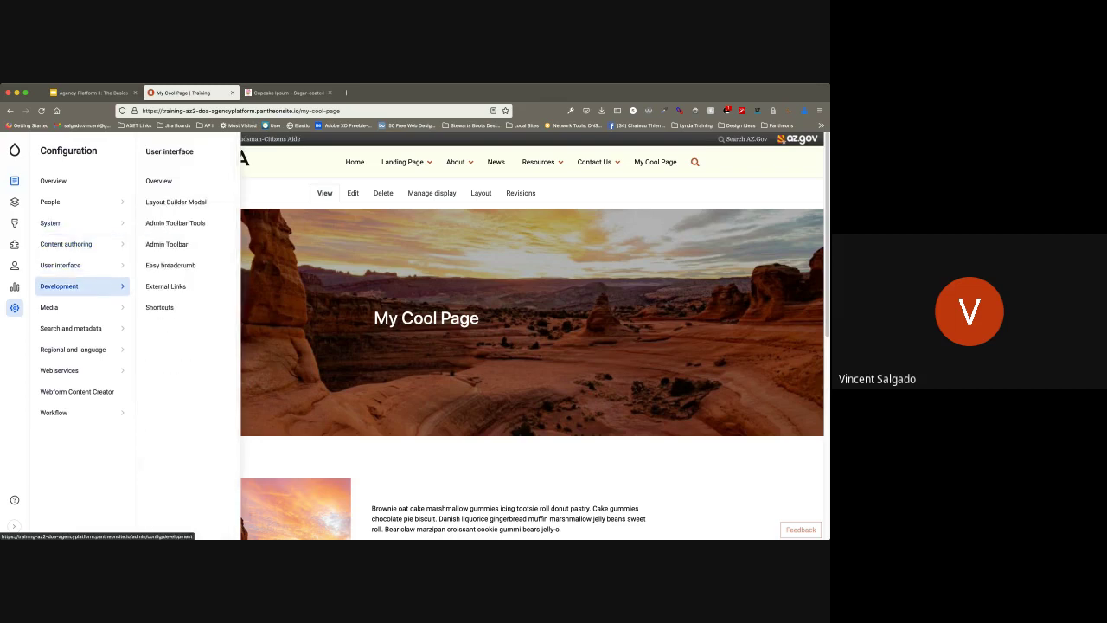
mouse_move(77, 307)
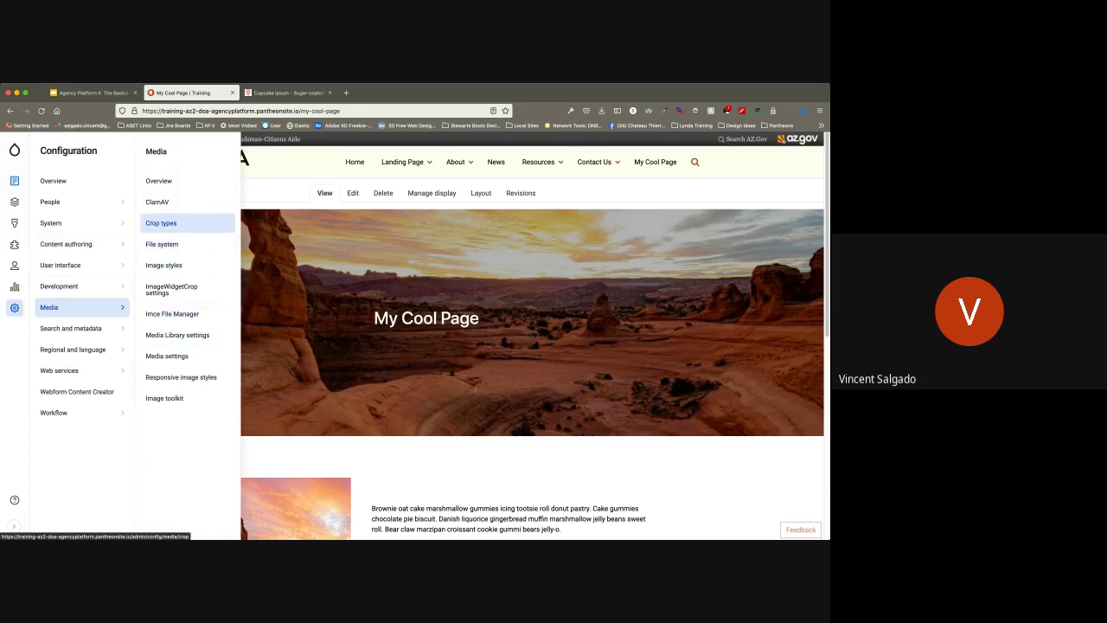
click(173, 224)
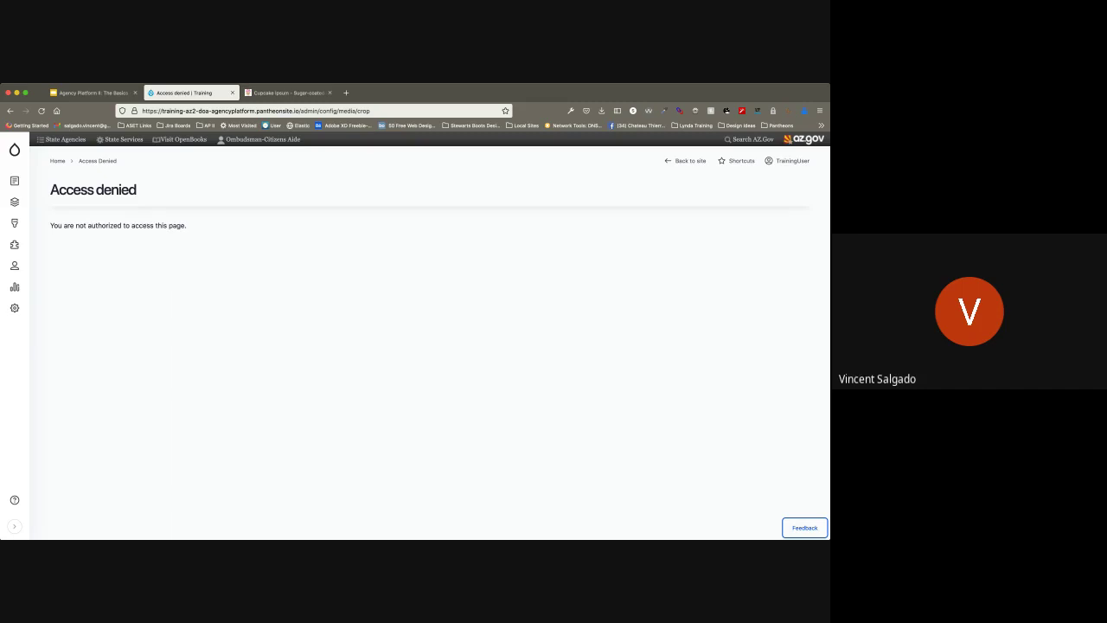
key(super+Left)
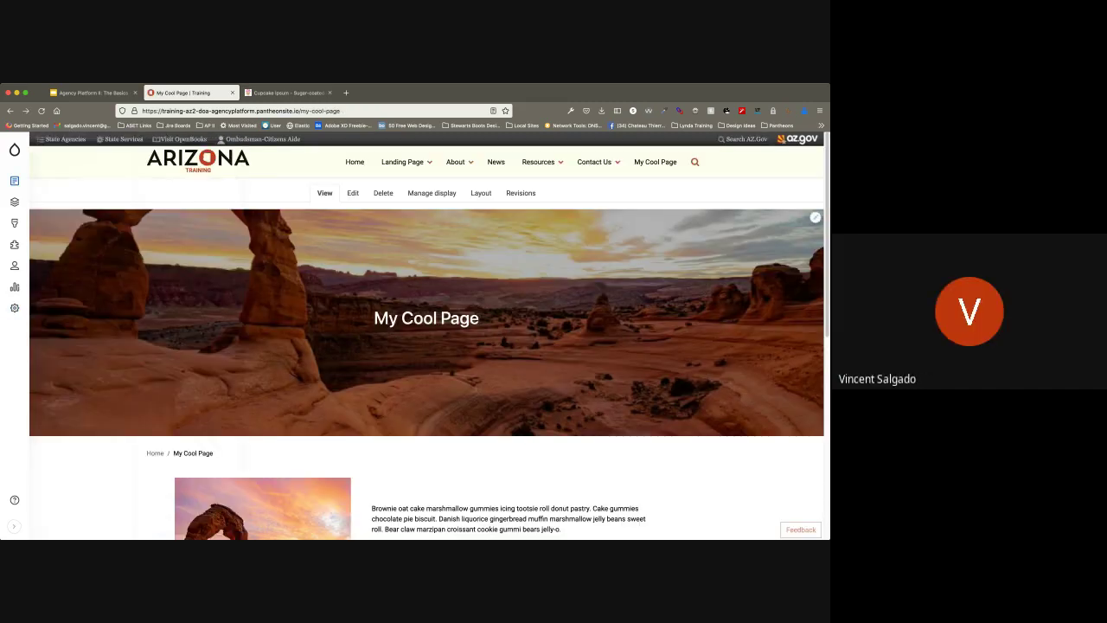
Step: Inspect the HTML of the banner's title and image in the browser's developer tools, and close the tools
scroll(427, 346, down, 5)
scroll(427, 346, up, 5)
key(super+alt+i)
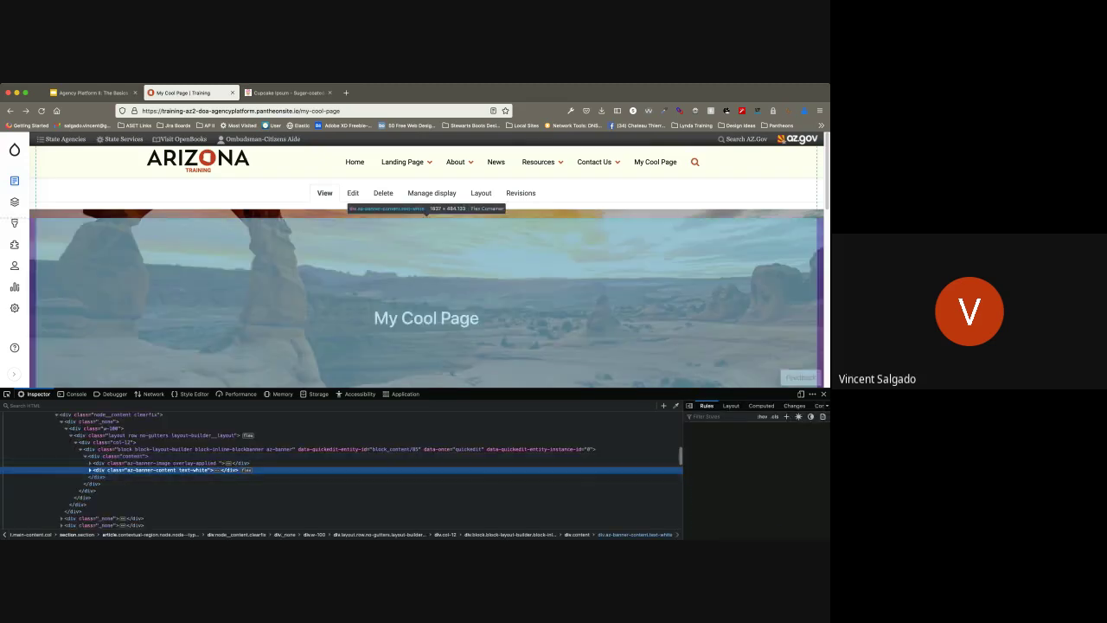
key(Right)
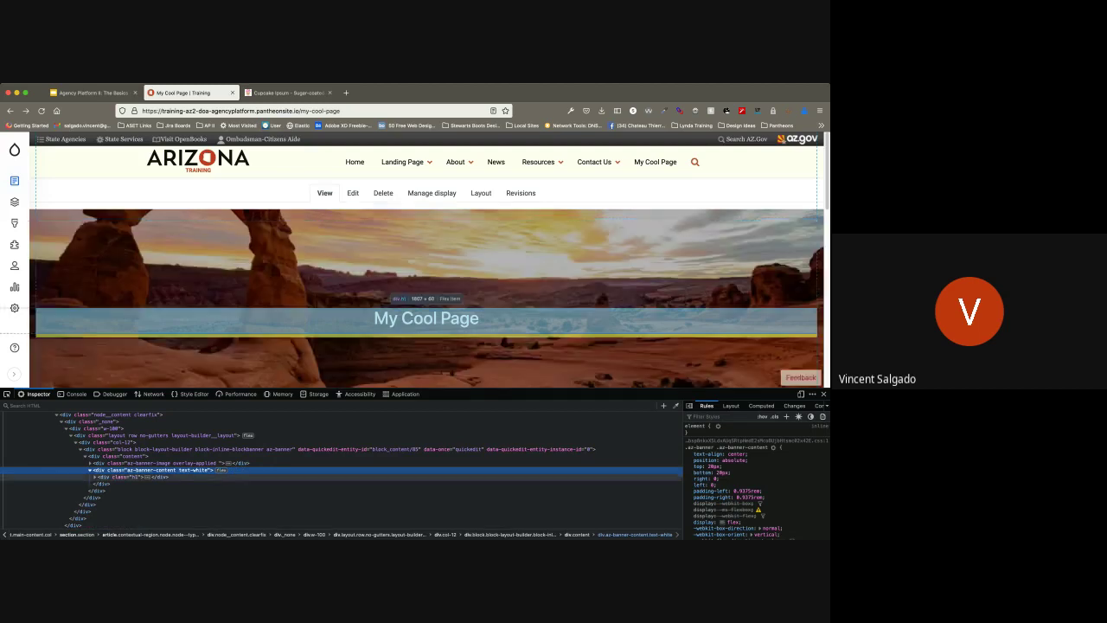
click(94, 477)
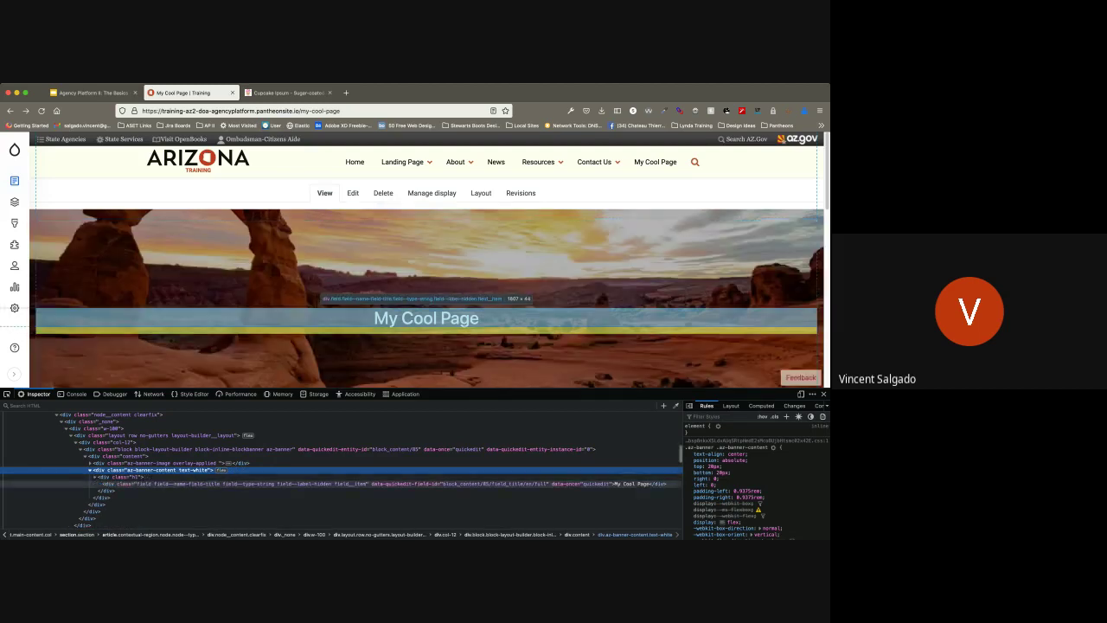
click(138, 483)
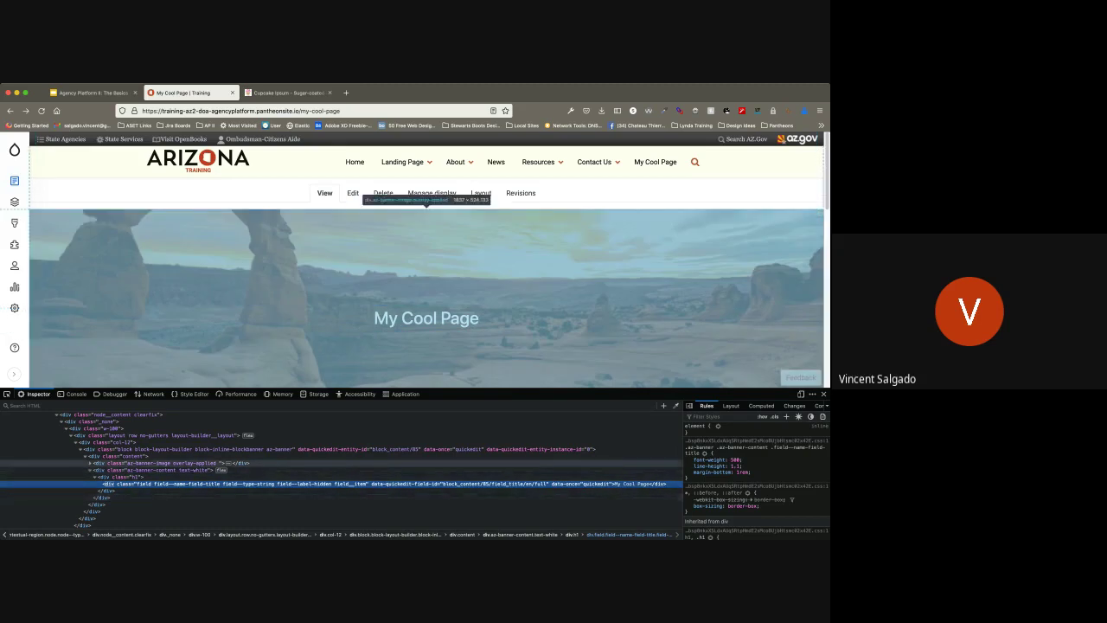
click(90, 462)
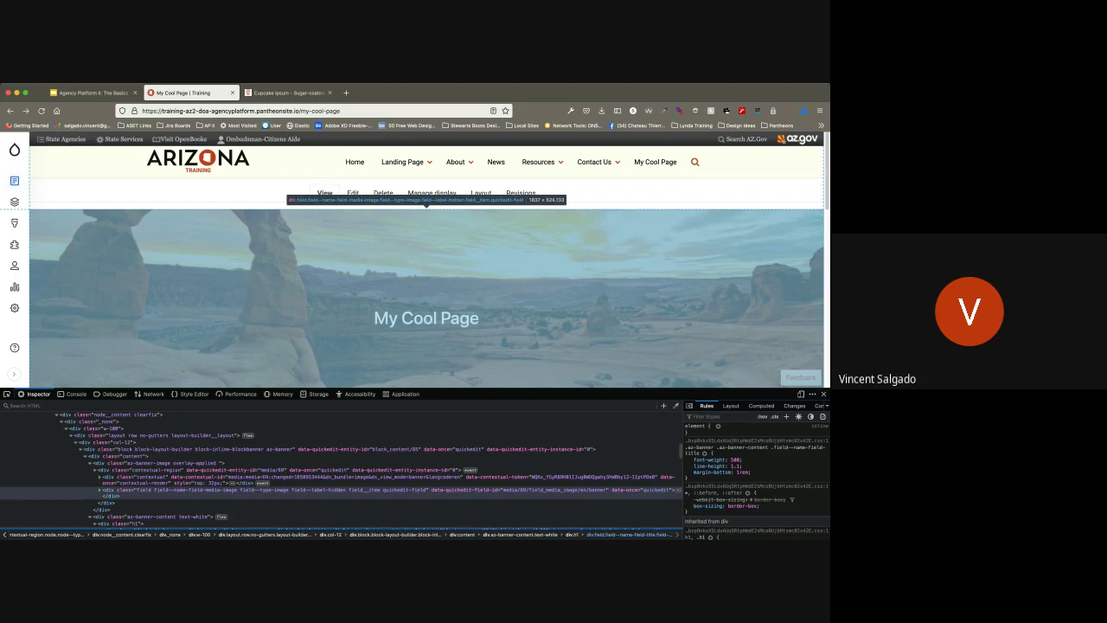
click(99, 490)
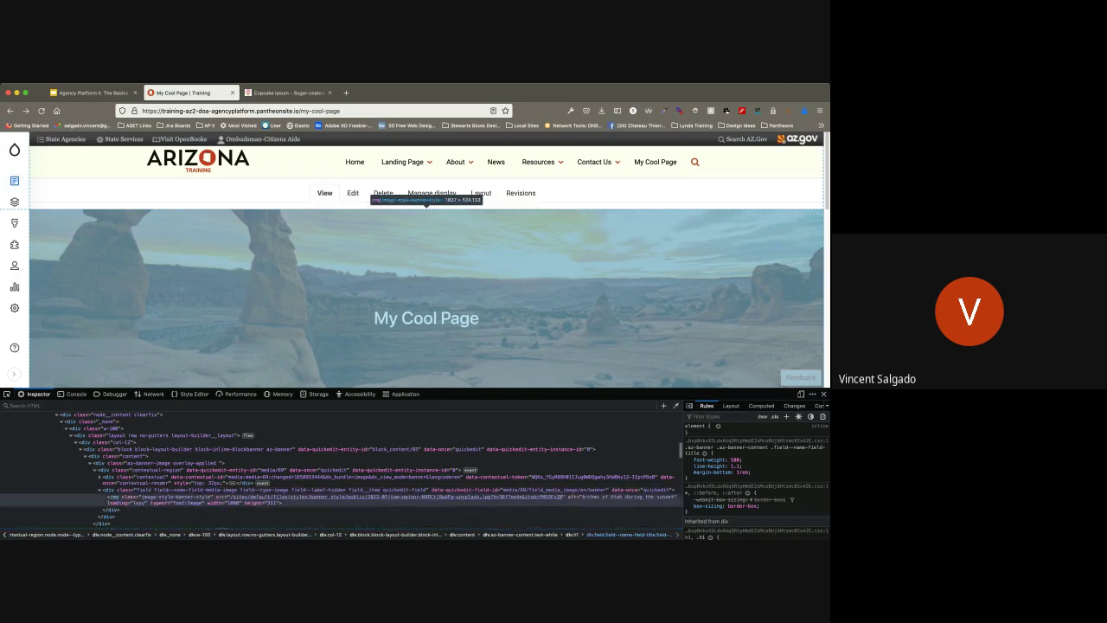
click(155, 499)
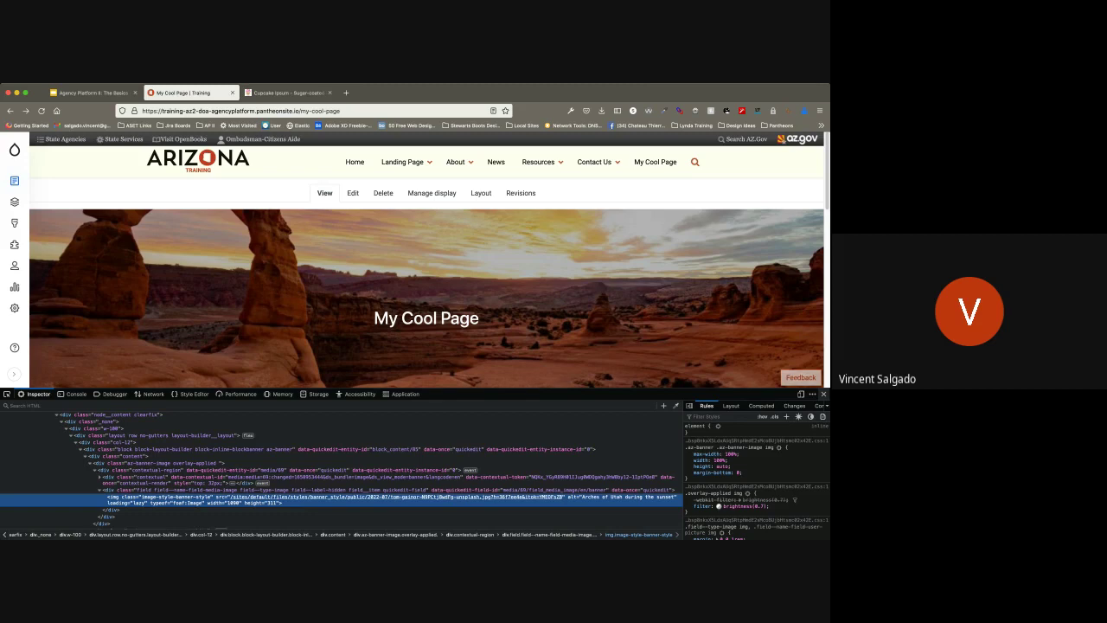
click(824, 395)
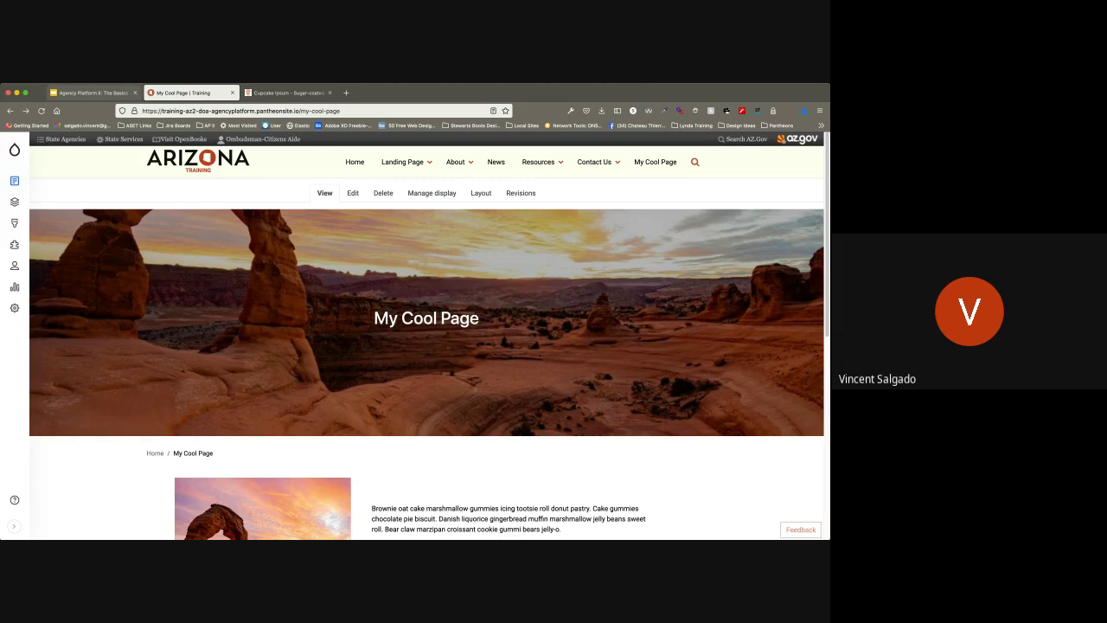
Step: Switch to the Agency Platform II presentation in Google Slides and show the slide "Task 2: This Page Is Your Page"
click(90, 93)
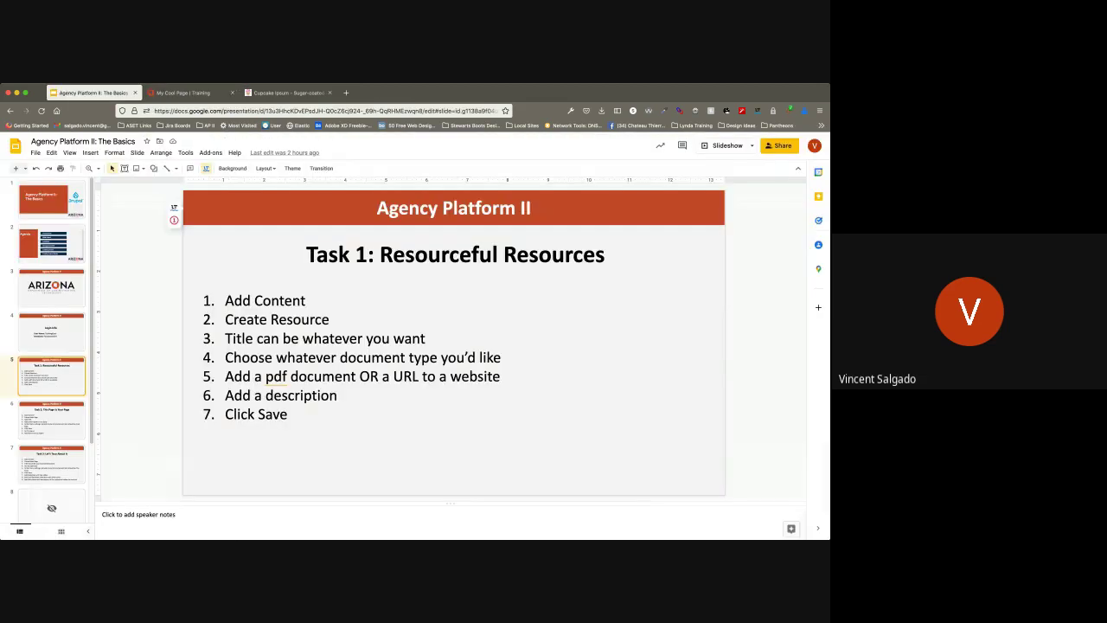
click(52, 419)
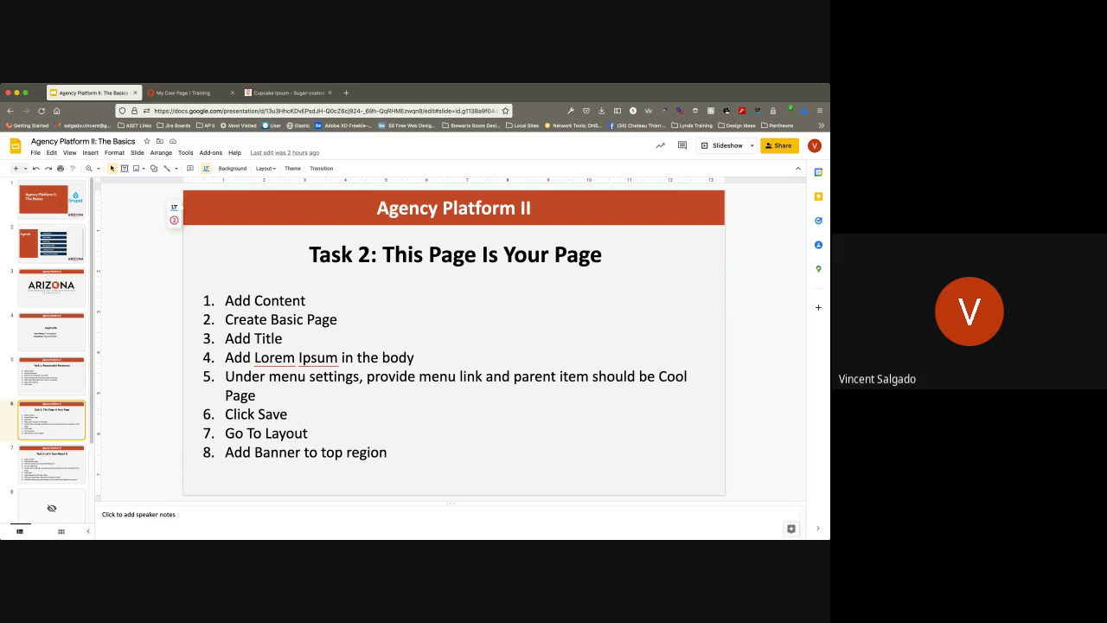